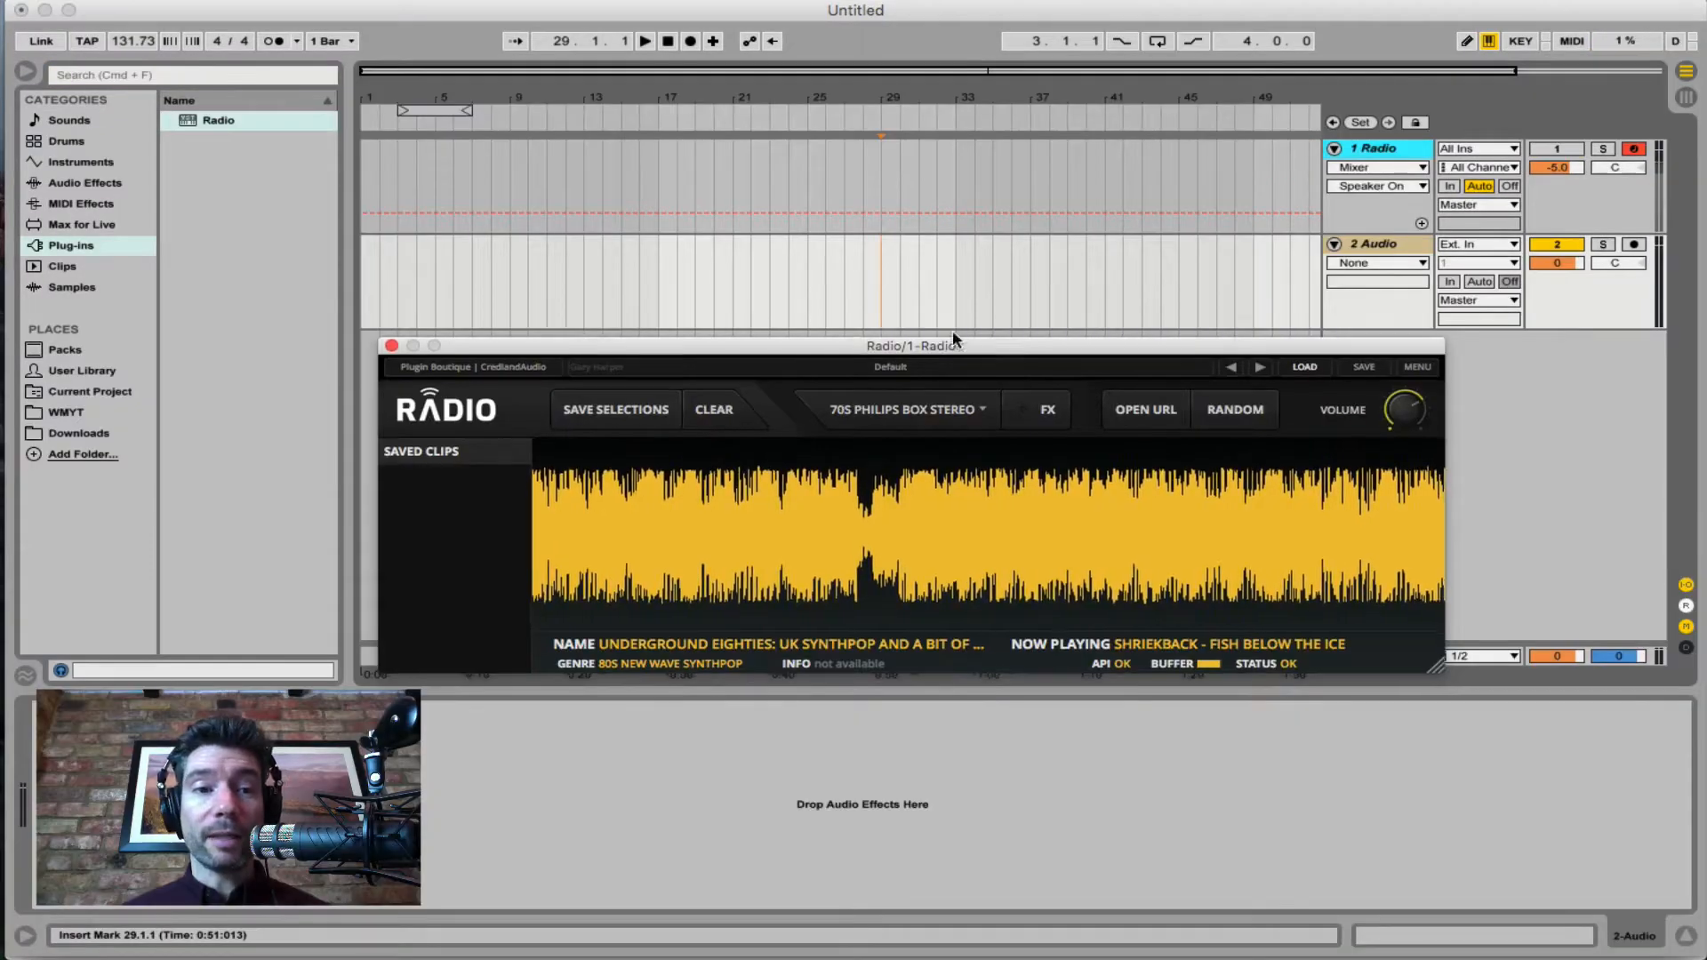
# Save a stretch of the Underground Eighties waveform as a clip and switch the Radio plug-in to a random station
pyautogui.moveTo(953, 348); pyautogui.dragTo(930, 346)
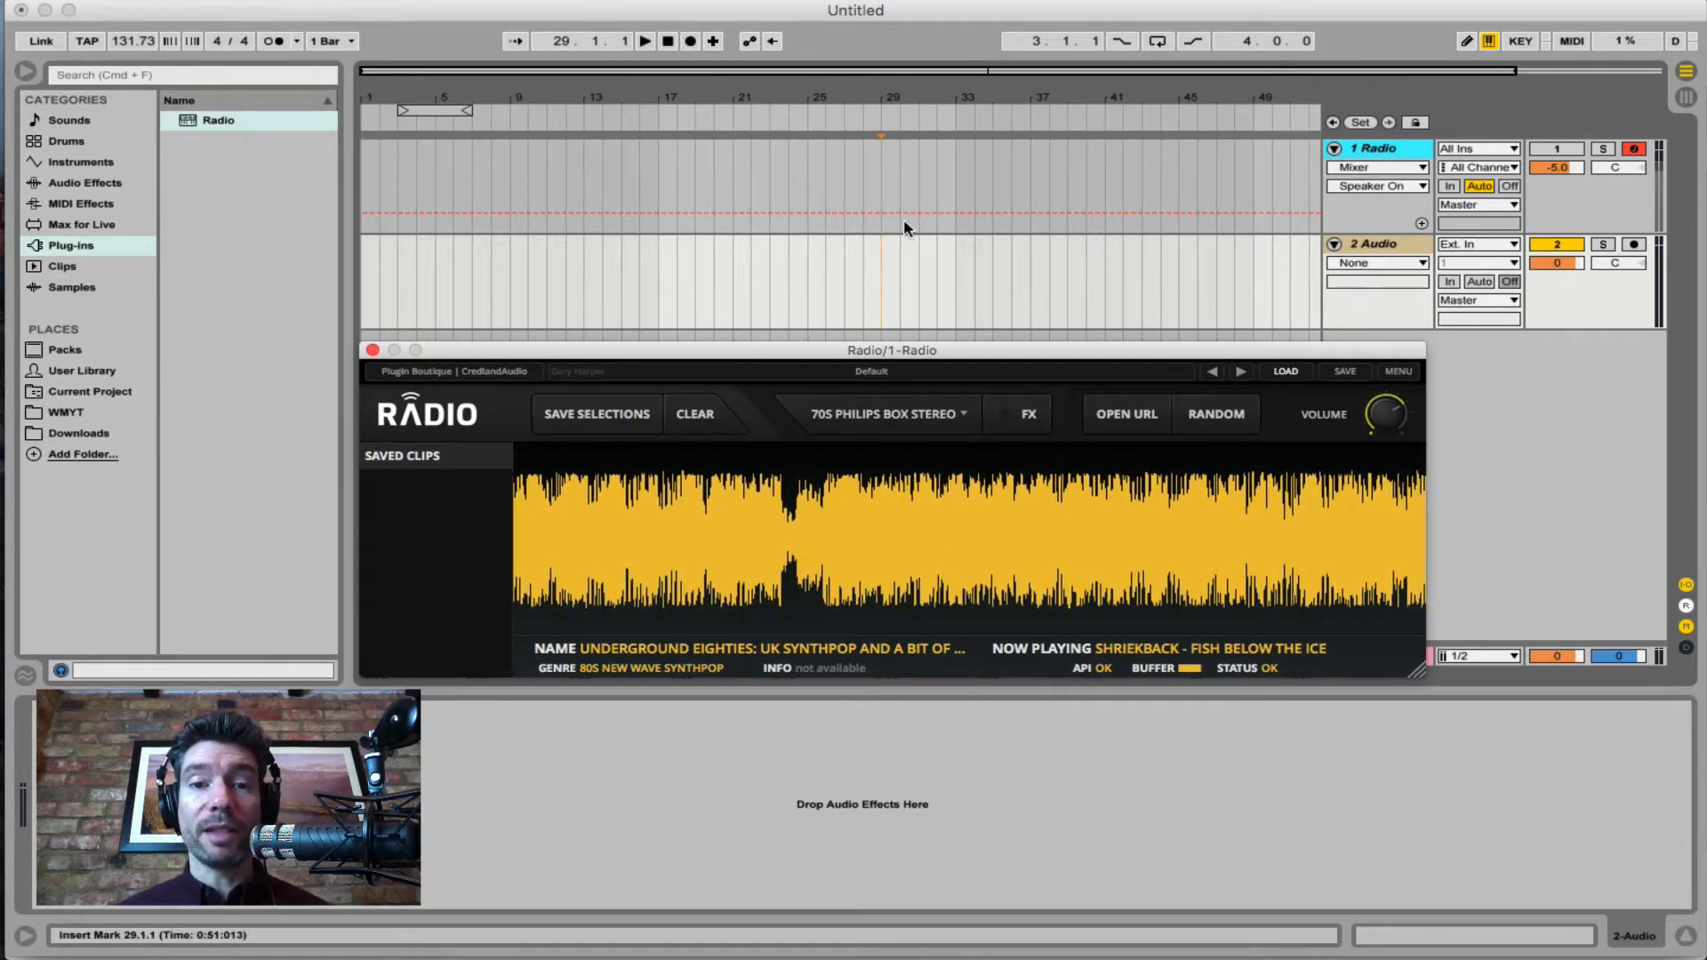
pyautogui.moveTo(1130, 552)
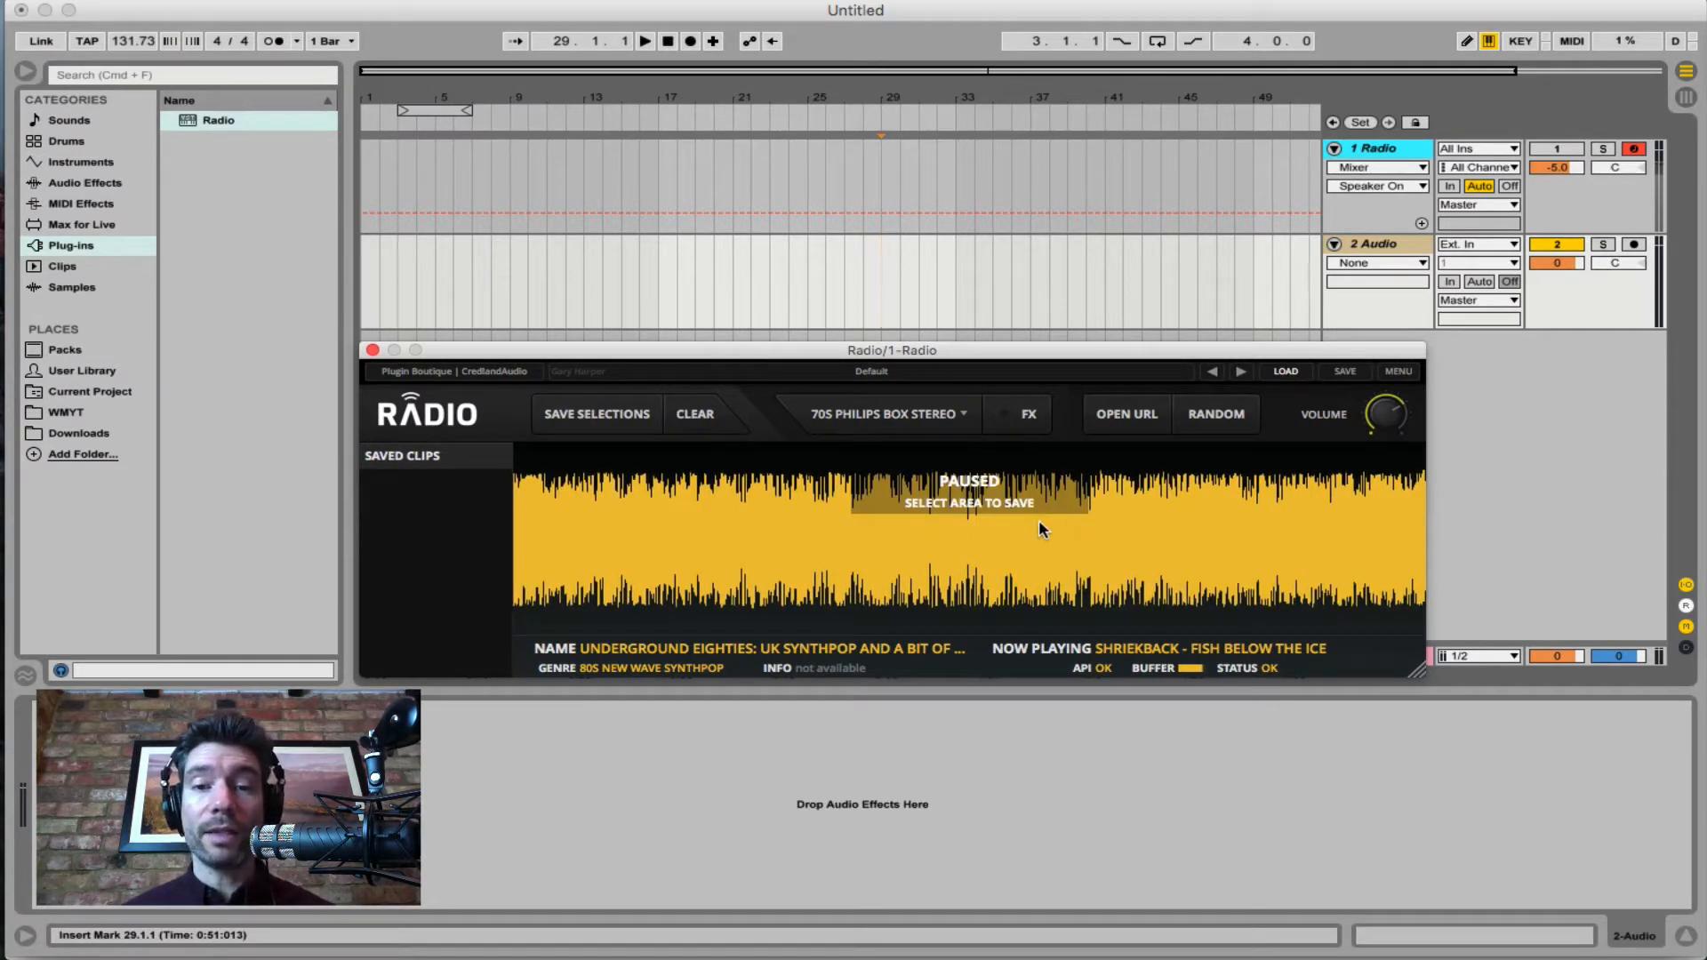
pyautogui.moveTo(789, 551); pyautogui.dragTo(1256, 556)
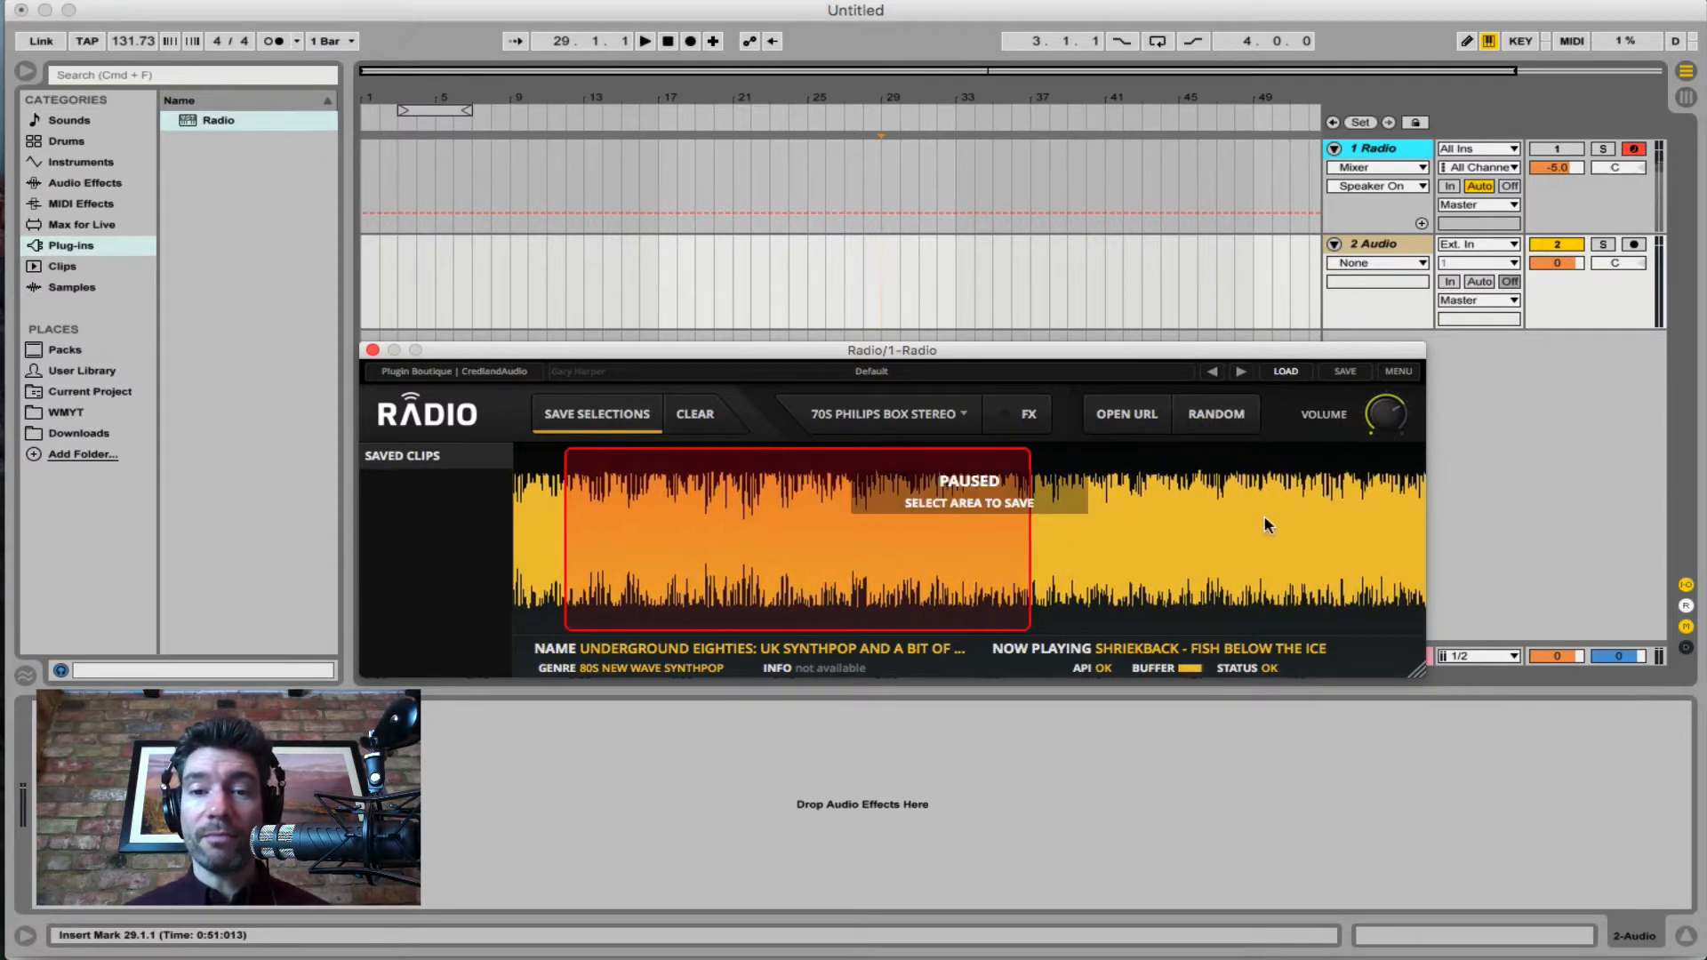
pyautogui.click(1218, 414)
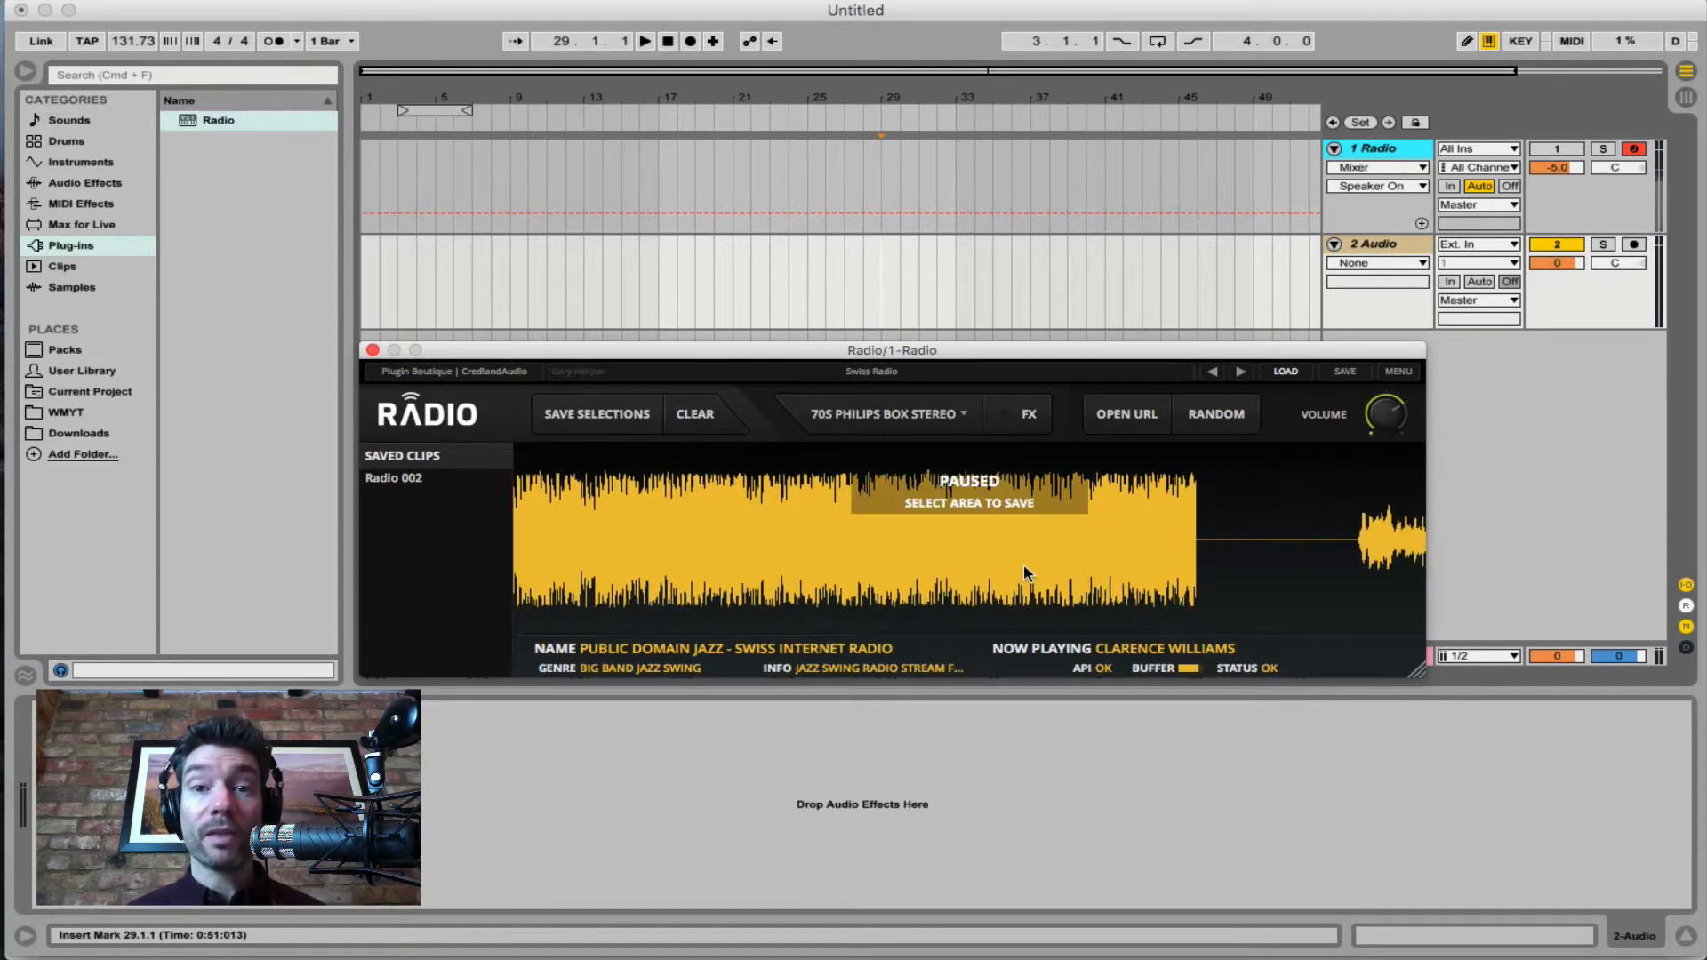
# Save the opening passage of the jazz stream as a clip and place it at bar 28 on the 2 Audio track
pyautogui.click(1552, 149)
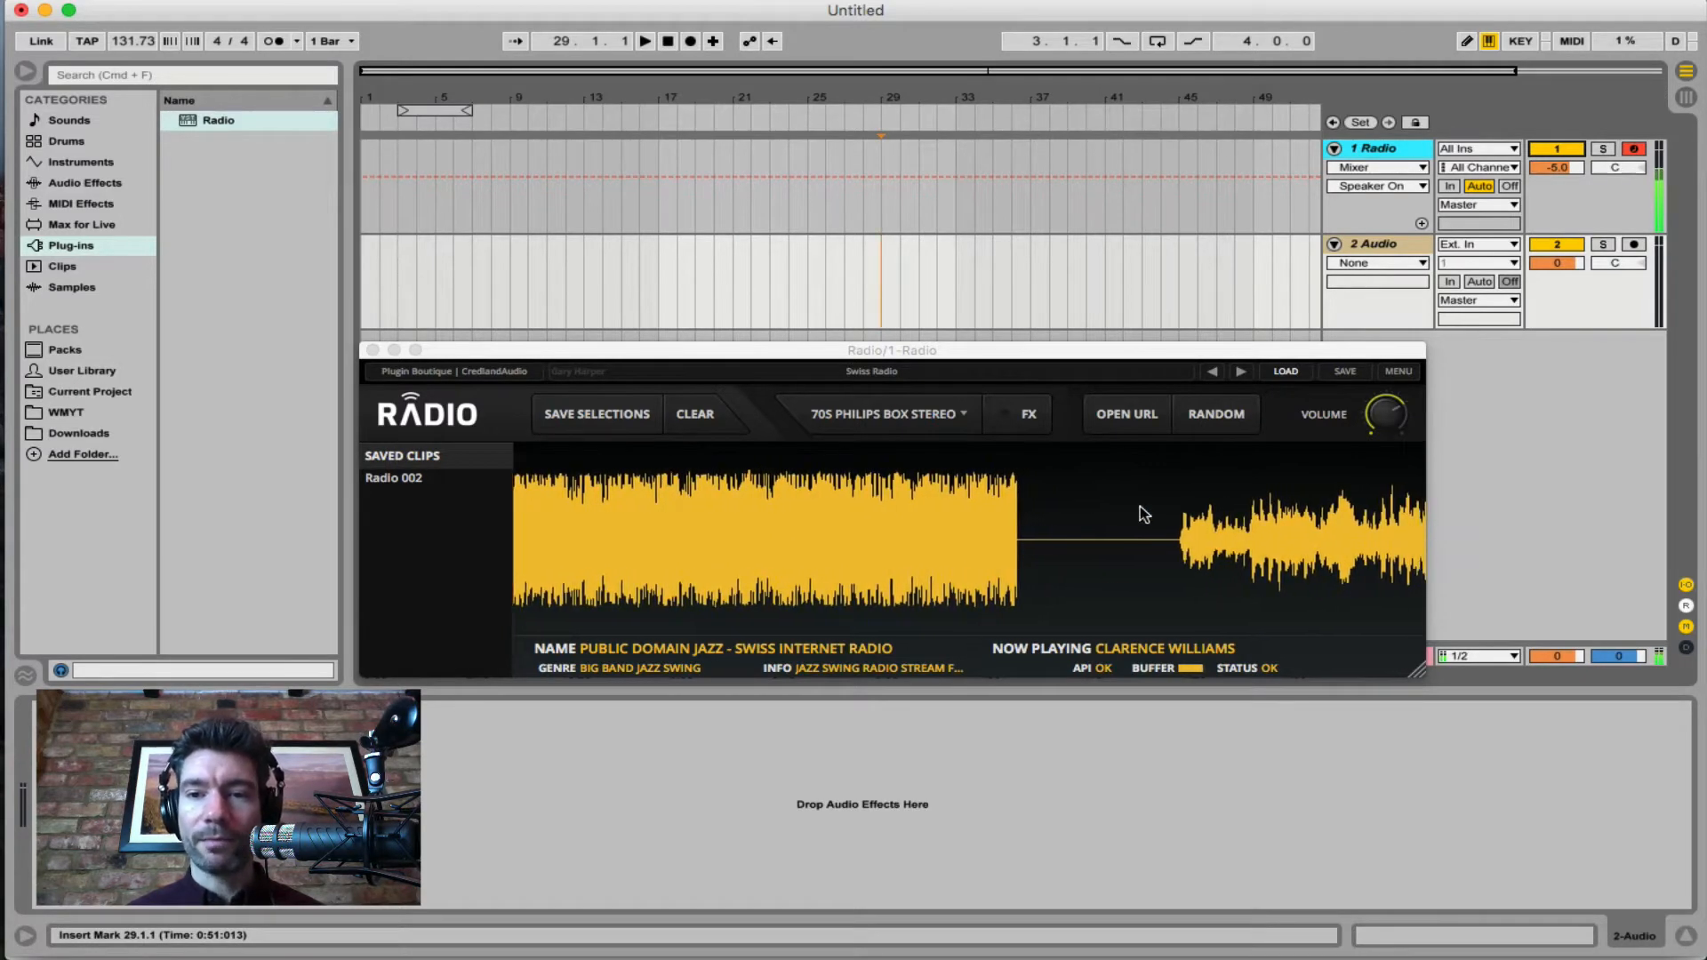
pyautogui.moveTo(1131, 524); pyautogui.dragTo(1327, 565)
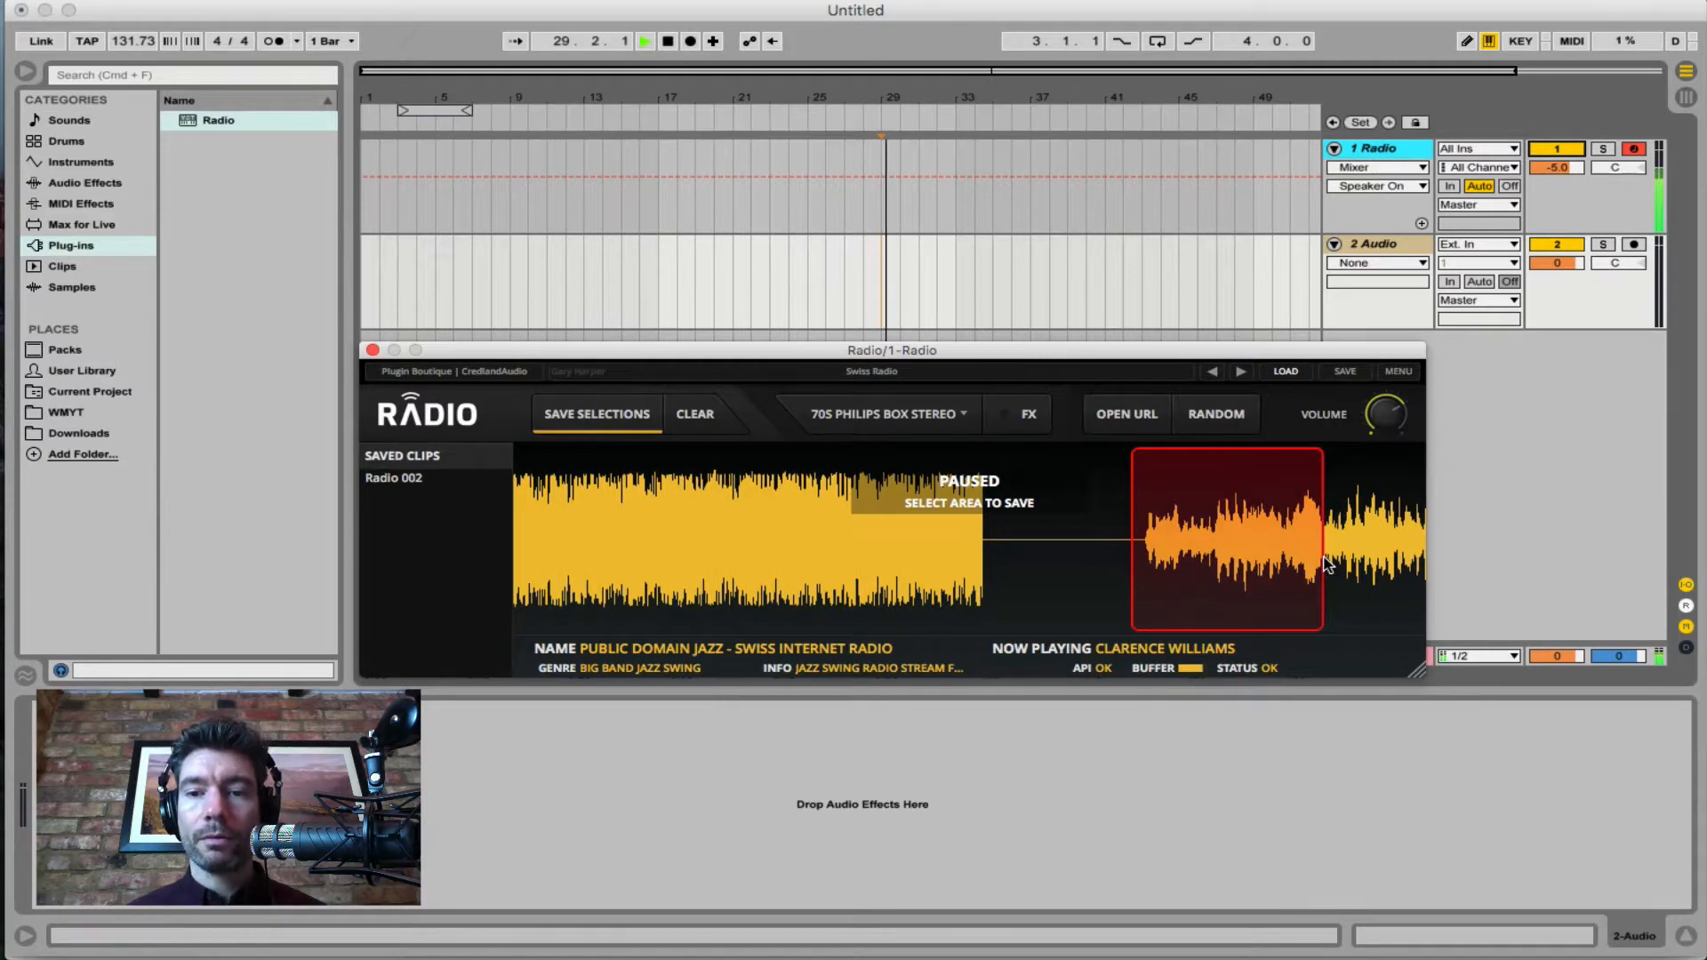
pyautogui.click(1241, 325)
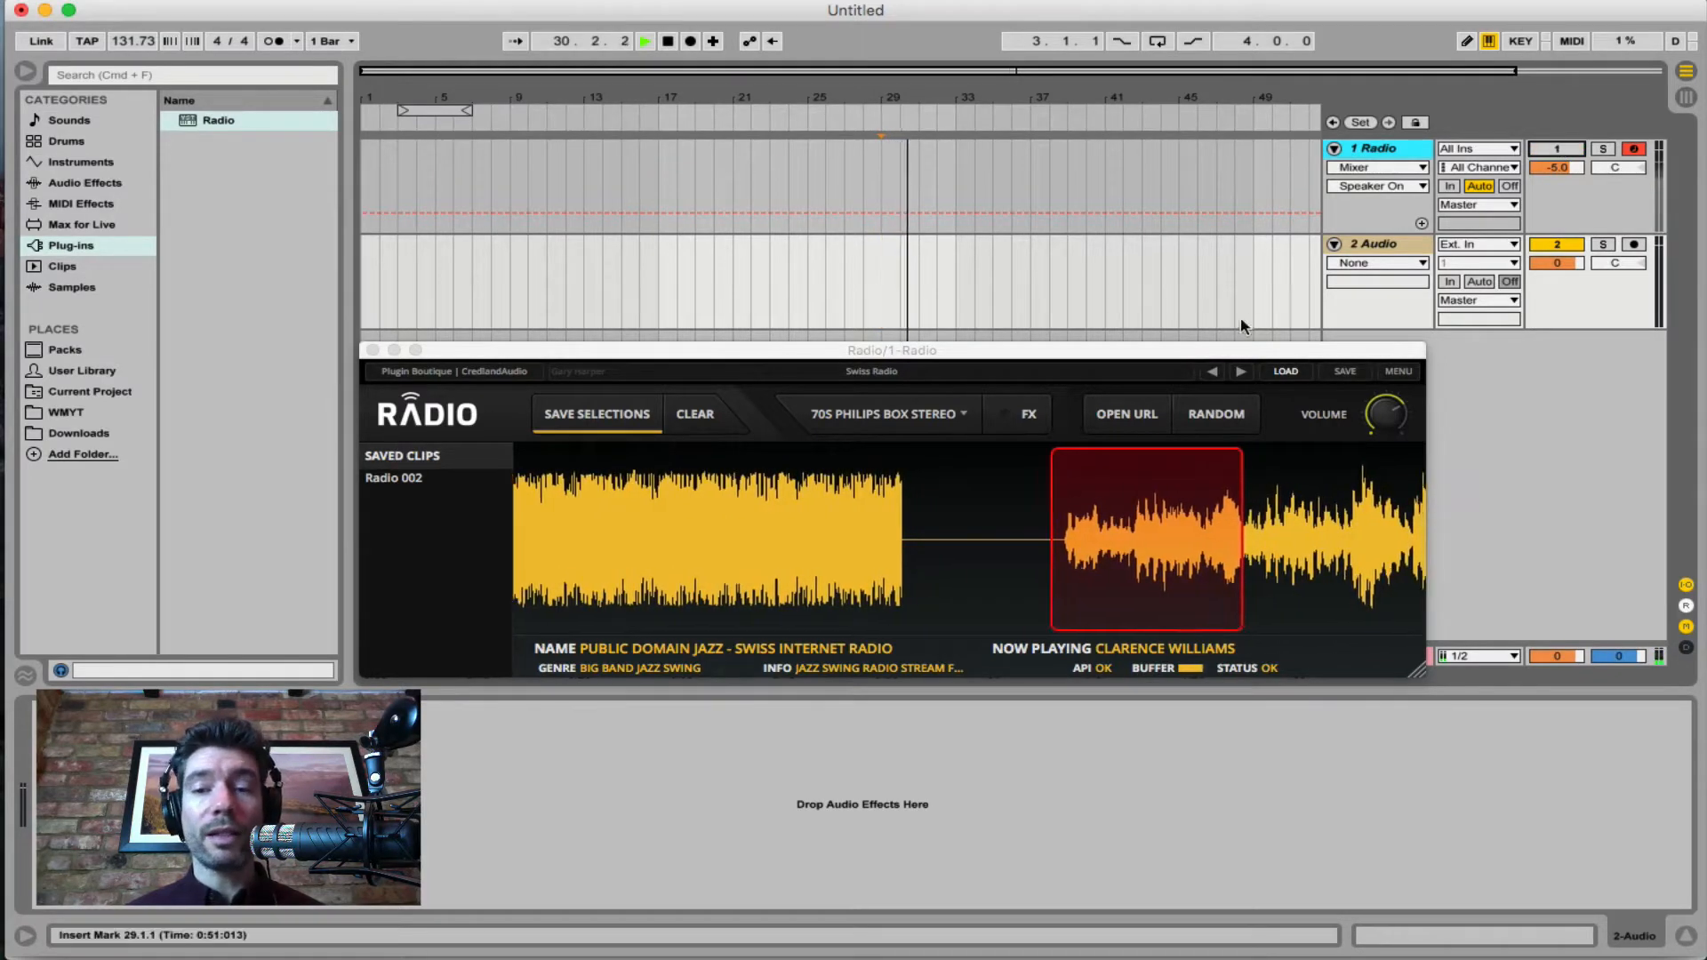
pyautogui.click(596, 413)
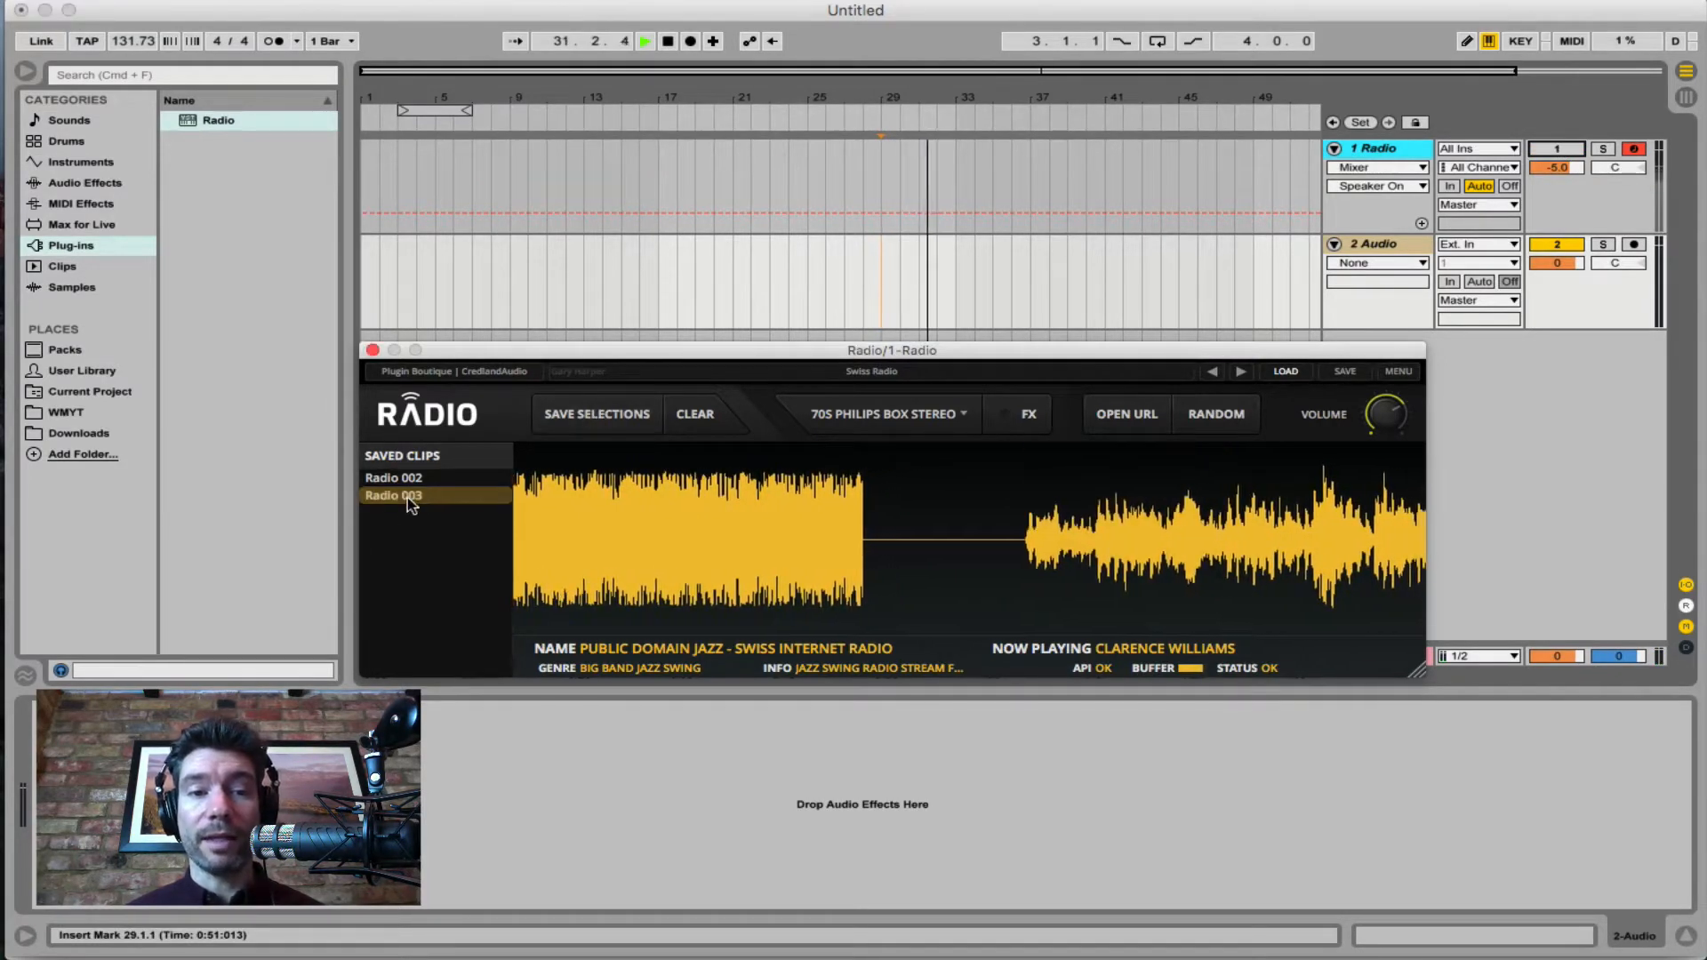
pyautogui.moveTo(408, 500); pyautogui.dragTo(867, 274)
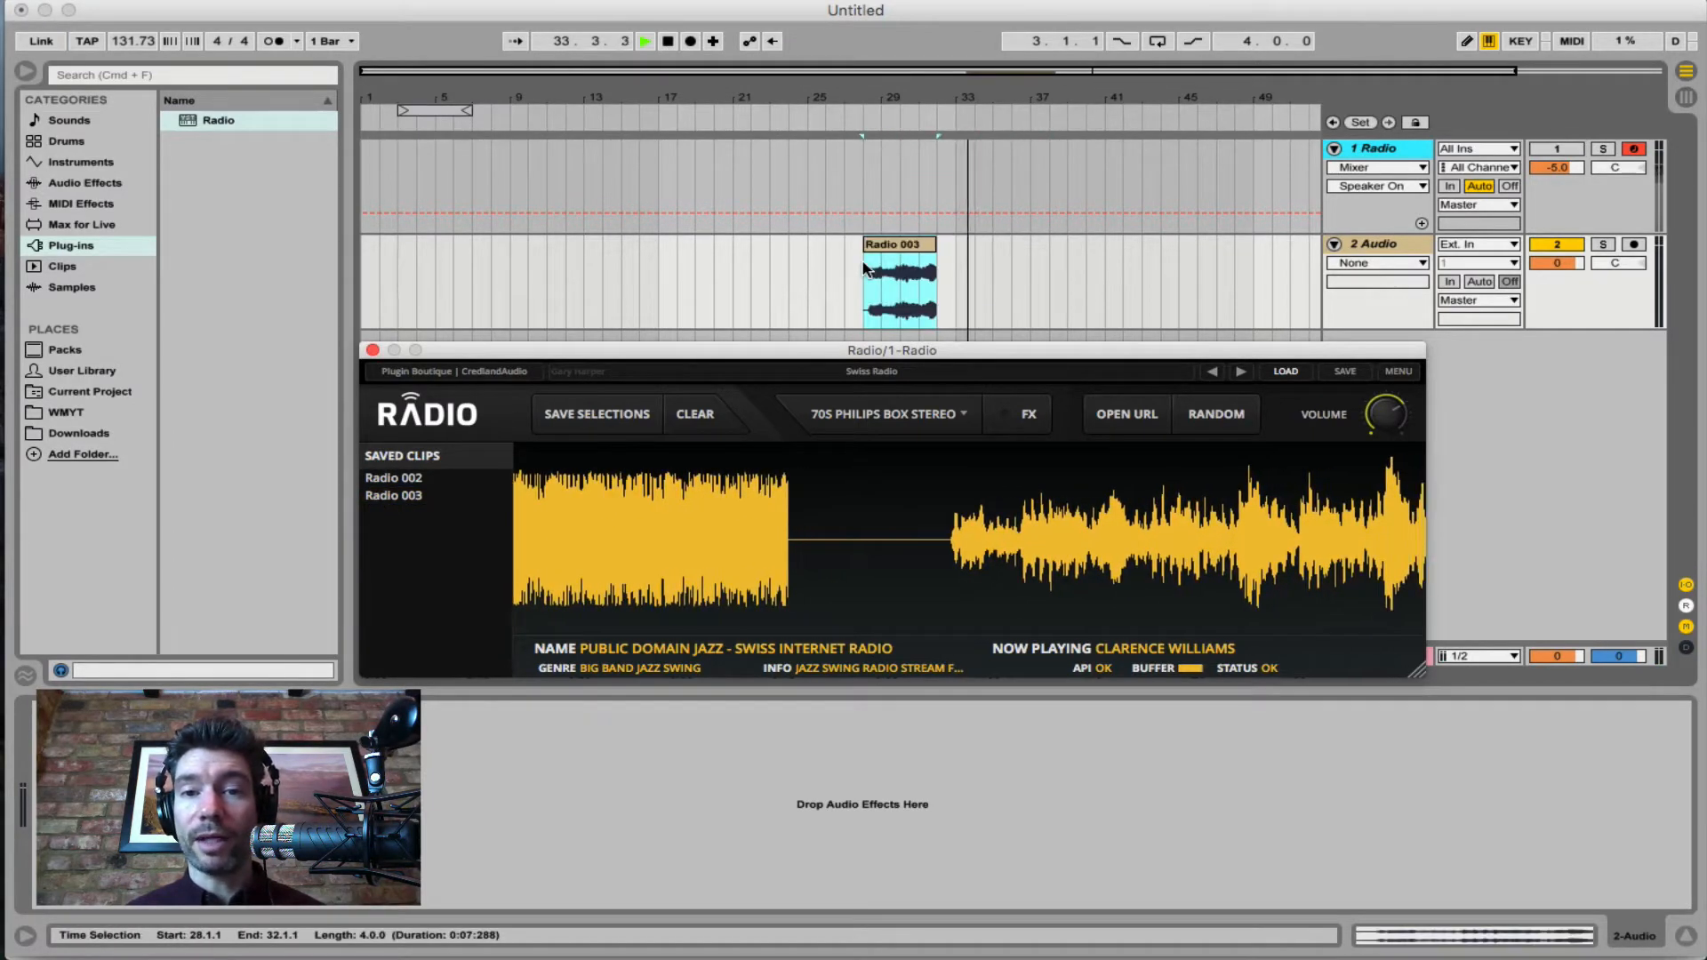
pyautogui.press('space')
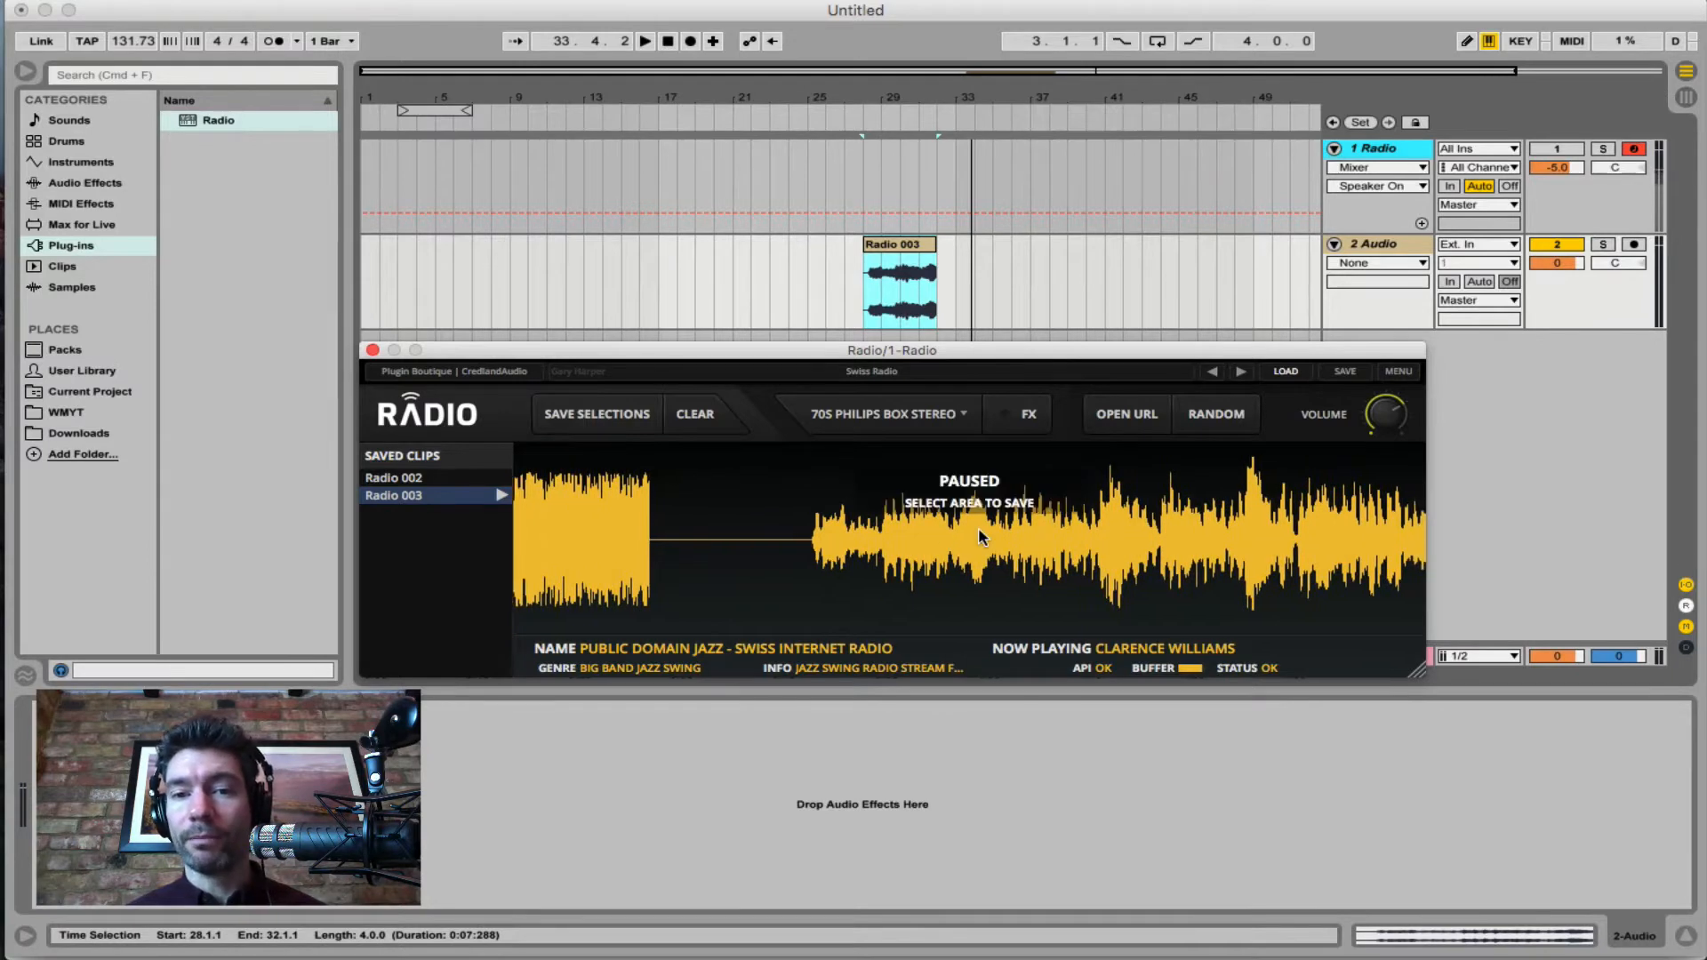
# Select a longer stretch of the jazz waveform in the Radio plug-in and clear the selection
pyautogui.moveTo(789, 557); pyautogui.dragTo(1398, 562)
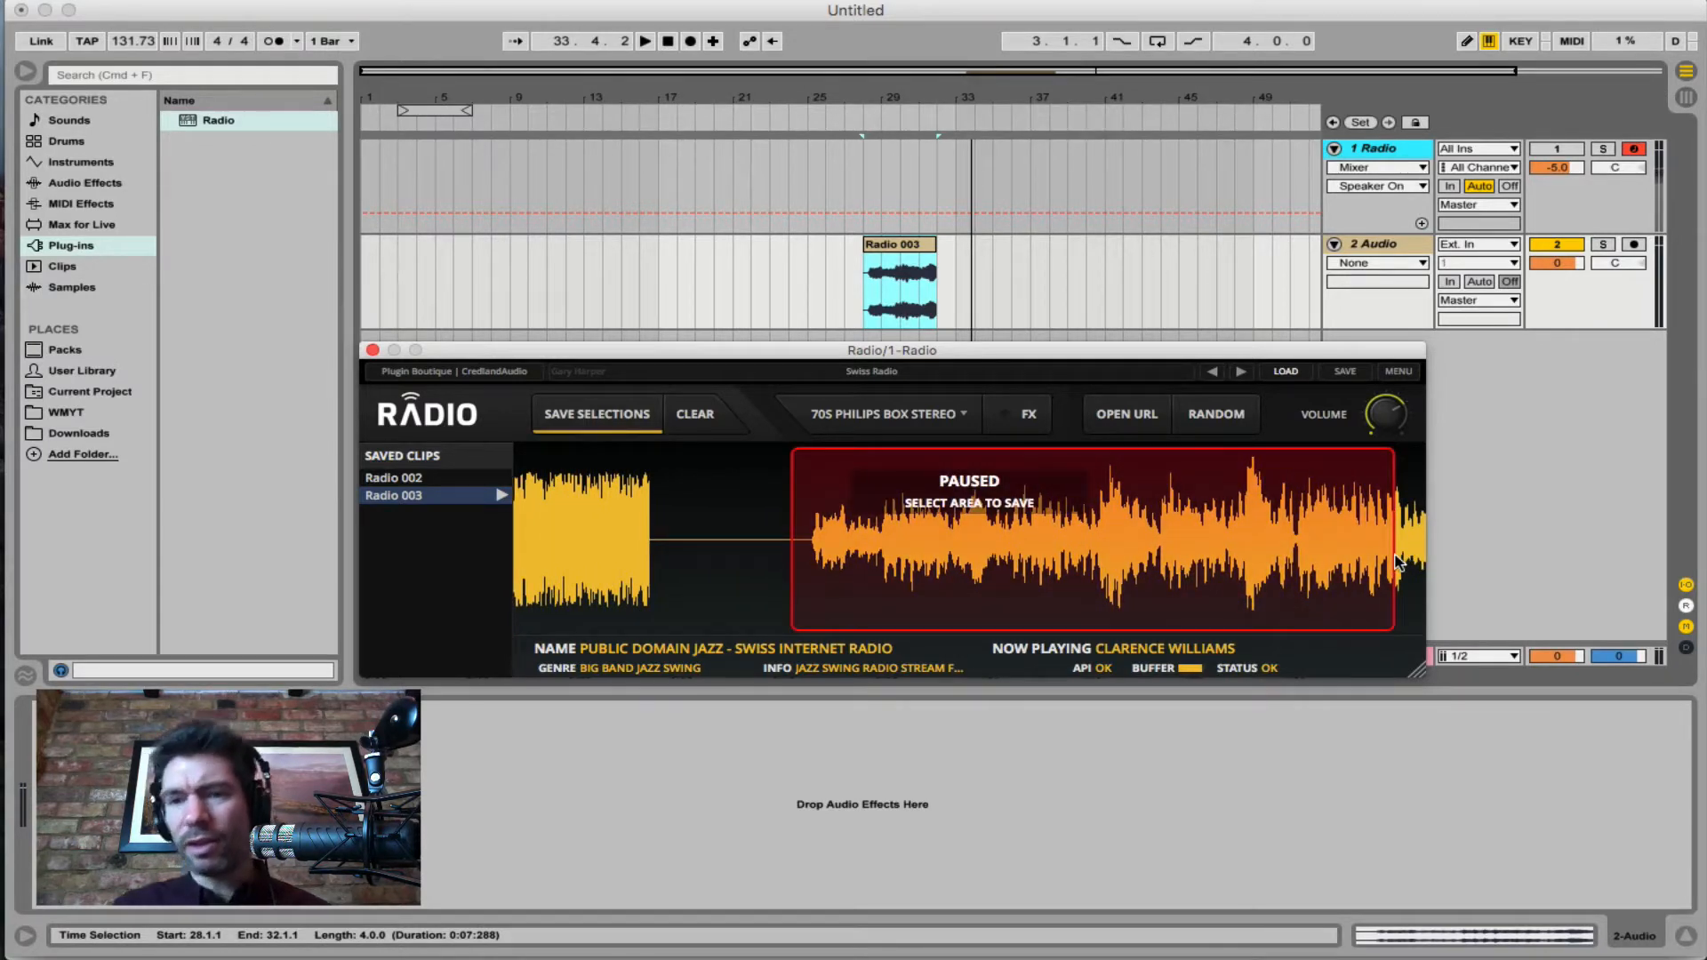
pyautogui.click(1307, 580)
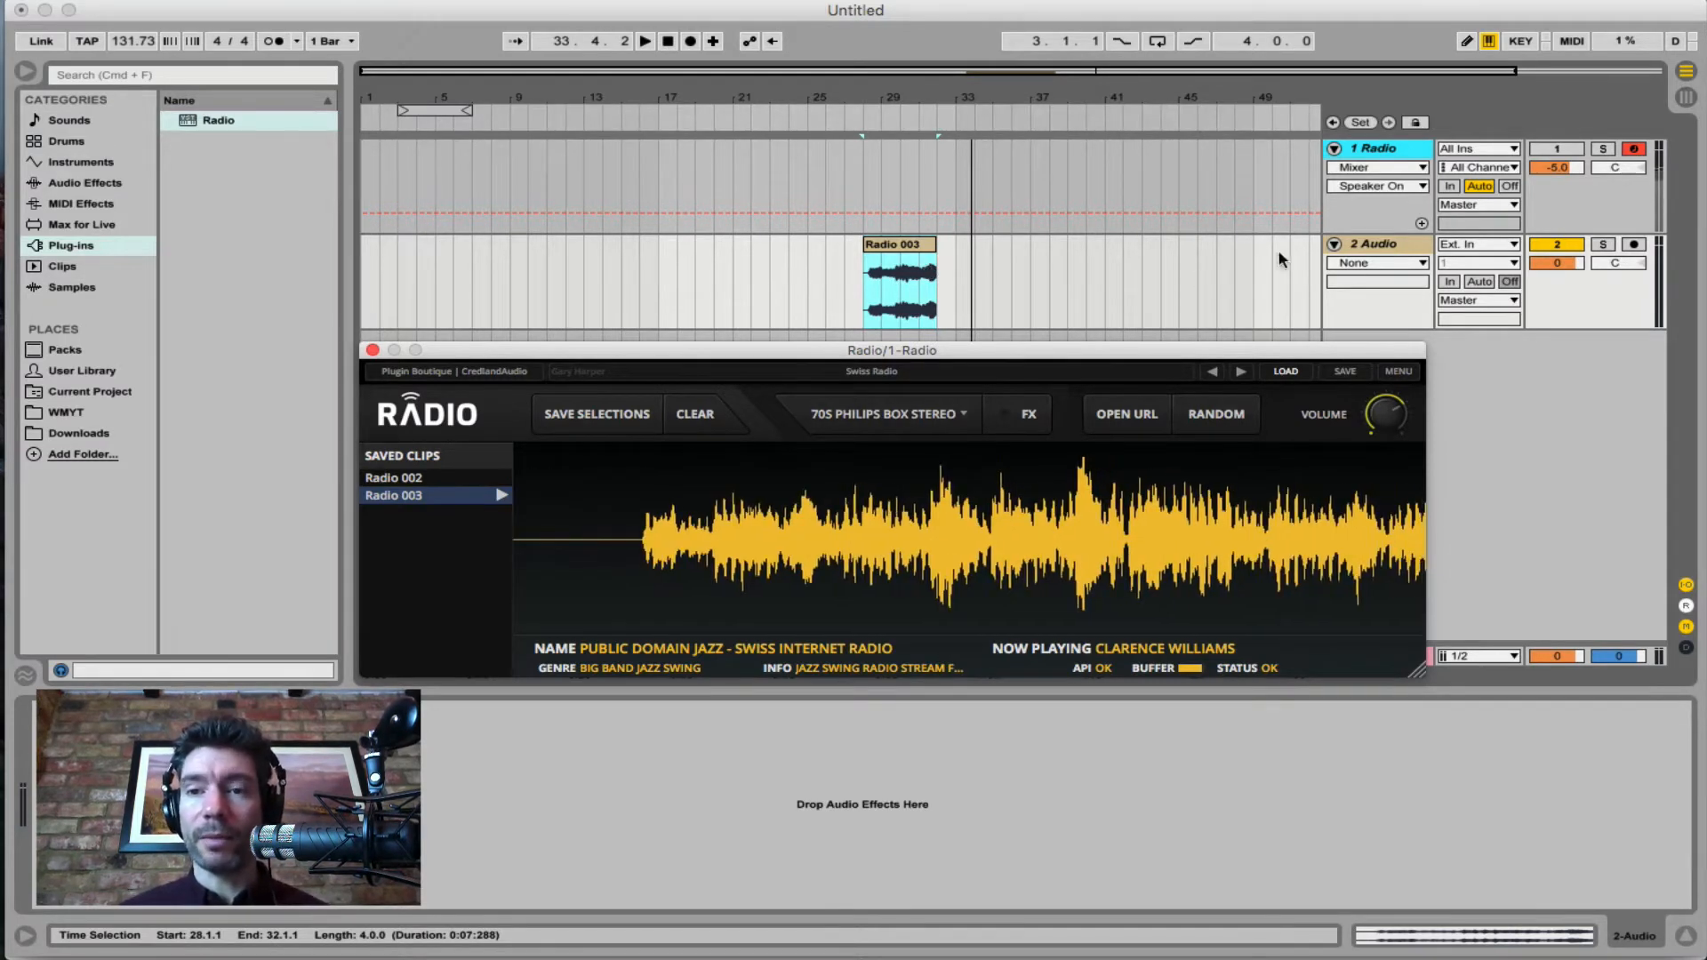
# Route the 1 Radio track's output to 2-Audio and arm the 2 Audio track with its monitoring set to In
pyautogui.click(1385, 150)
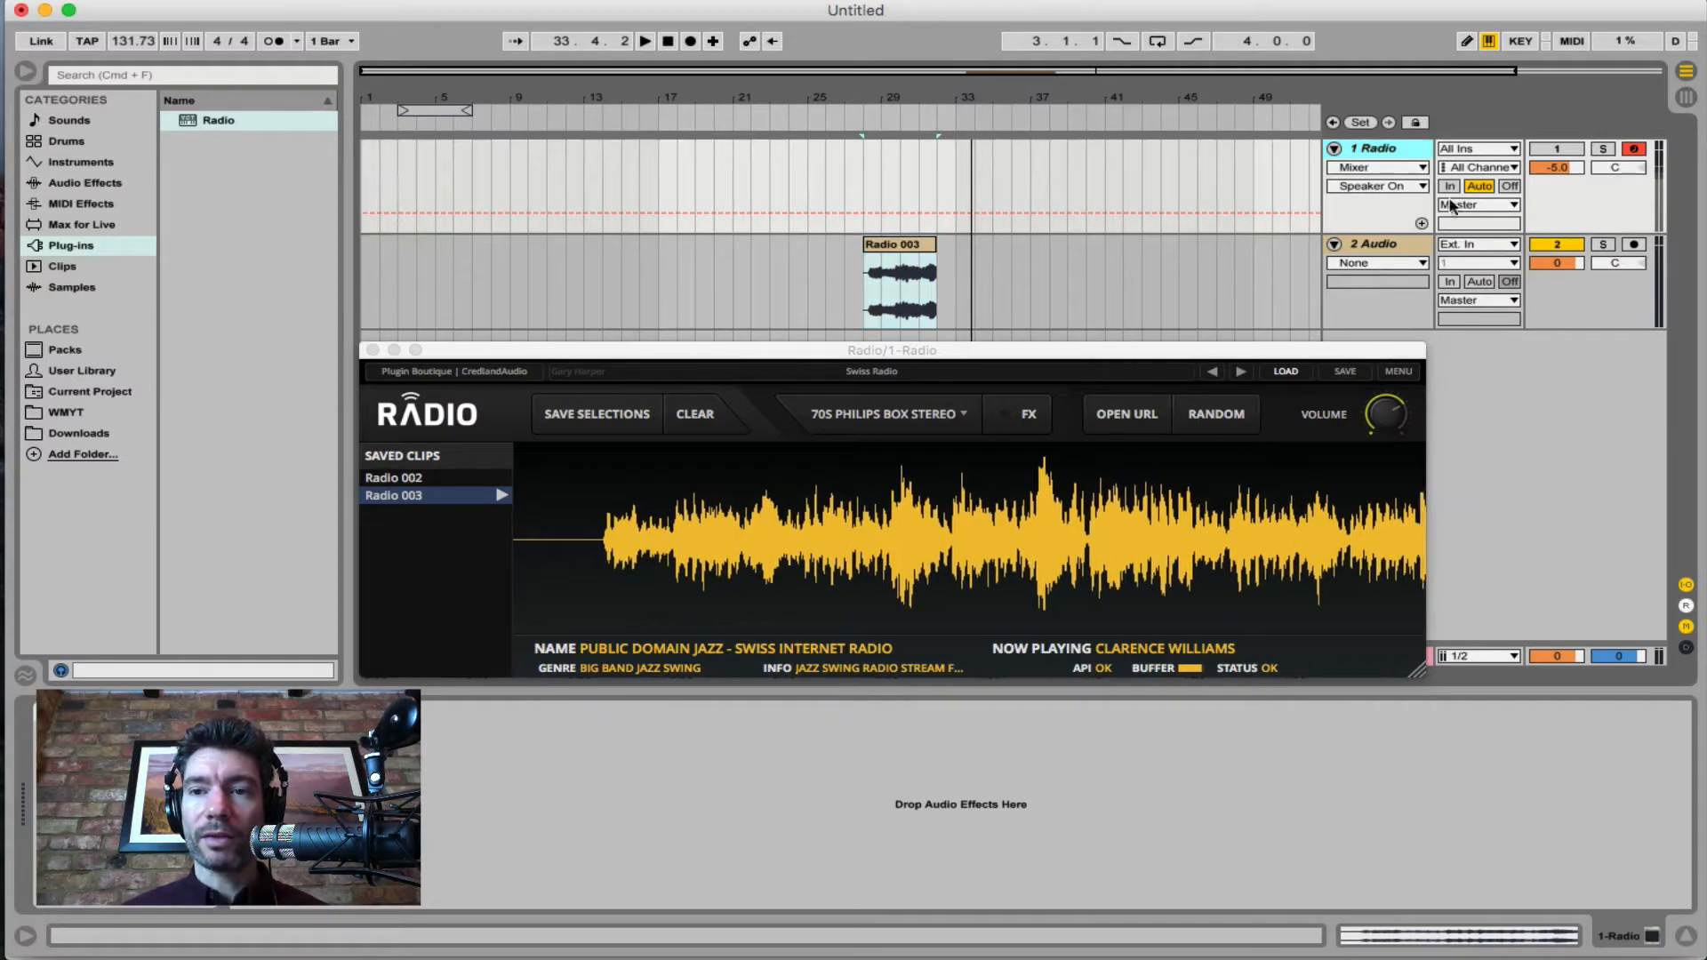
pyautogui.click(1465, 205)
pyautogui.click(1465, 274)
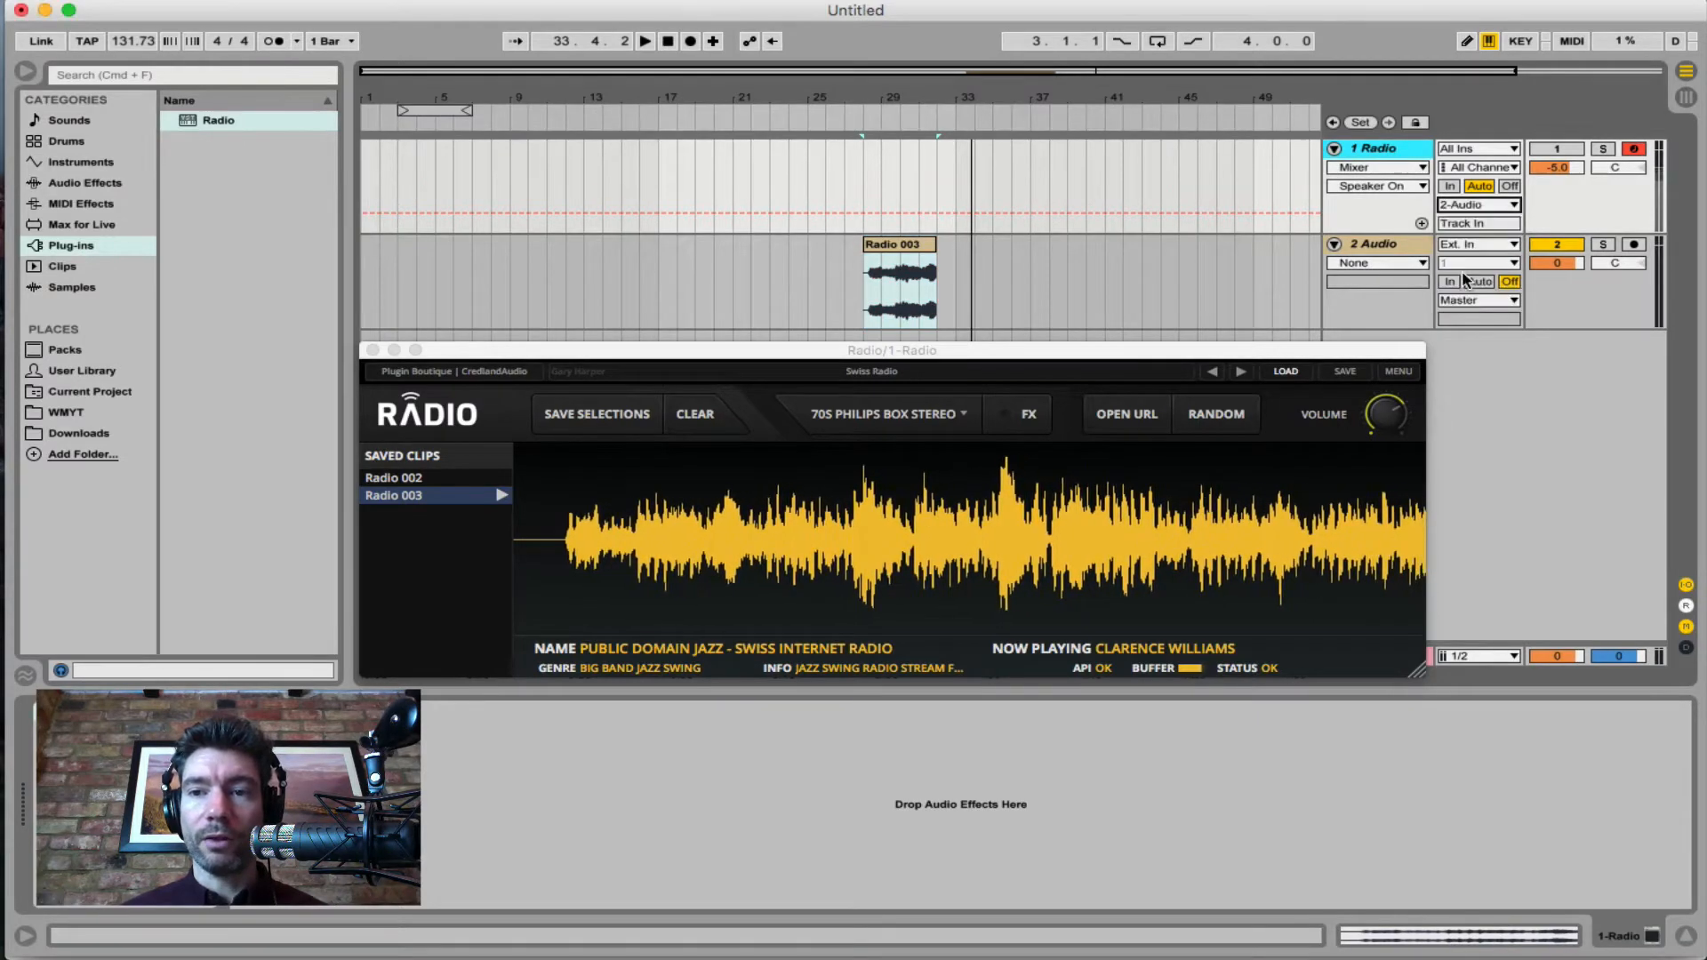
pyautogui.click(1449, 282)
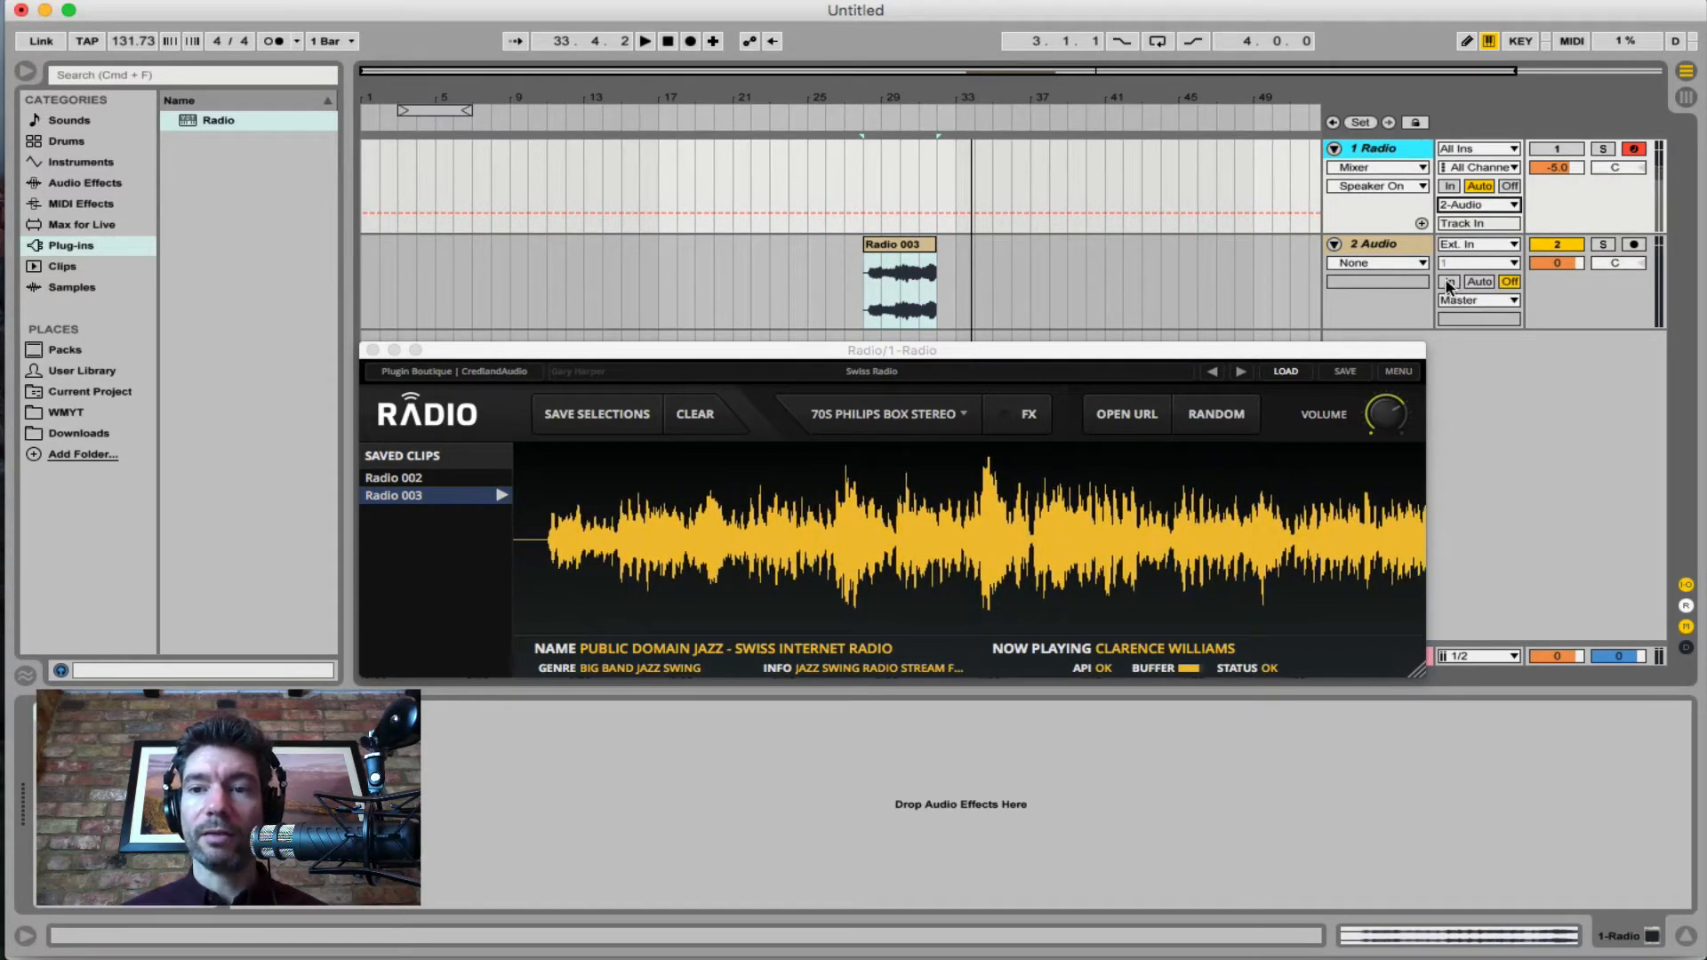
pyautogui.click(1634, 244)
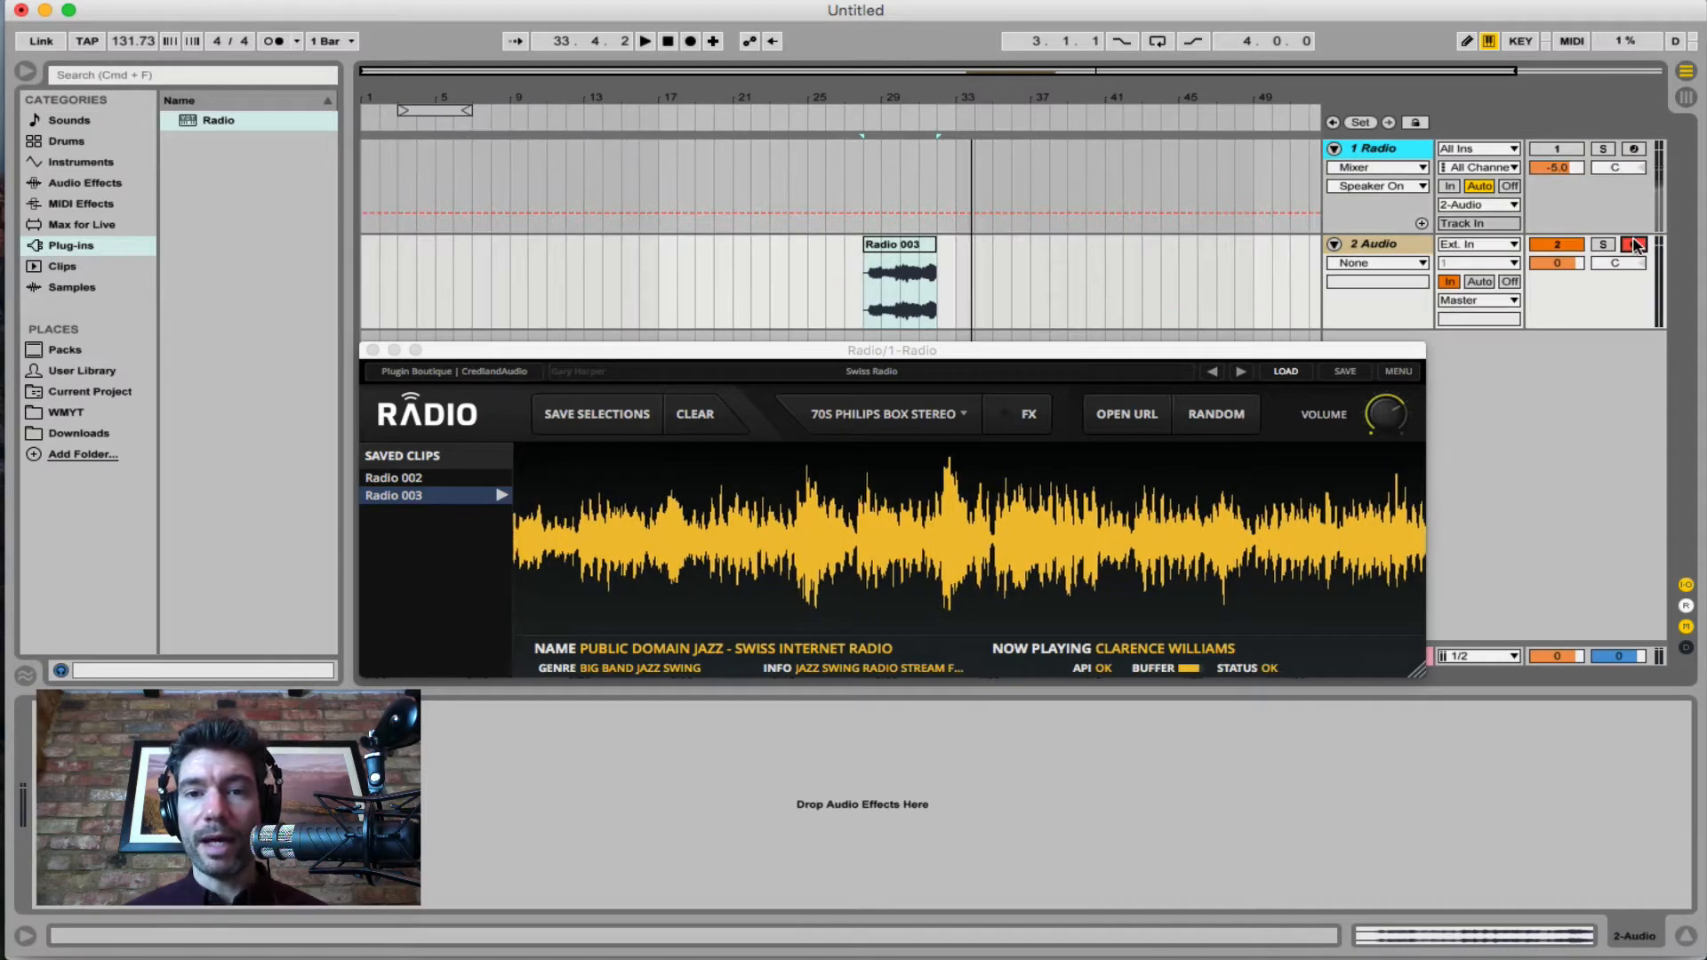
# Record about five bars of the live radio stream onto the 2 Audio track from bar 28, muting the radio track at the end
pyautogui.click(690, 41)
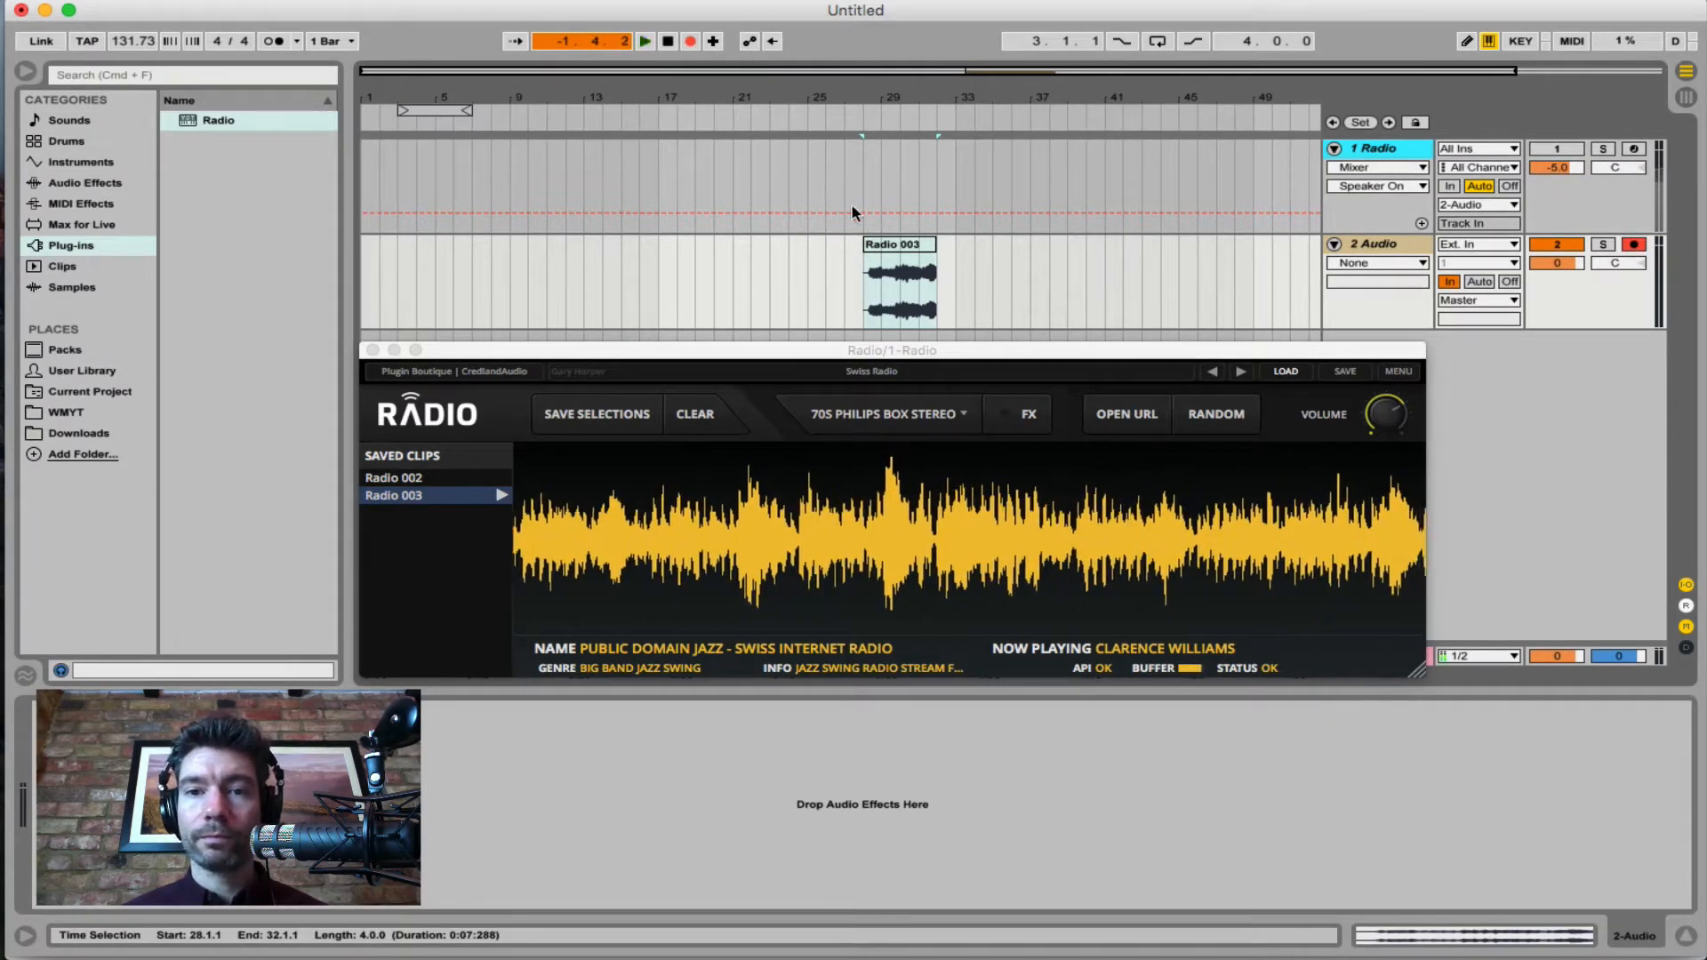
pyautogui.click(1559, 149)
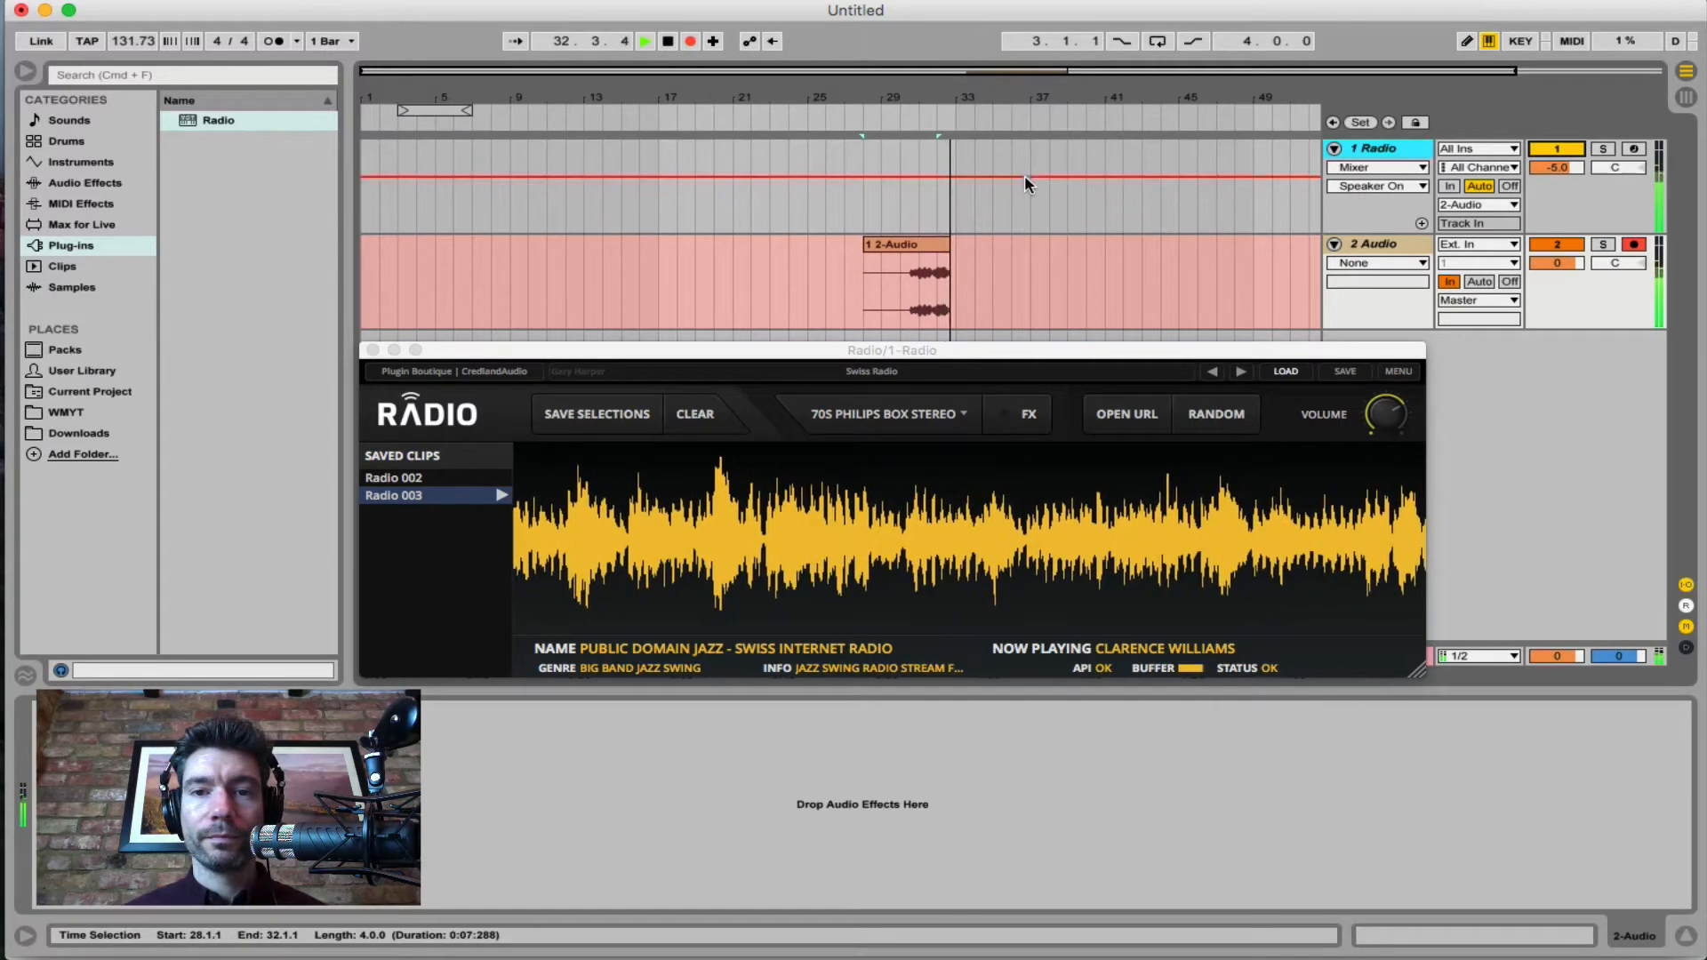
pyautogui.press('space')
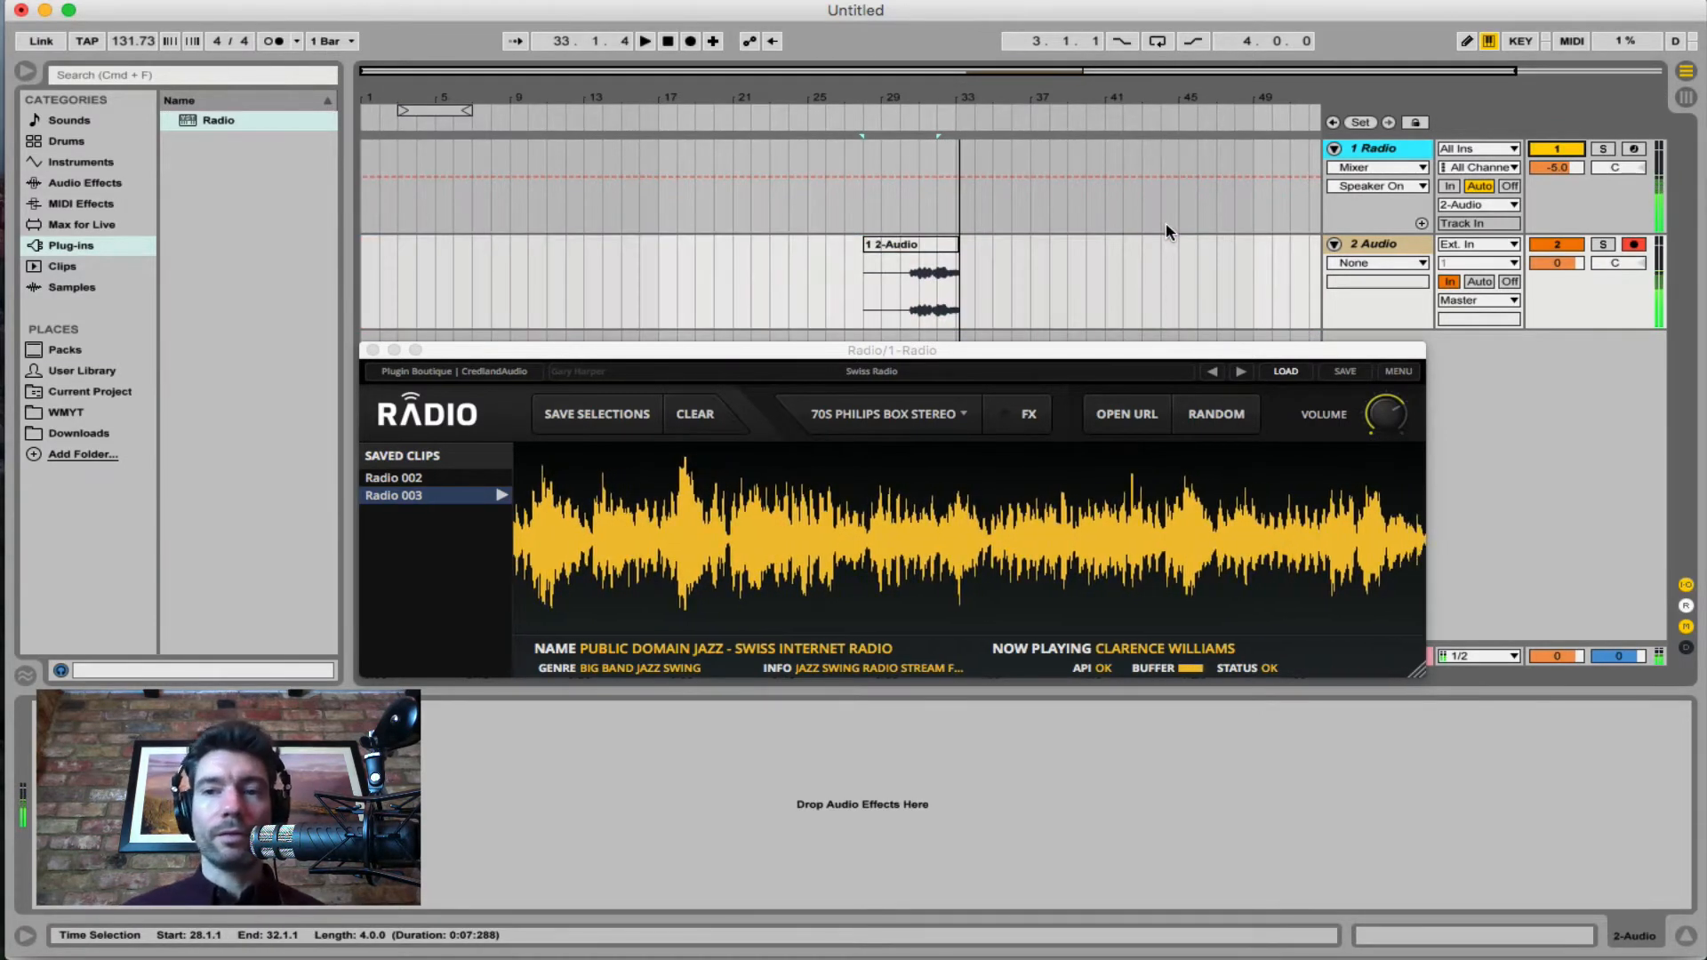
pyautogui.click(1556, 150)
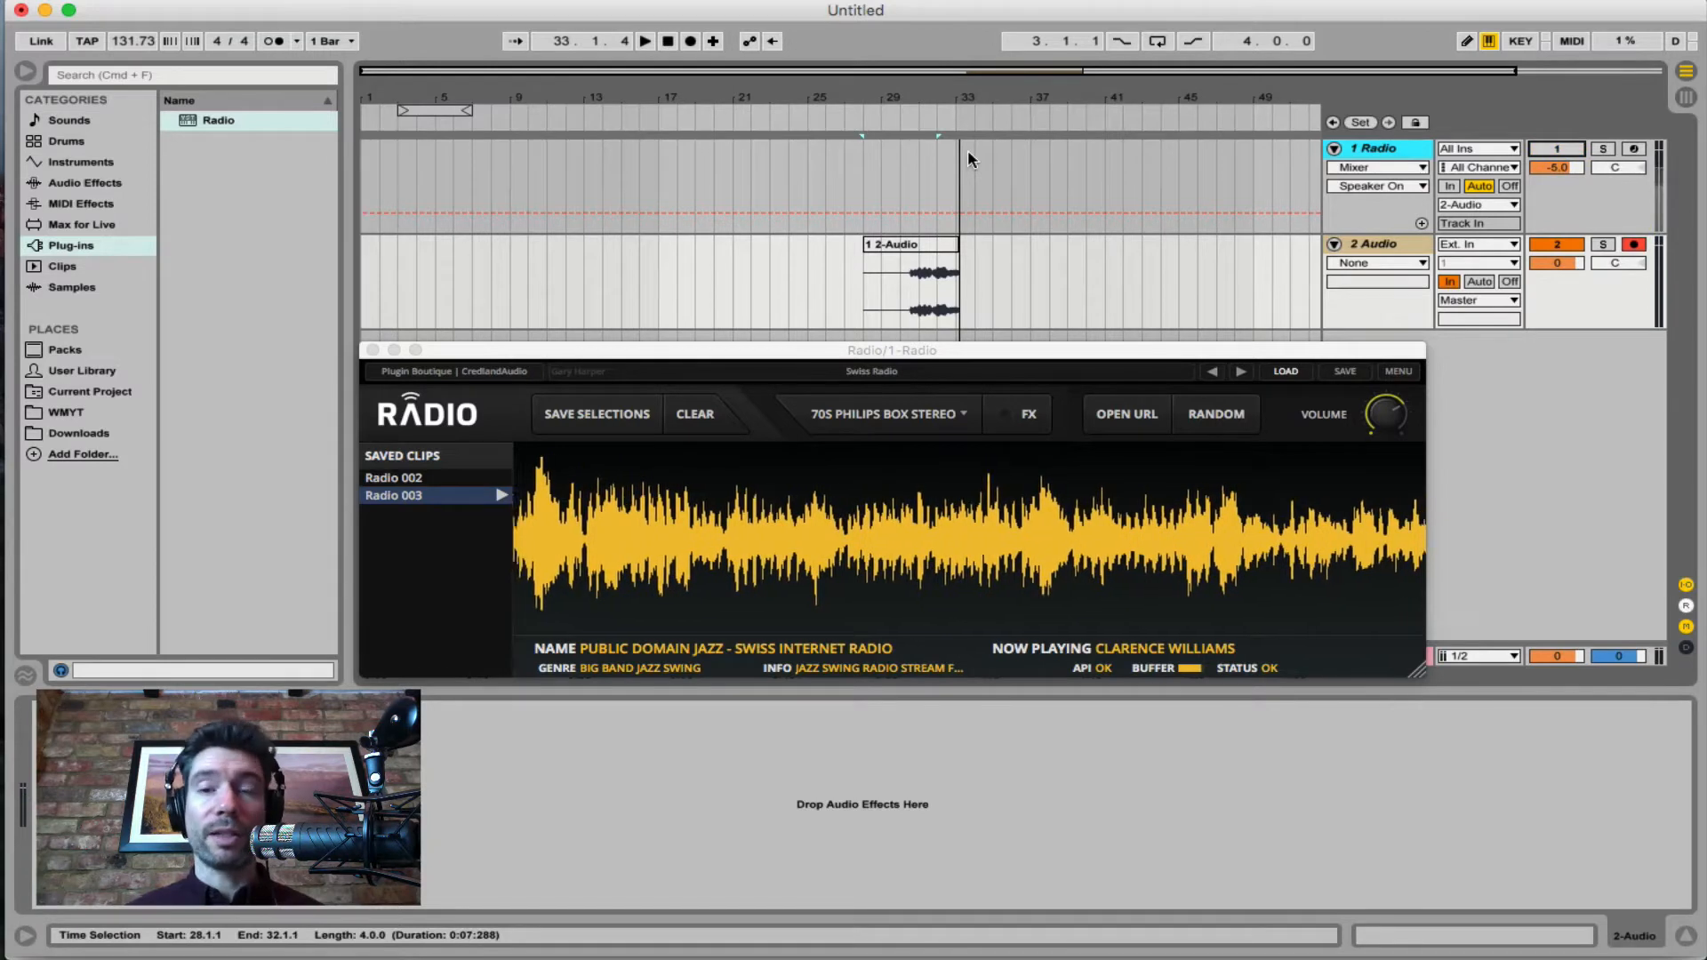
# Delete the recorded clip from the 2 Audio track
pyautogui.click(934, 244)
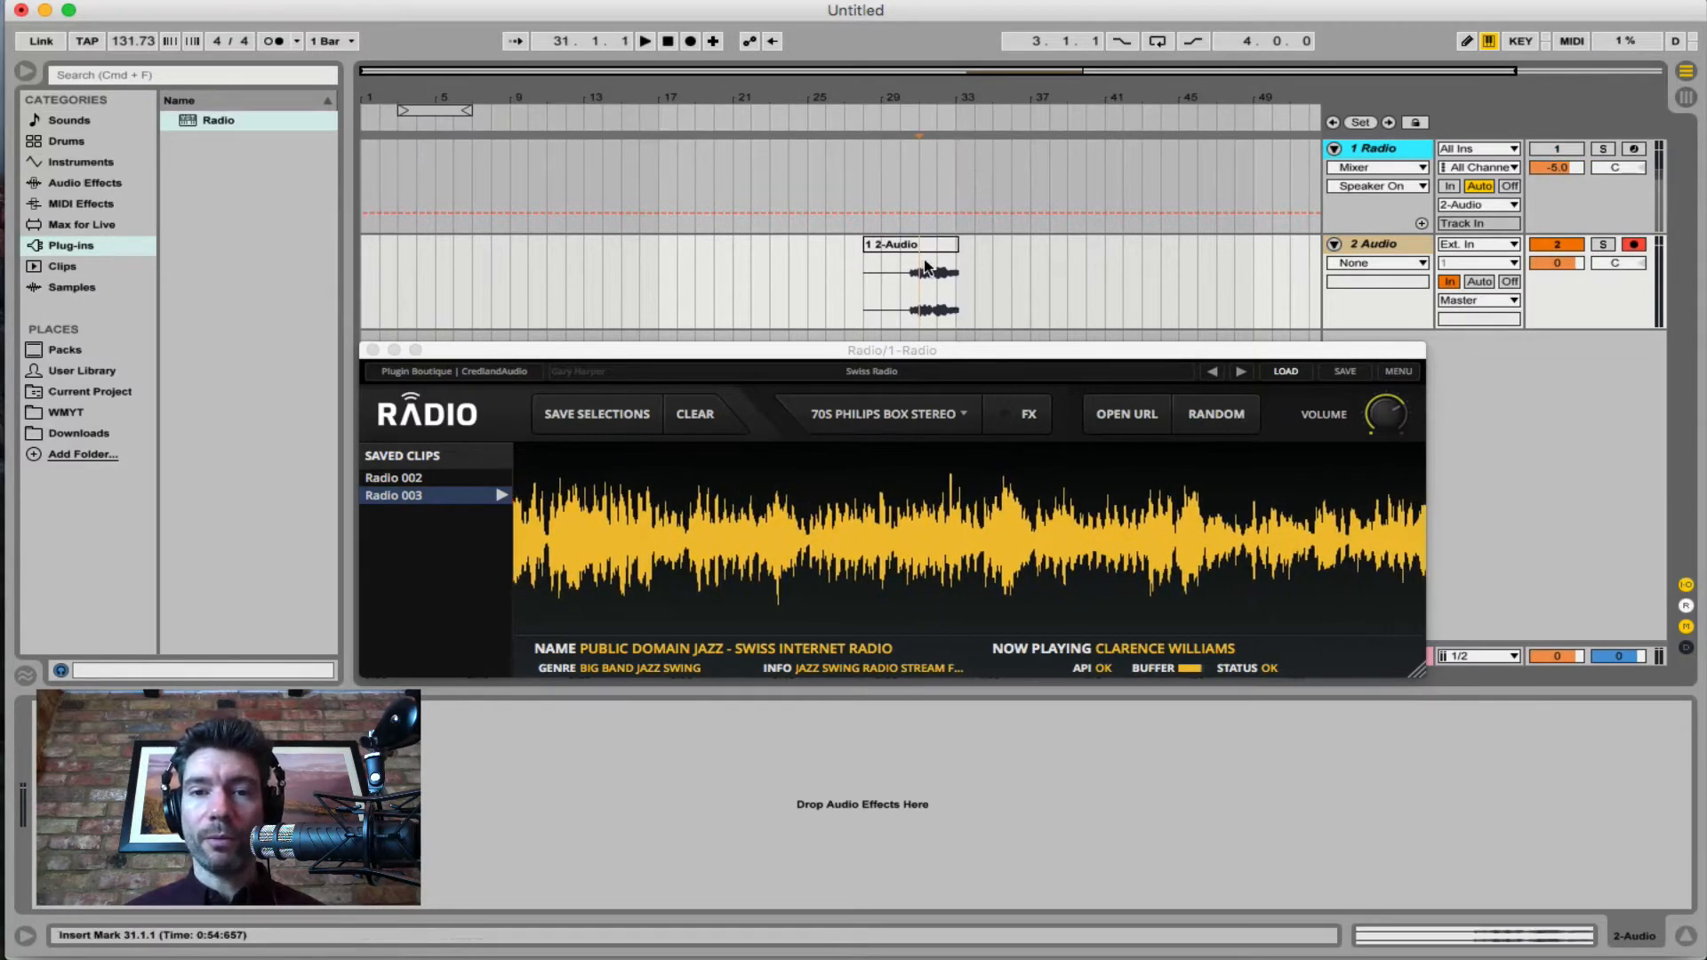
pyautogui.press('Delete')
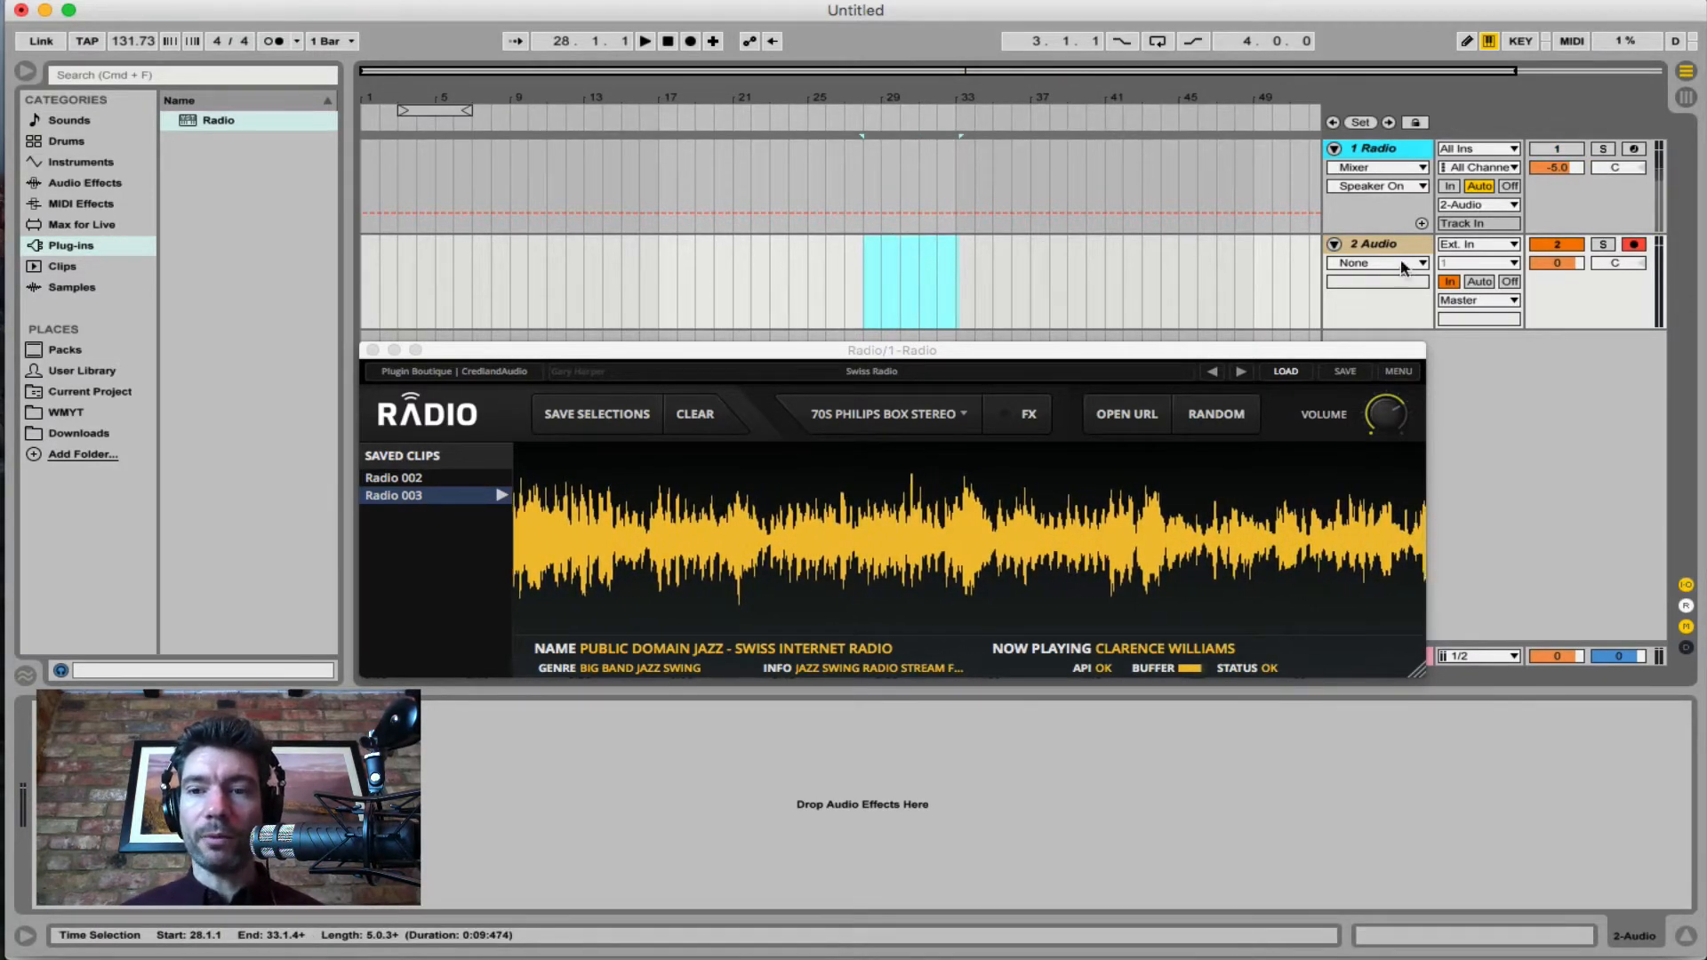
# Save a short passage of the jazz stream as a clip and place it at bar 9 on the 2 Audio track
pyautogui.click(1556, 149)
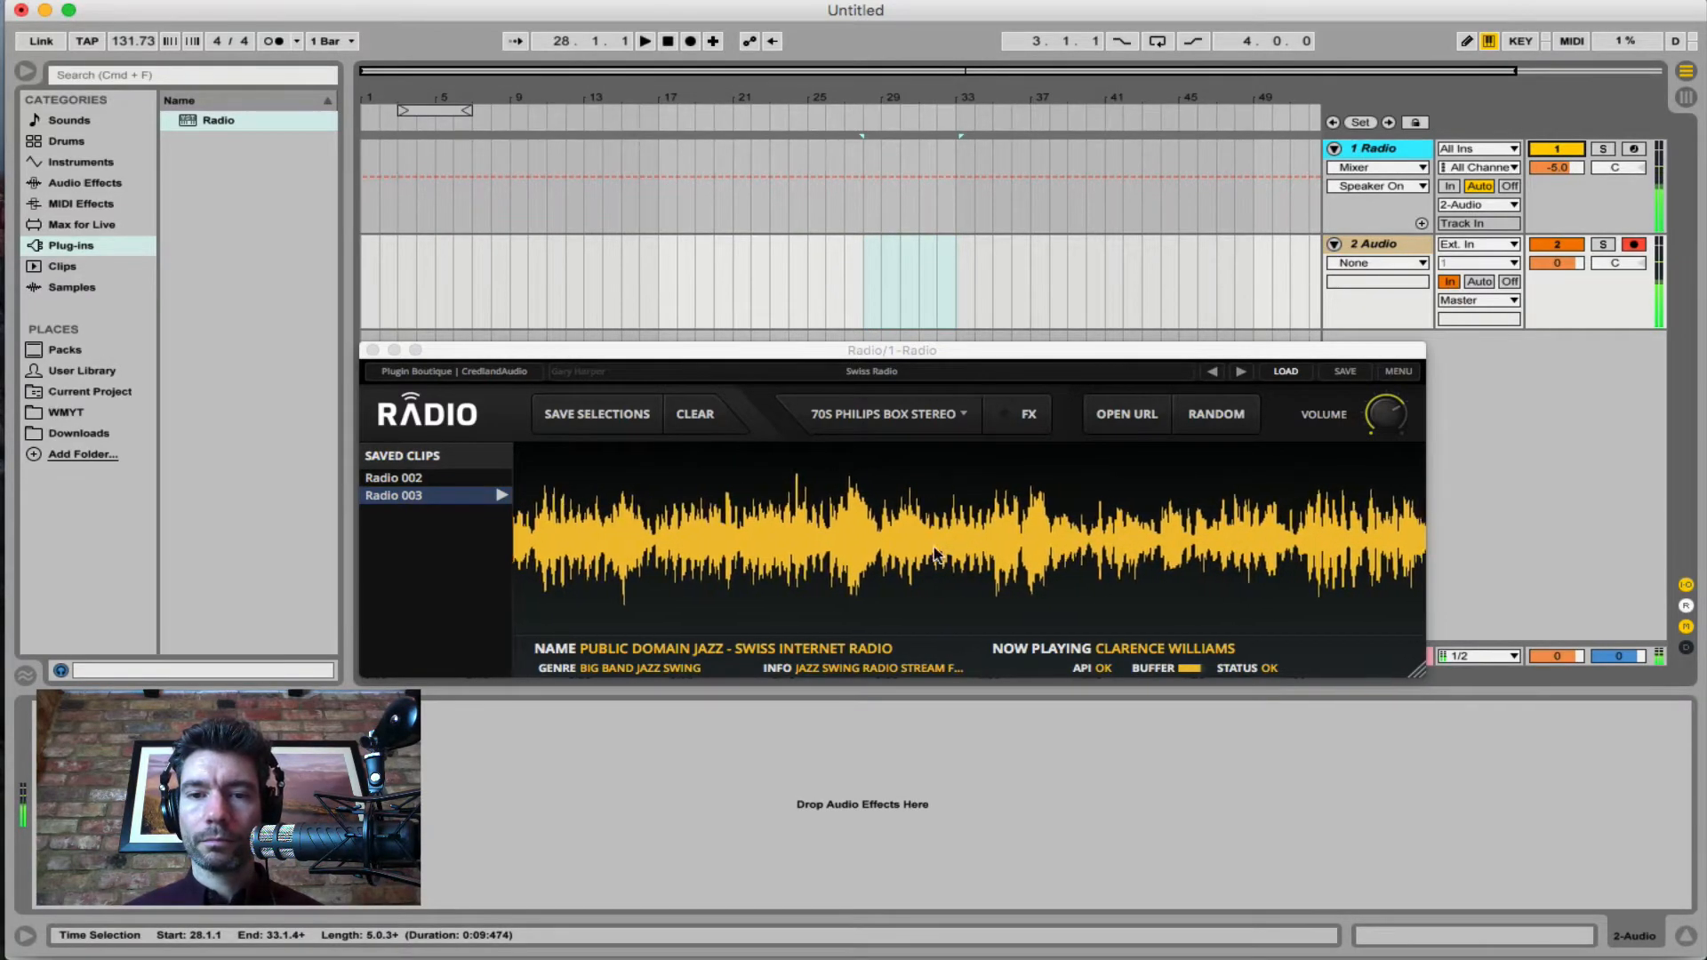
pyautogui.click(1046, 556)
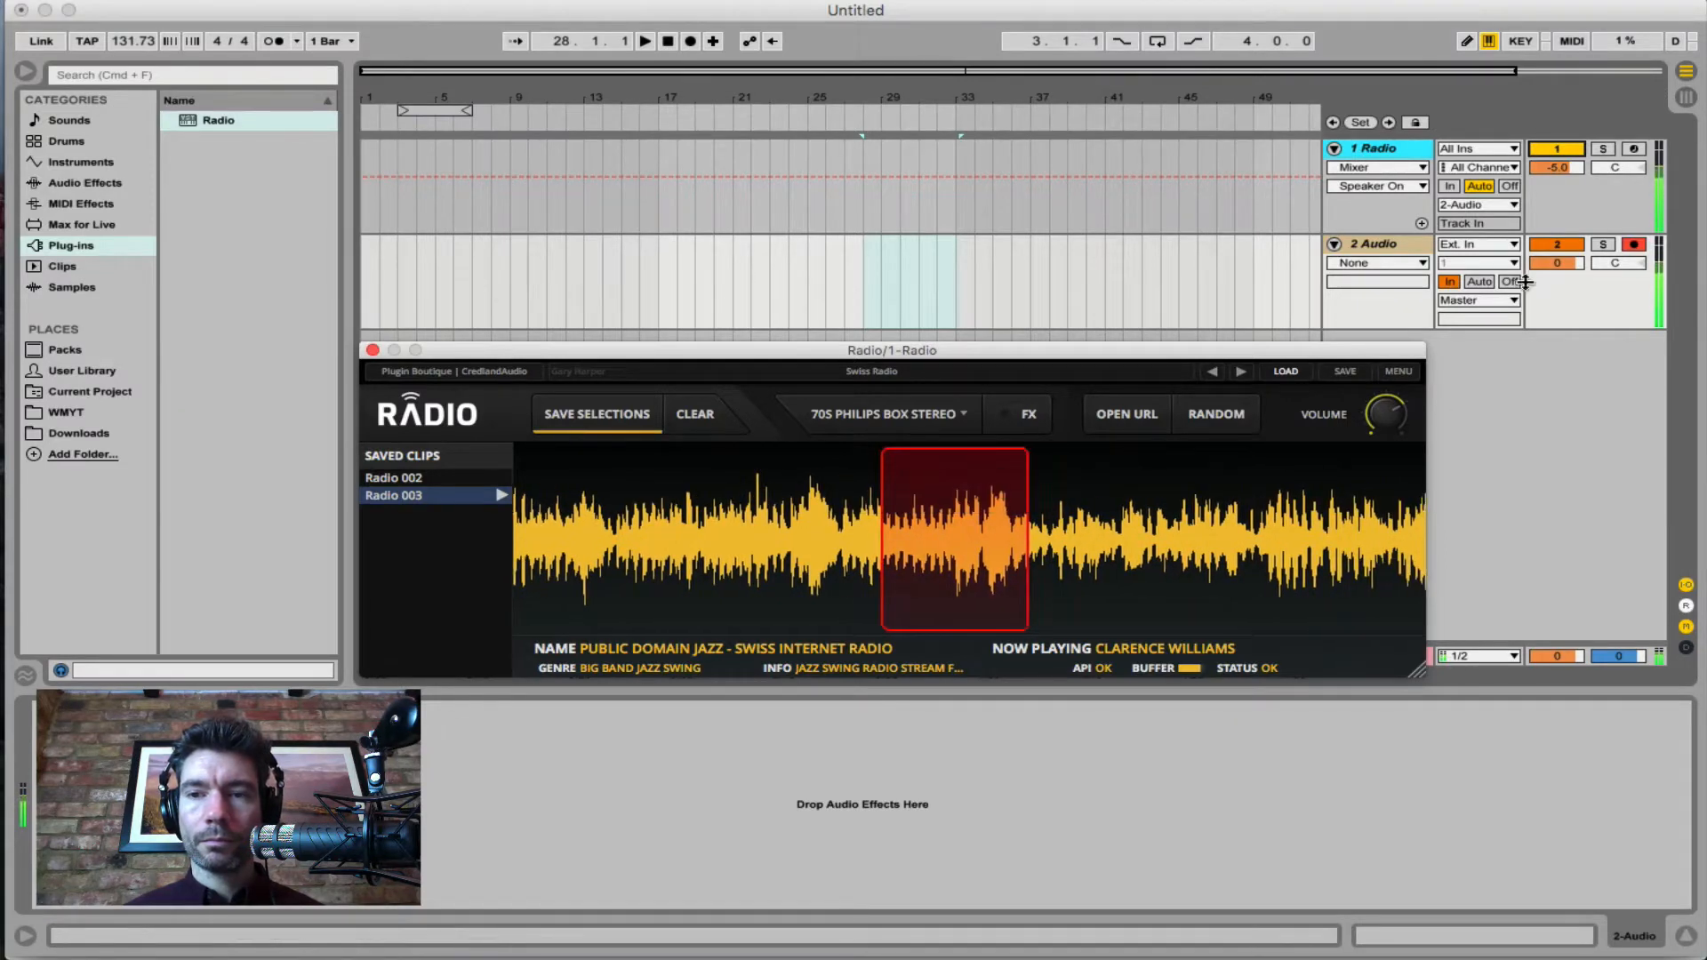
pyautogui.click(1555, 149)
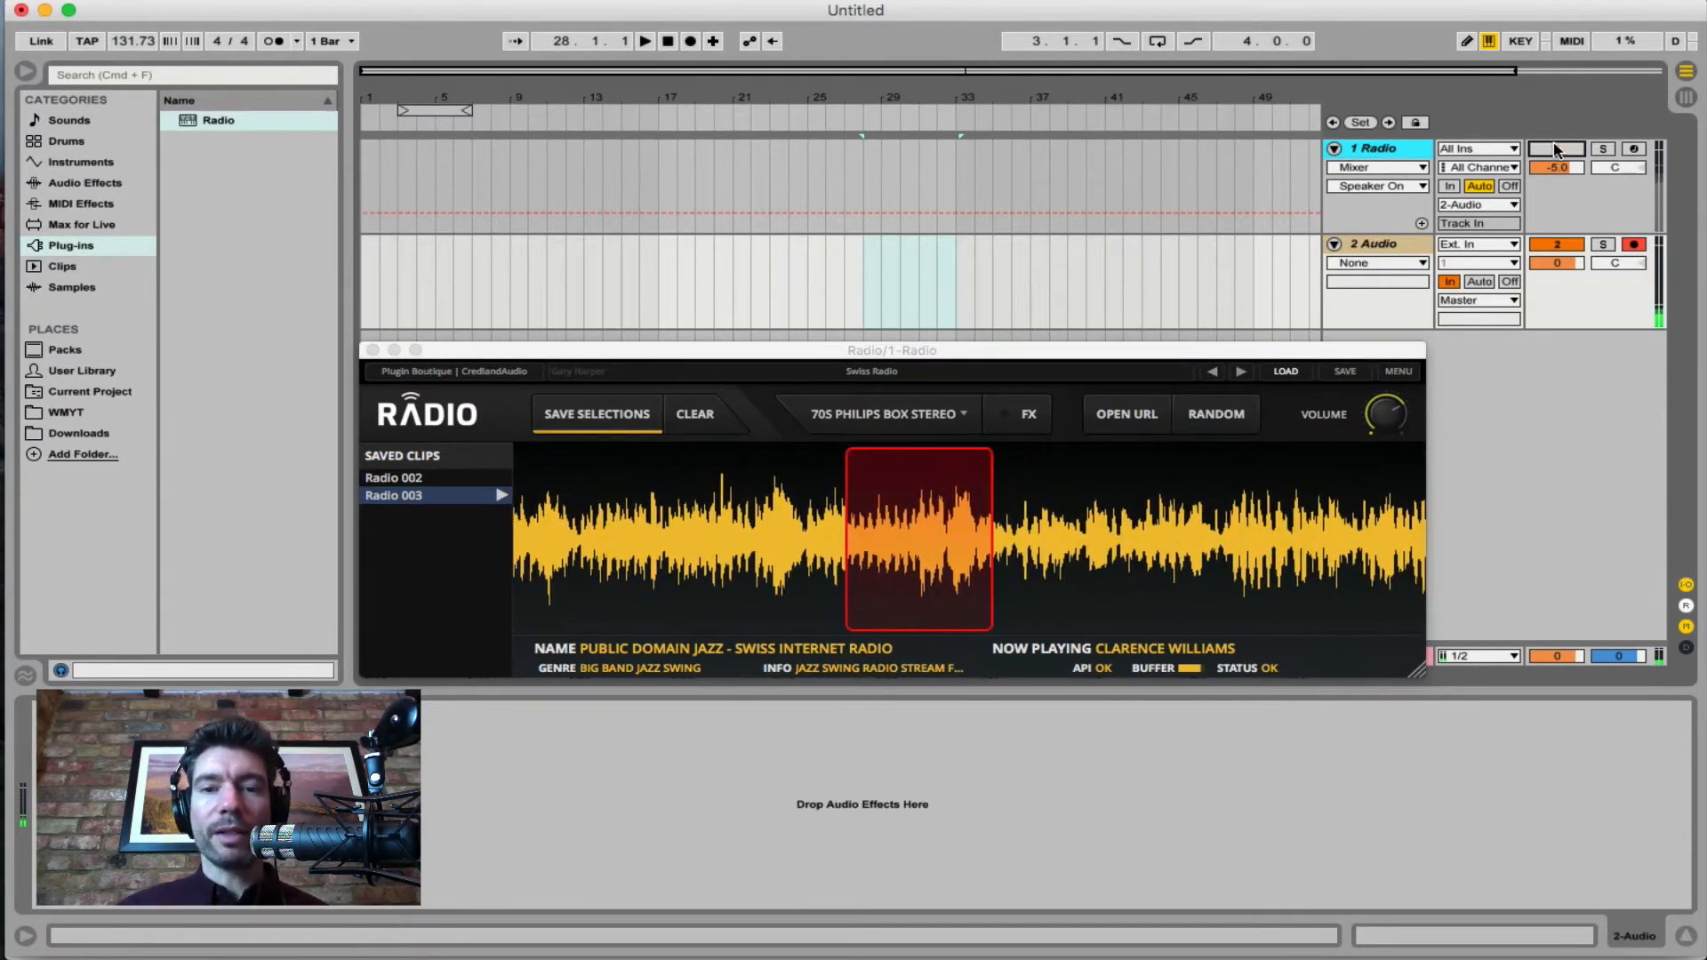
pyautogui.click(598, 416)
pyautogui.moveTo(393, 515); pyautogui.dragTo(525, 307)
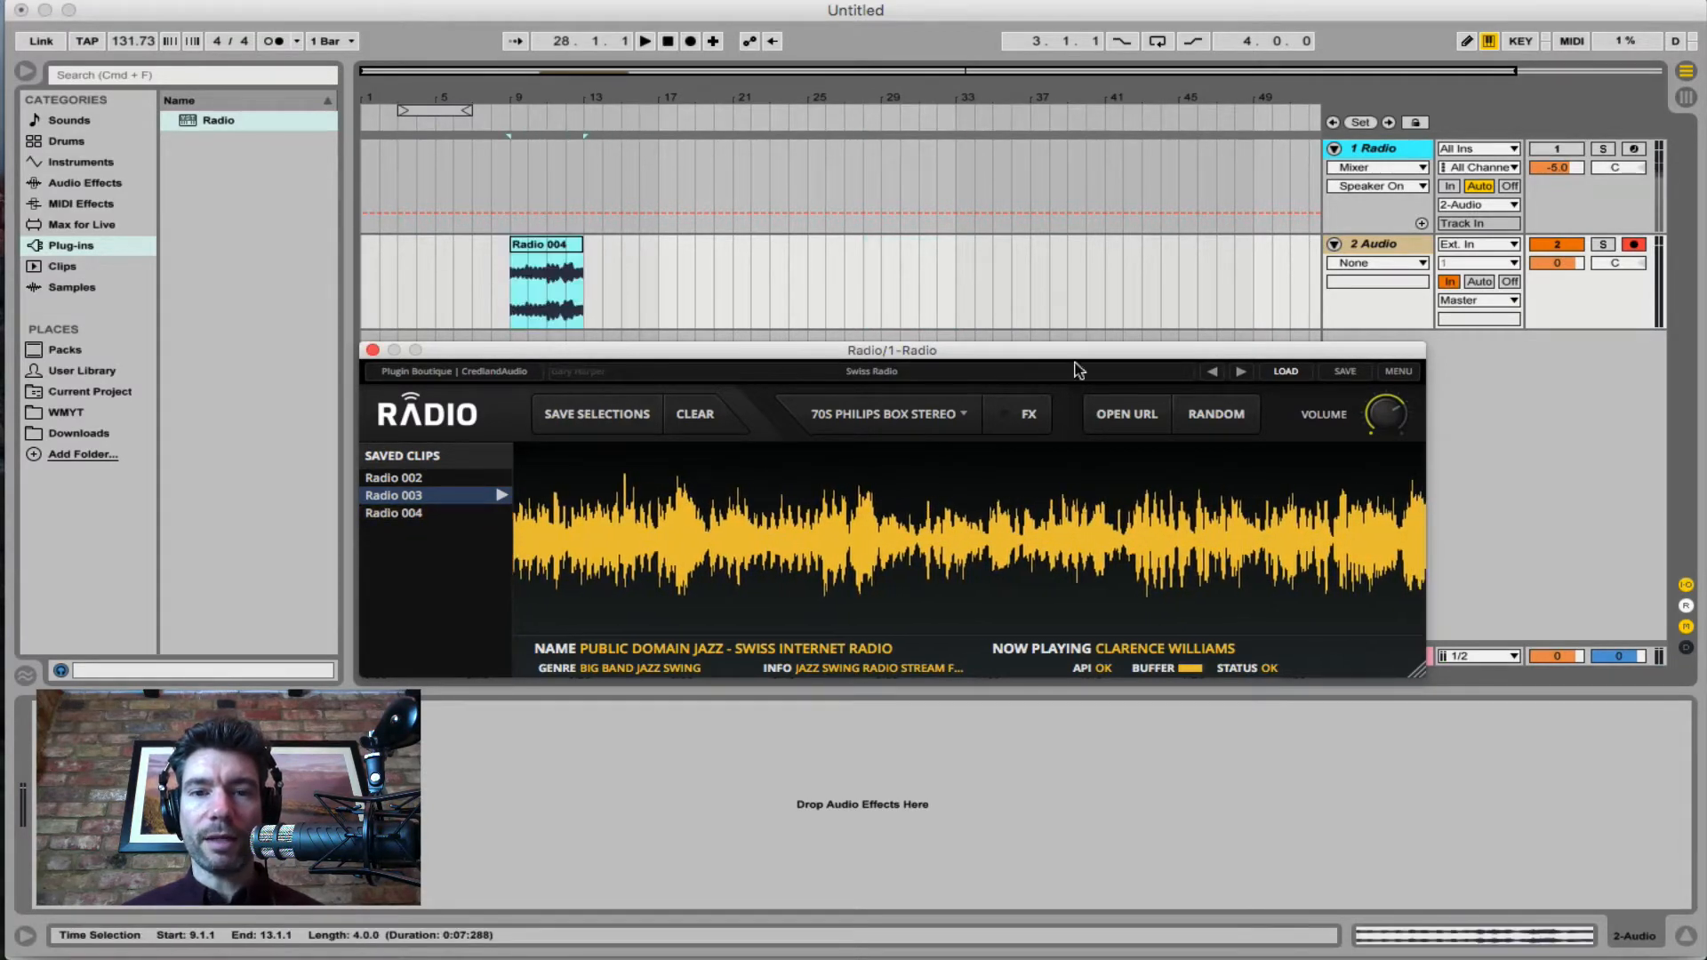
# Unmute the 1 Radio track and tune the plug-in through two random stations
pyautogui.click(1227, 416)
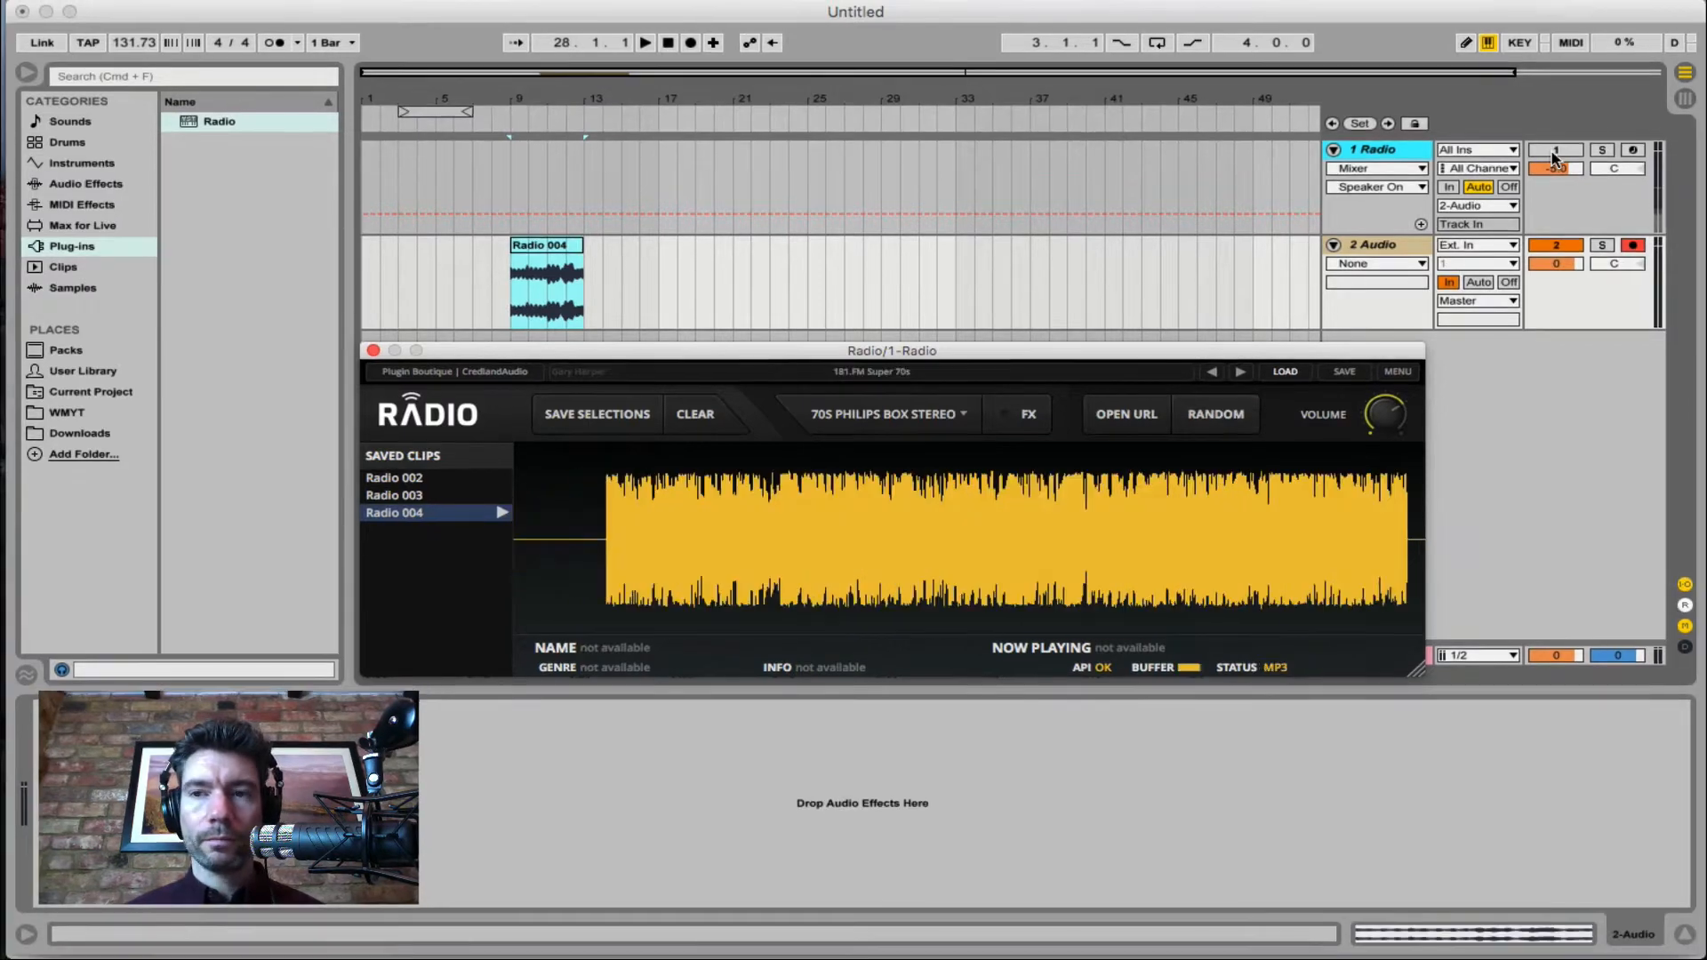
pyautogui.click(1556, 150)
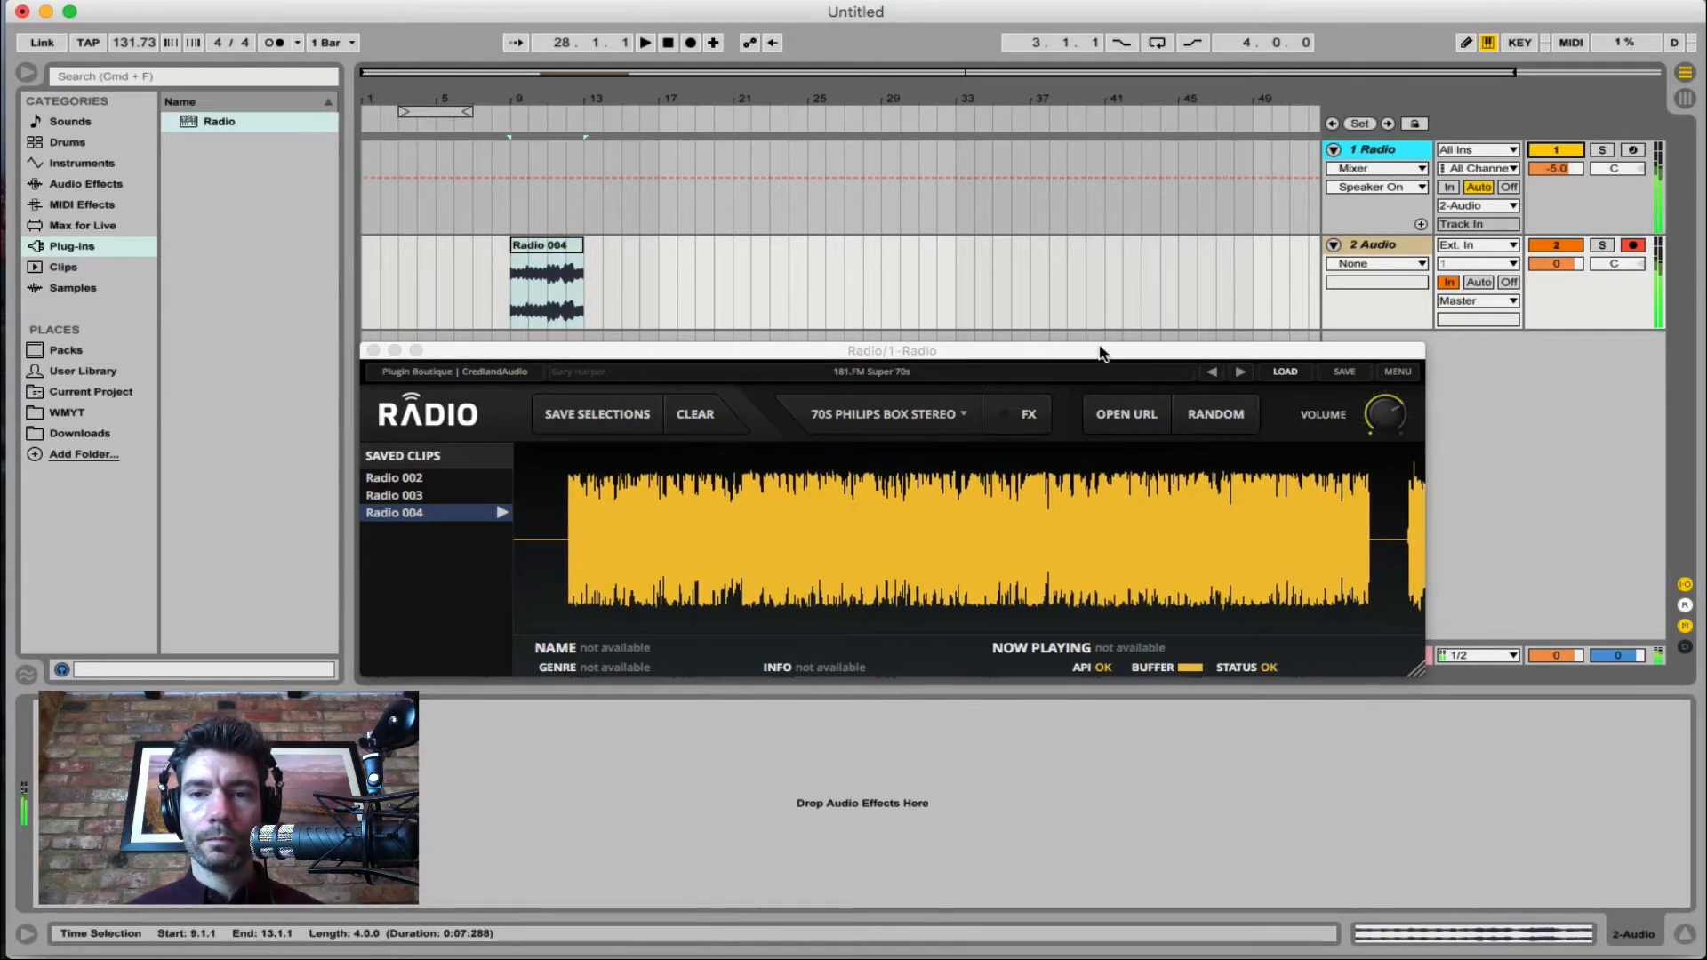
pyautogui.moveTo(1101, 354); pyautogui.dragTo(997, 381)
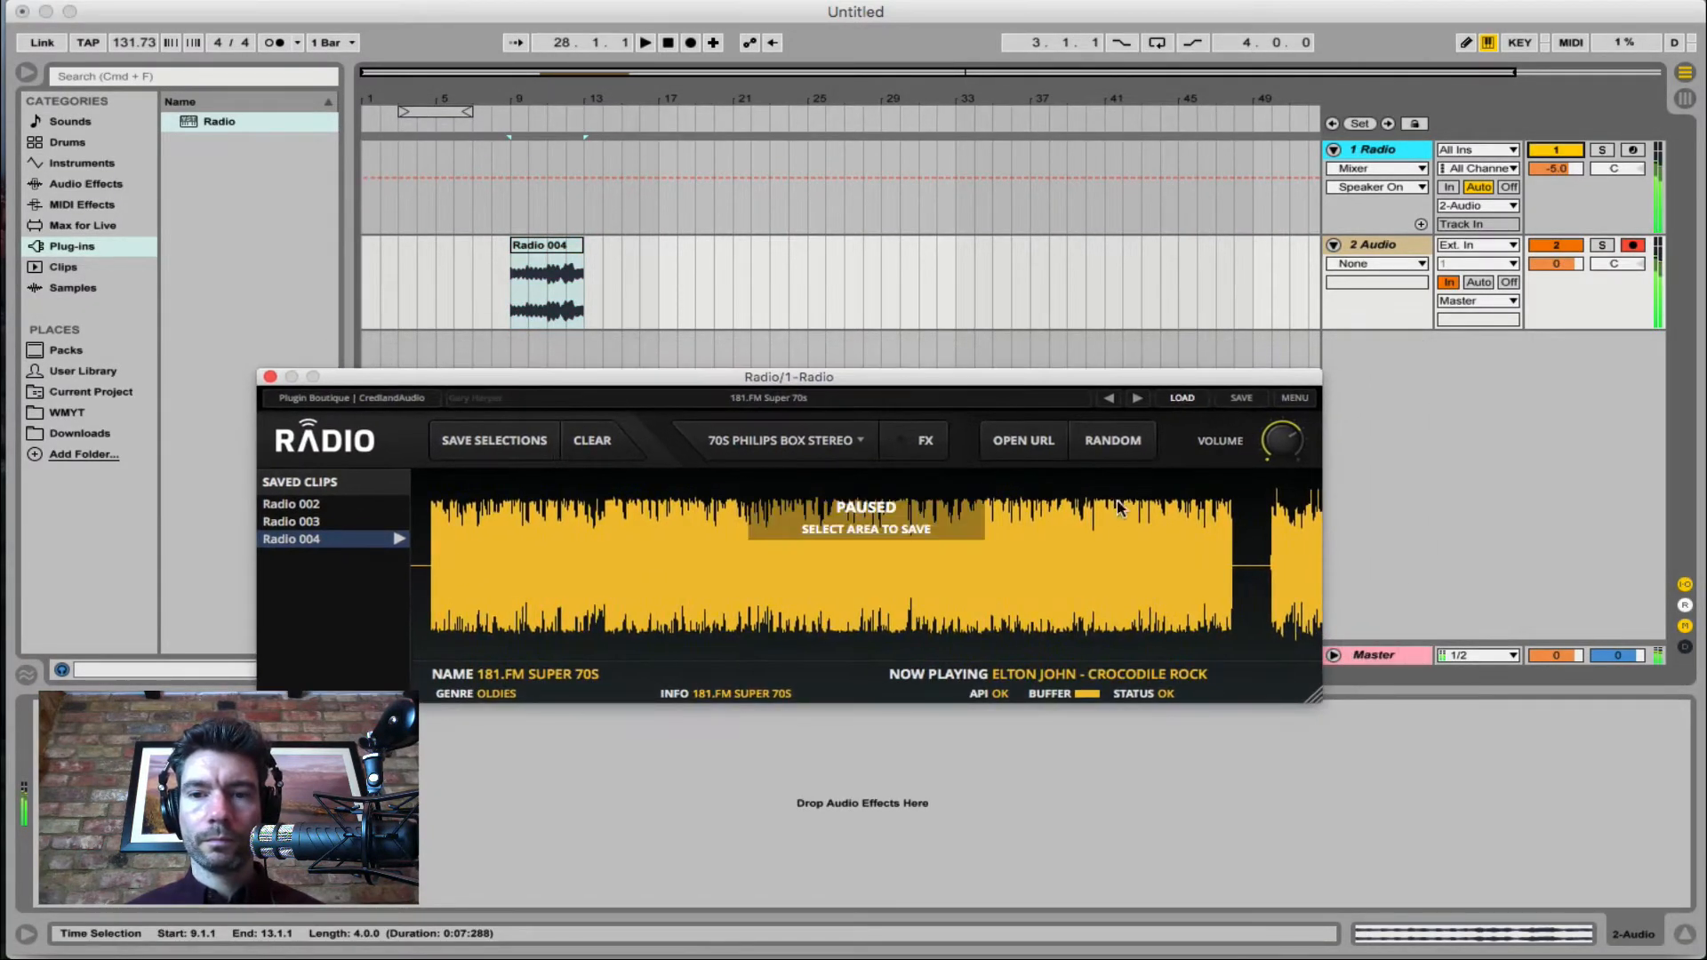
pyautogui.click(1114, 442)
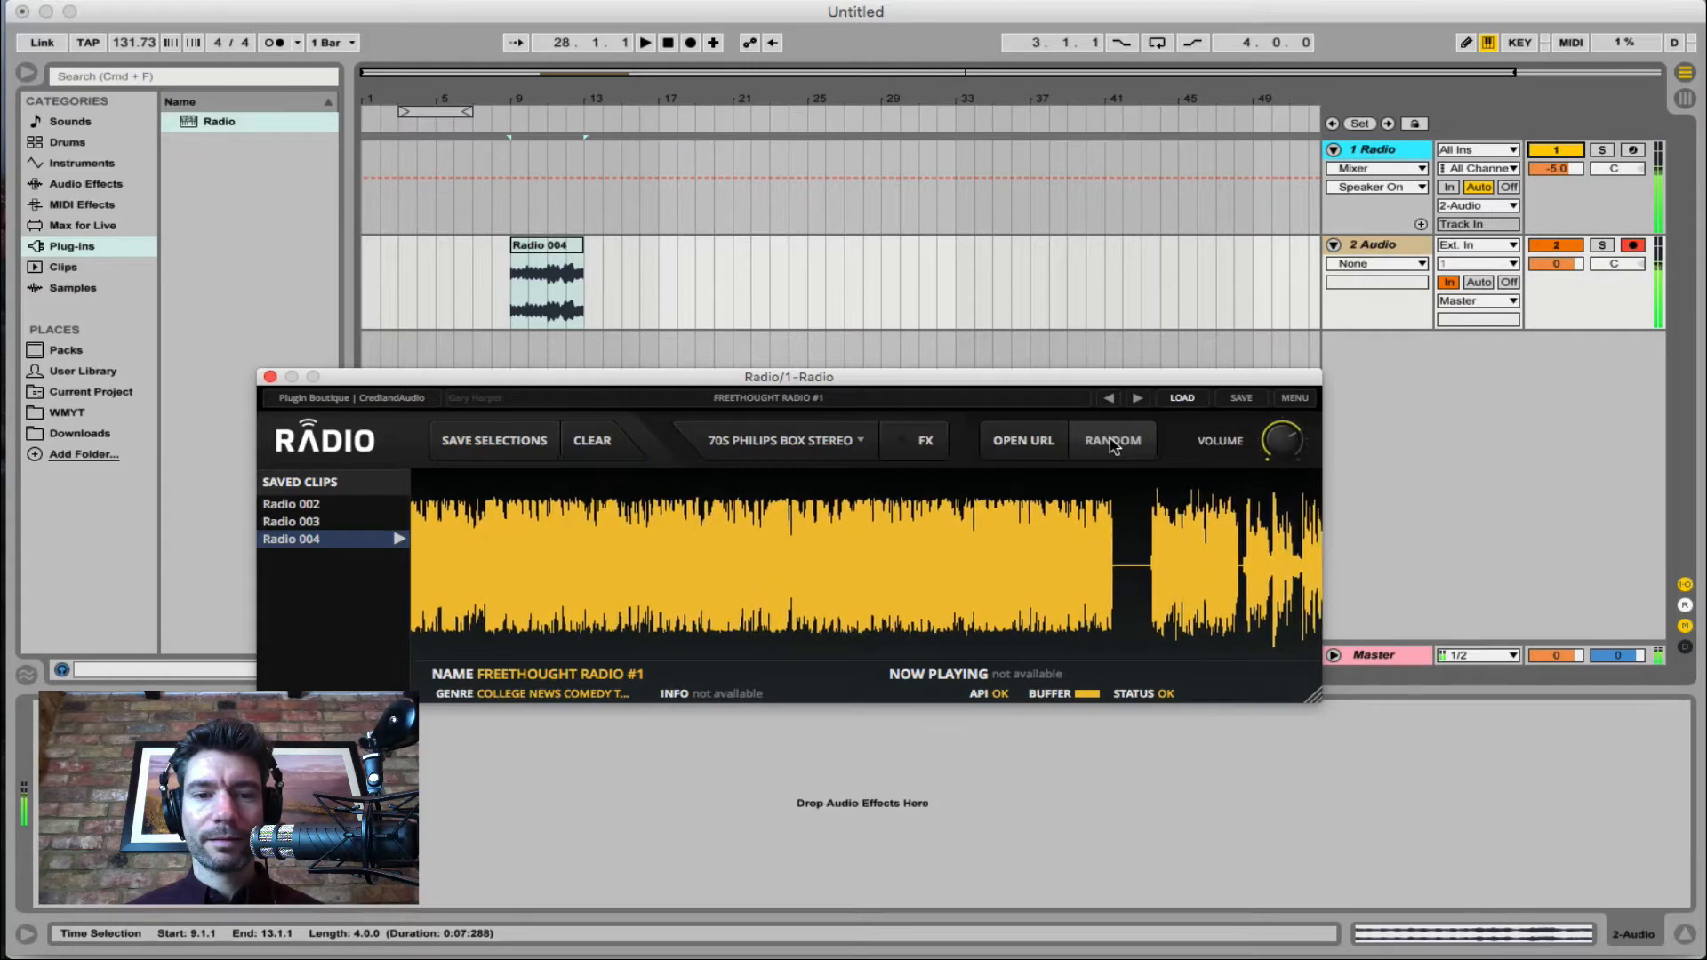
# Save a short Freethought Radio passage as a clip and place it at bar 16 on the 2 Audio track, with the radio track muted
pyautogui.moveTo(1248, 560)
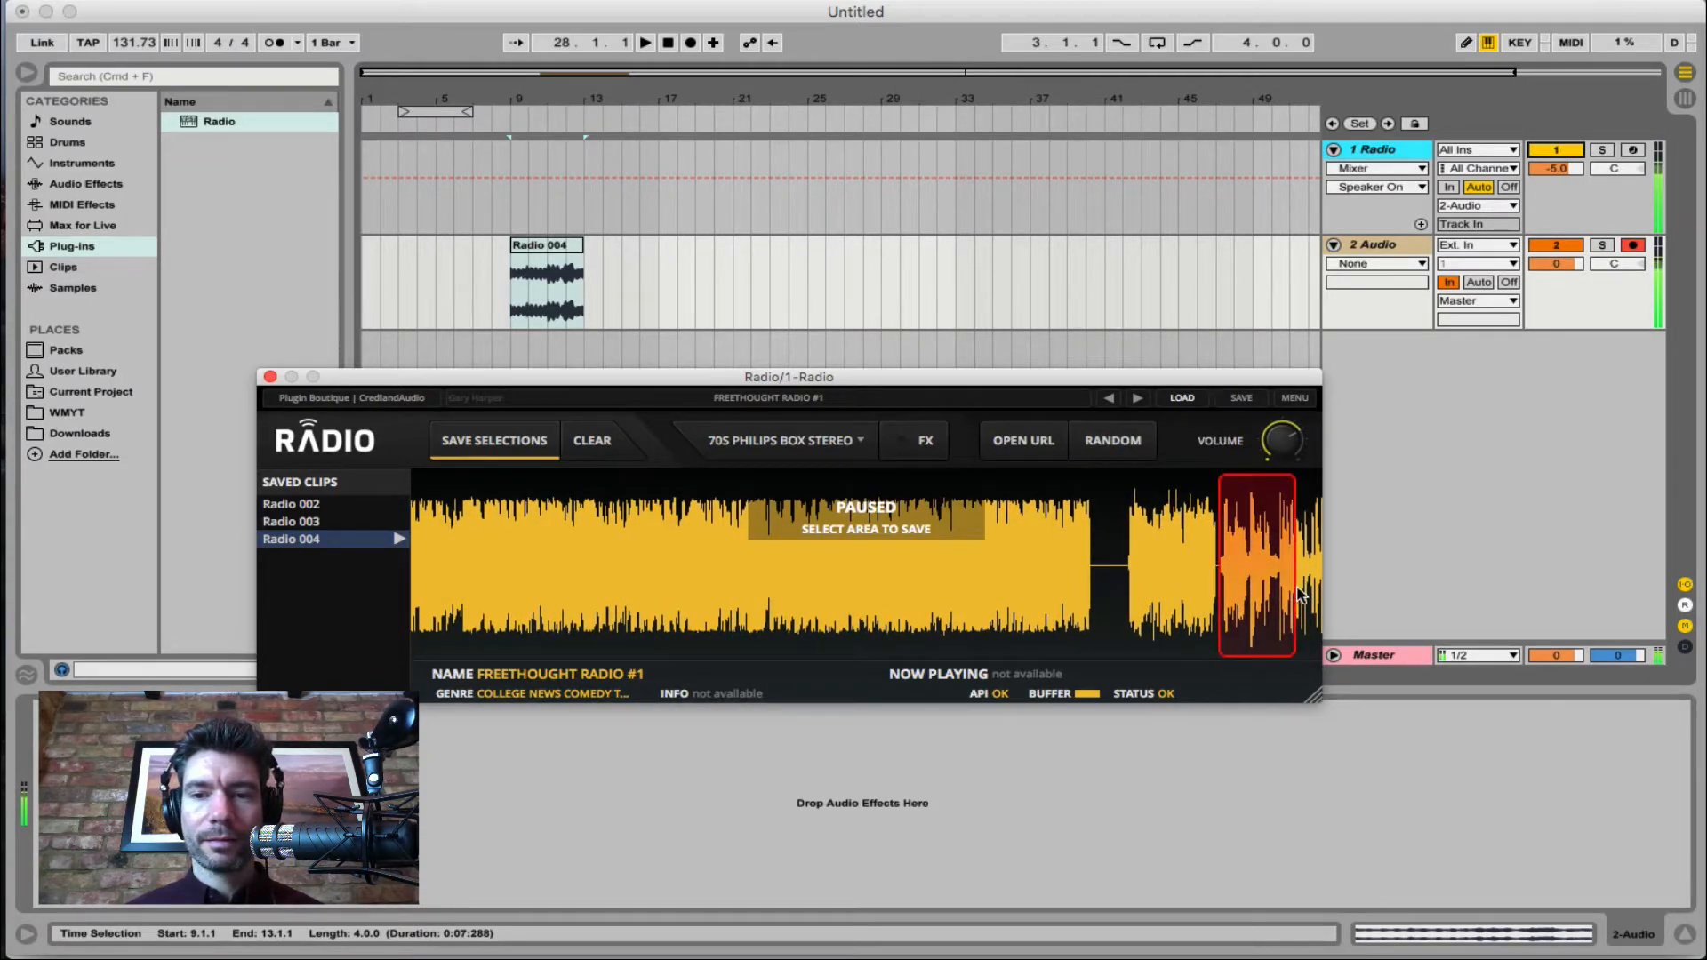
pyautogui.click(494, 441)
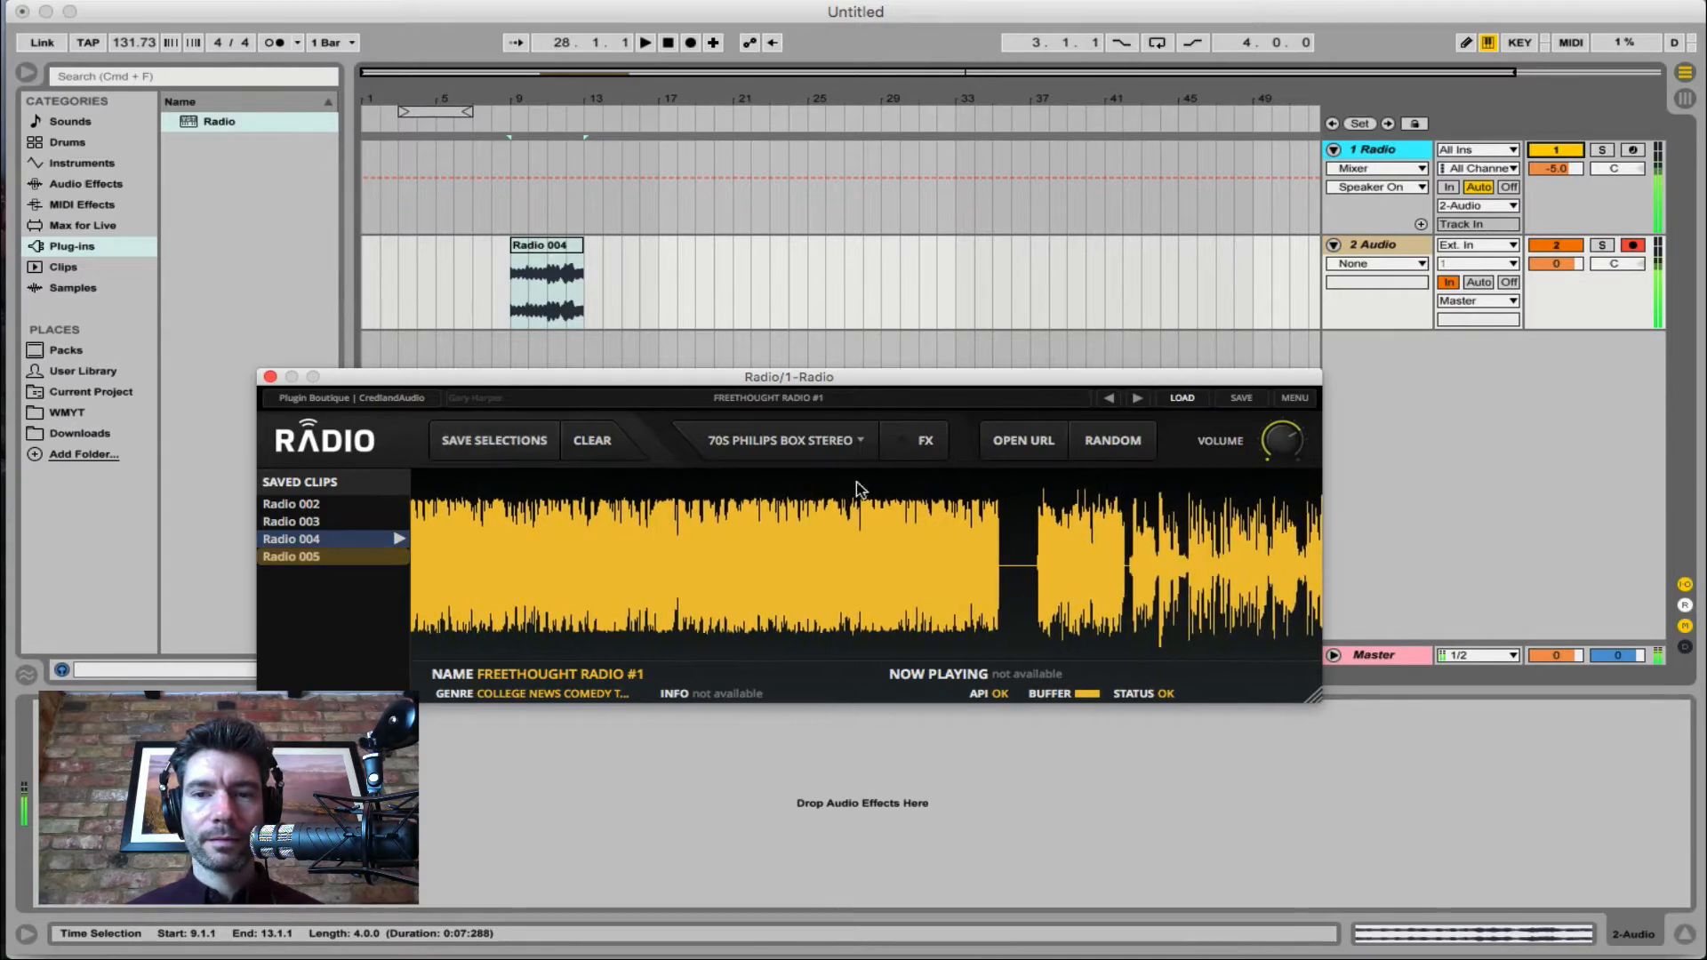
pyautogui.click(1548, 153)
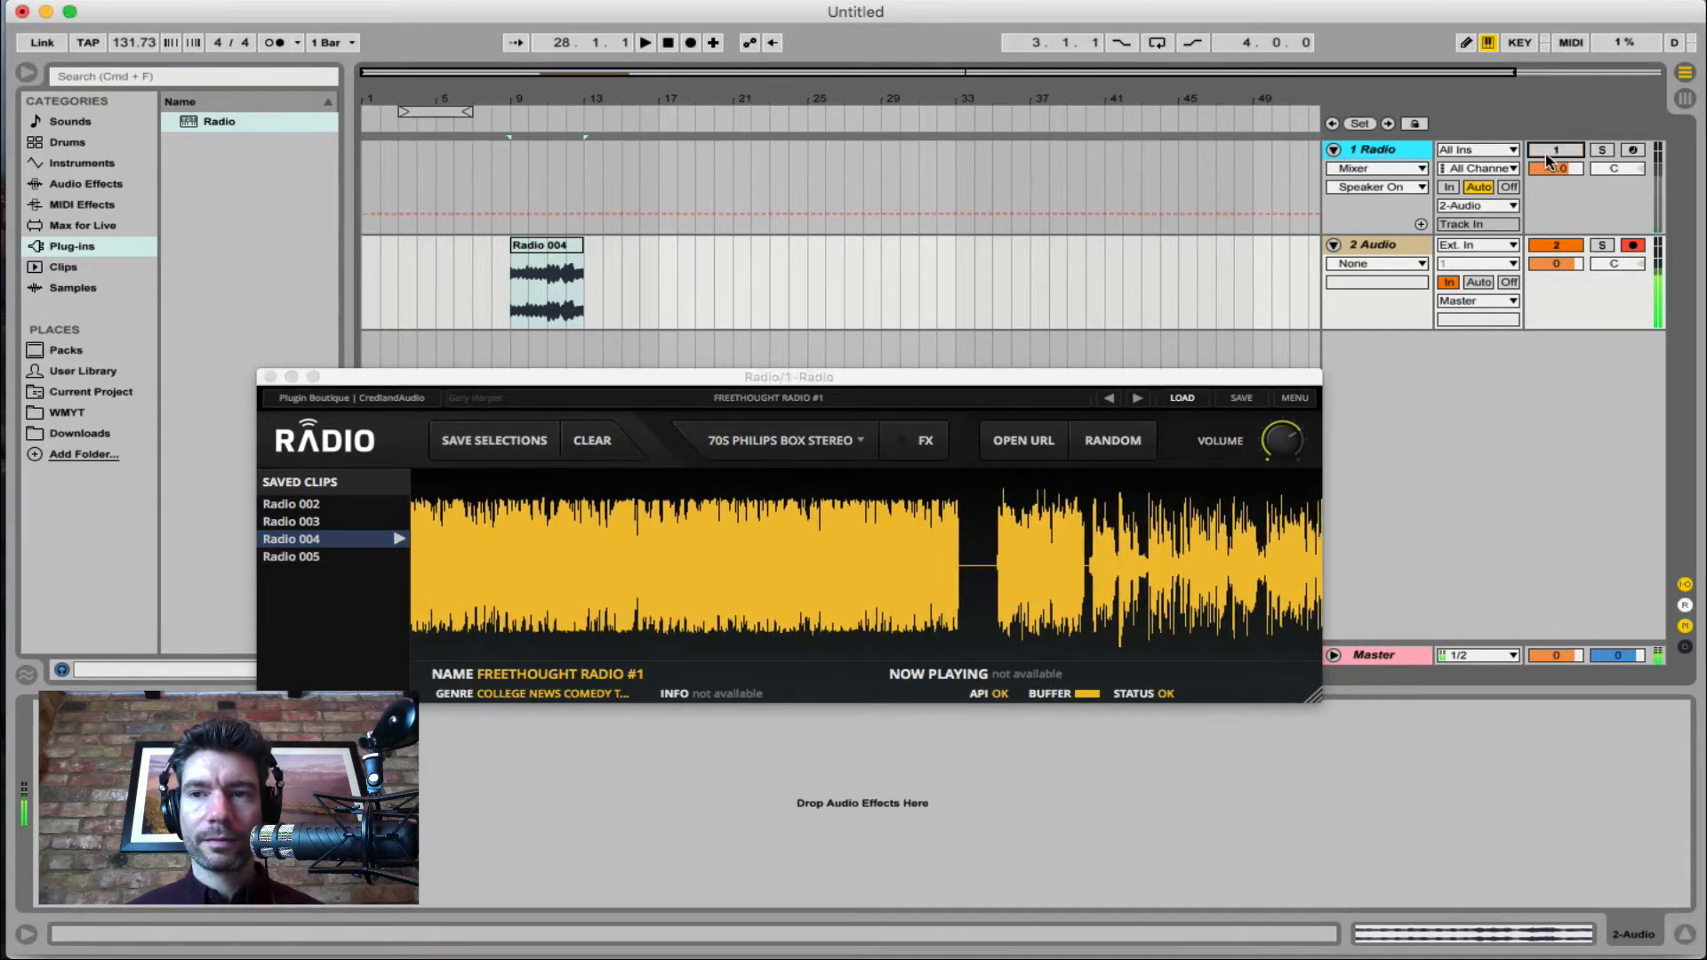
pyautogui.moveTo(328, 556); pyautogui.dragTo(649, 283)
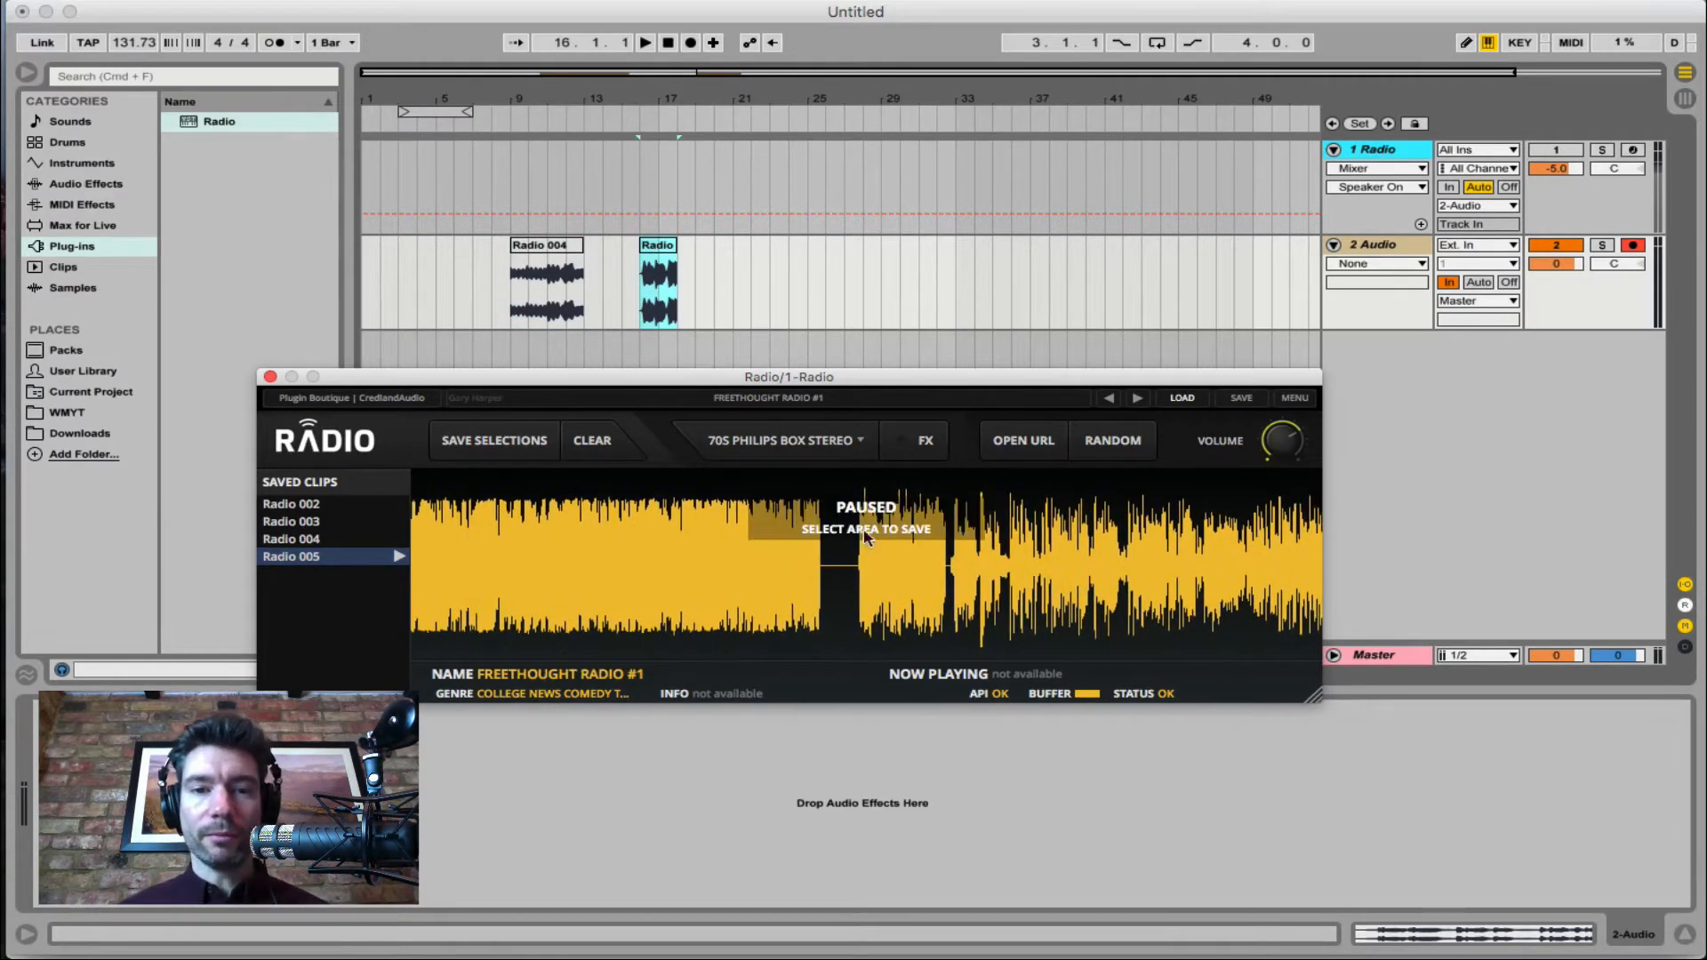
# Tune the Radio plug-in to another random station and unmute the 1 Radio track
pyautogui.click(1106, 445)
pyautogui.click(1558, 151)
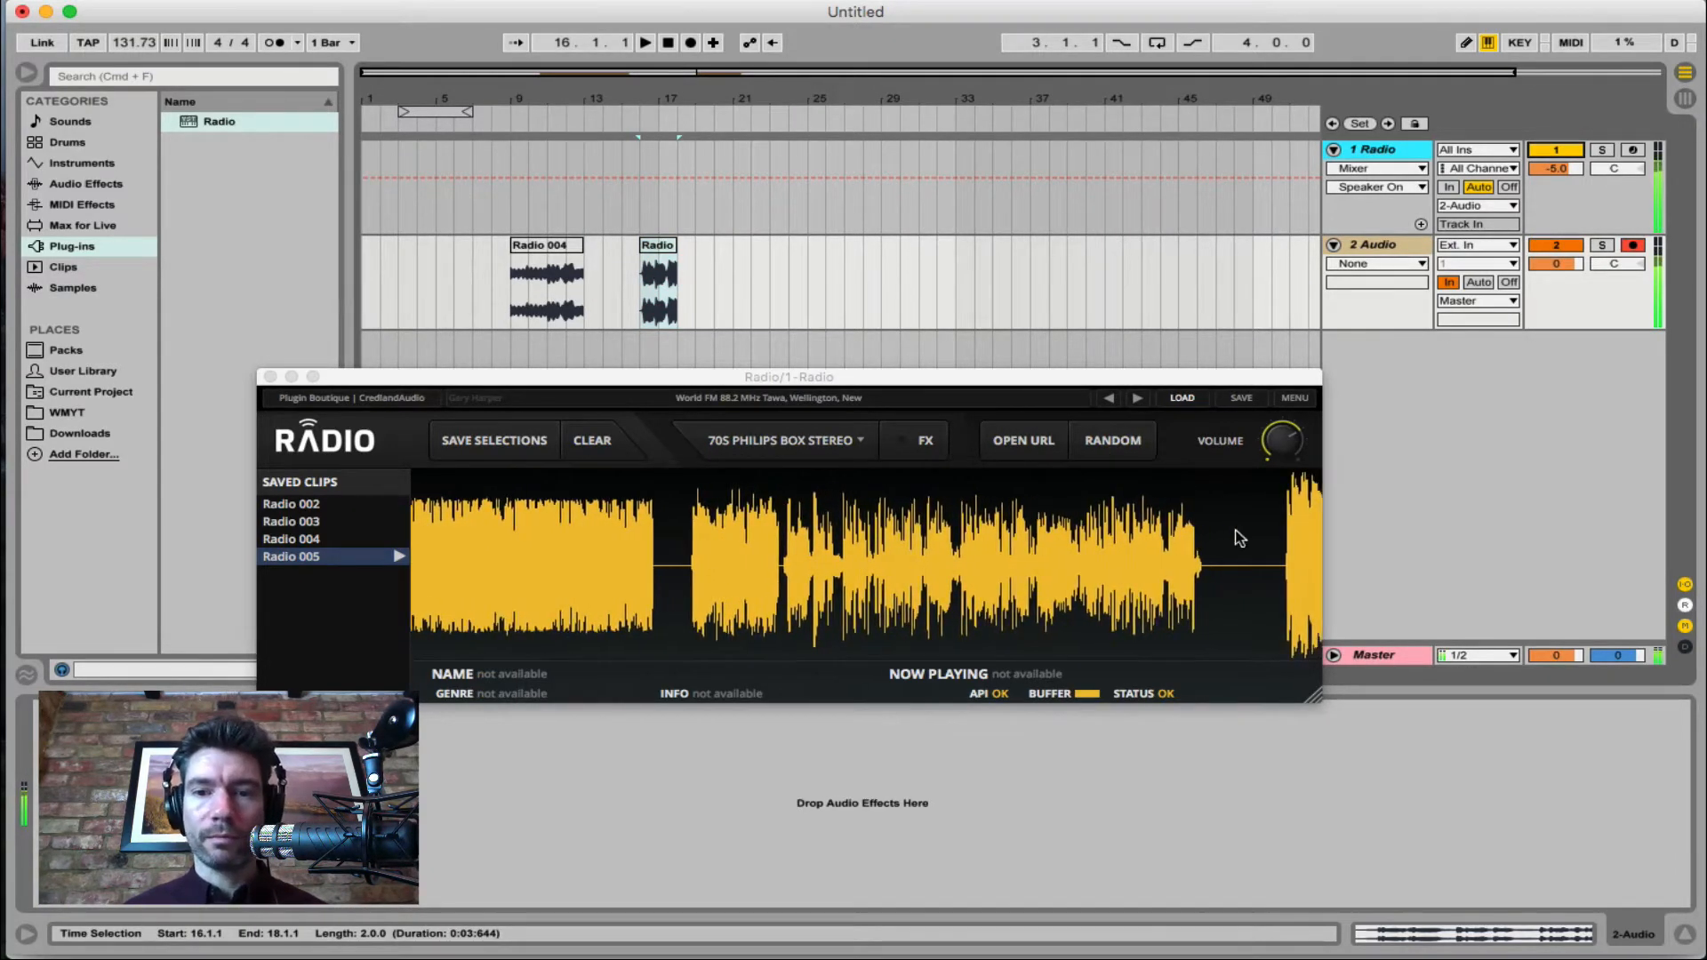
# Tune the Radio plug-in through three more random stations
pyautogui.click(1122, 449)
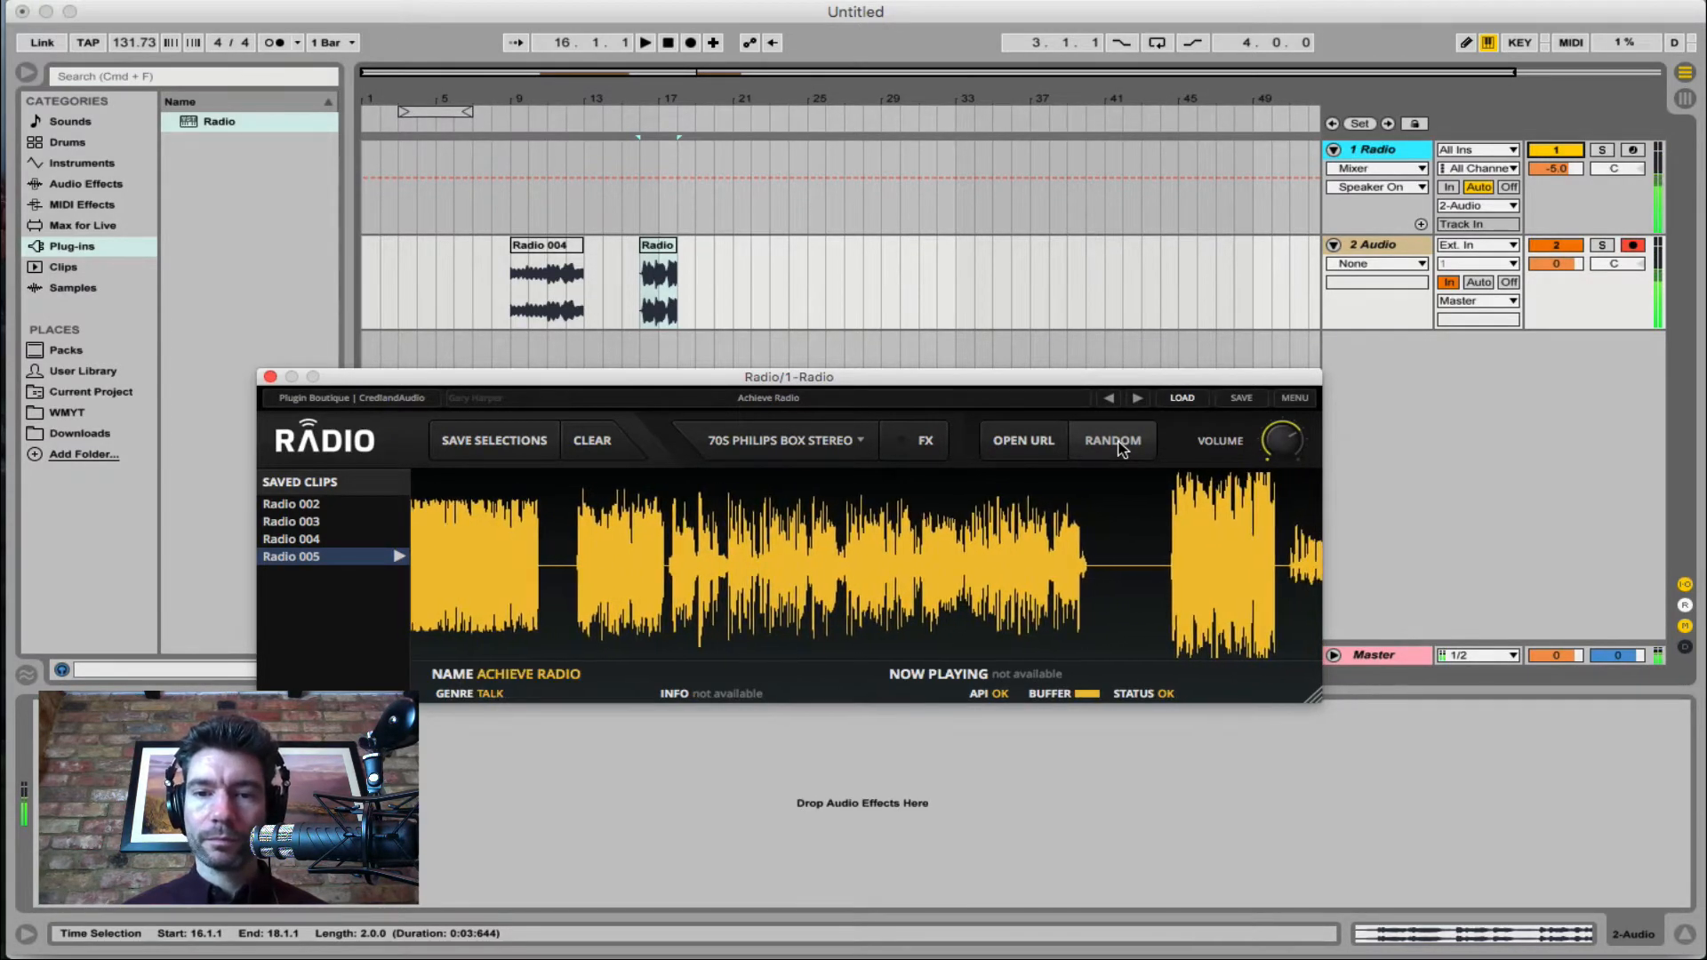
pyautogui.click(1121, 449)
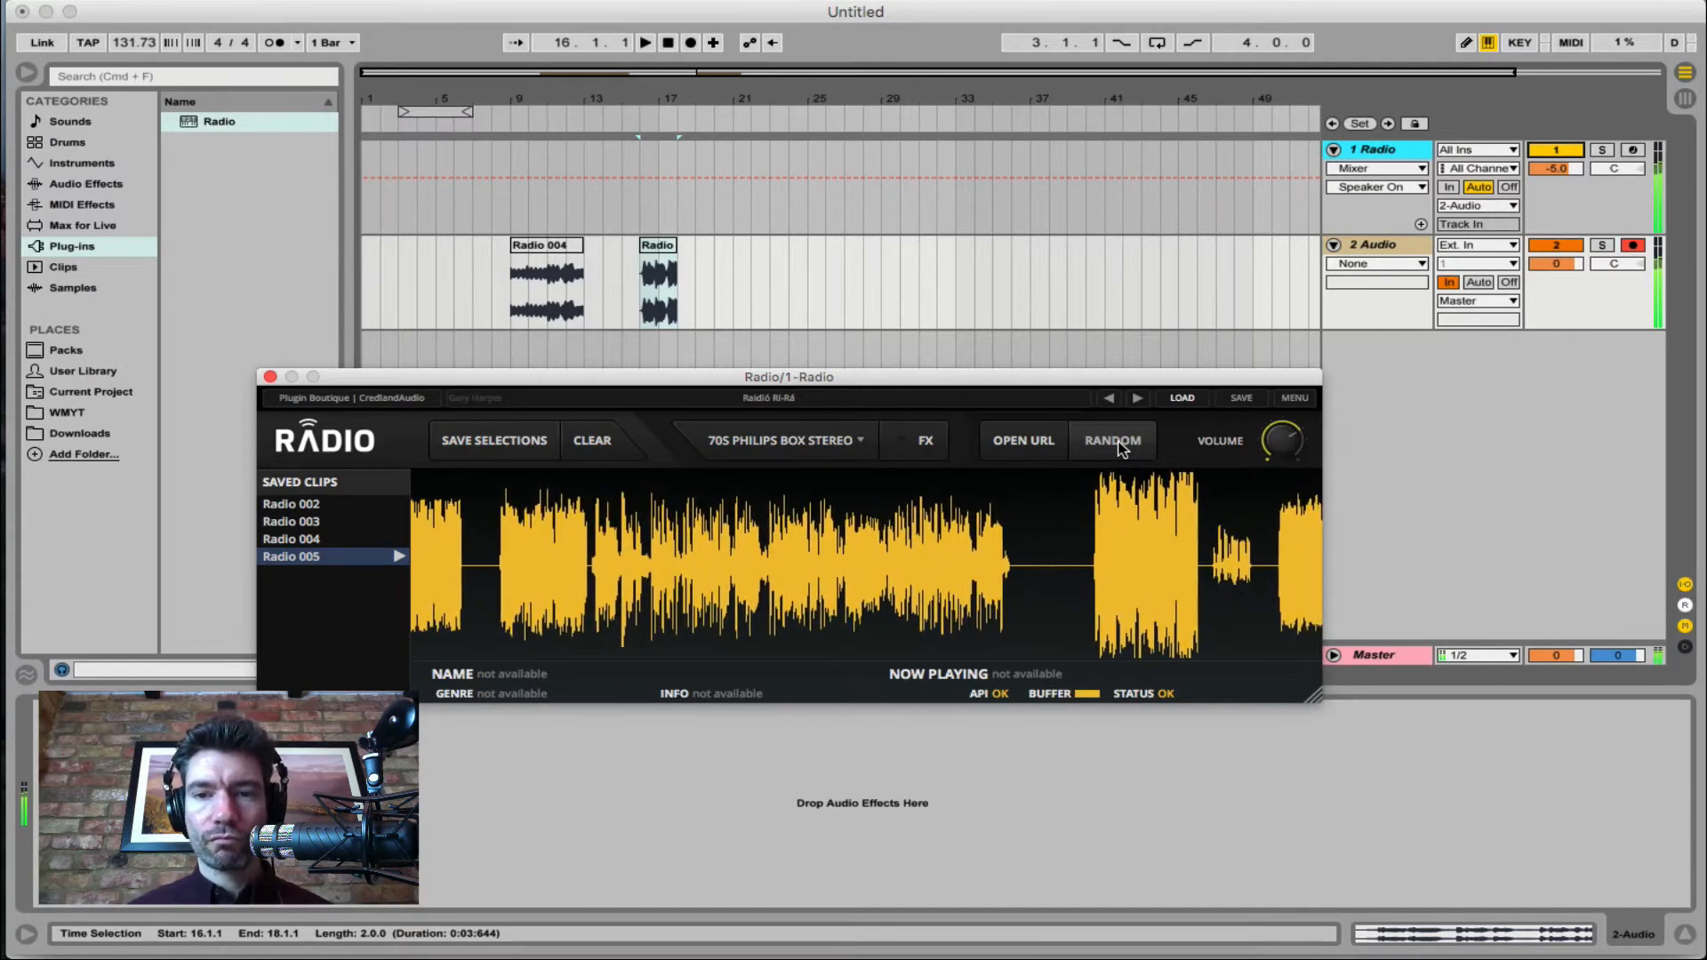
pyautogui.click(1122, 449)
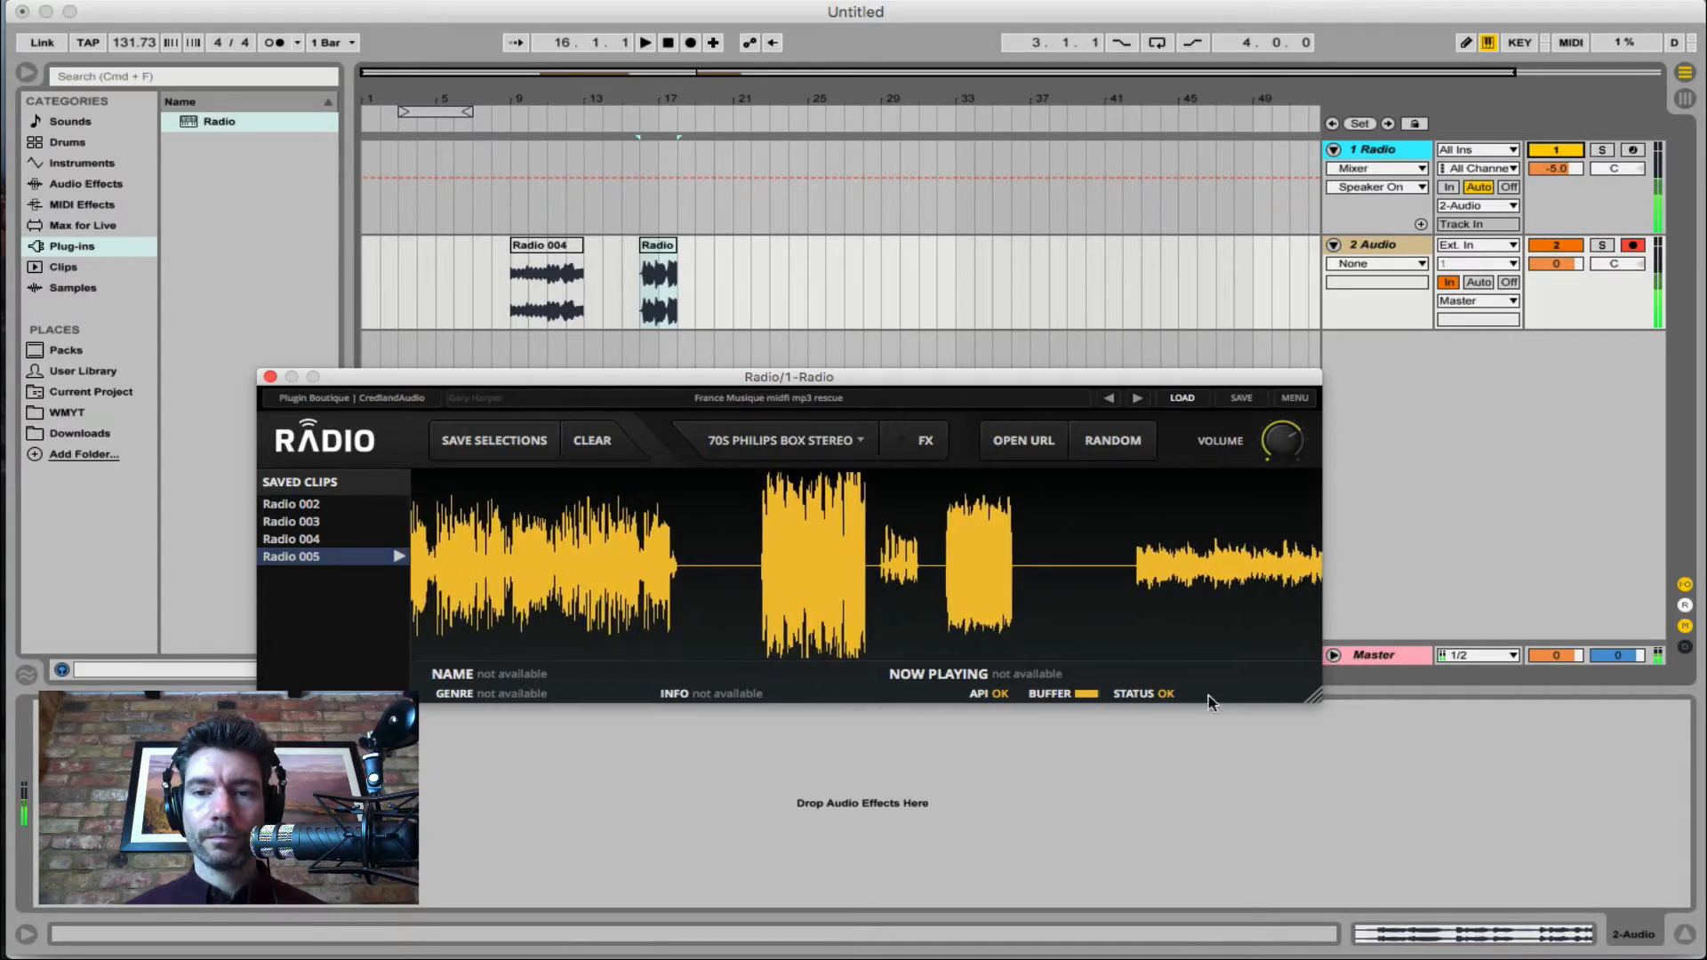
# Save a short France Musique passage as a clip and place it at bar 21 on the 2 Audio track
pyautogui.moveTo(1150, 576); pyautogui.dragTo(1291, 578)
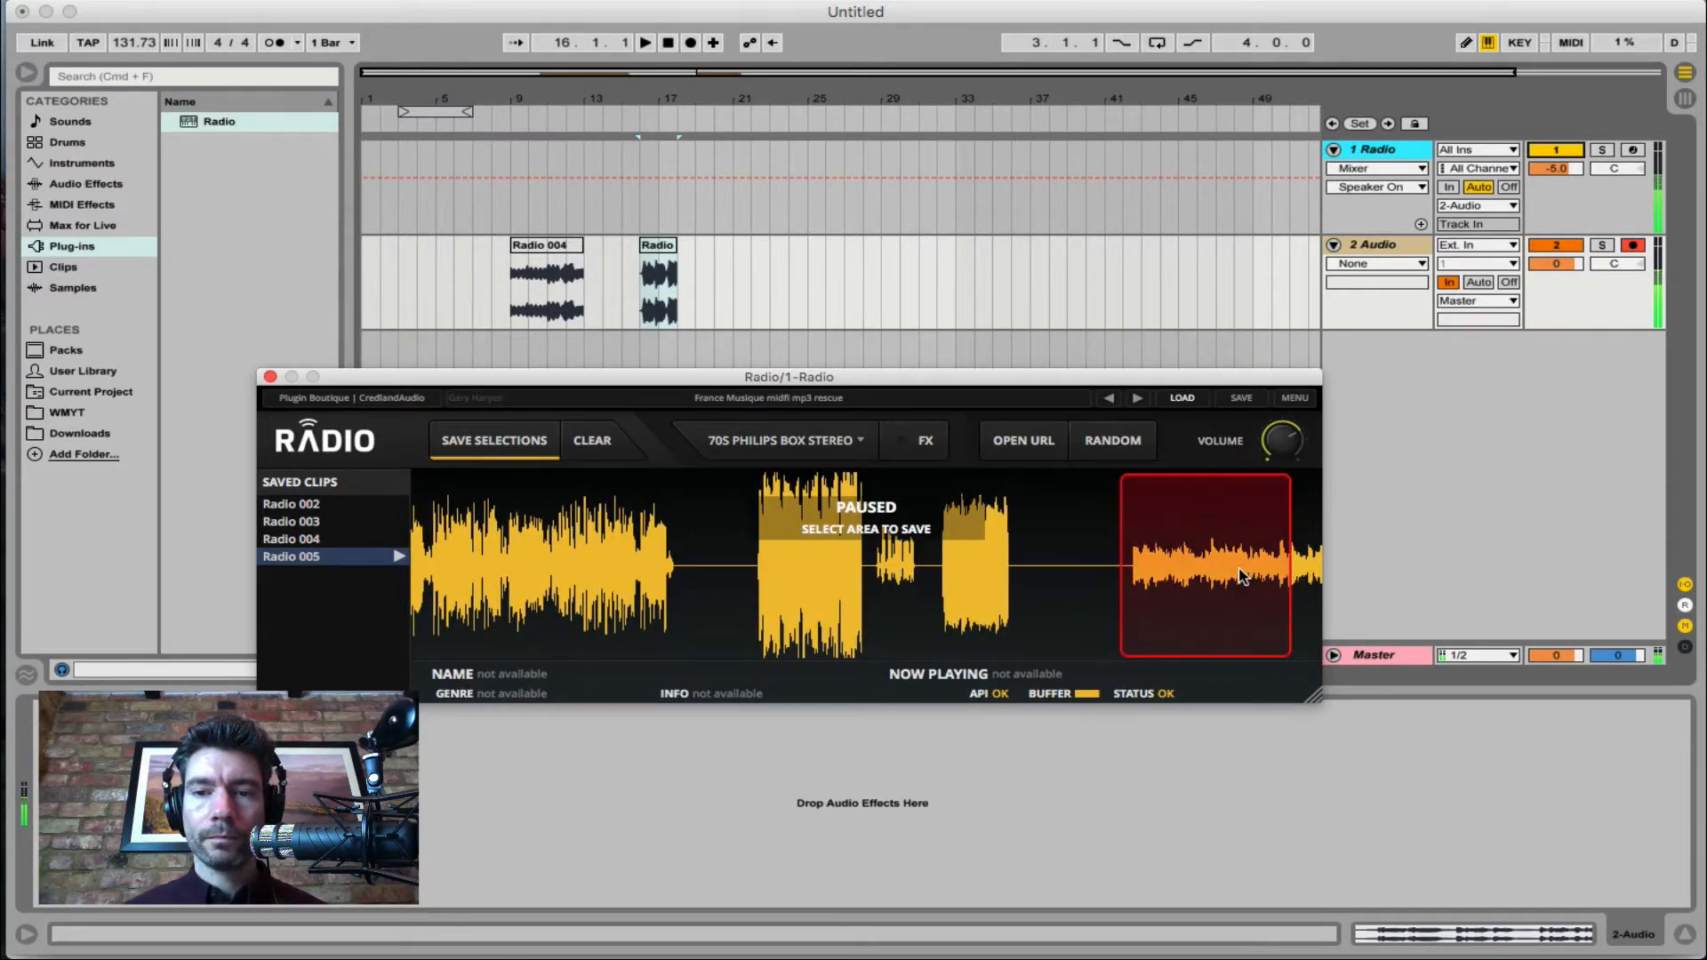
pyautogui.click(495, 446)
pyautogui.moveTo(739, 385); pyautogui.dragTo(742, 276)
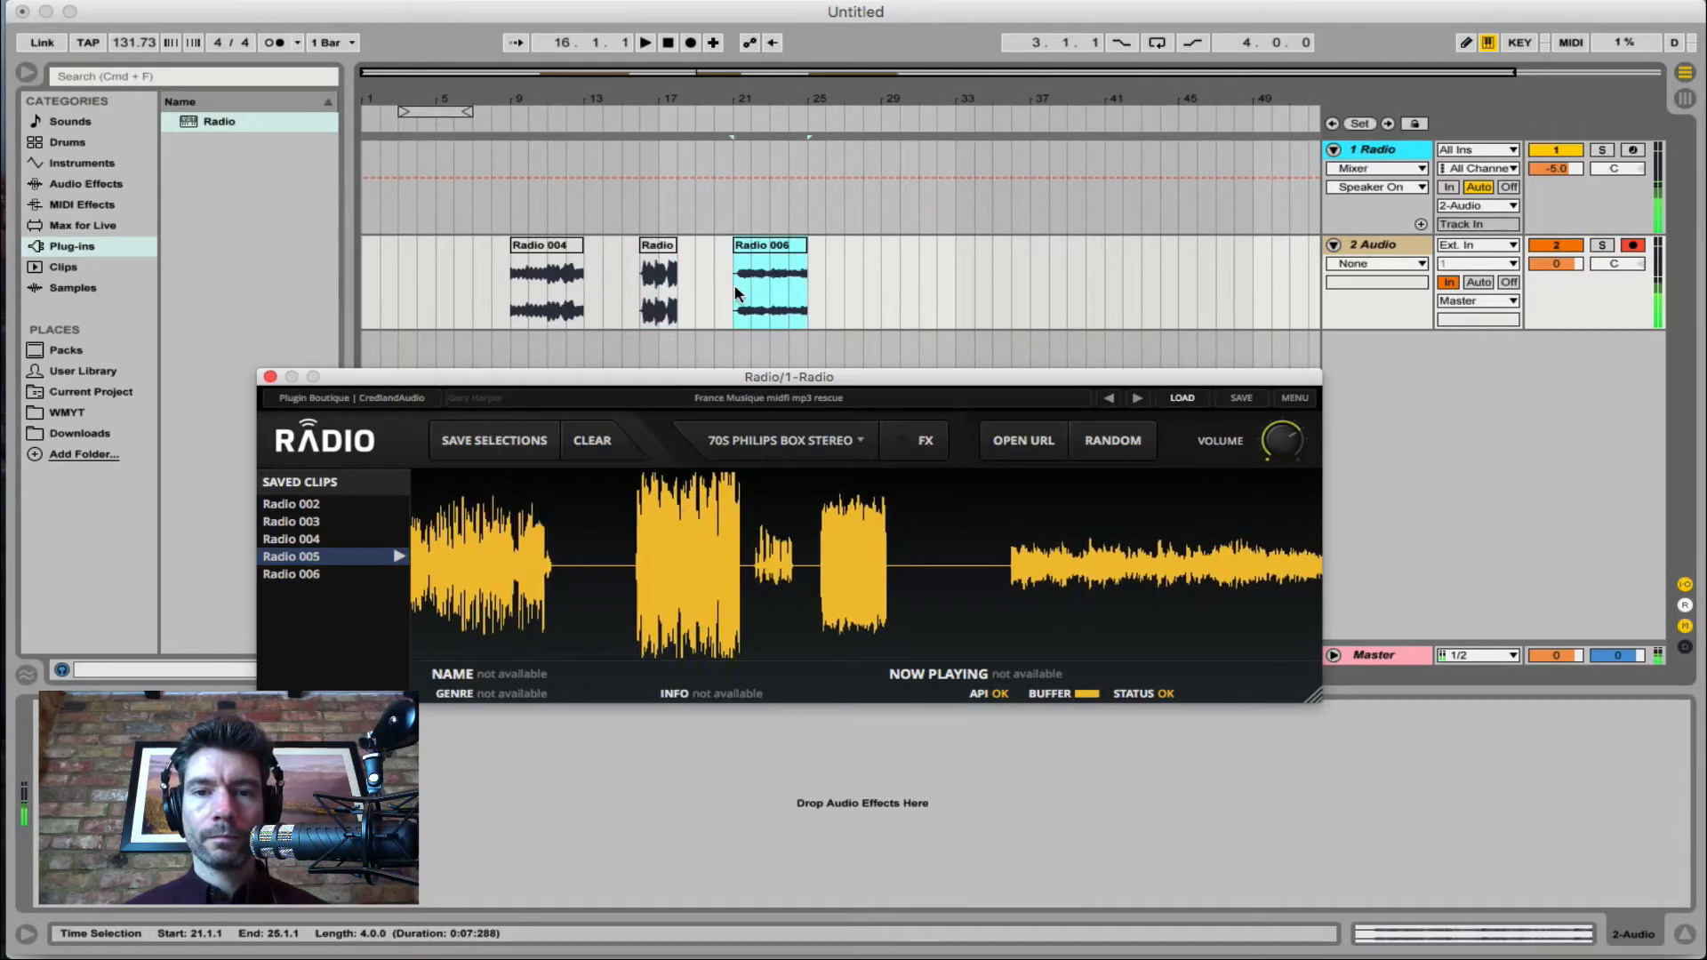
# Tune through two random stations, then save a short Irish Country Music Radio passage as a clip and place it at bar 28 on 2 Audio
pyautogui.click(1116, 440)
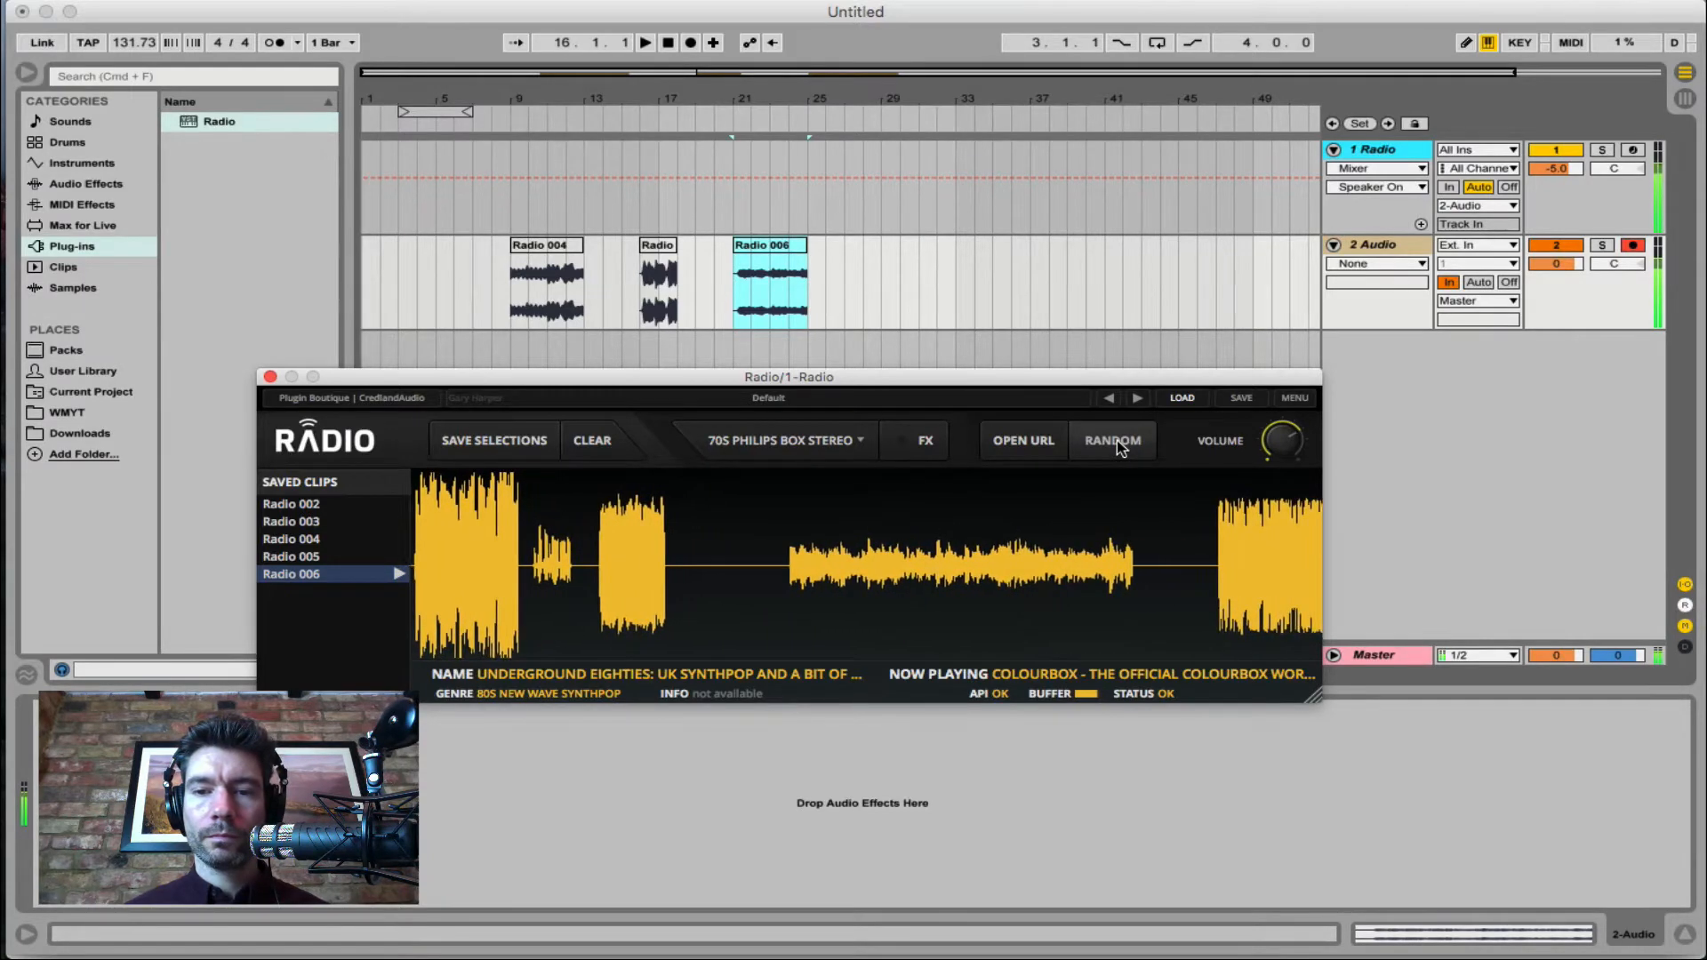
pyautogui.click(1117, 440)
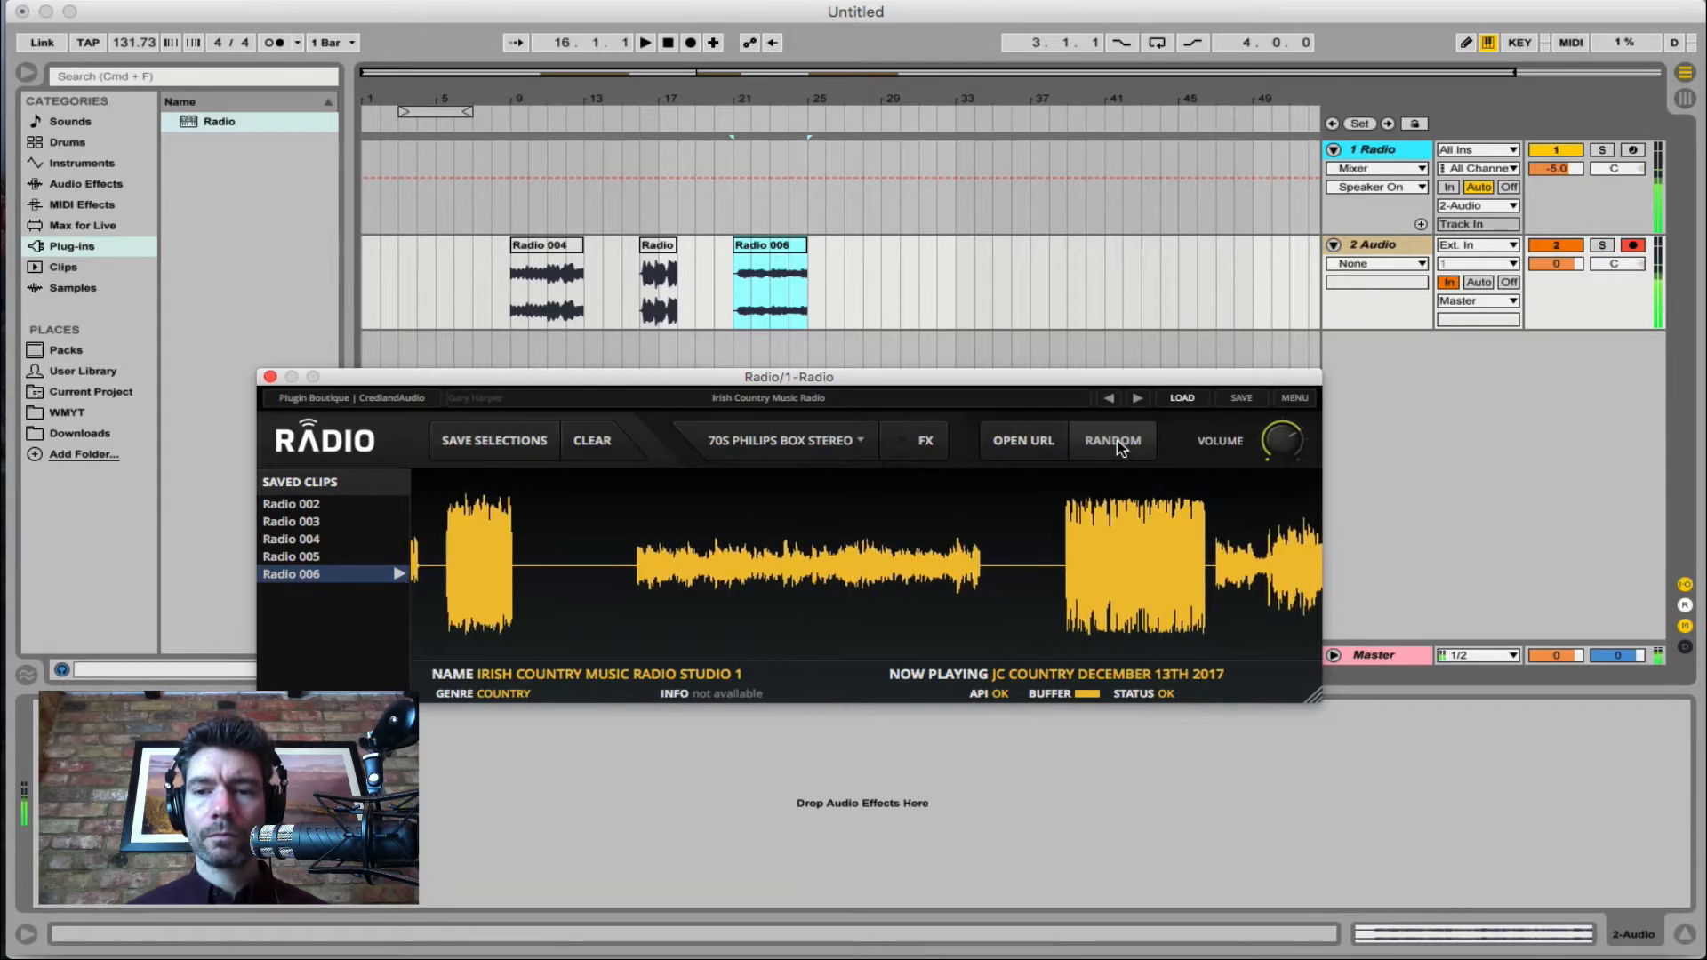
pyautogui.moveTo(1250, 513)
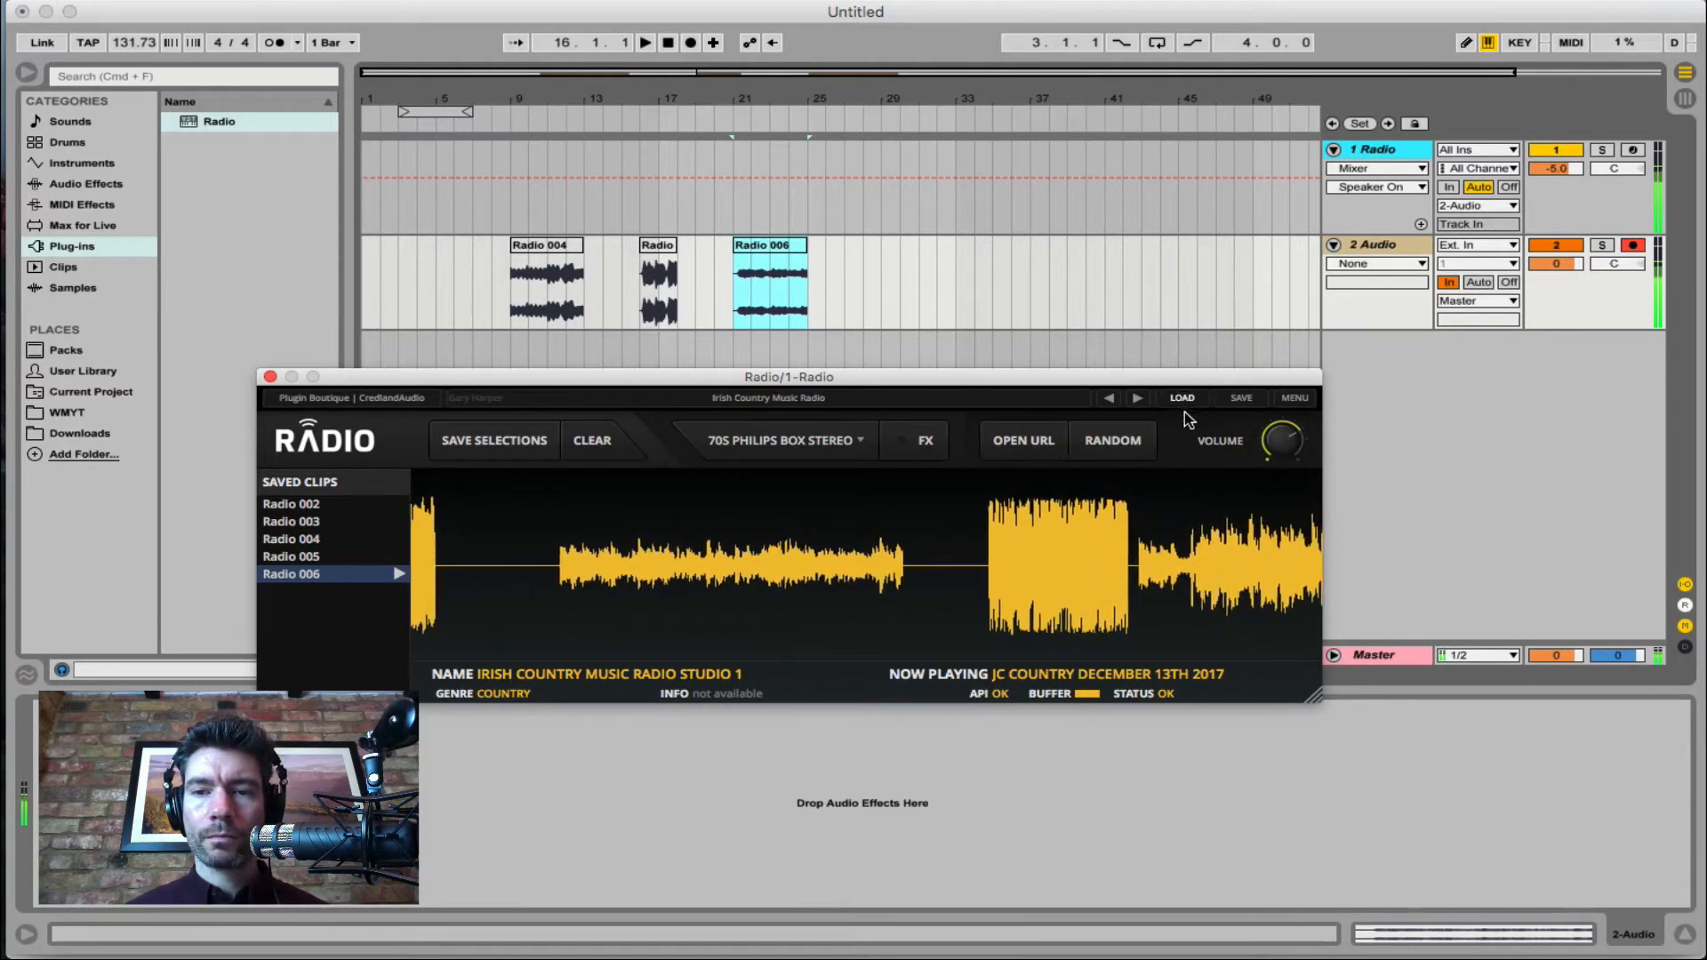
pyautogui.moveTo(1169, 567)
pyautogui.moveTo(1169, 567); pyautogui.dragTo(1298, 583)
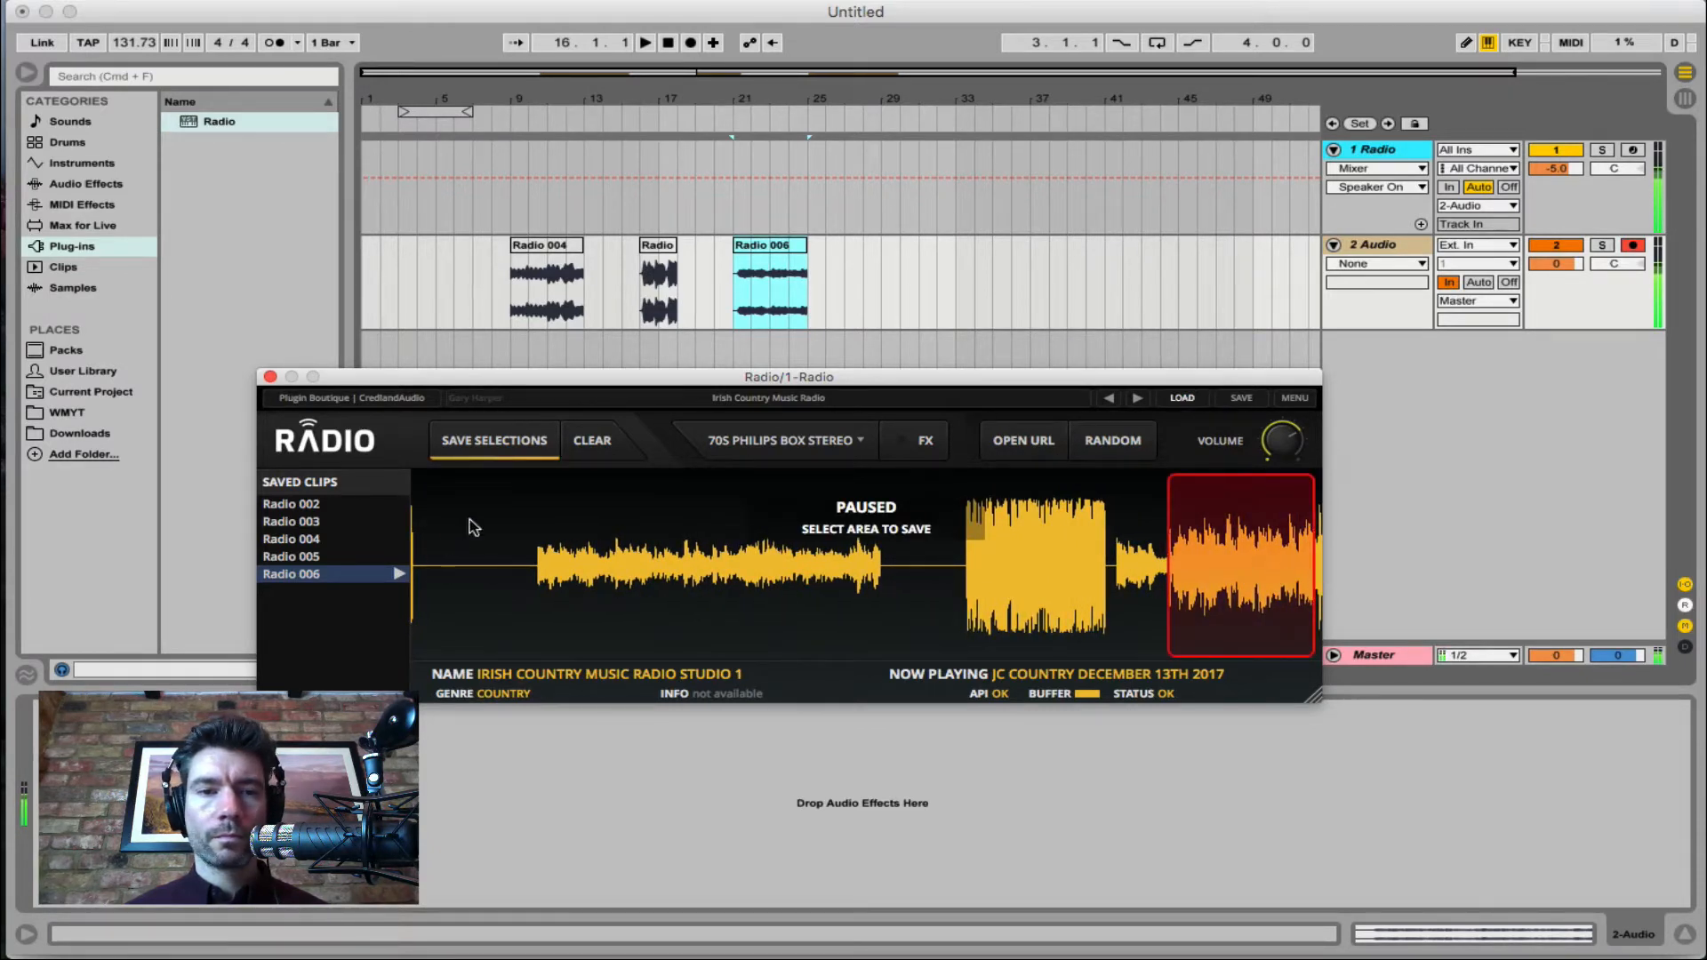
pyautogui.click(491, 442)
pyautogui.moveTo(286, 591); pyautogui.dragTo(855, 308)
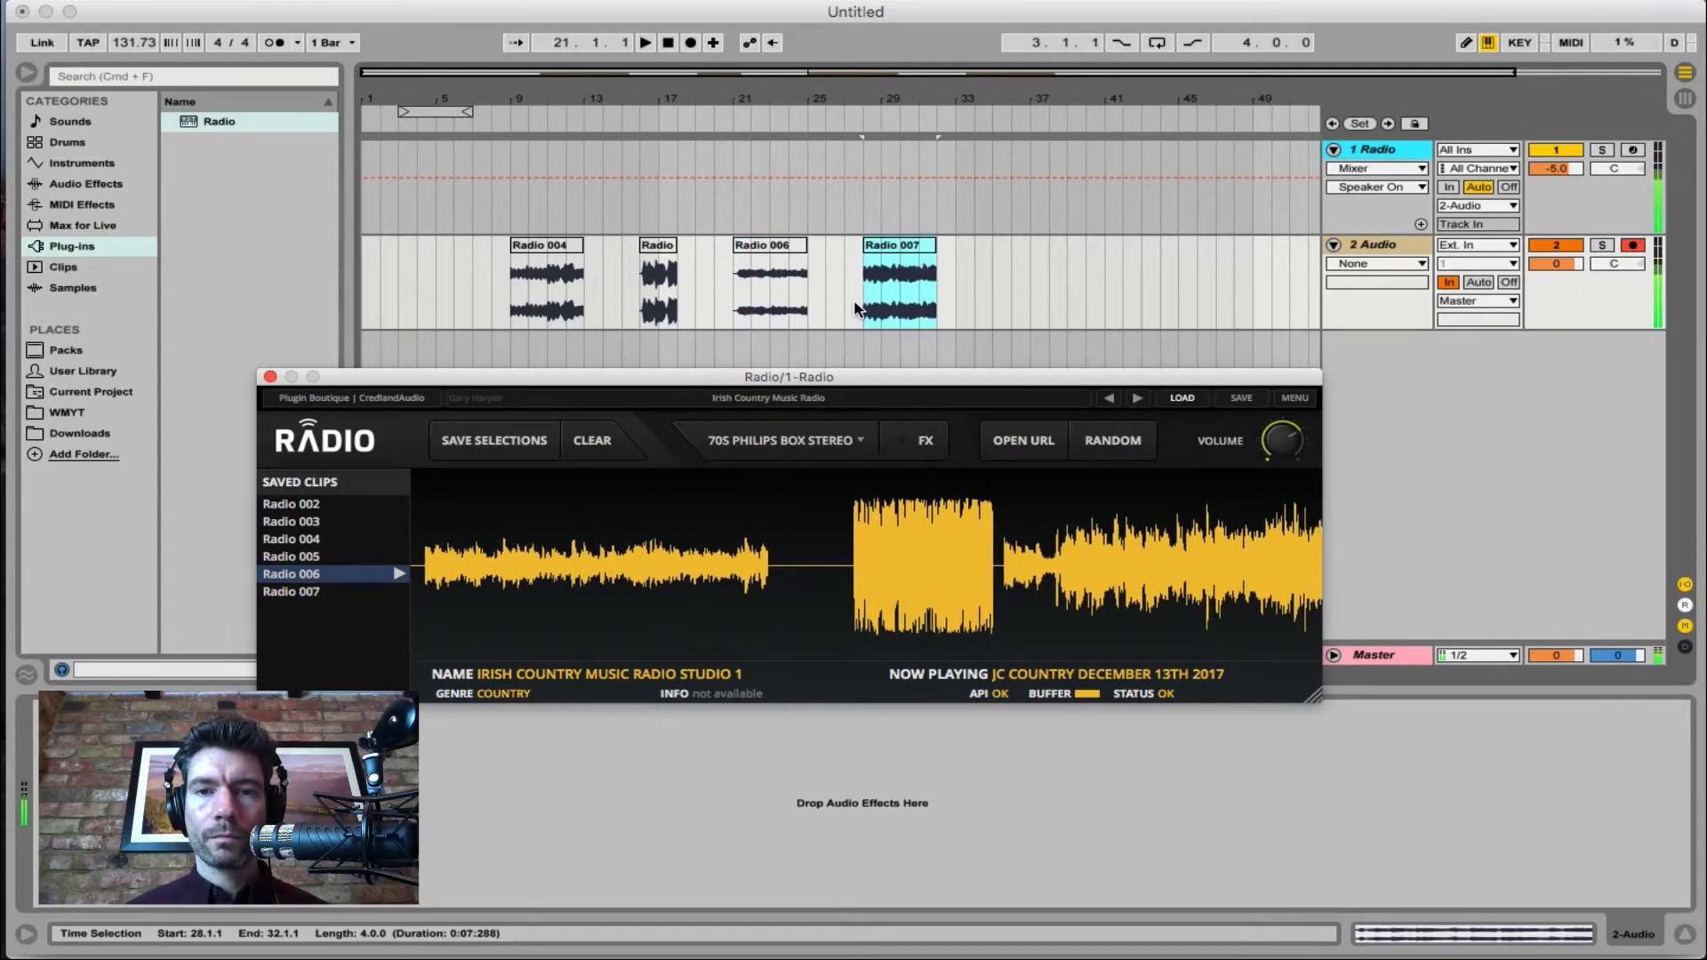
# Tune to another random station, save a short passage as a clip and place it at bar 35 on 2 Audio
pyautogui.click(1116, 442)
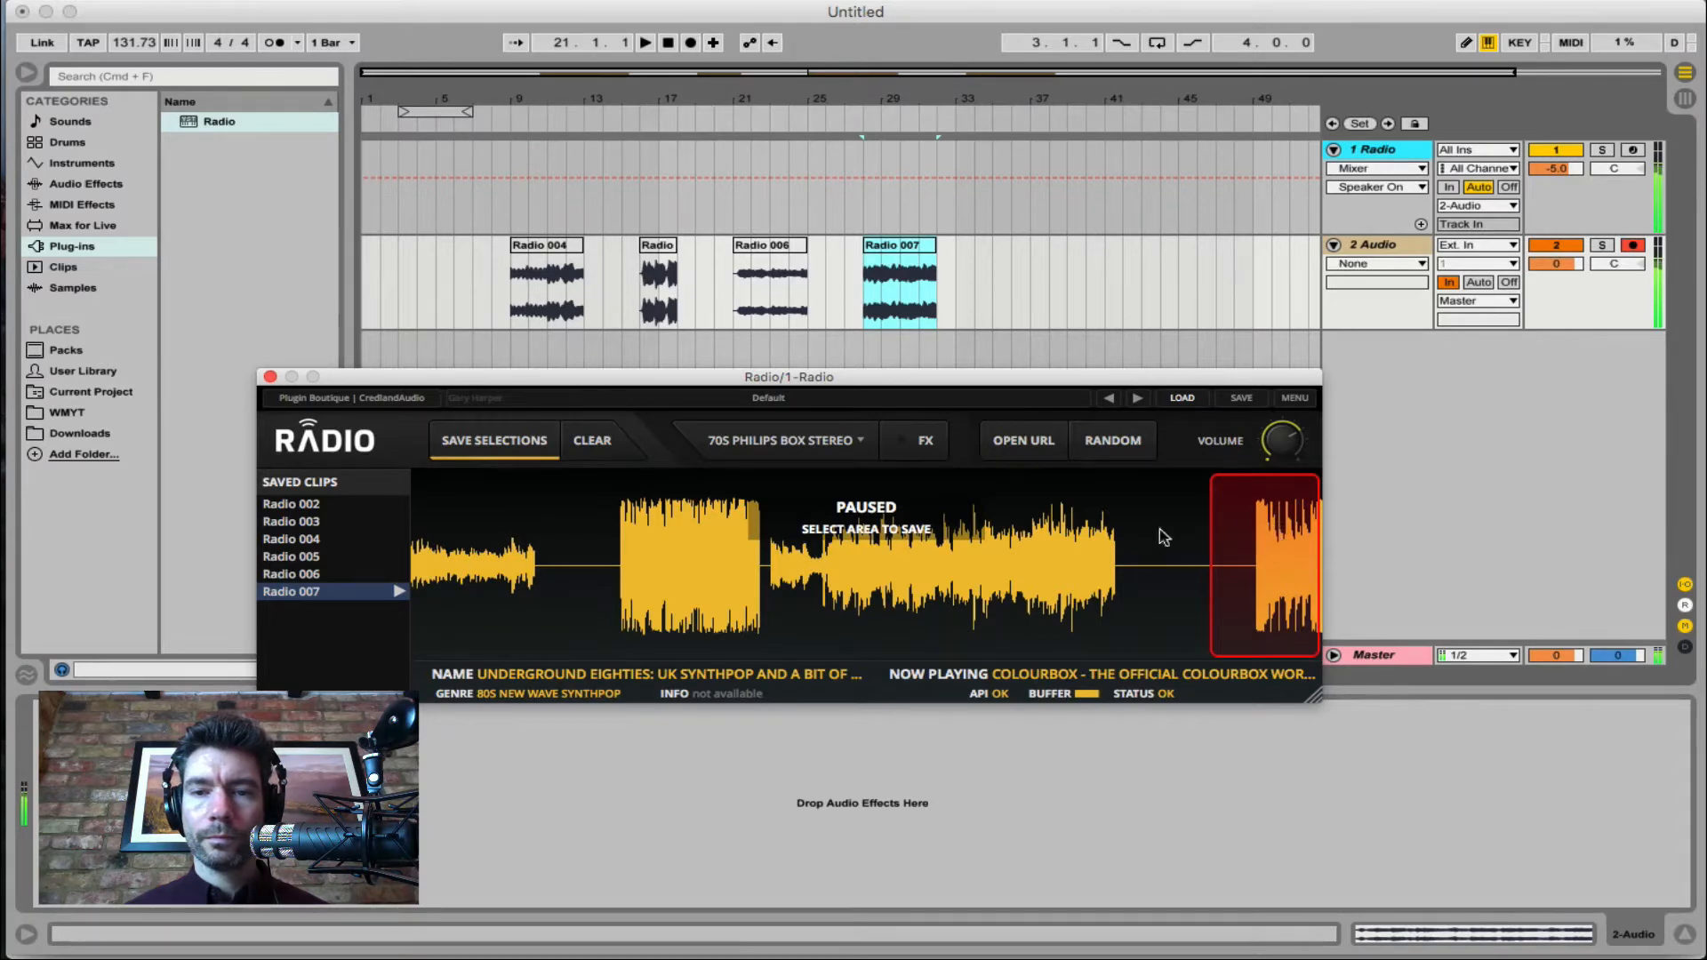
pyautogui.click(489, 442)
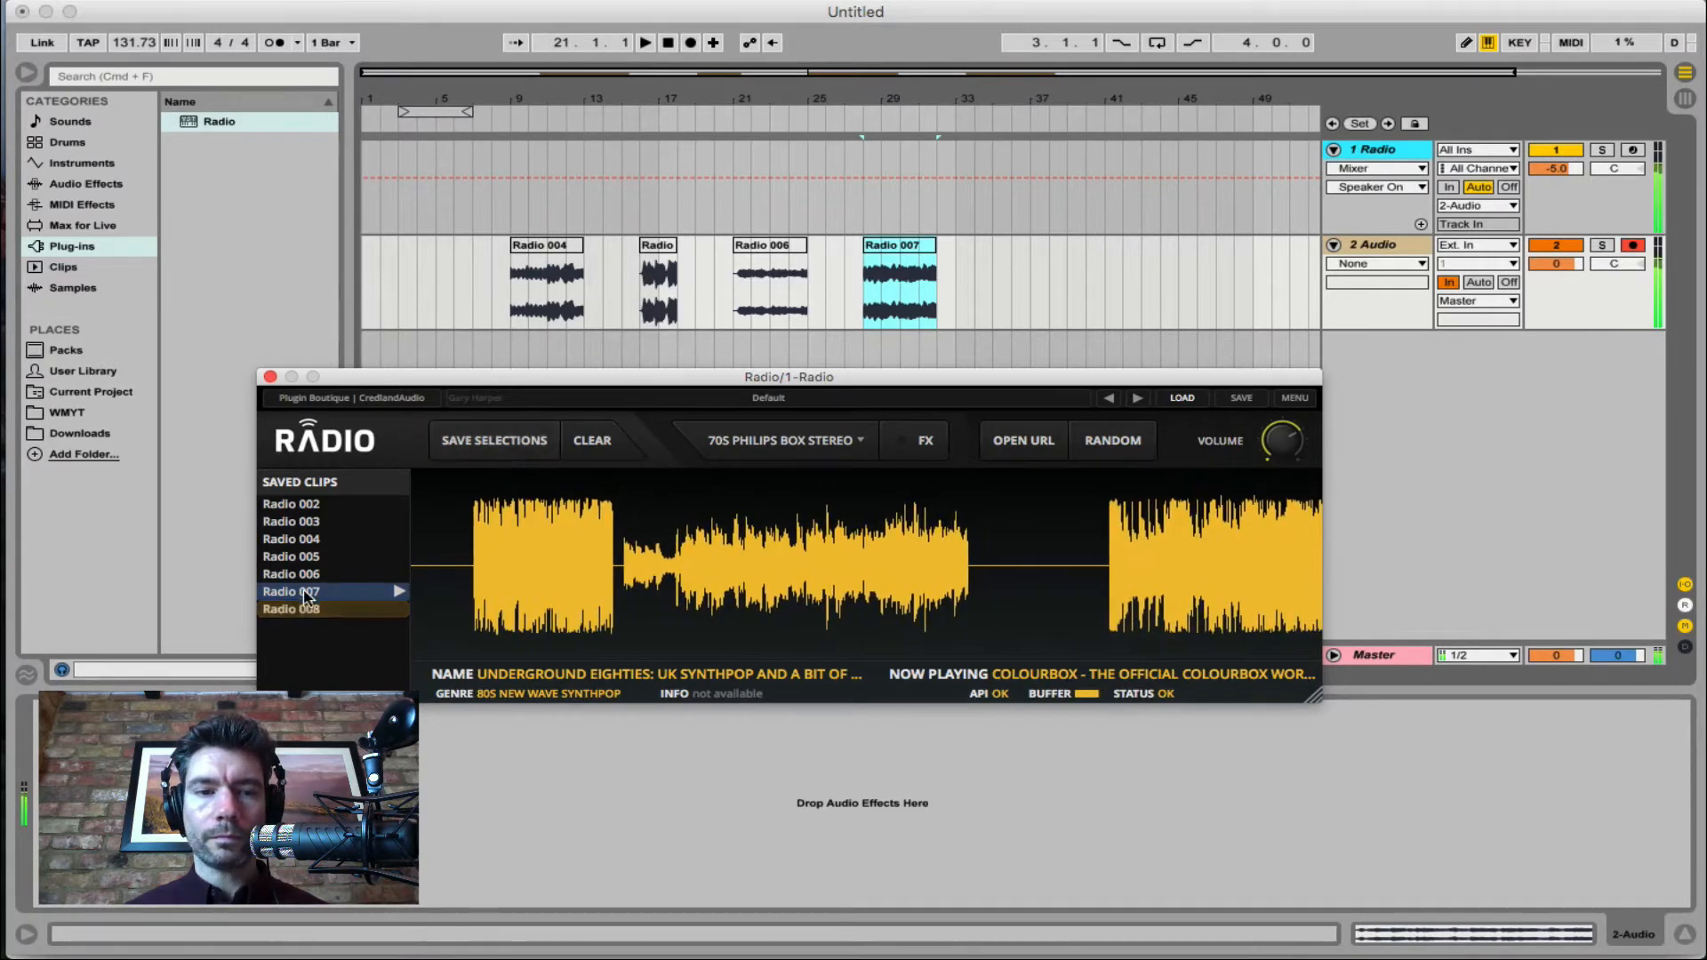
pyautogui.moveTo(918, 358); pyautogui.dragTo(995, 305)
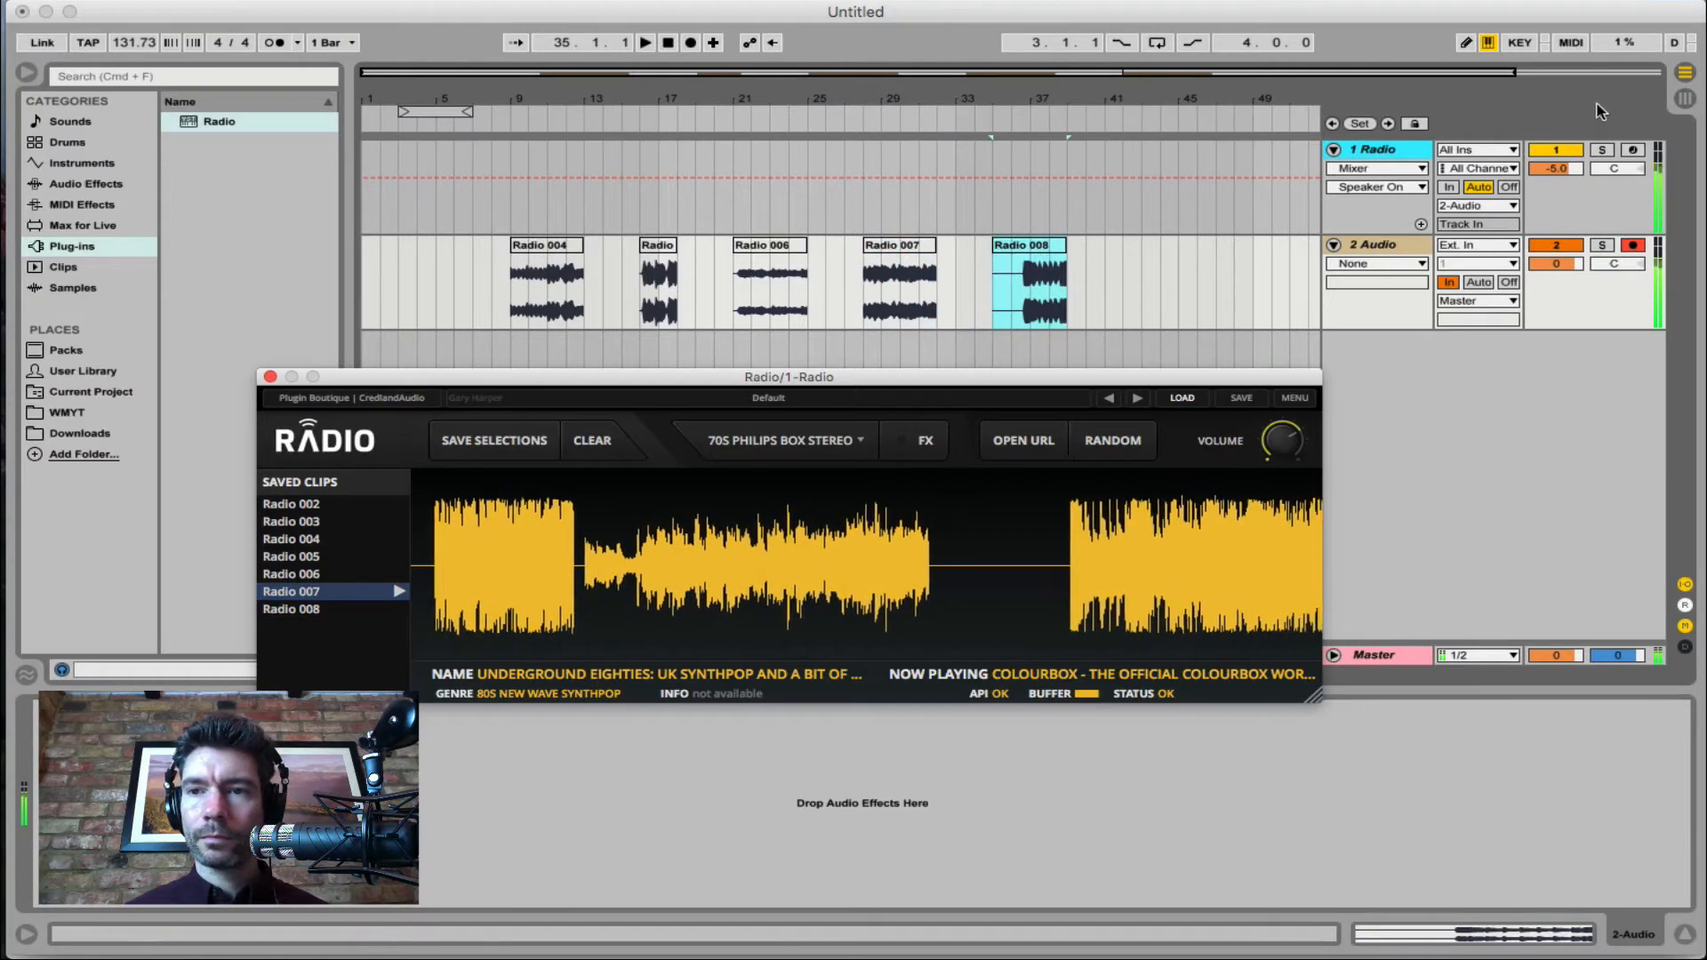
# Mute the 1 Radio track, set 2 Audio's monitoring to Auto and close the Radio plug-in window
pyautogui.click(1566, 153)
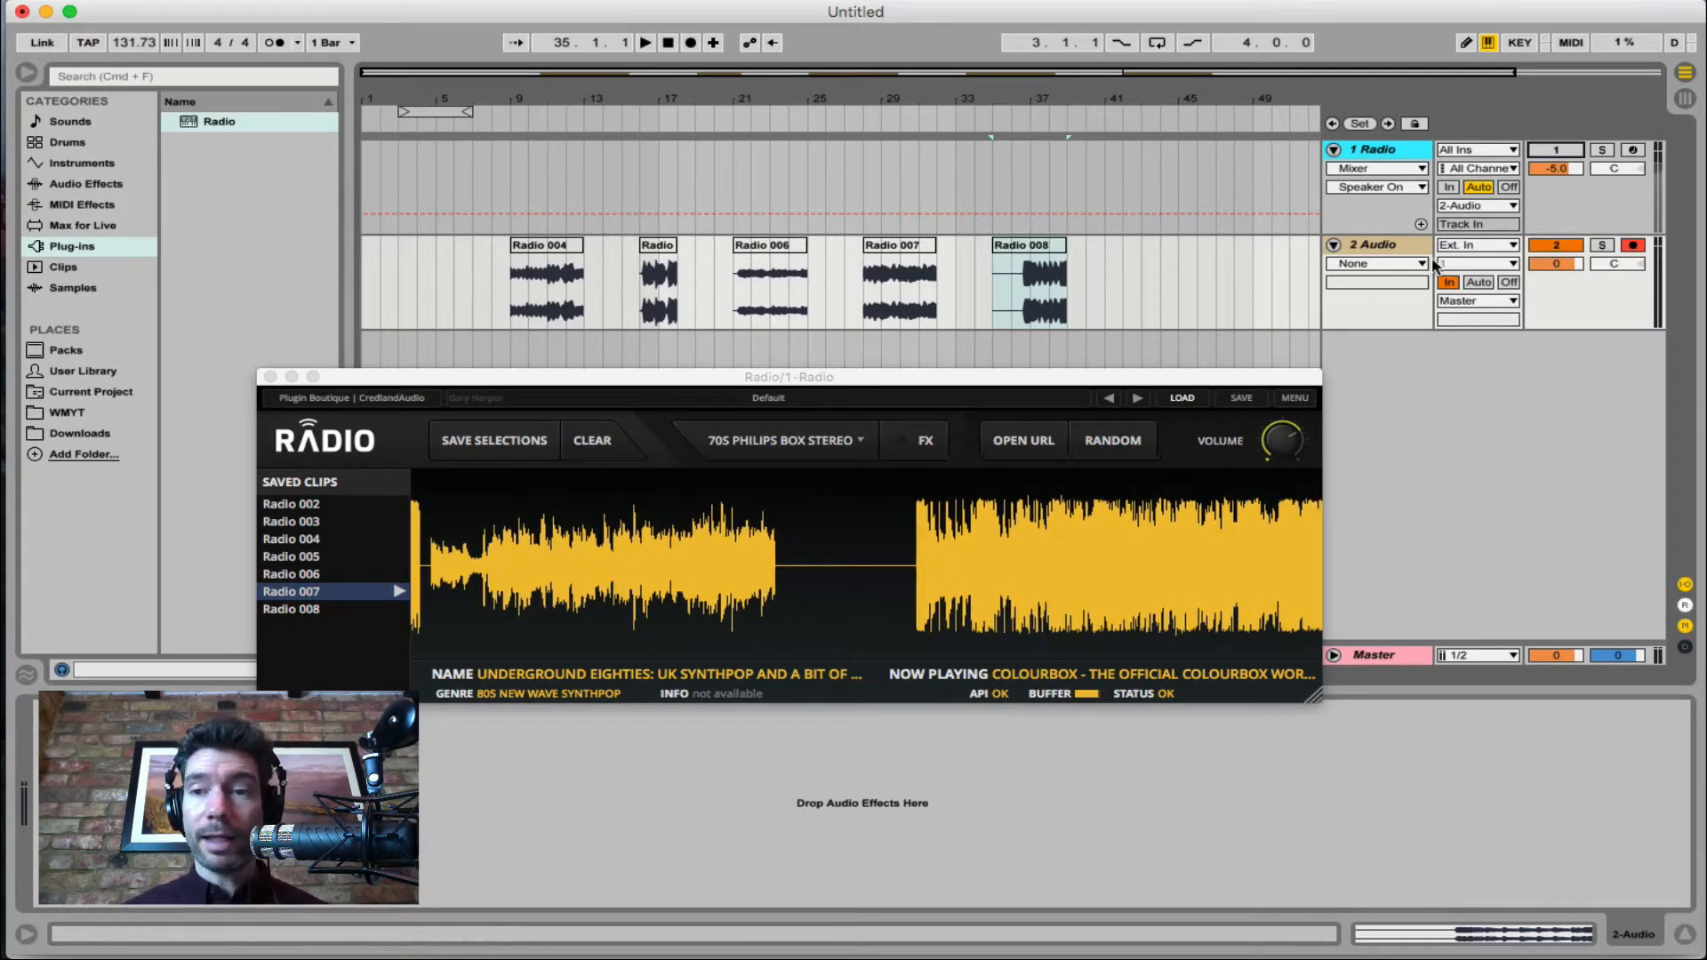
pyautogui.click(1480, 283)
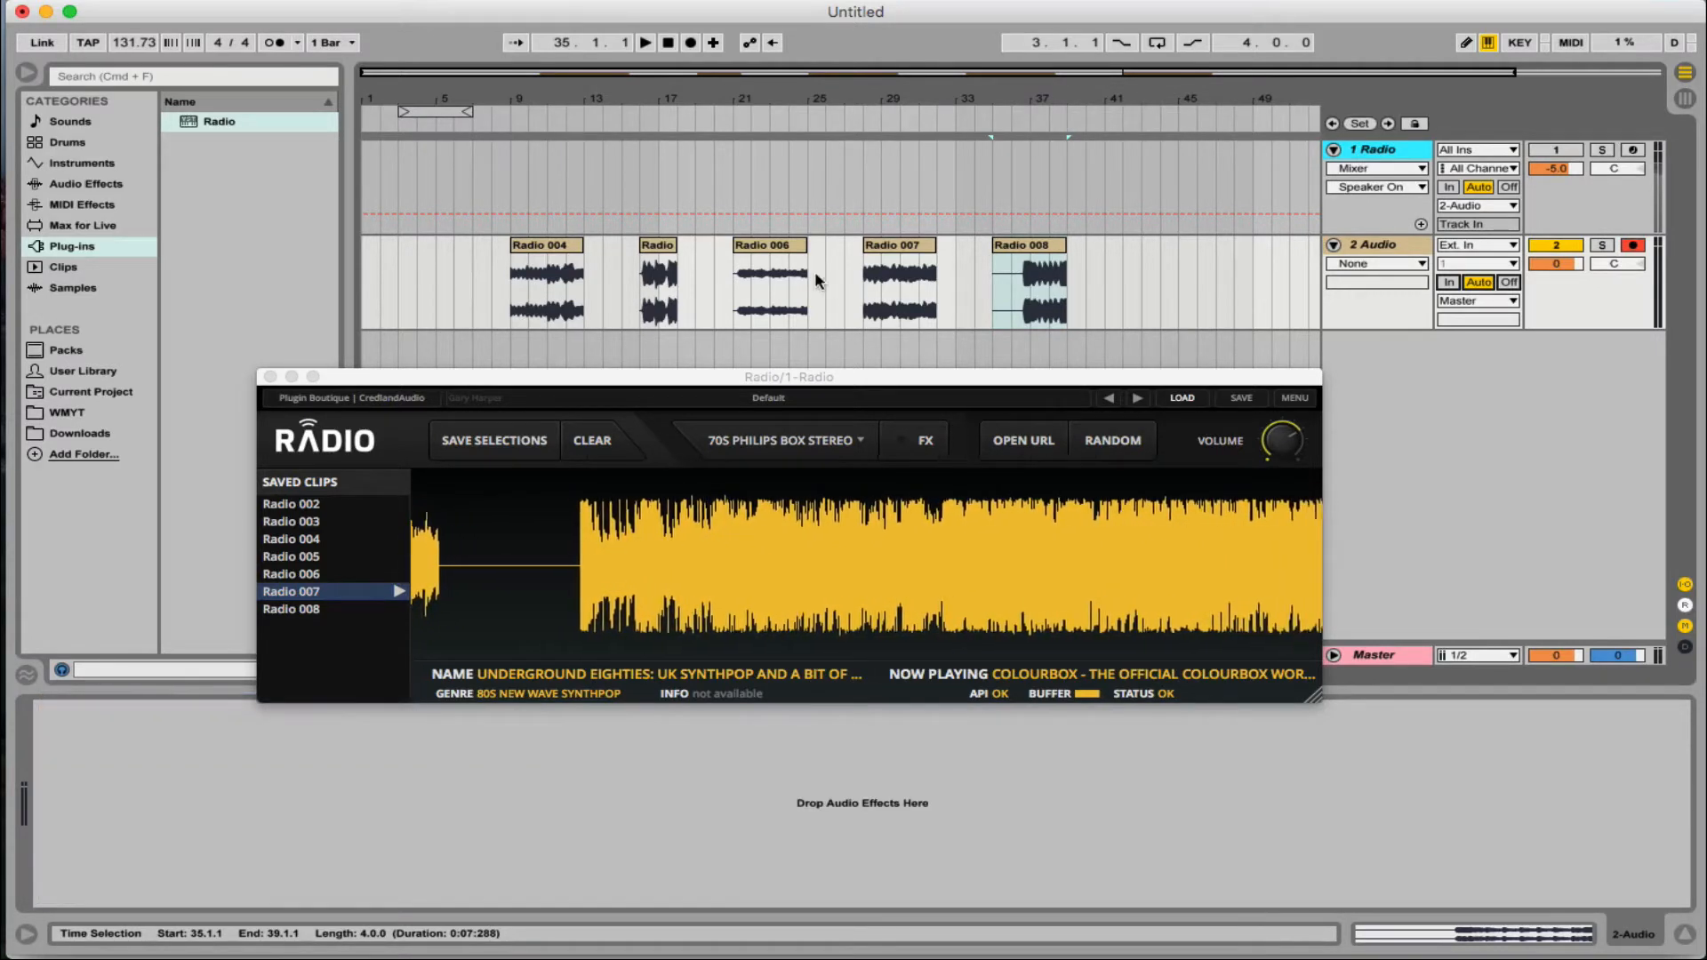
pyautogui.click(270, 377)
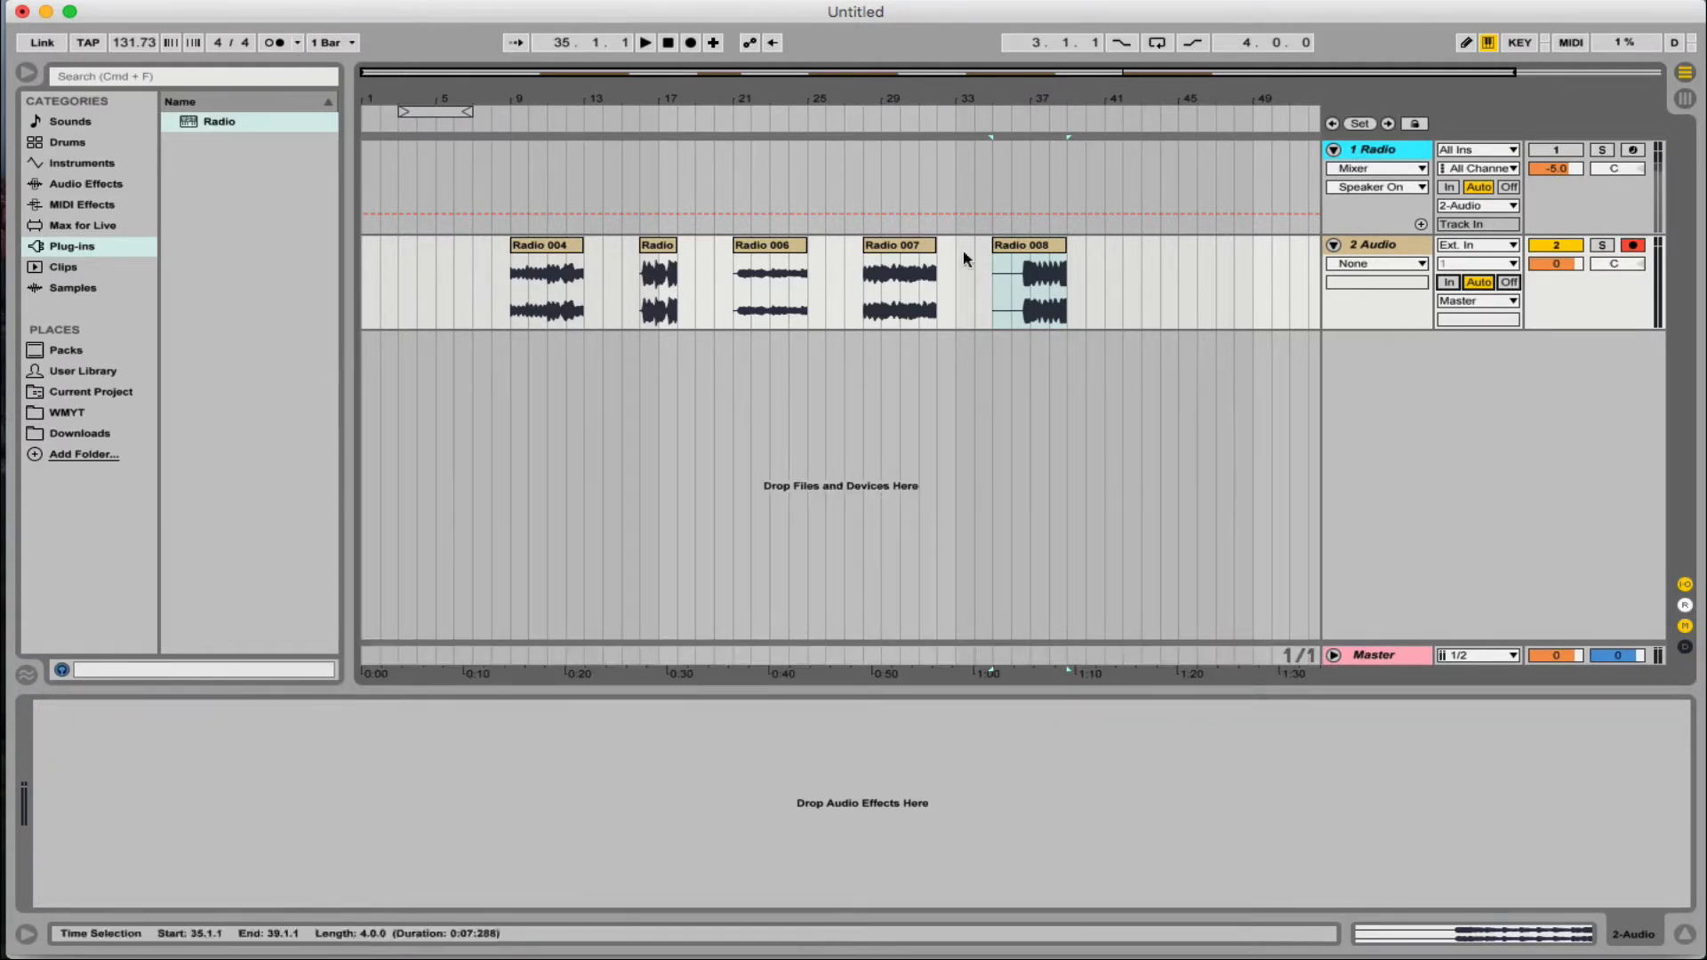
# Insert four new audio tracks below the 2 Audio track
pyautogui.press('super+t')
pyautogui.press('super+t')
pyautogui.press('super+t')
pyautogui.press('super+t')
# Move the Radio 005, 006, 007 and 008 clips onto the 3, 4, 5 and 6 Audio tracks respectively
pyautogui.moveTo(647, 275); pyautogui.dragTo(629, 371)
pyautogui.click(786, 299)
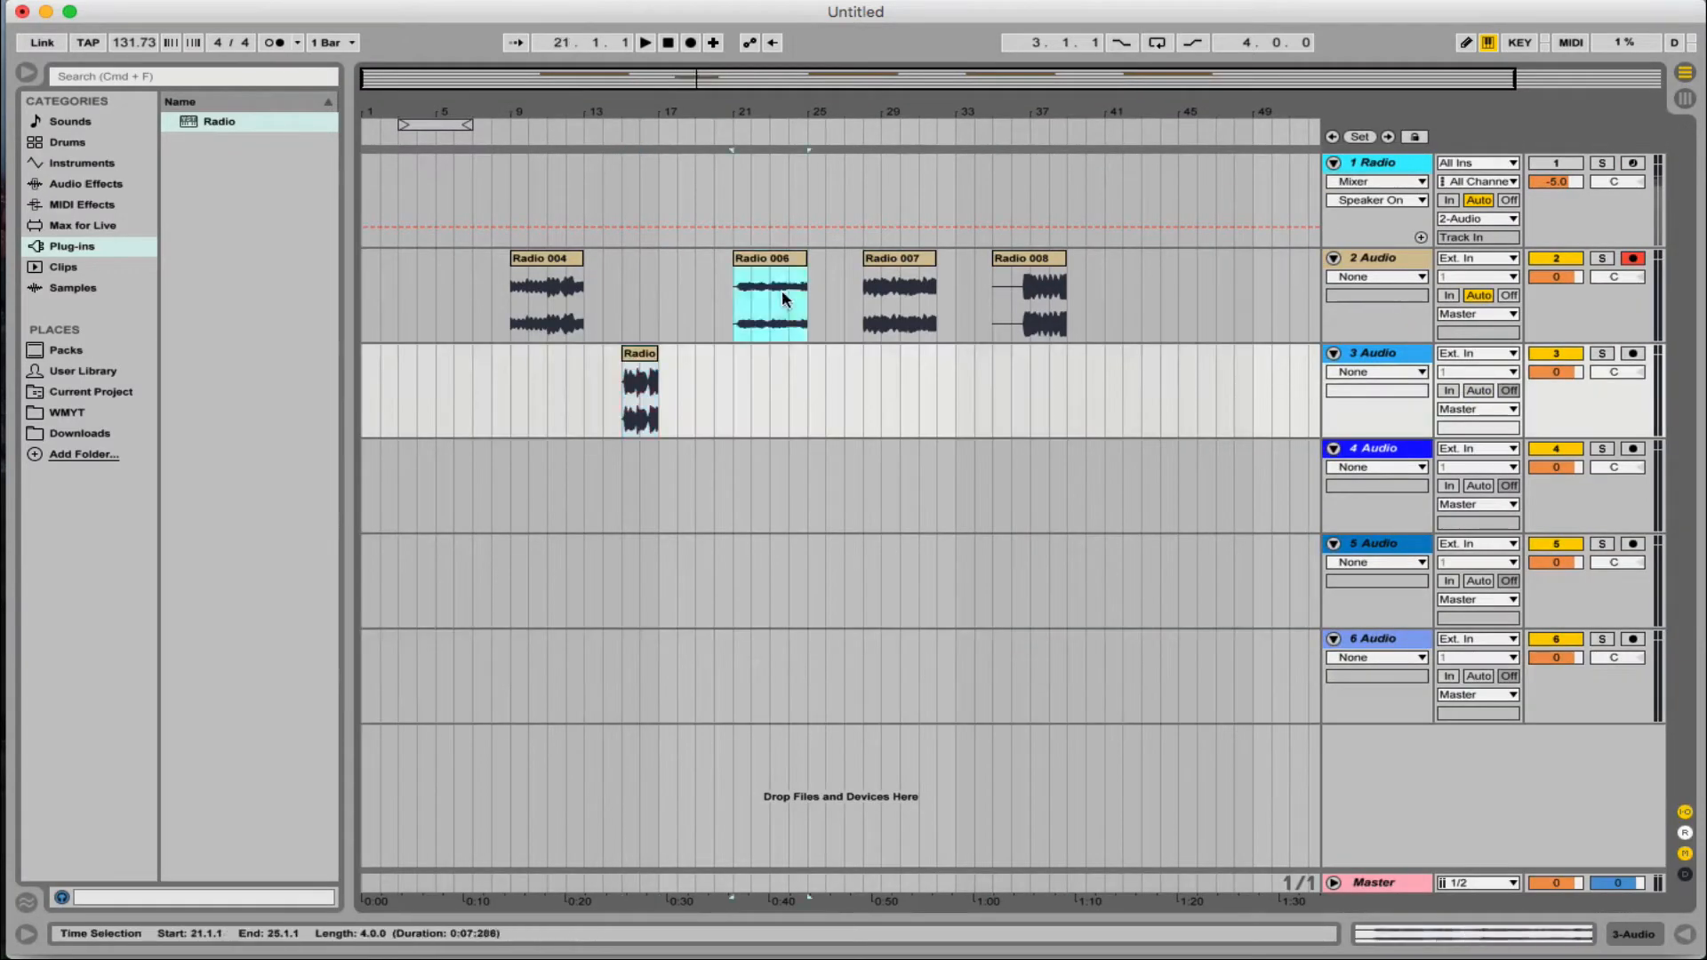
pyautogui.moveTo(786, 298); pyautogui.dragTo(767, 453)
pyautogui.moveTo(898, 259); pyautogui.dragTo(880, 544)
pyautogui.moveTo(1029, 259); pyautogui.dragTo(975, 639)
# Trim the Radio 004 clip to two bars and loop bars 9 to 11 with the 2 Audio track soloed
pyautogui.moveTo(442, 125); pyautogui.dragTo(553, 125)
pyautogui.moveTo(967, 259); pyautogui.dragTo(842, 259)
pyautogui.press('super+l')
pyautogui.click(1602, 257)
# Insert a MIDI track below 2 Audio and load the Radio 004 clip into a Sampler on it
pyautogui.click(1390, 262)
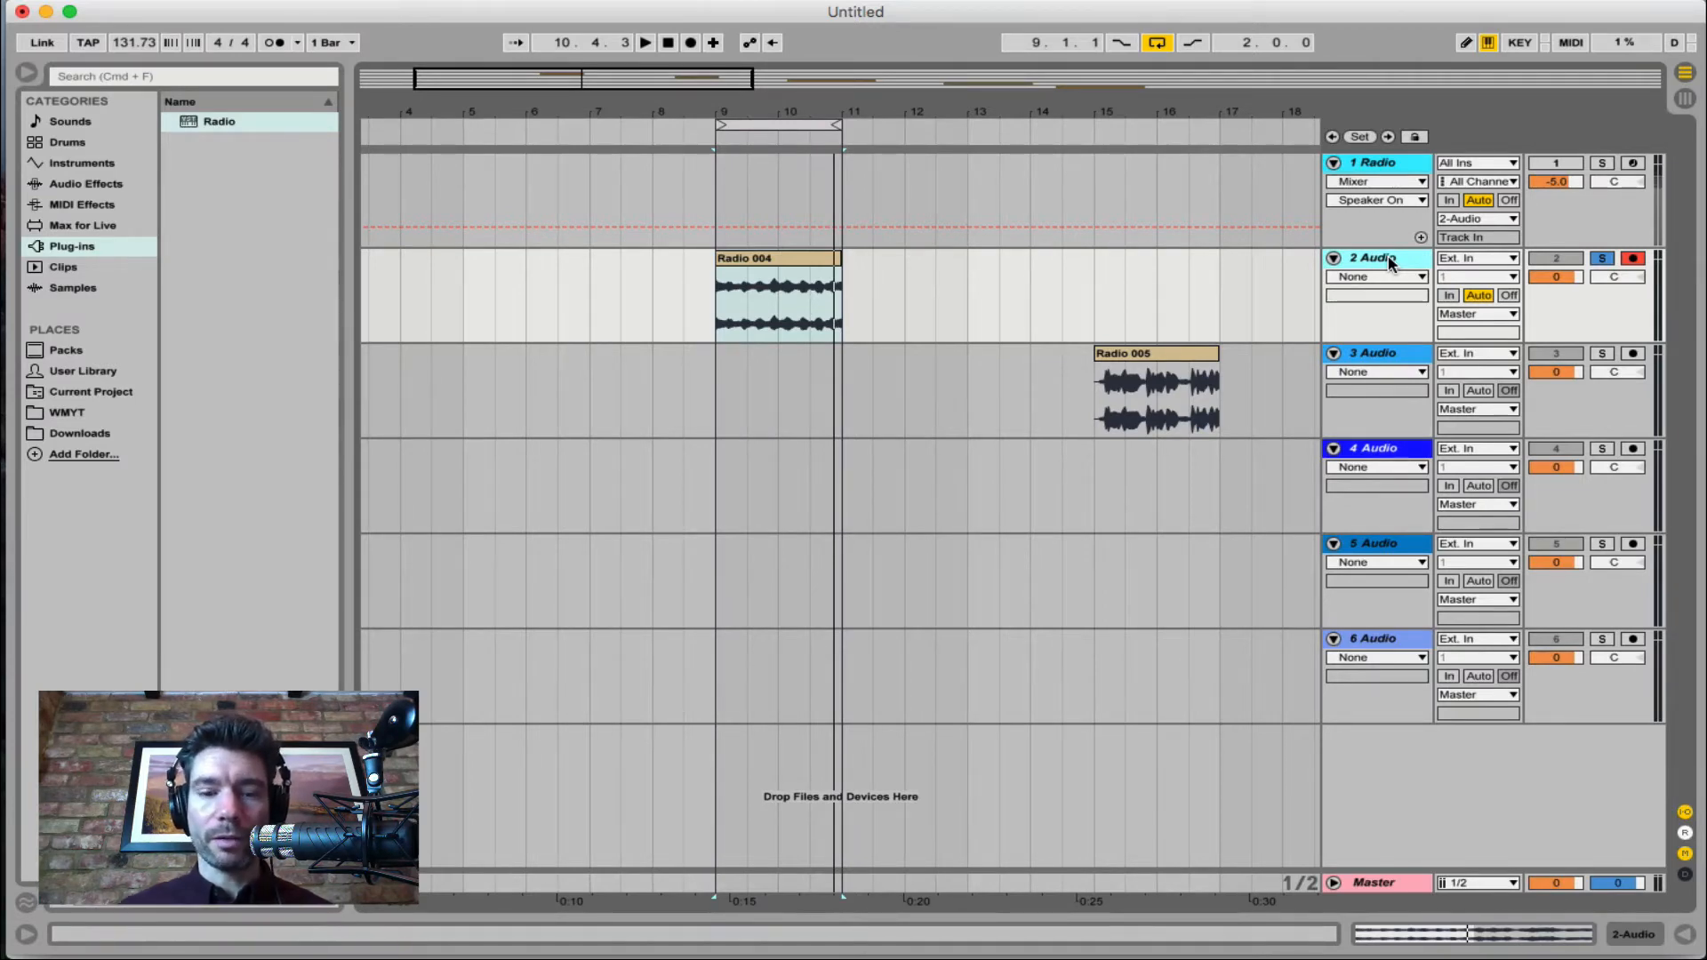
pyautogui.press('shift+super+t')
pyautogui.click(111, 163)
pyautogui.doubleClick(208, 288)
pyautogui.moveTo(747, 261); pyautogui.dragTo(444, 781)
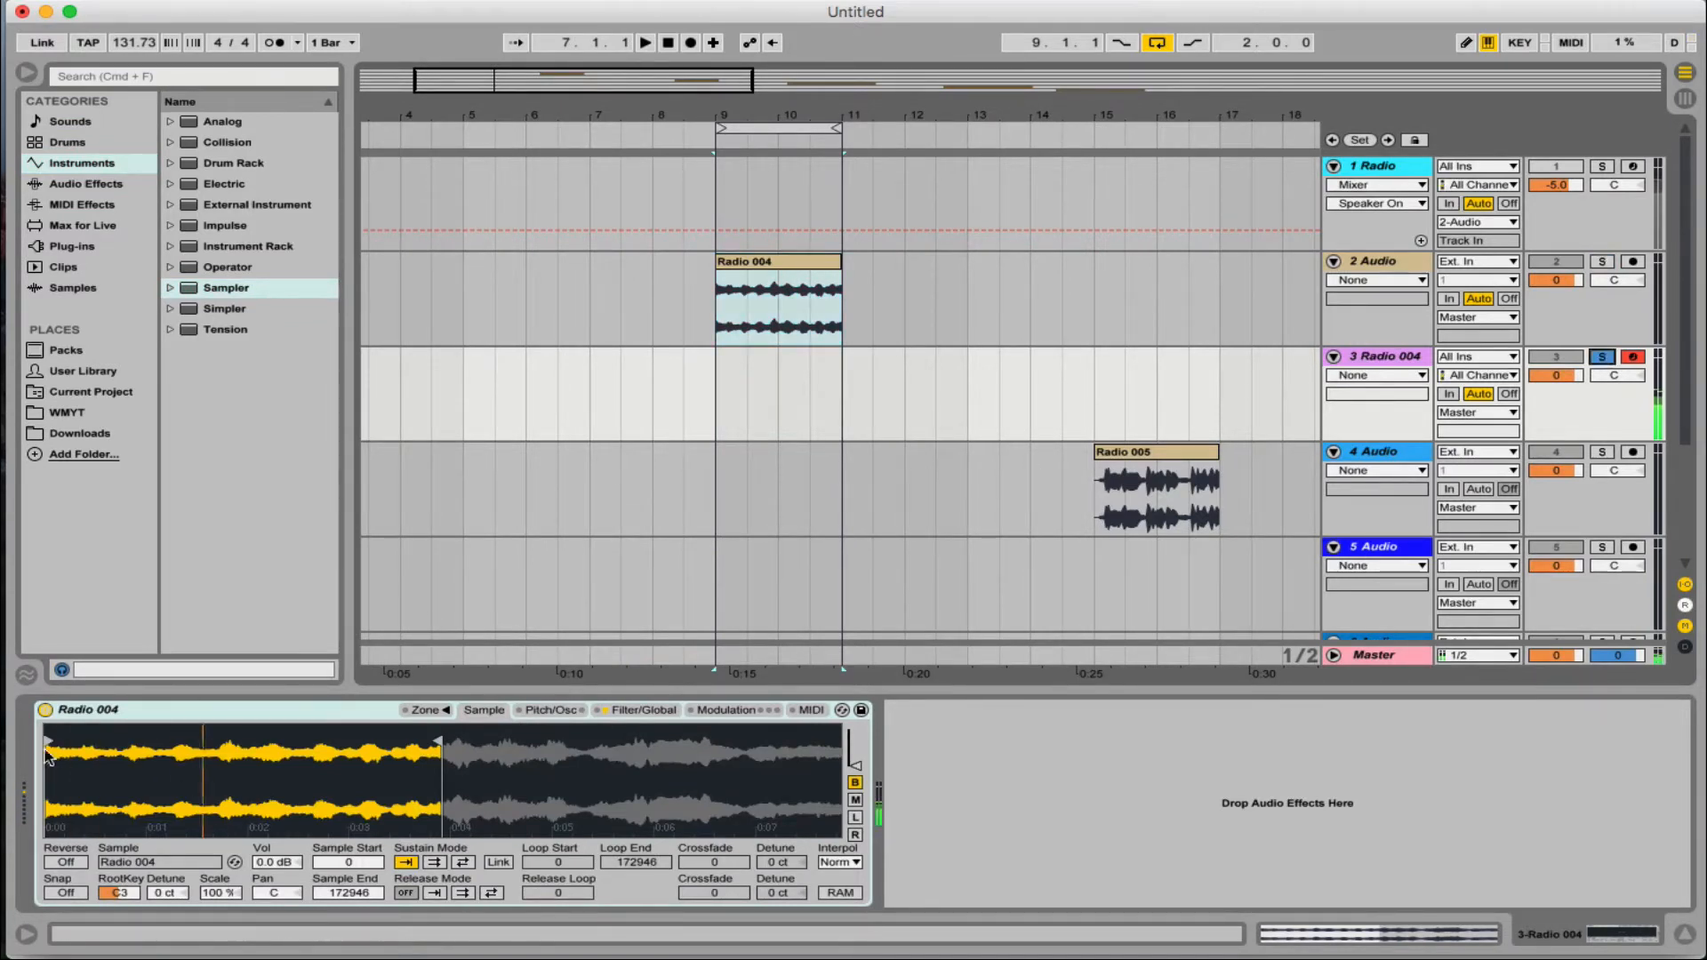
pyautogui.press('Up')
pyautogui.press('Up')
pyautogui.press('Up')
pyautogui.press('Up')
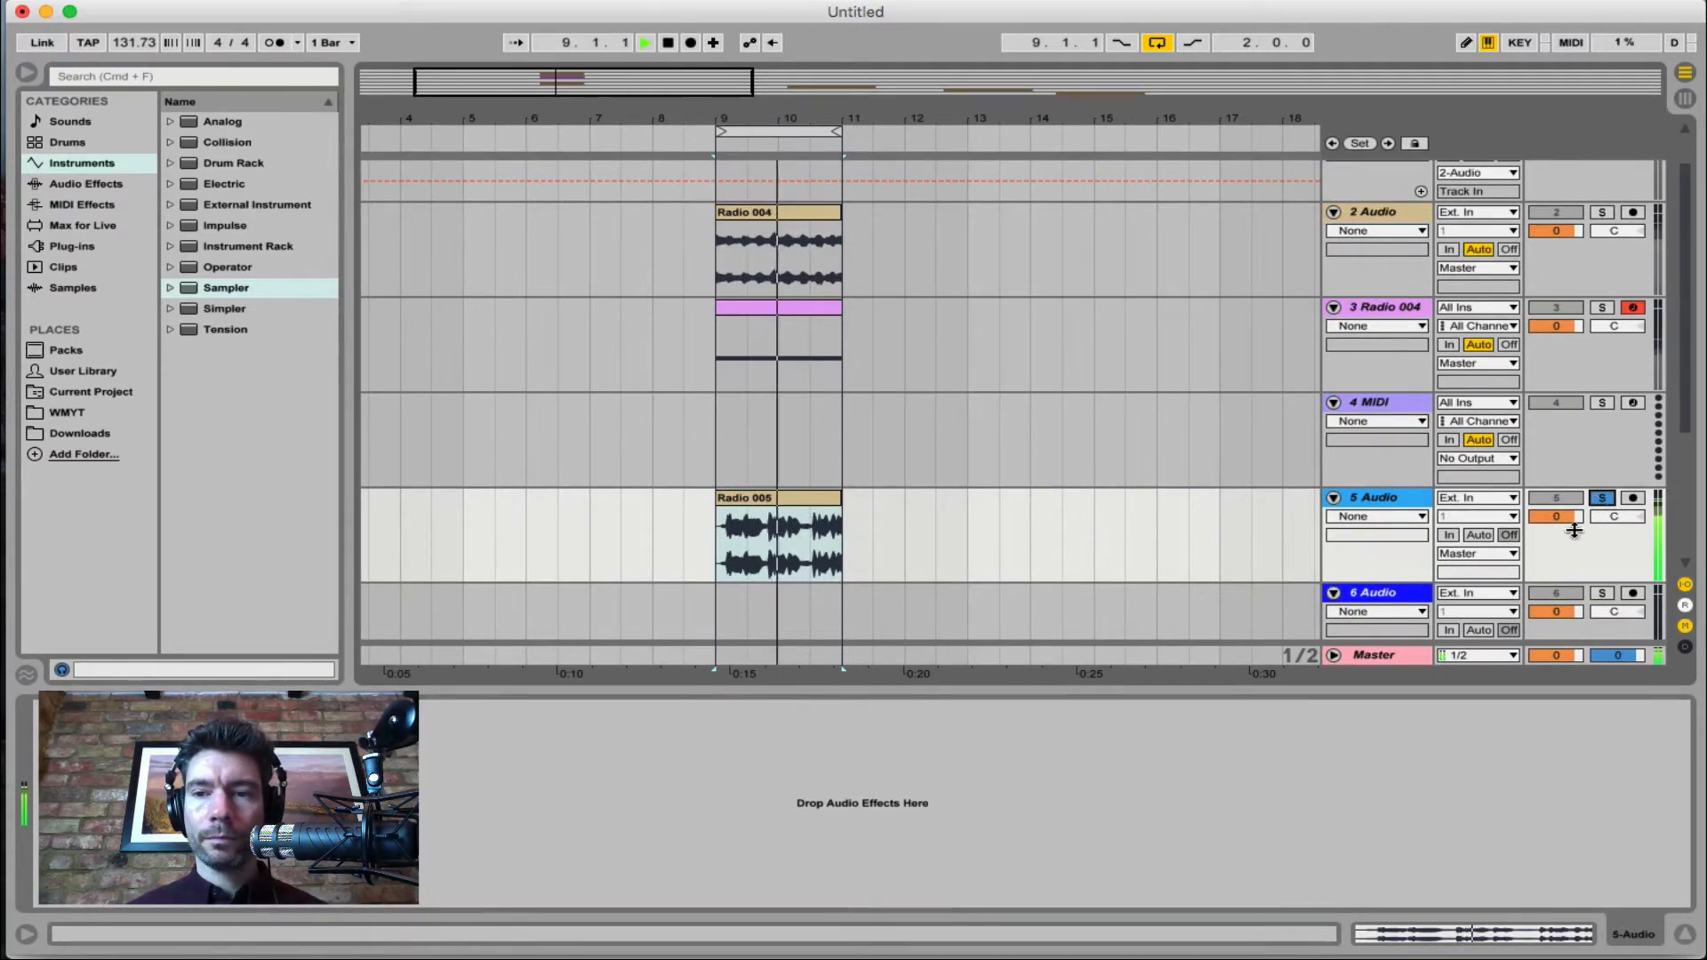
# Lower the volume of the 5 Audio track to -8.7 dB and stop playback
pyautogui.click(1566, 518)
pyautogui.moveTo(1555, 517); pyautogui.dragTo(1556, 534)
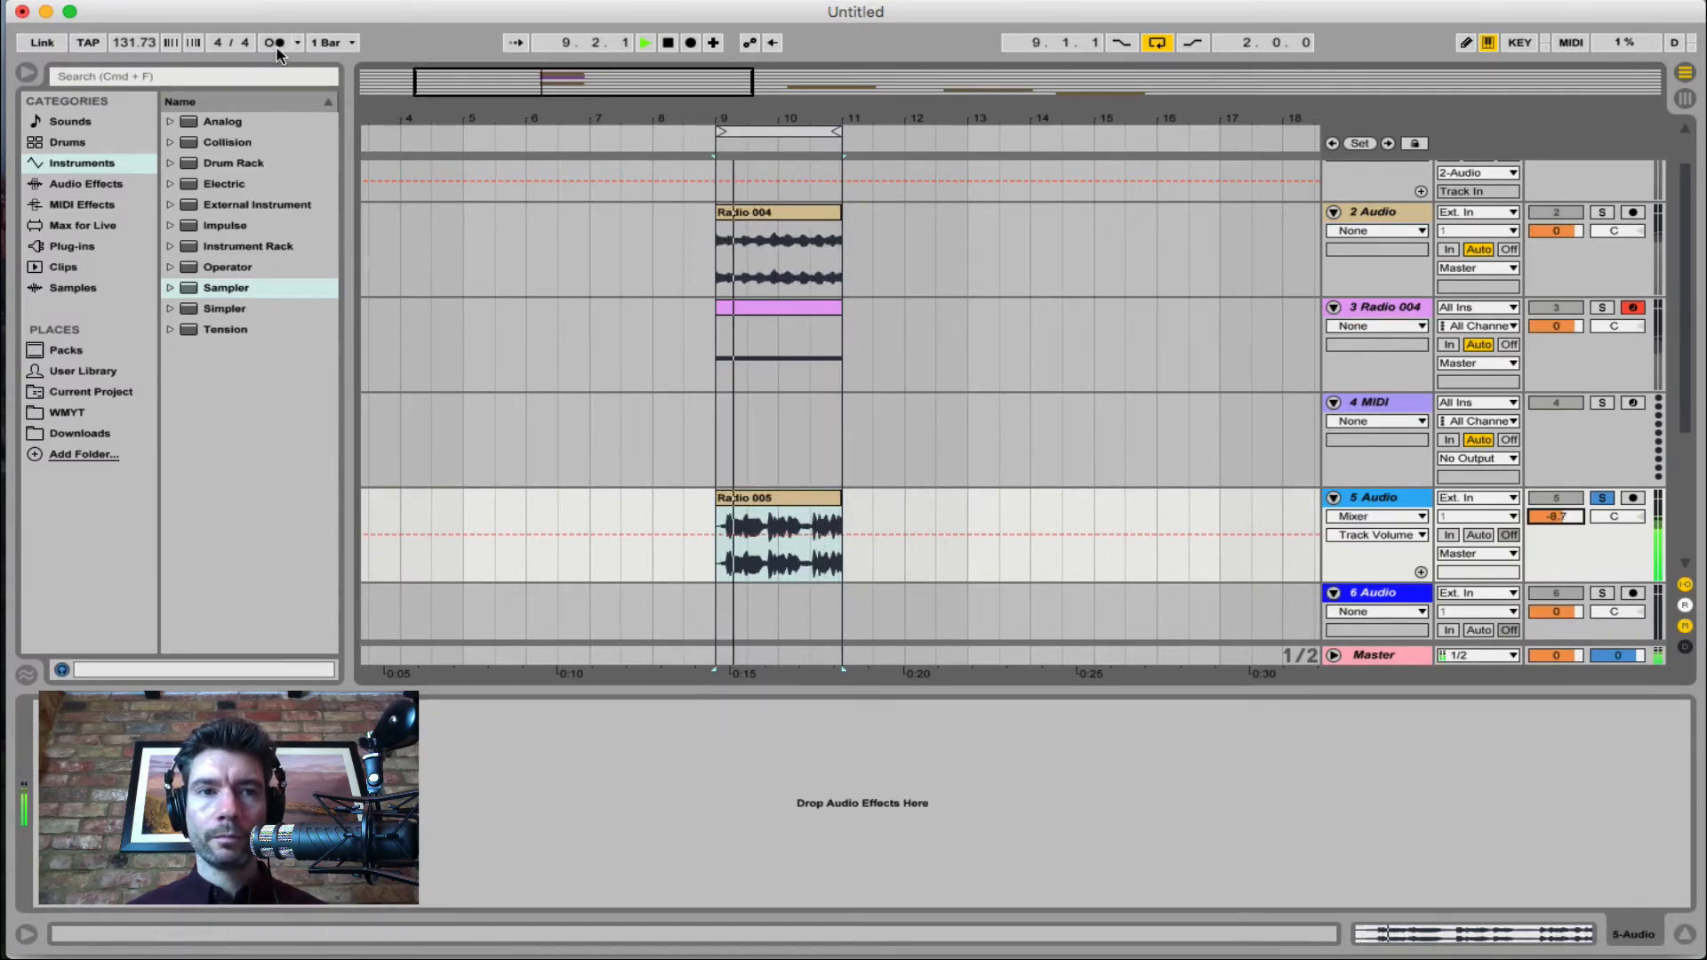
pyautogui.press('space')
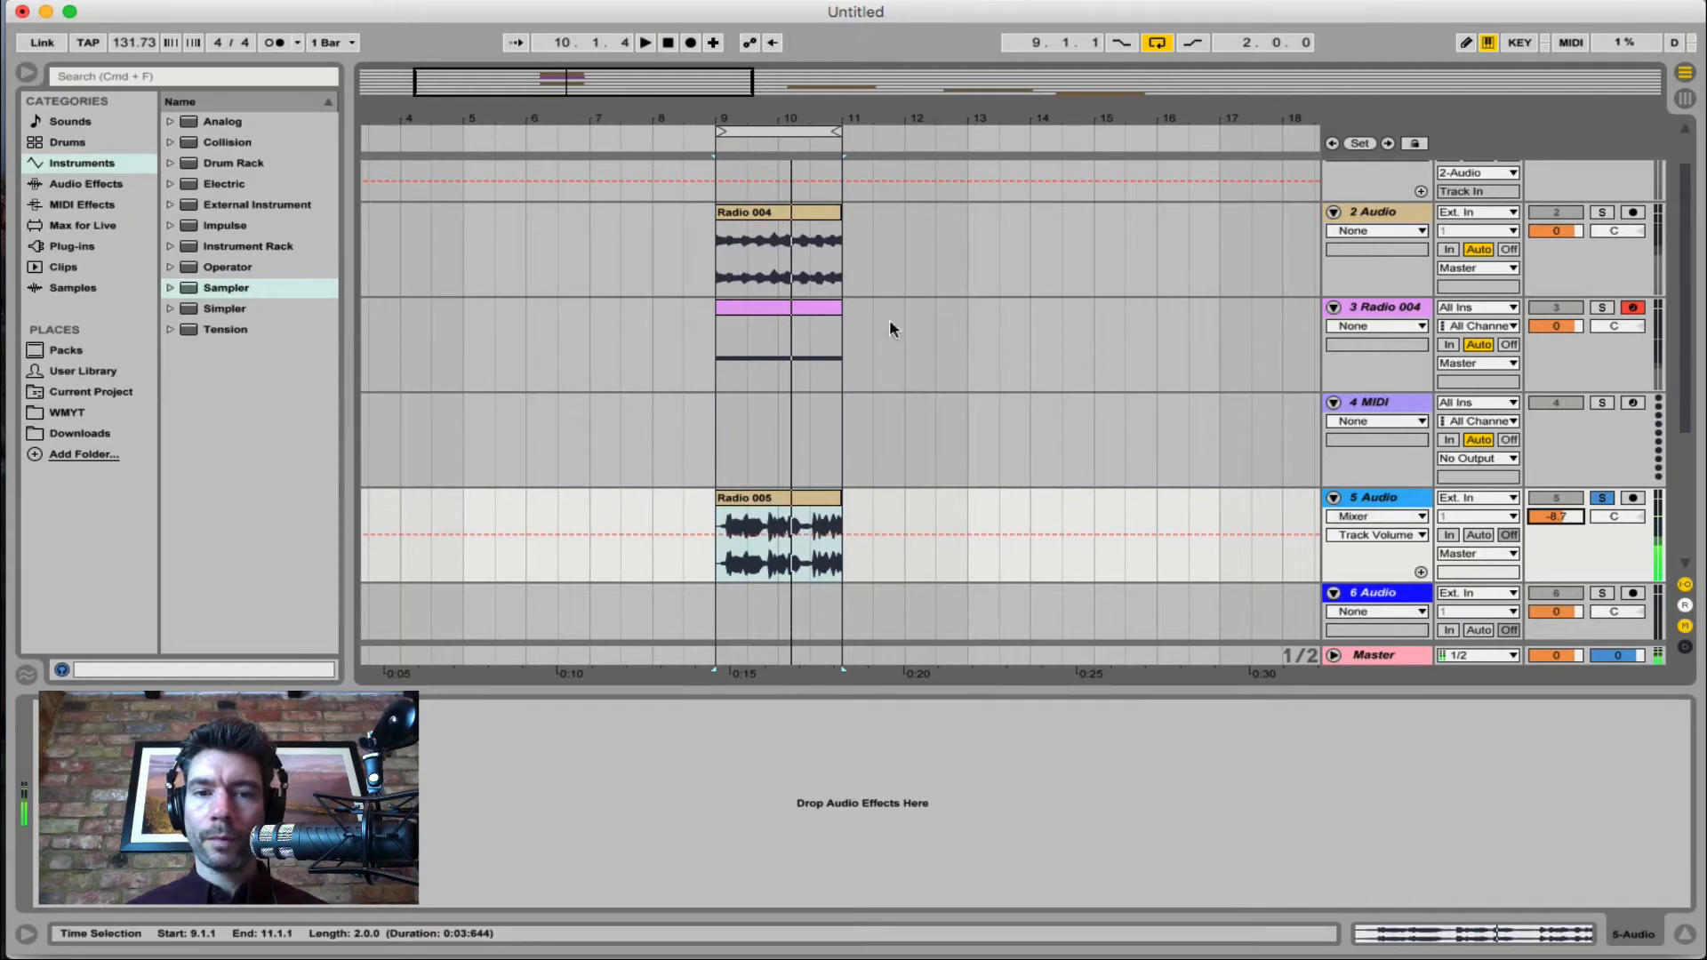
# Delete the 5 Audio track that holds the Radio 005 clip
pyautogui.scroll(-5, 962, 408)
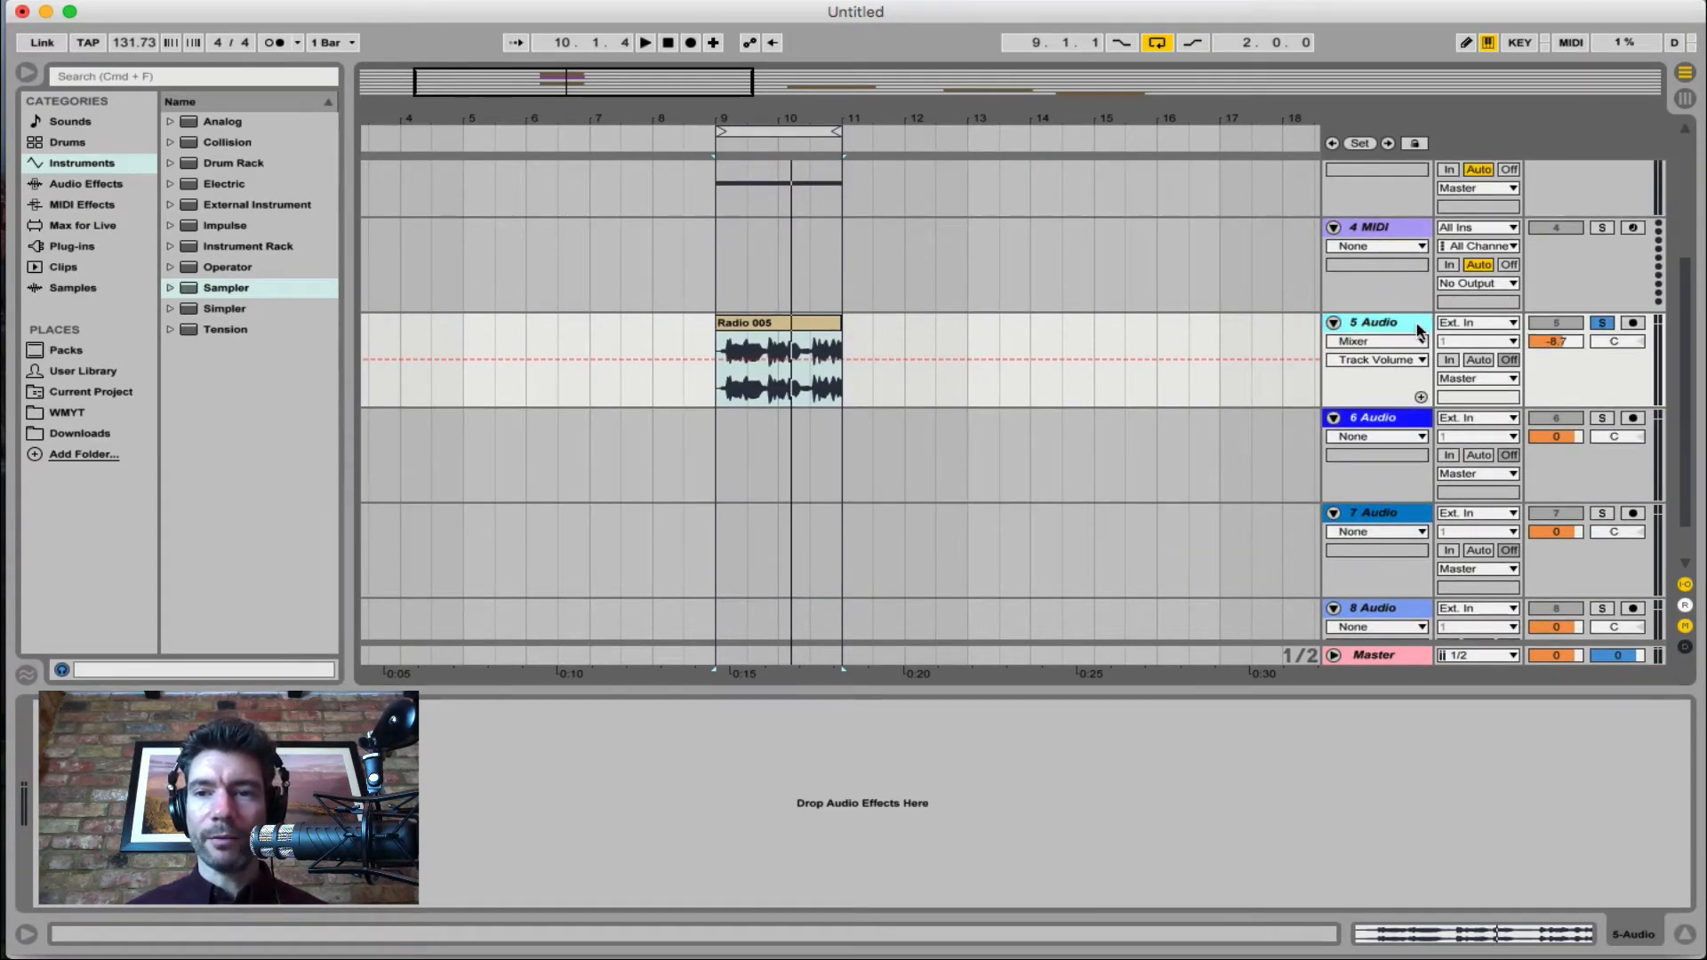
pyautogui.press('super+z')
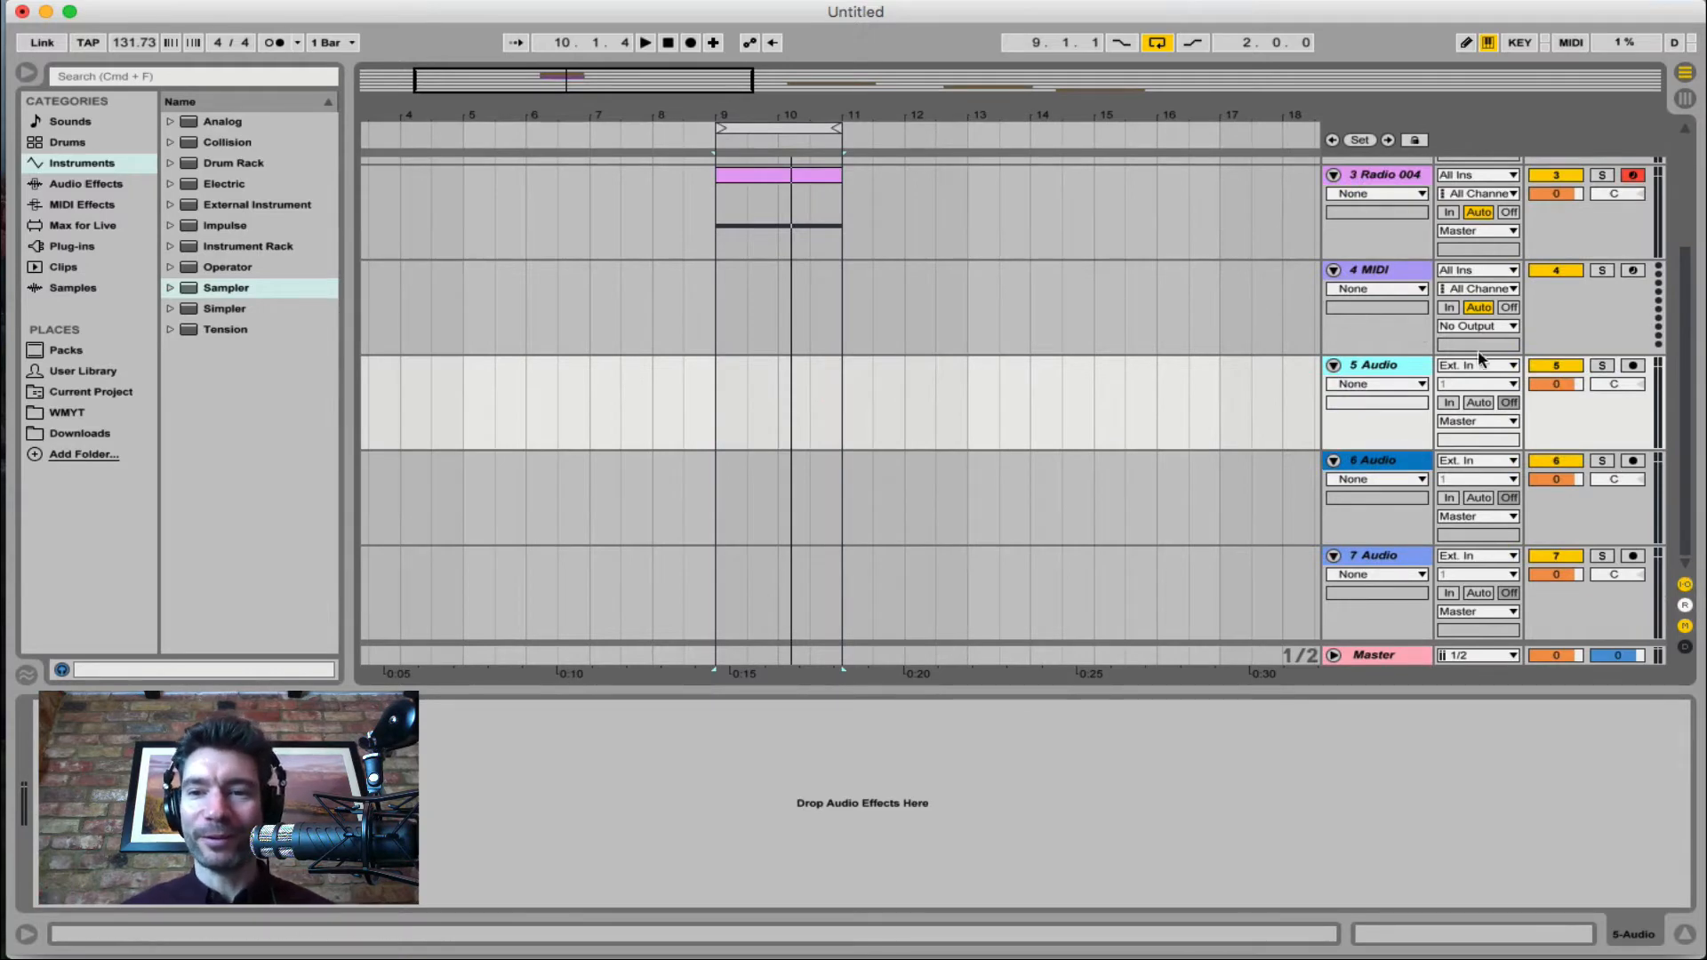
pyautogui.scroll(5, 1202, 410)
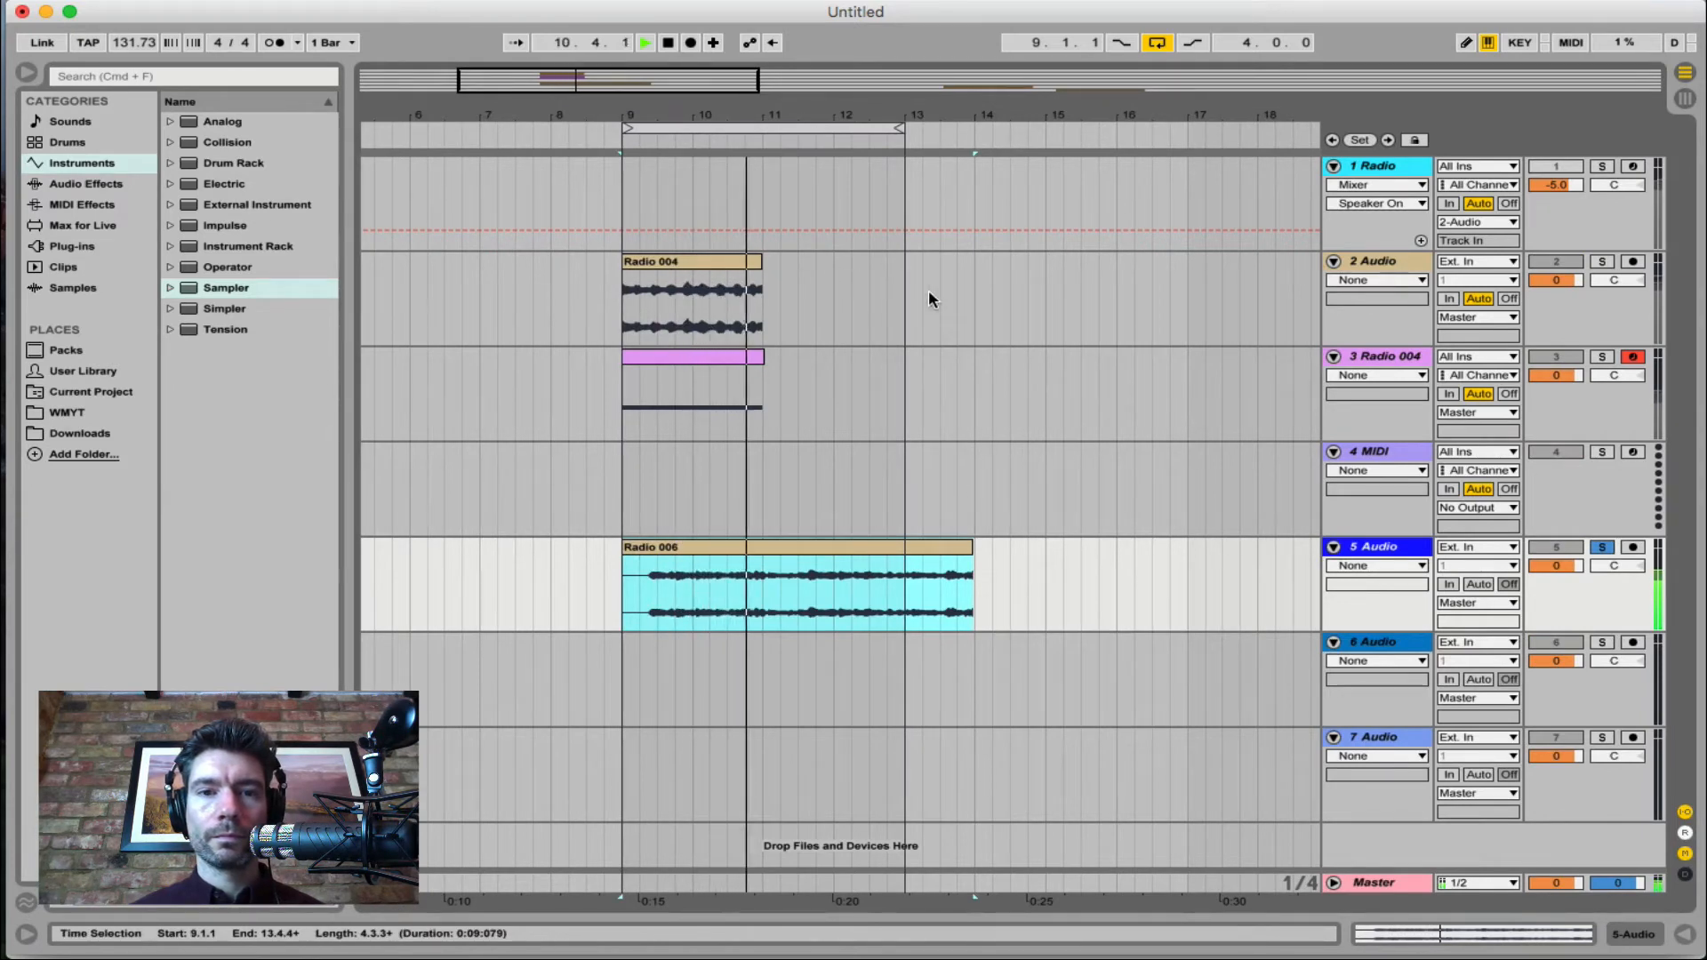
# Set the project tempo to 120.00 BPM and play the looped Radio 006 clip
pyautogui.press('space')
pyautogui.click(131, 46)
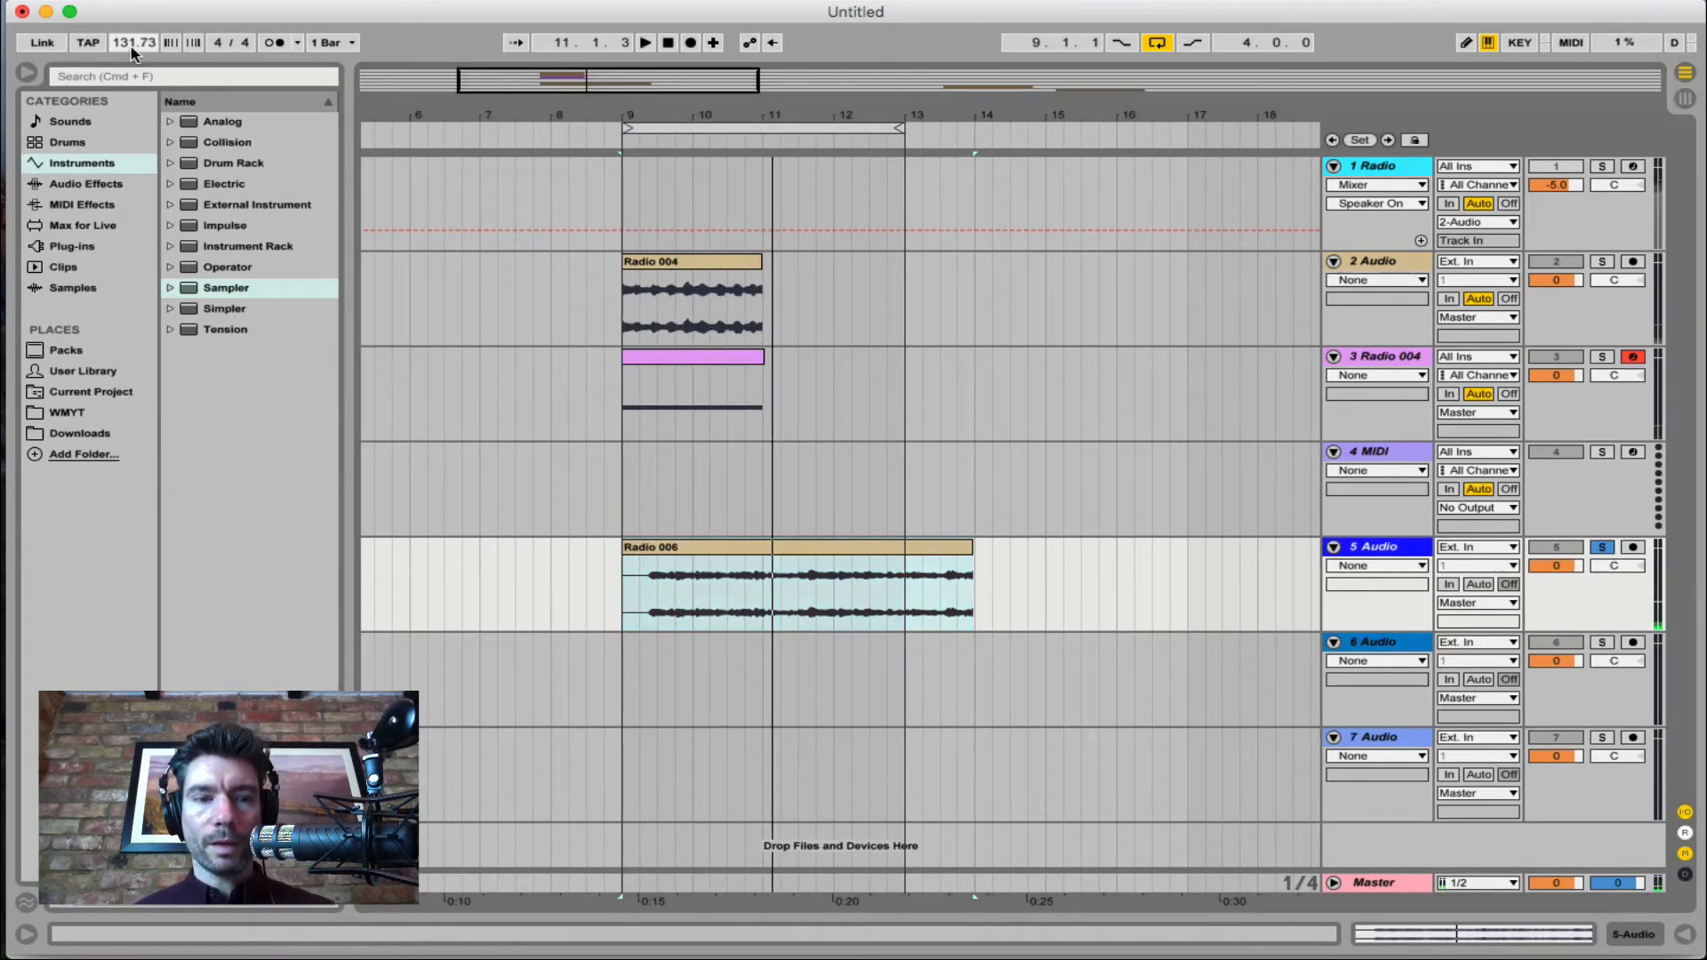
pyautogui.press('Return')
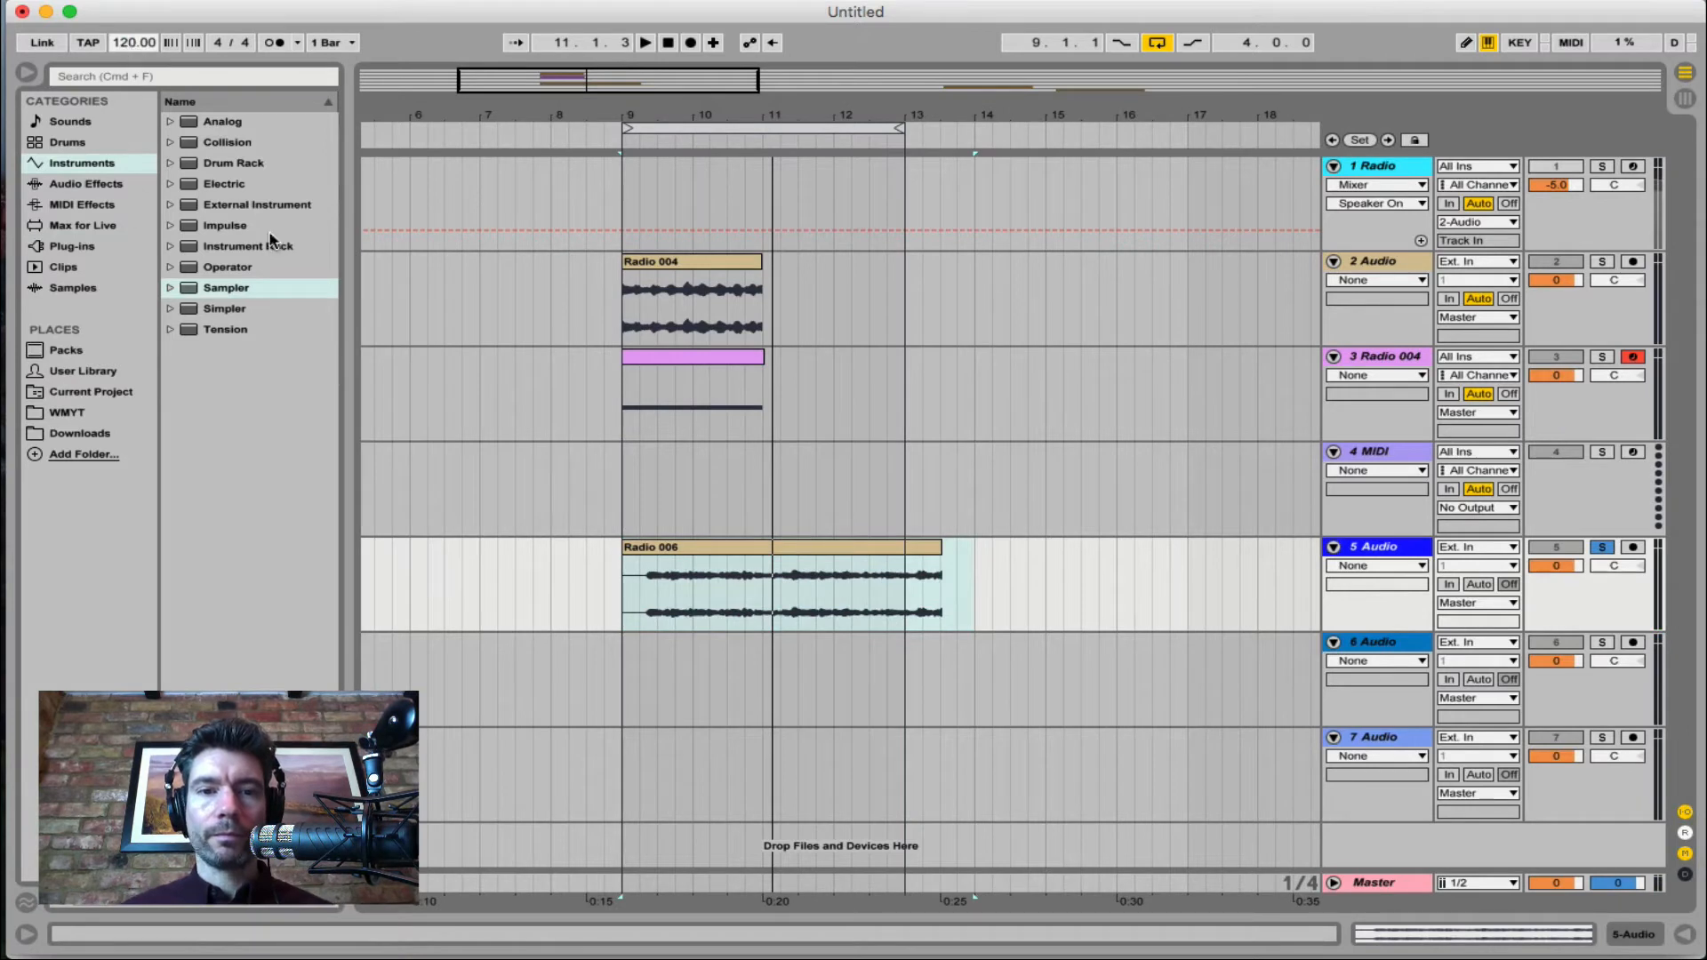
pyautogui.press('space')
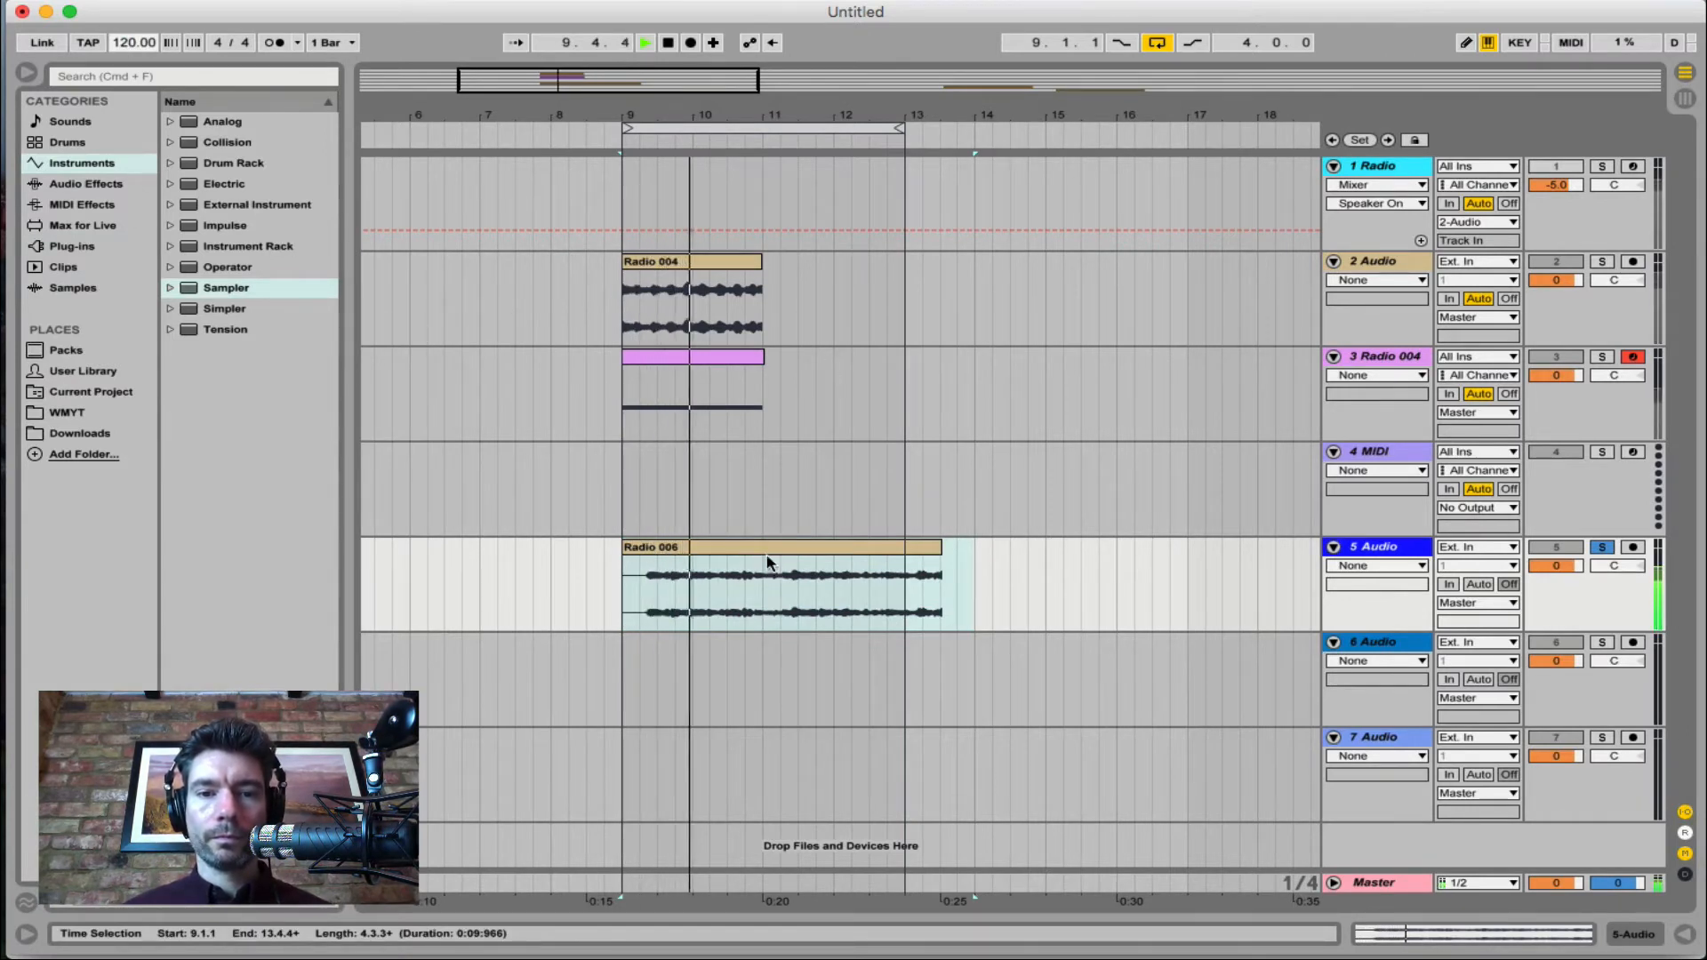
# Trim the Radio 006 clip on 5 Audio to a short passage from 10.3.1 to about 11.4.1
pyautogui.moveTo(623, 553); pyautogui.dragTo(673, 551)
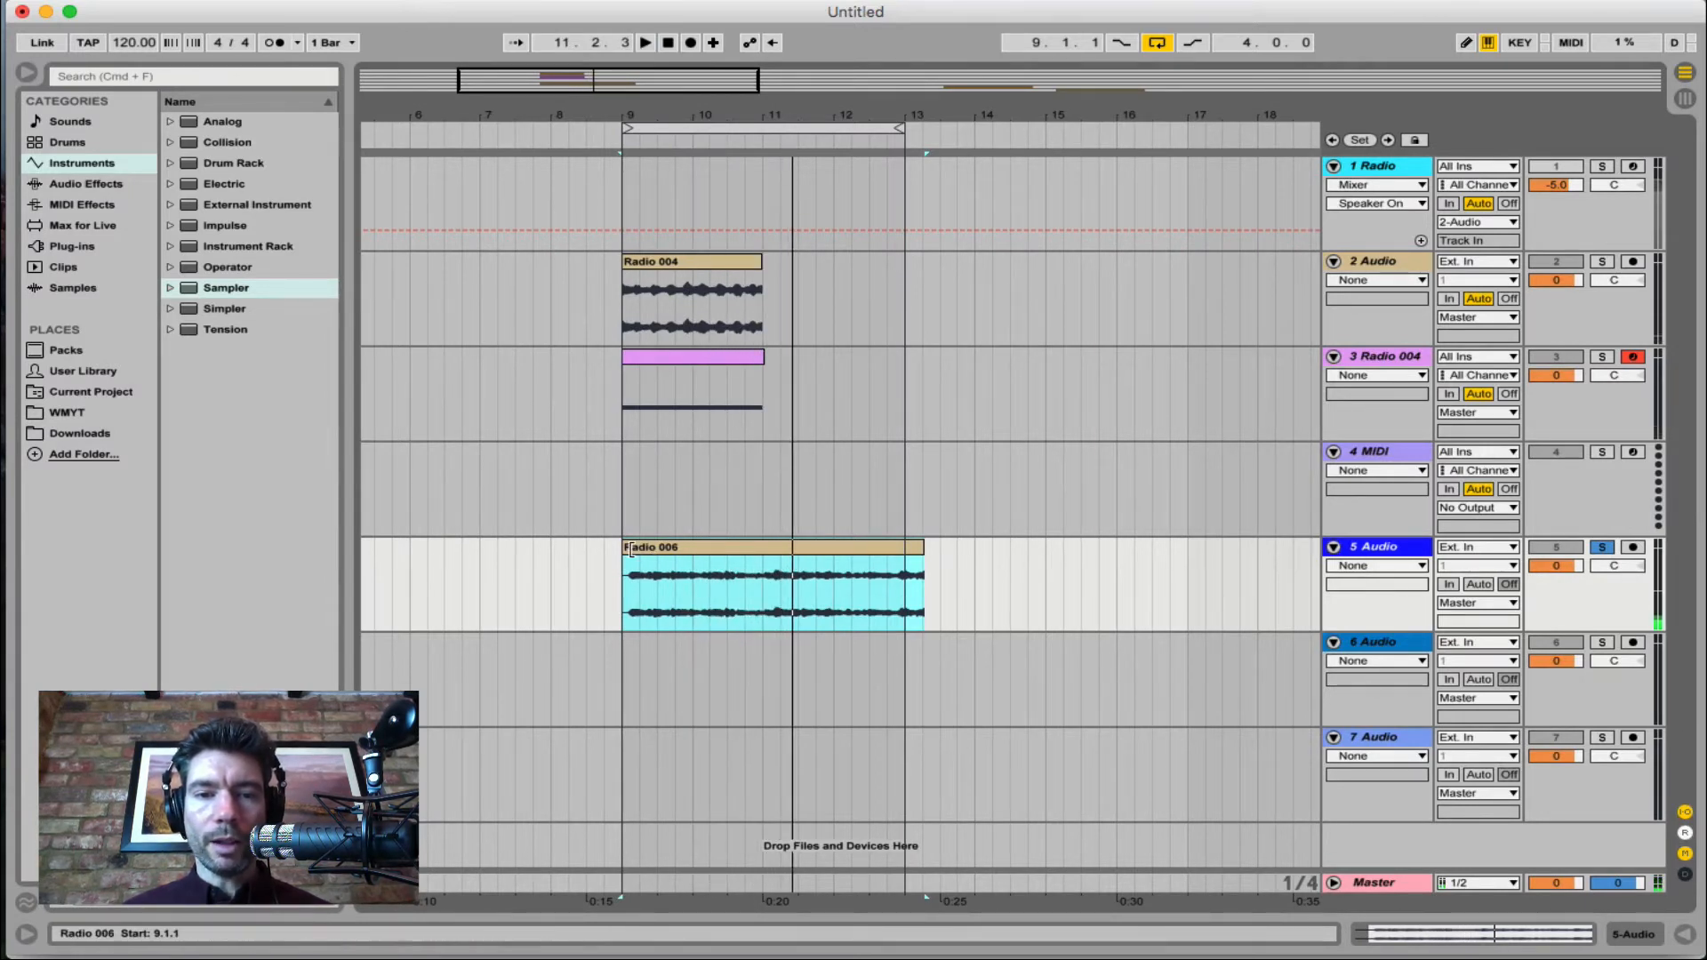
pyautogui.moveTo(631, 550); pyautogui.dragTo(725, 561)
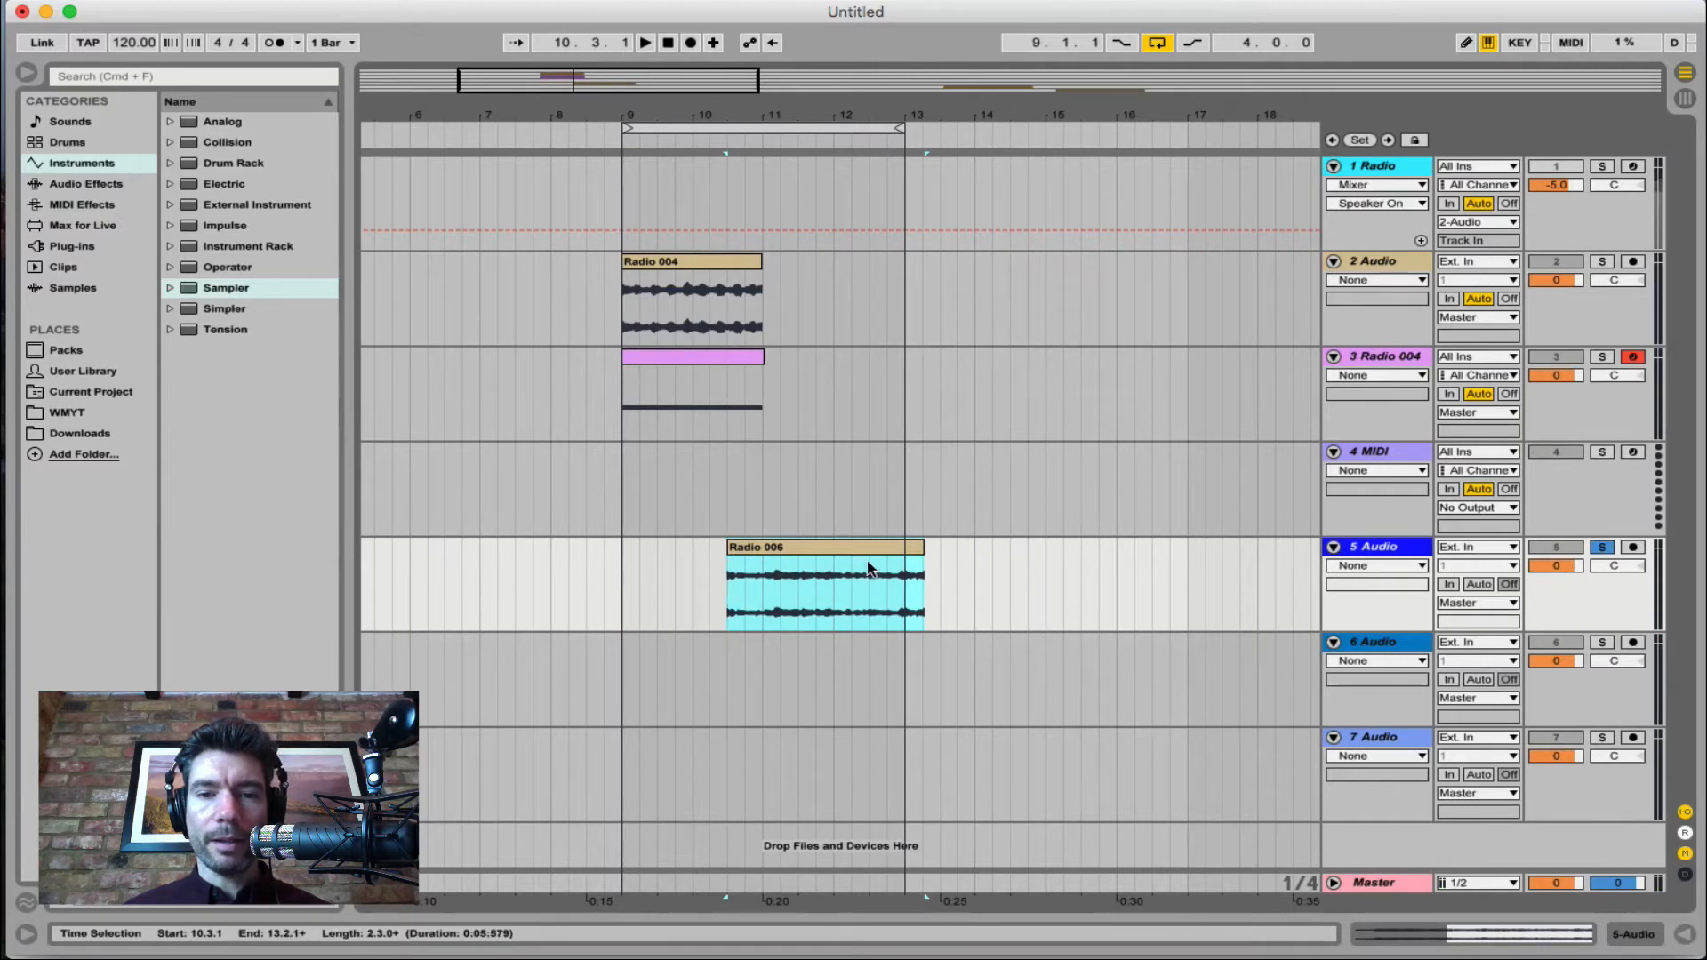
pyautogui.moveTo(925, 562); pyautogui.dragTo(818, 562)
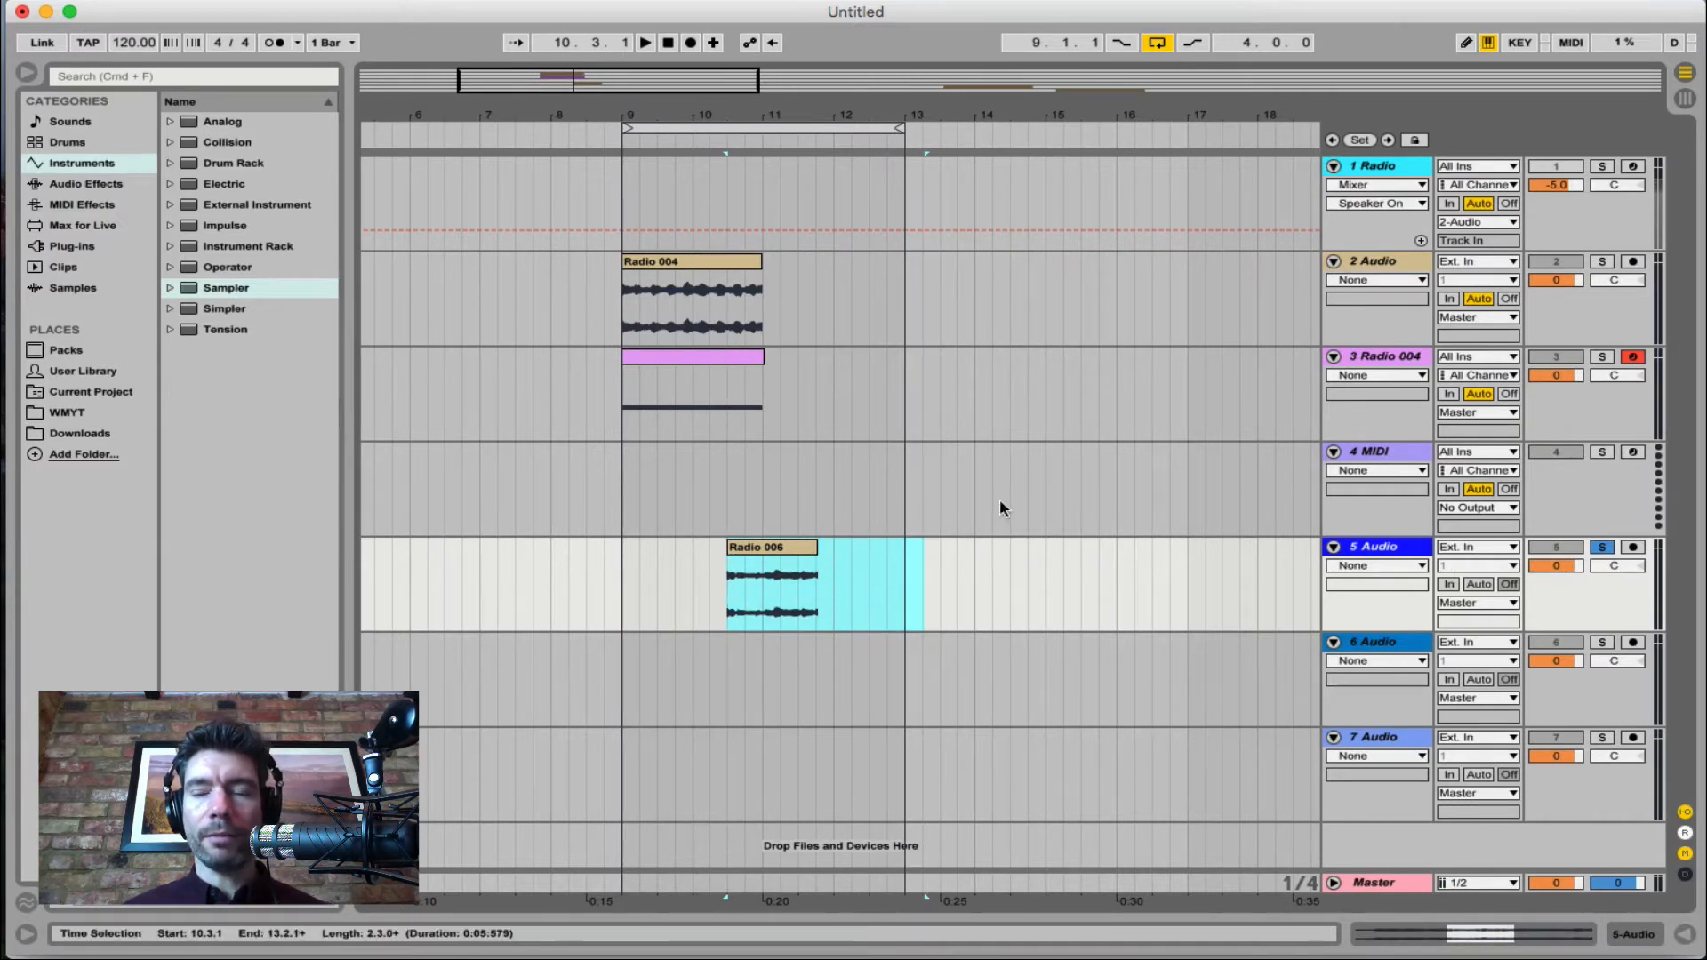
# Insert a MIDI track below 5 Audio, load the trimmed Radio 006 clip into a Sampler on it and solo that track
pyautogui.click(1367, 546)
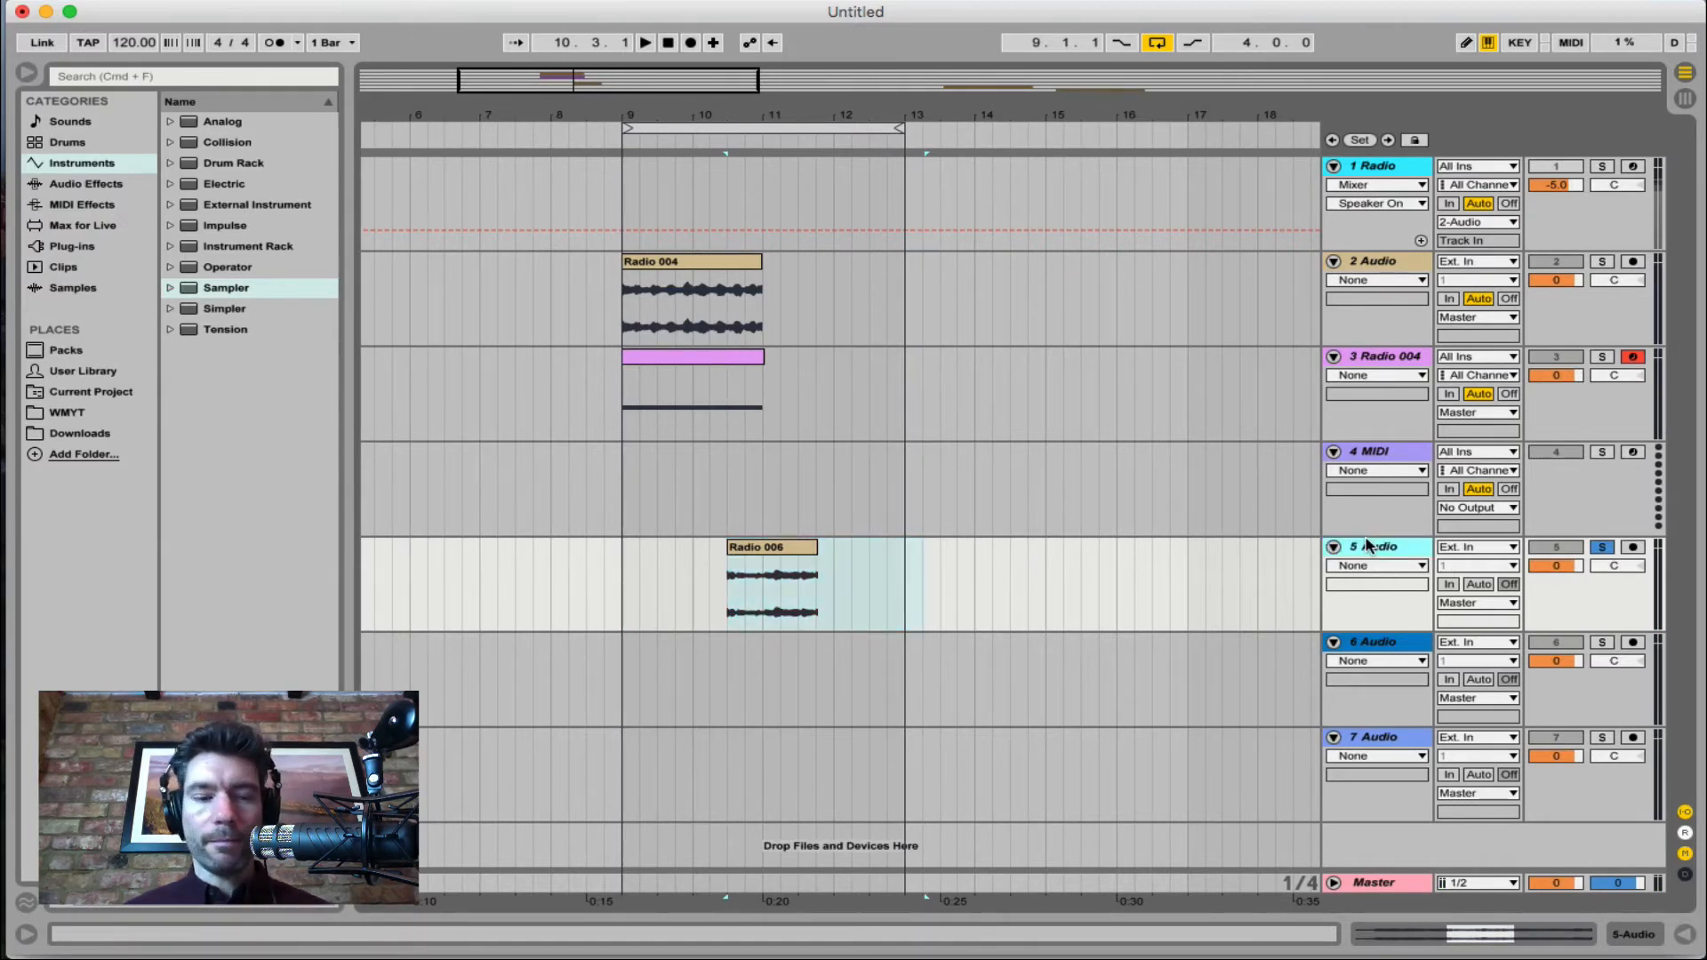
pyautogui.press('super+shift+t')
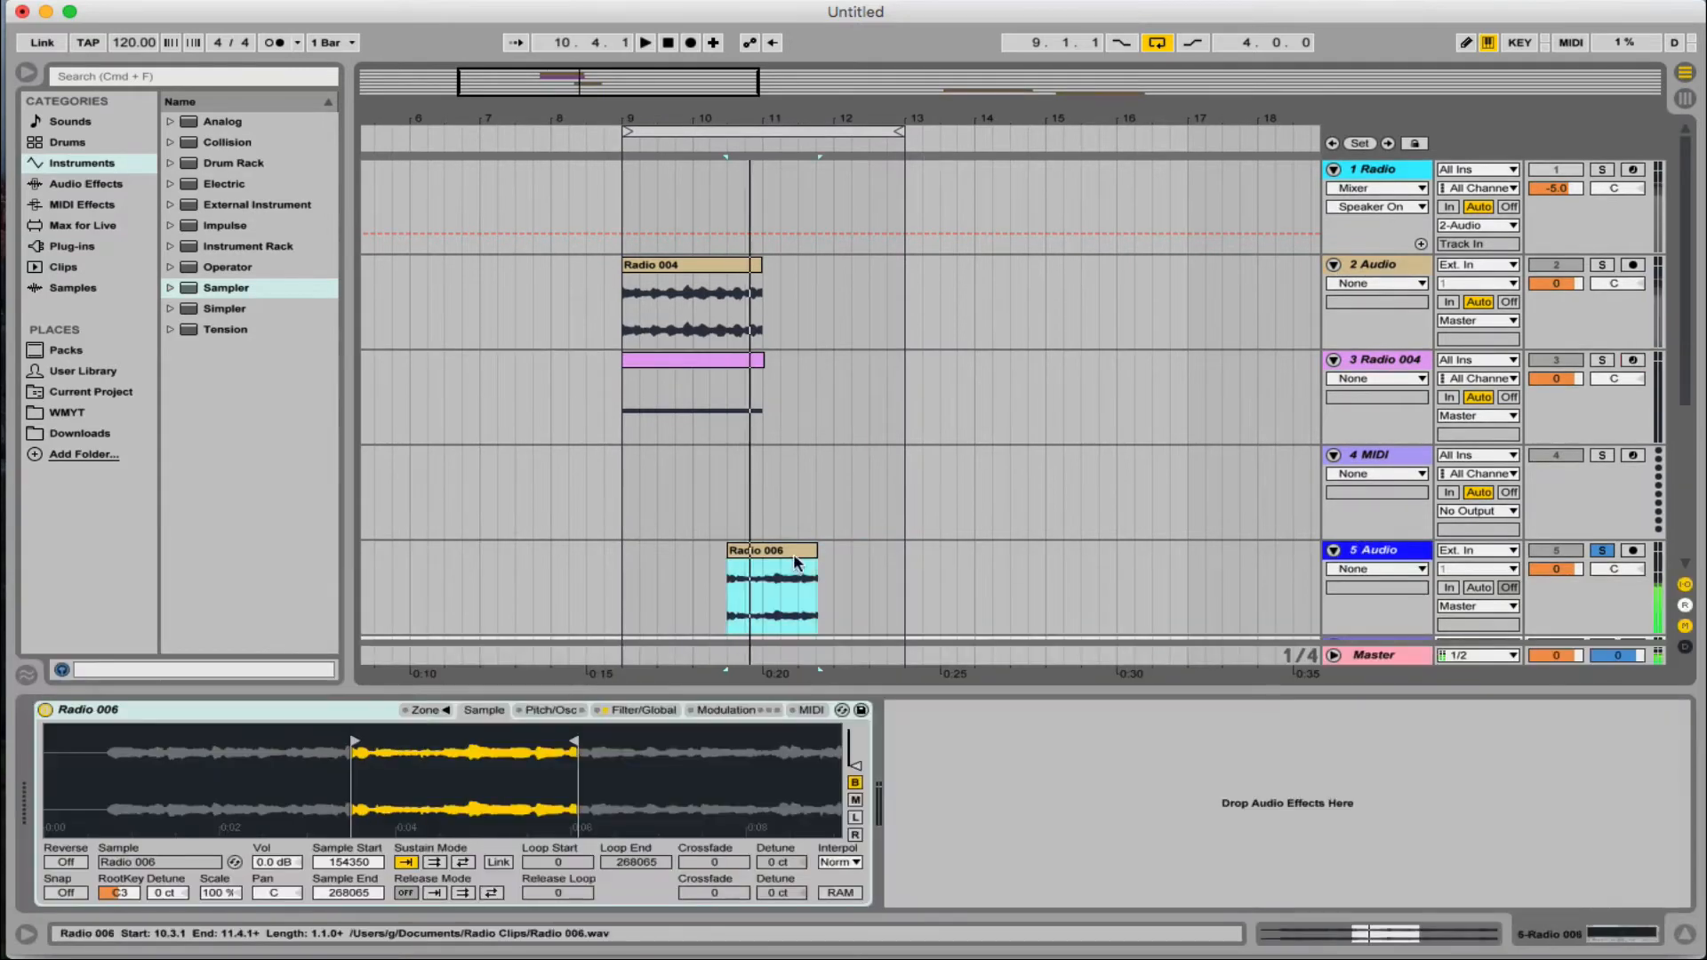
pyautogui.scroll(-5, 1607, 369)
pyautogui.click(1607, 368)
# Set the Radio 006 Sampler's root key to G3 and narrow its sample range to 168356 through 211783
pyautogui.moveTo(119, 892); pyautogui.dragTo(118, 871)
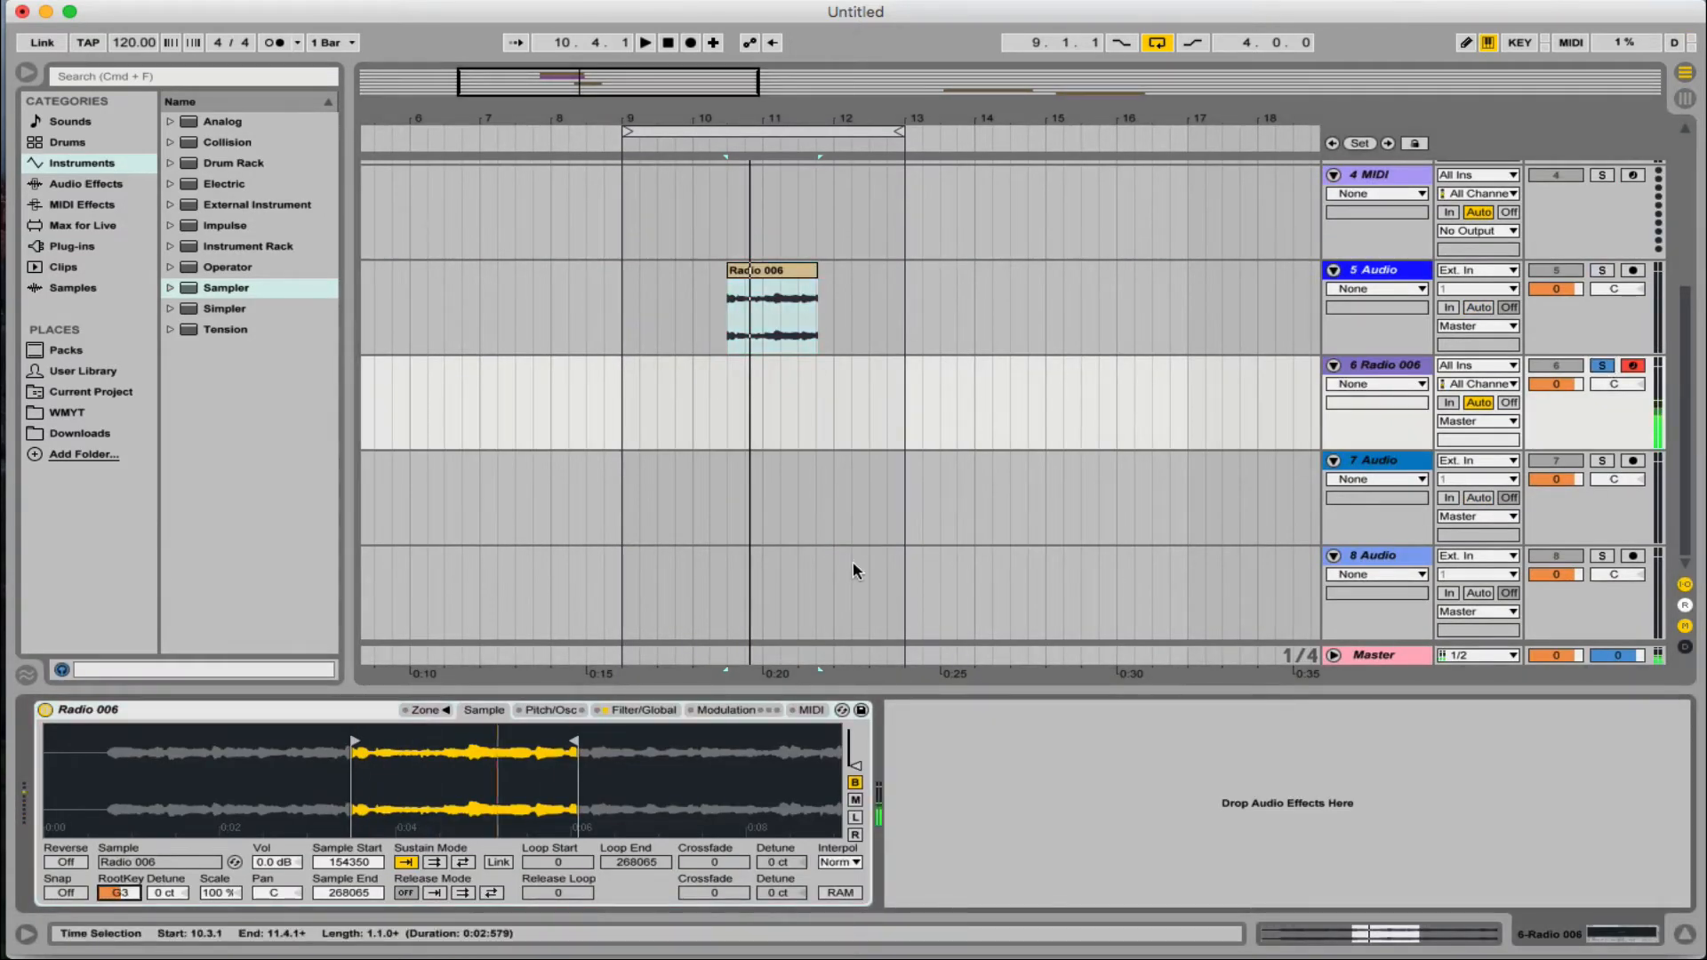
pyautogui.moveTo(380, 747); pyautogui.dragTo(383, 747)
pyautogui.moveTo(569, 752); pyautogui.dragTo(454, 752)
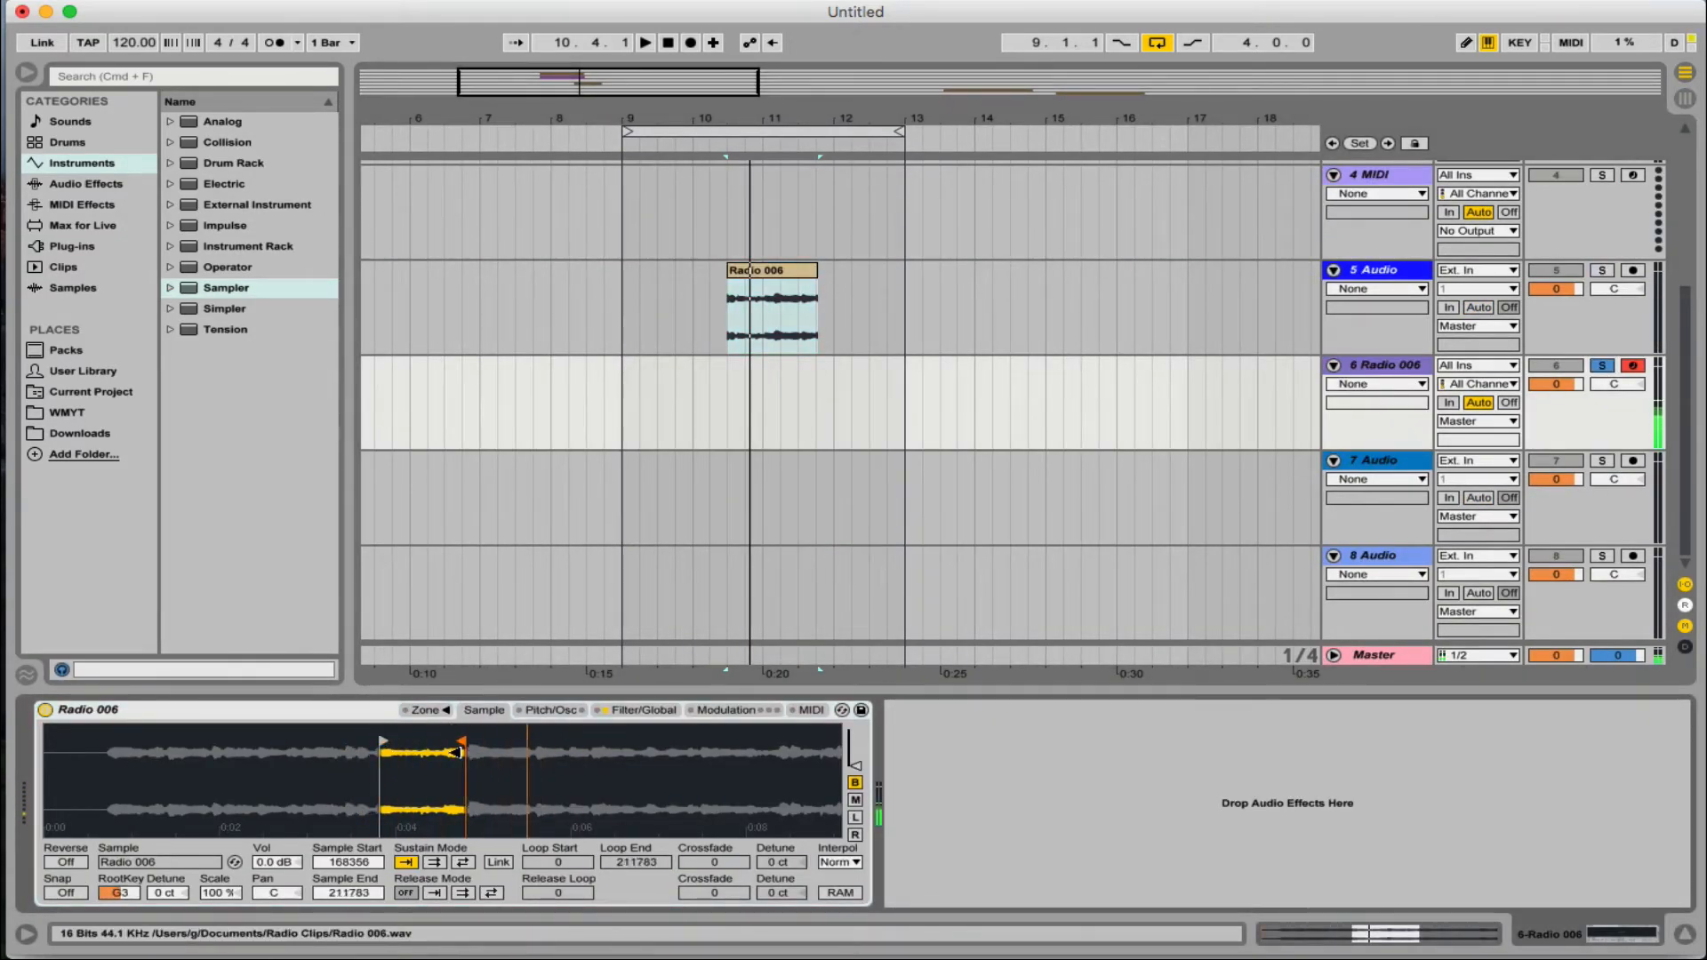
# Set the Radio 006 Sampler to a back-and-forth sustain loop from 169545 to 196316 with a crossfade of 8349
pyautogui.click(463, 864)
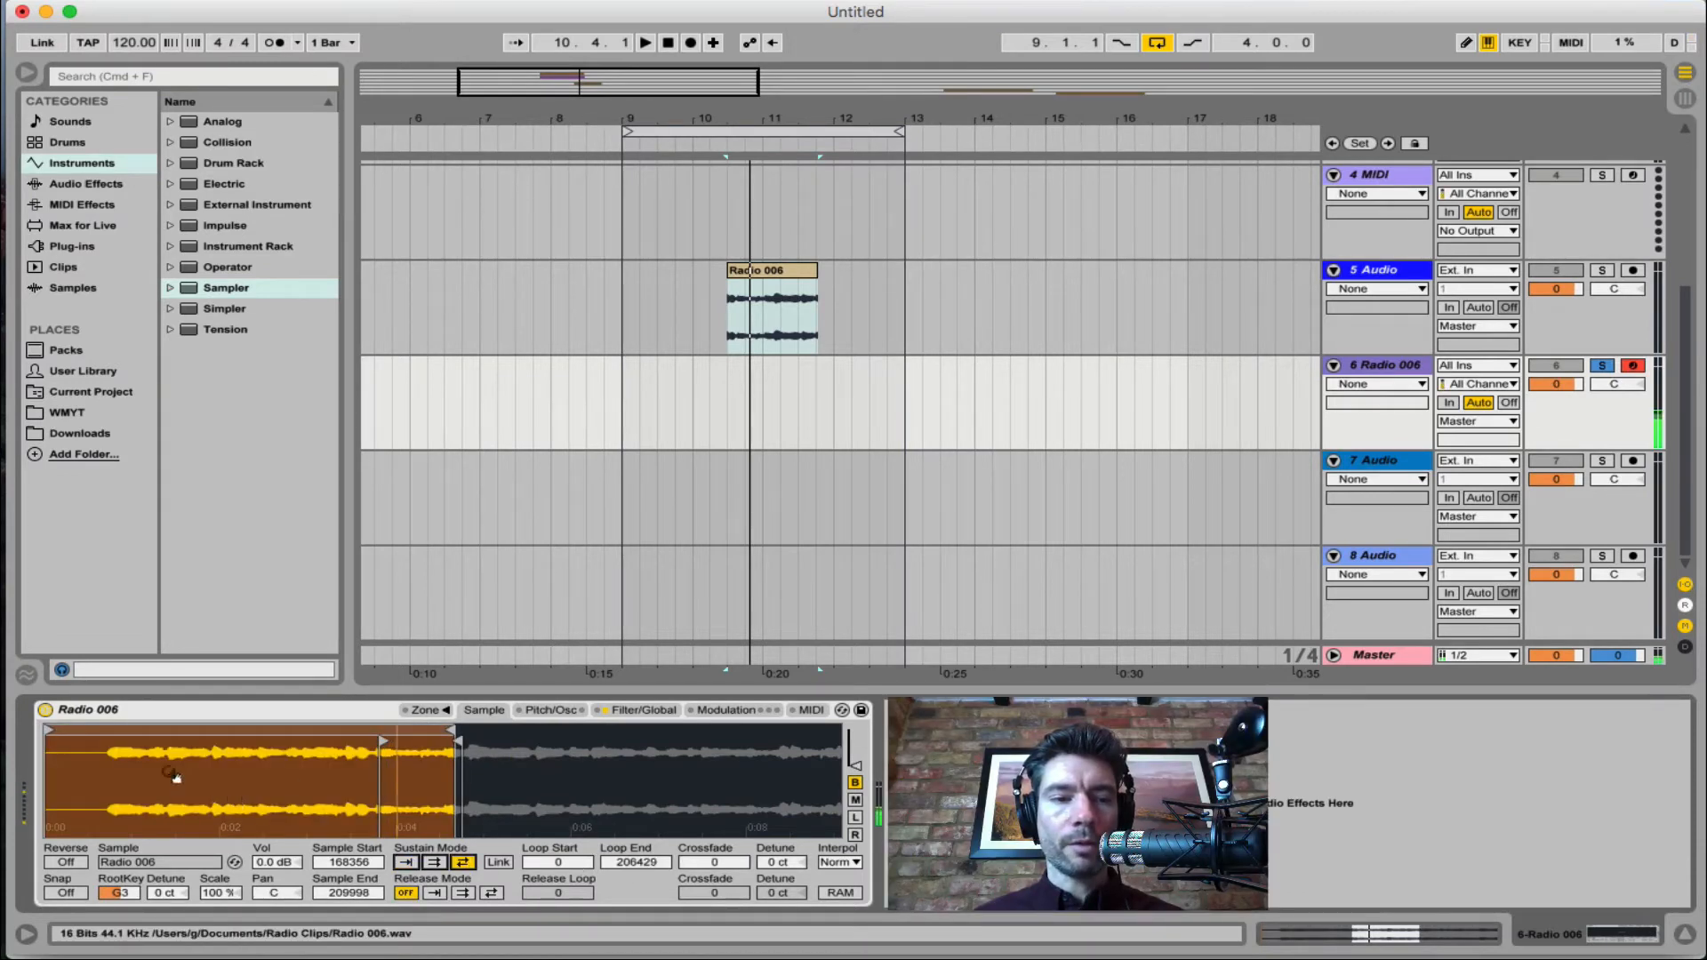
pyautogui.moveTo(49, 729); pyautogui.dragTo(384, 765)
pyautogui.moveTo(714, 862); pyautogui.dragTo(714, 831)
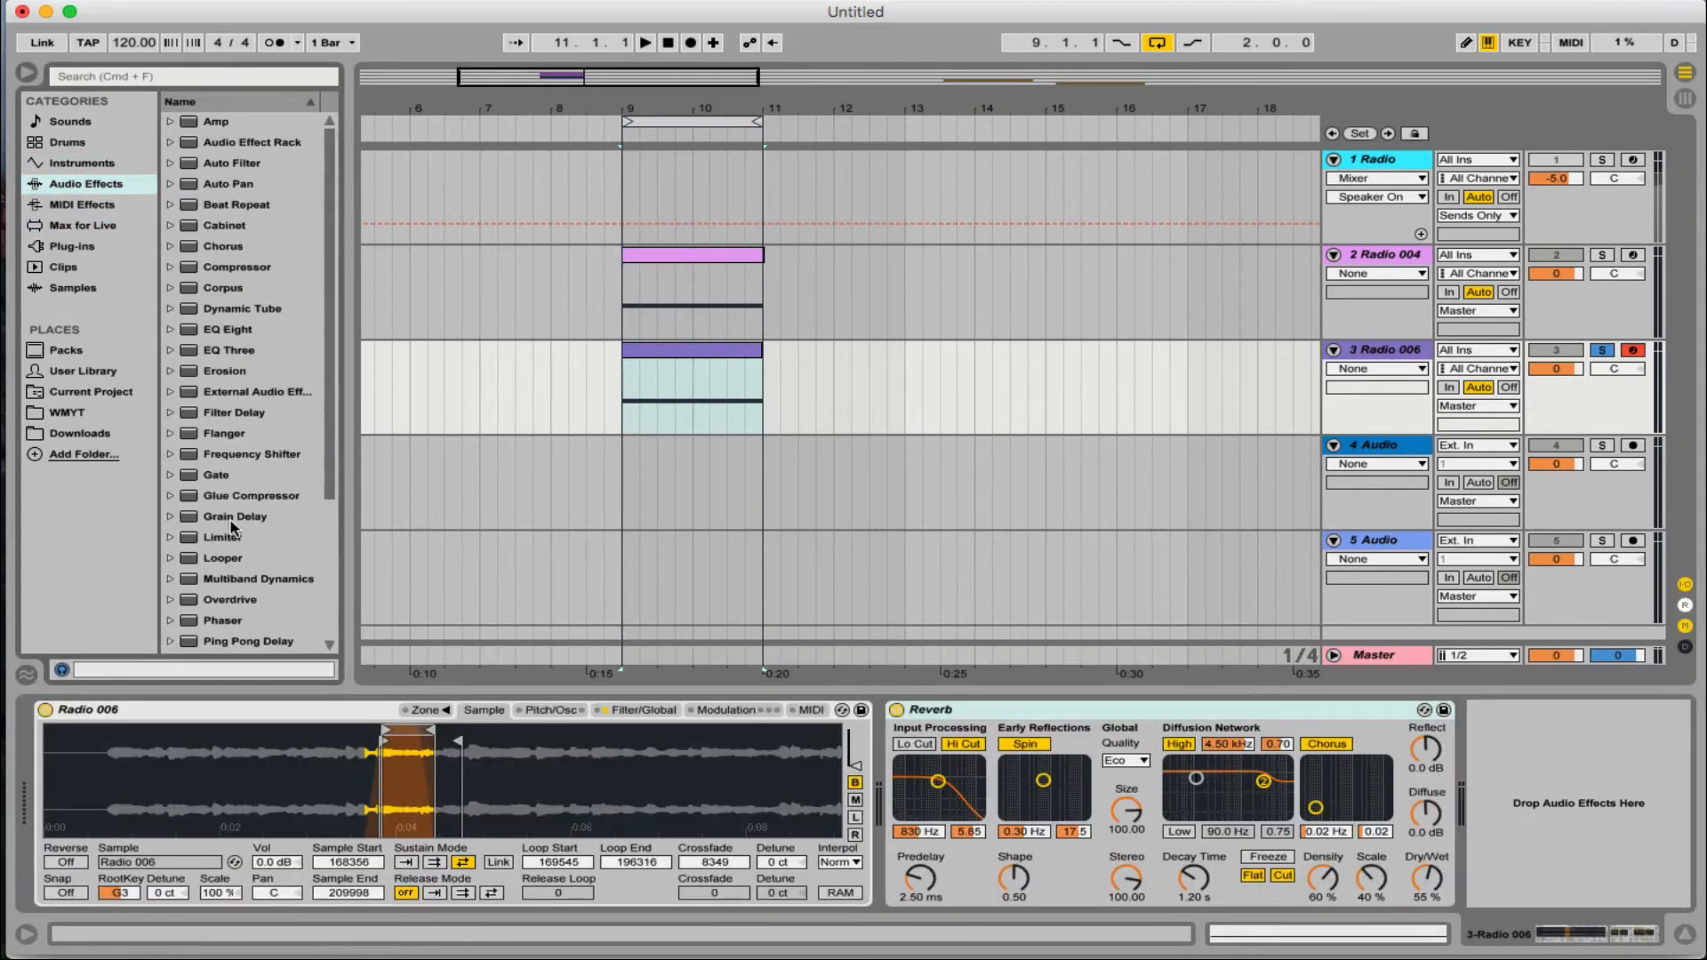
# Add a Ping Pong Delay after the Reverb, with its filter at 8.07 kHz and Dry/Wet at 27%, and play the loop
pyautogui.scroll(-3, 231, 529)
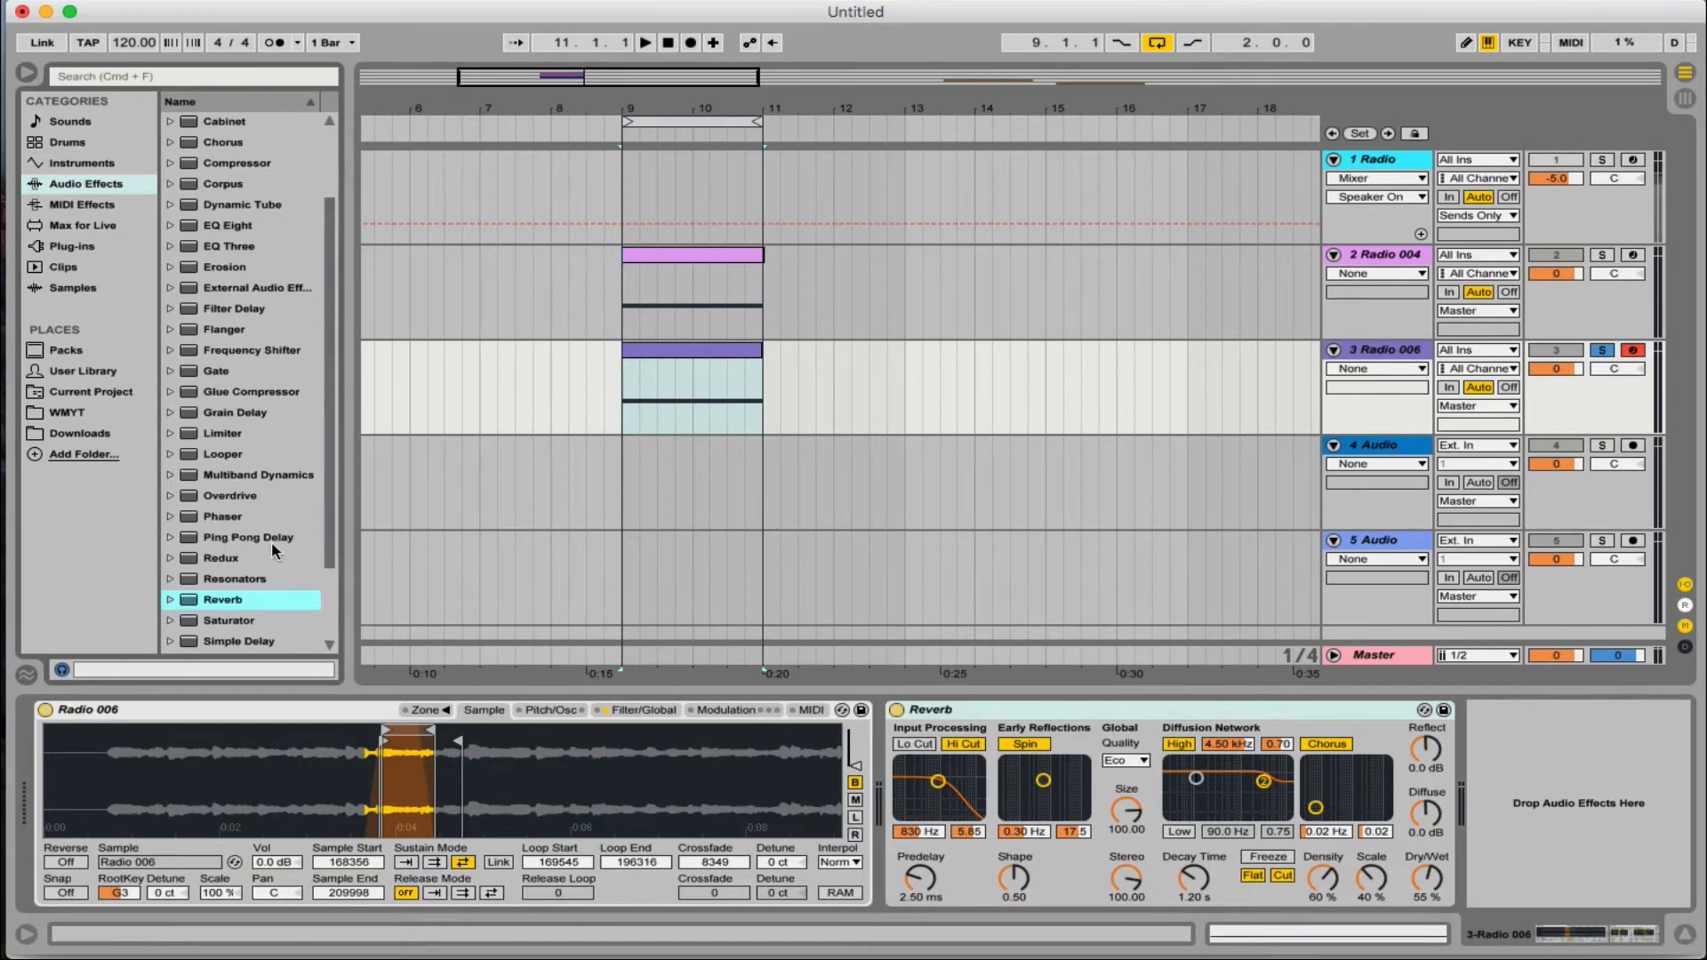
pyautogui.doubleClick(270, 537)
pyautogui.press('space')
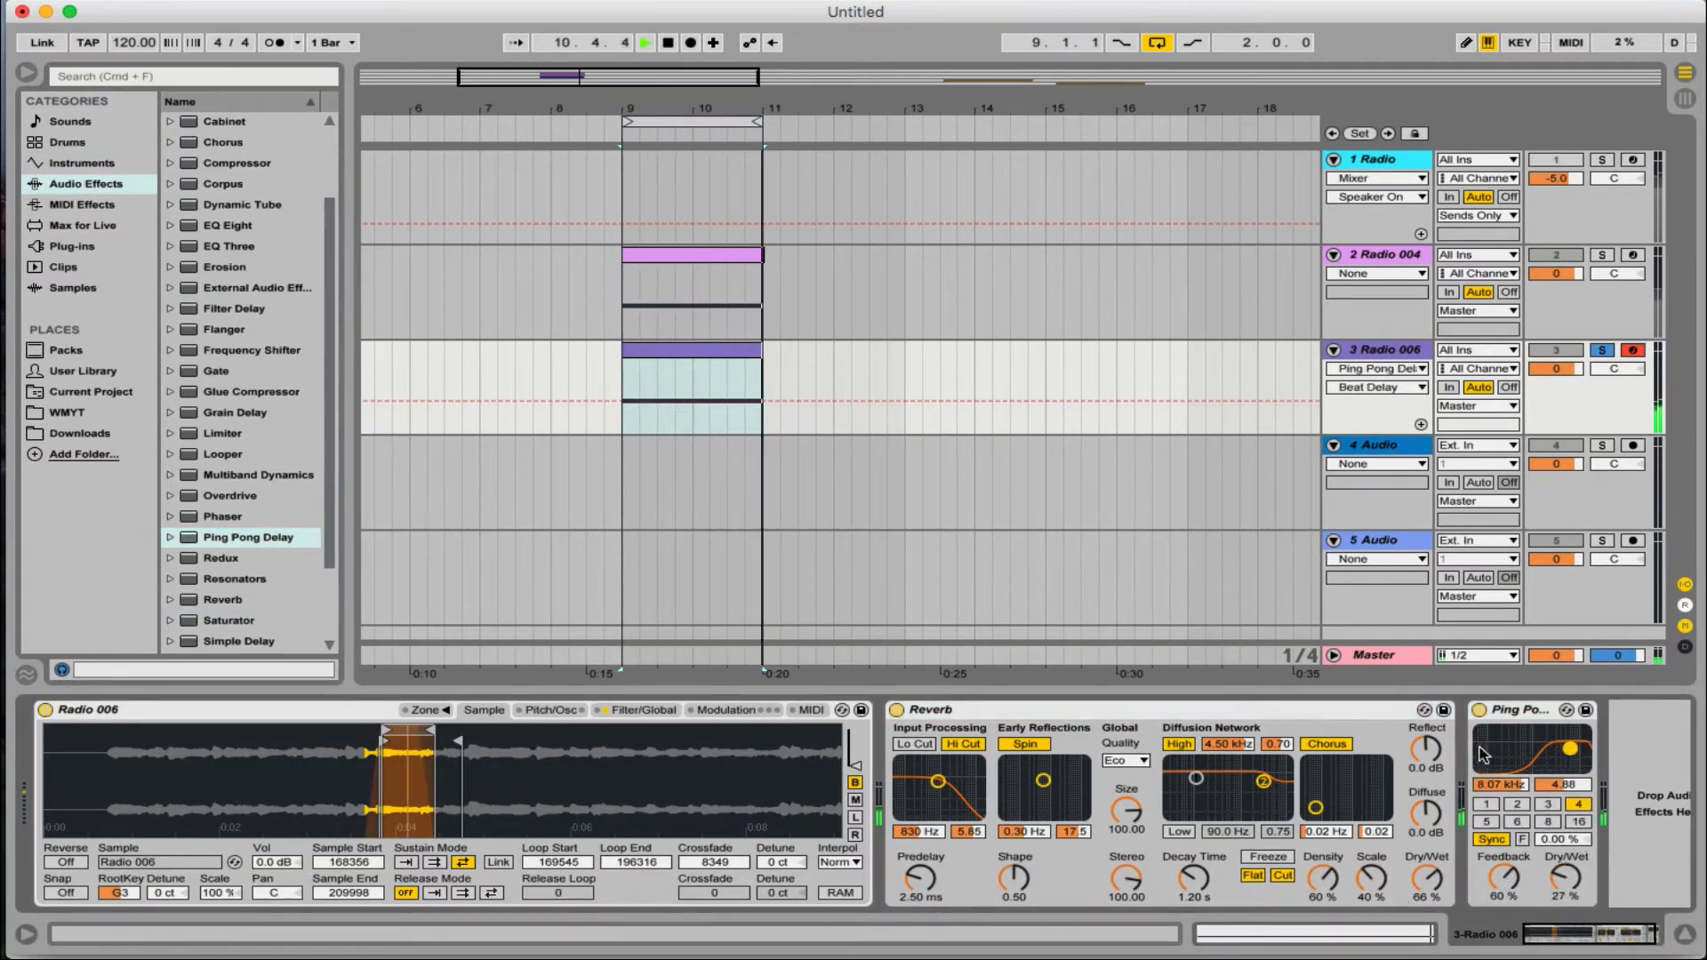
# Add an EQ Eight after the delay and shape its first band into a gentle low cut at 139 Hz with Q 0.28
pyautogui.moveTo(228, 225); pyautogui.dragTo(773, 404)
pyautogui.click(1202, 878)
pyautogui.click(1196, 764)
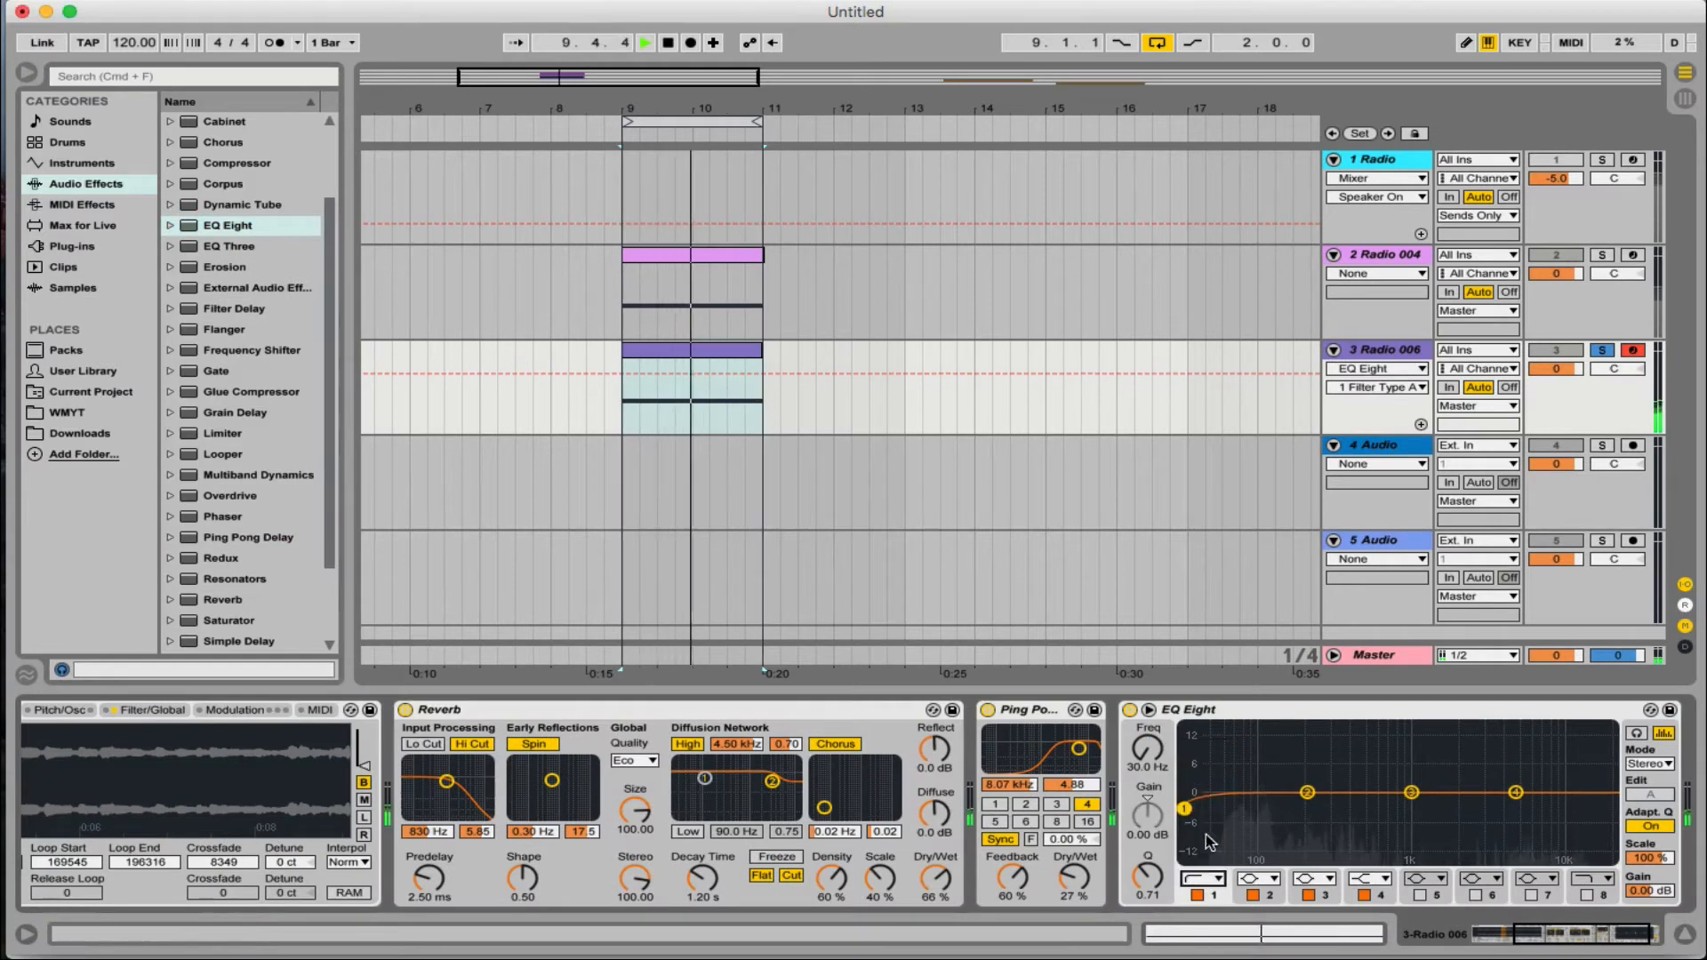
pyautogui.moveTo(1181, 808); pyautogui.dragTo(1502, 772)
pyautogui.moveTo(1379, 808); pyautogui.dragTo(1283, 833)
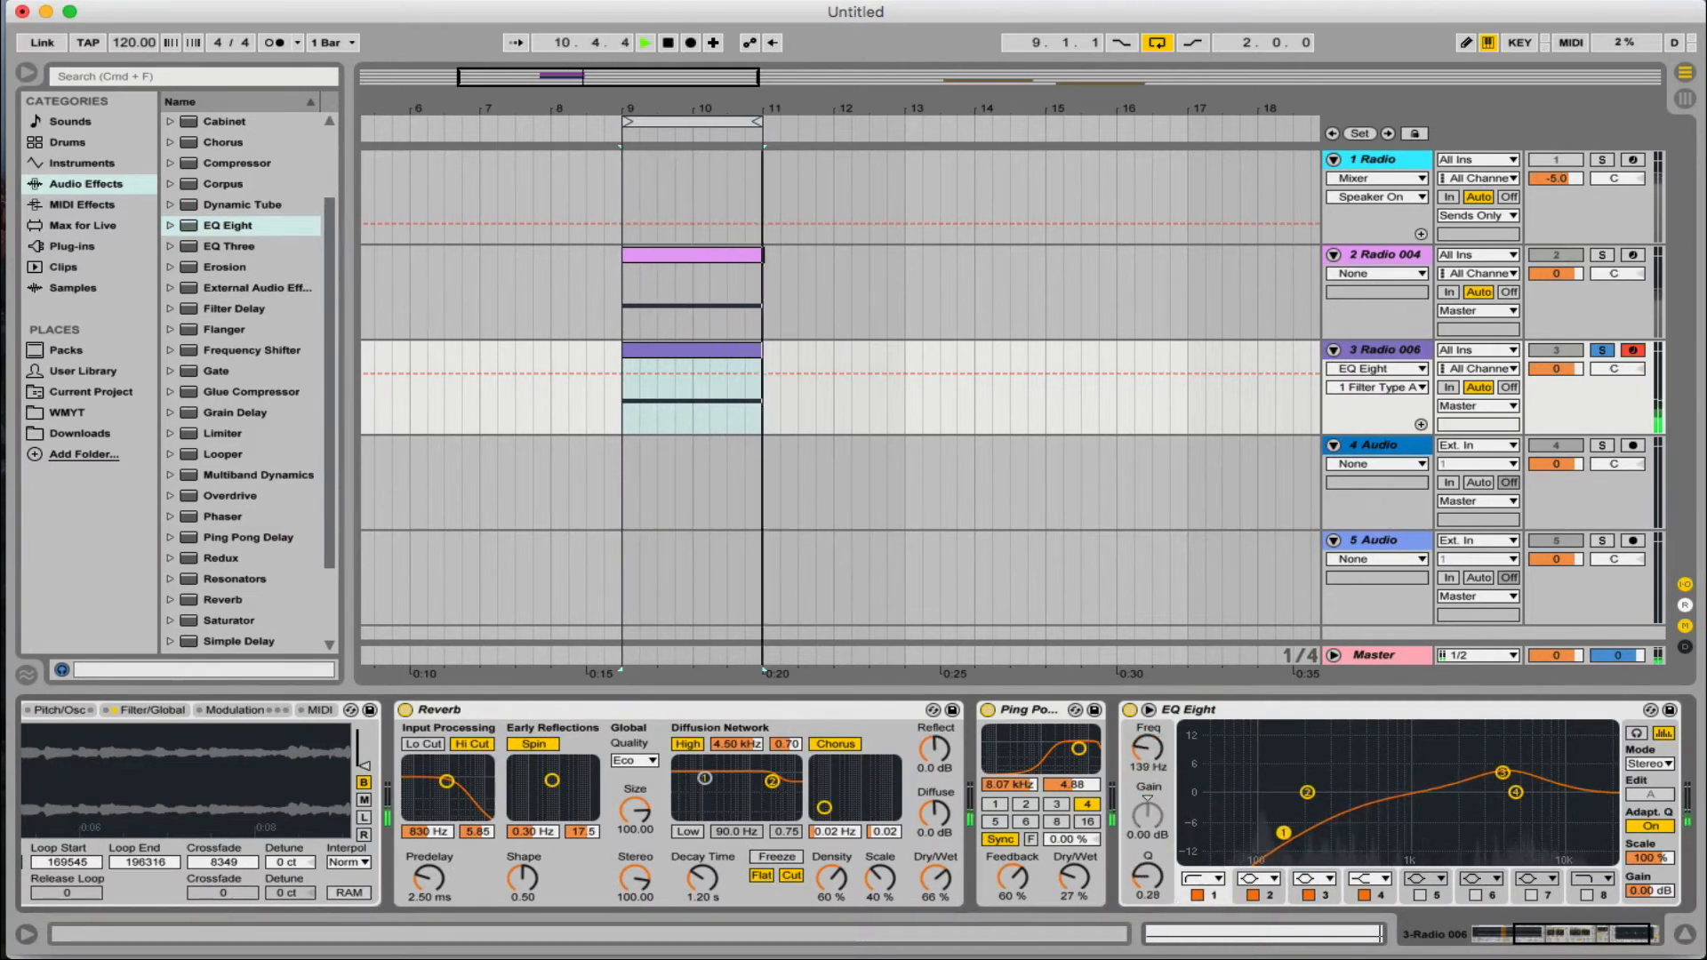
# Set EQ band 3 to 12.3 kHz at -1.61 dB, band 2 to 835 Hz at -11.5 dB, and the Reverb's Dry/Wet to 78%
pyautogui.moveTo(1502, 773); pyautogui.dragTo(1574, 800)
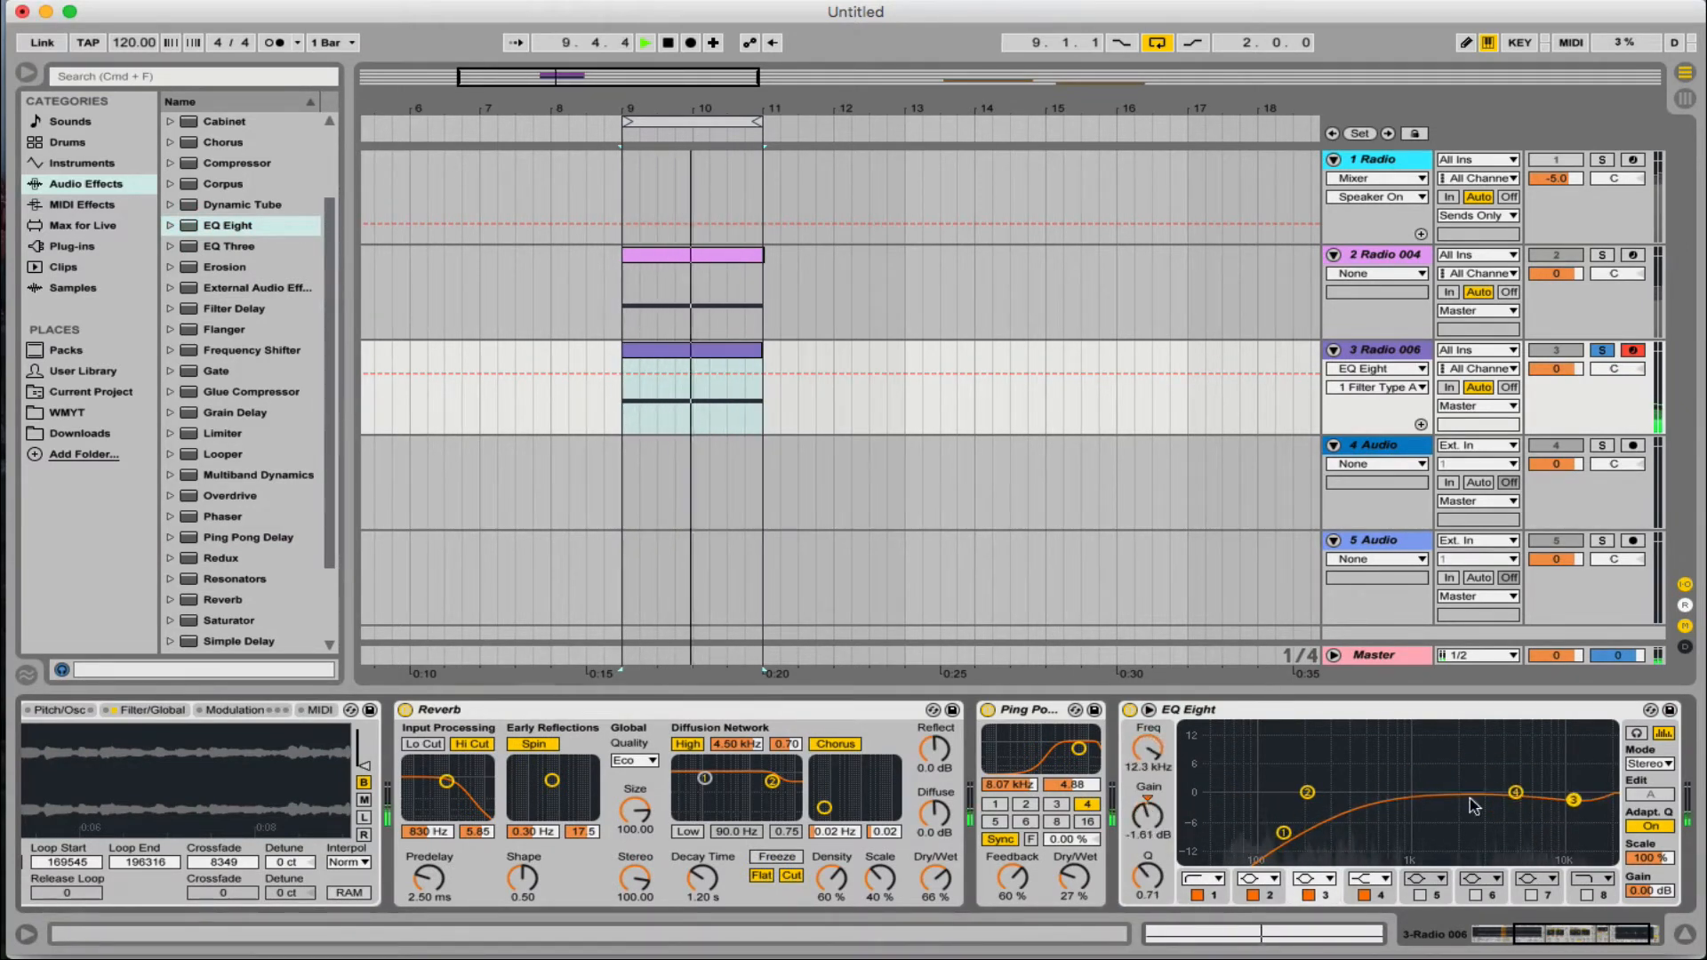
pyautogui.moveTo(1306, 792); pyautogui.dragTo(1401, 838)
pyautogui.moveTo(936, 878); pyautogui.dragTo(935, 868)
# Solo 2 Radio 004 as well with its volume at -12.1 dB, and set the Radio 006 Sampler's volume to -0.56 dB
pyautogui.click(1603, 256)
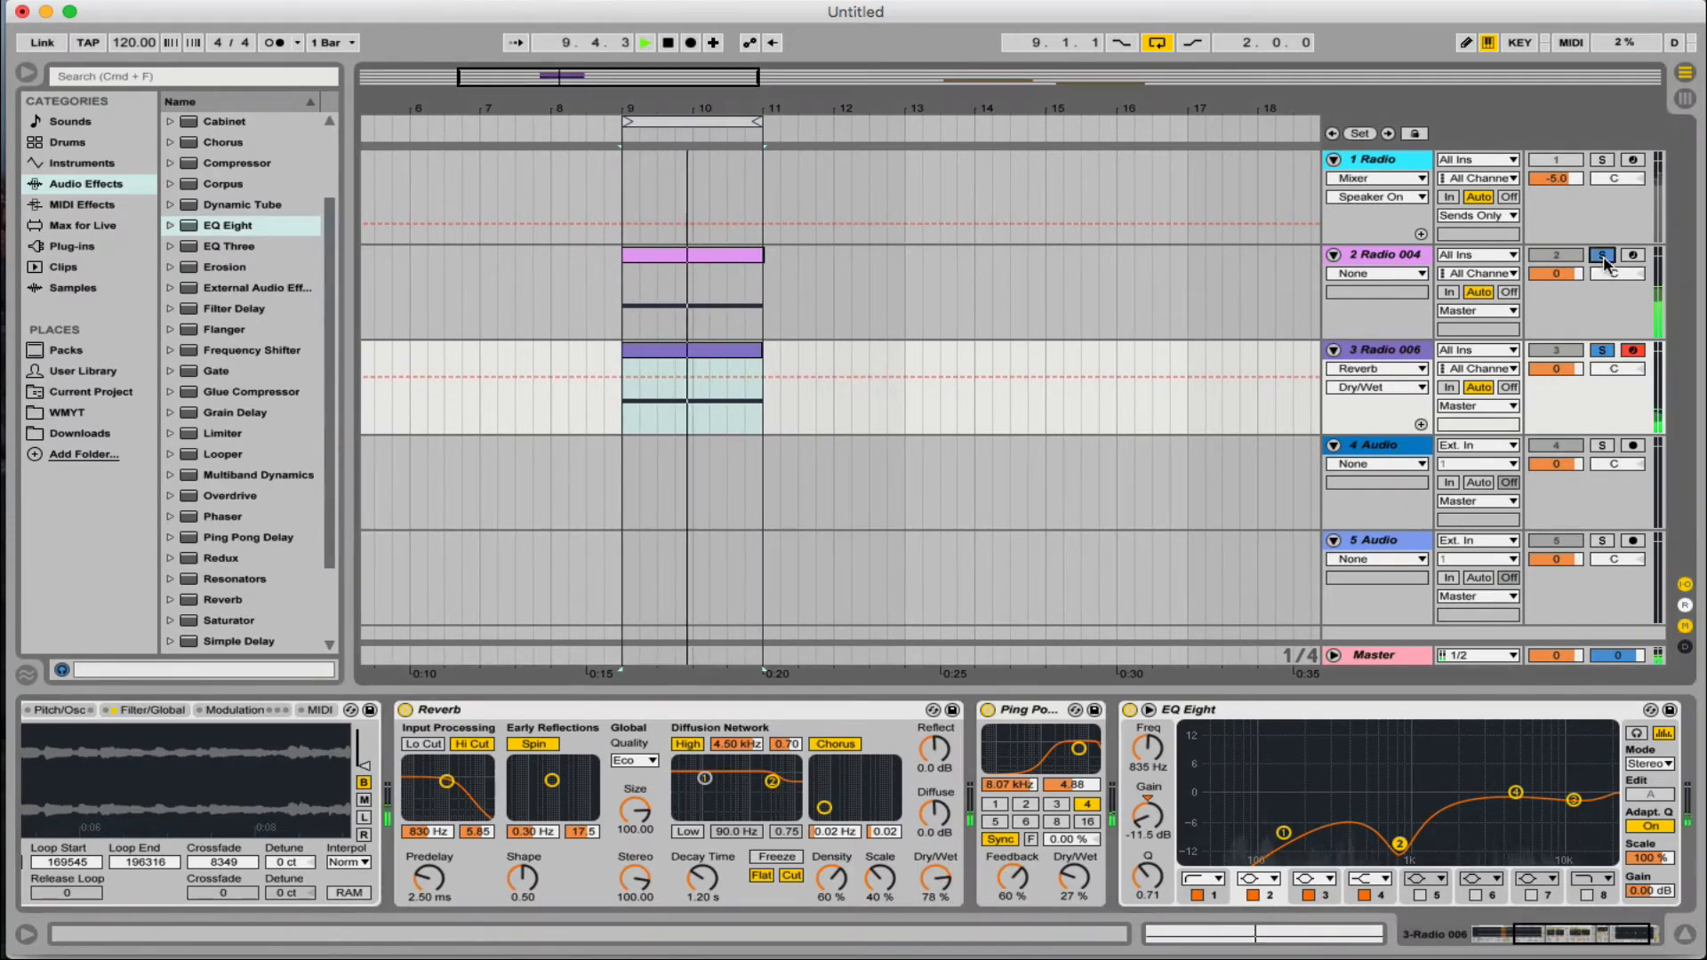
pyautogui.moveTo(1564, 276); pyautogui.dragTo(1565, 295)
pyautogui.click(1387, 352)
pyautogui.hscroll(-10, 640, 773)
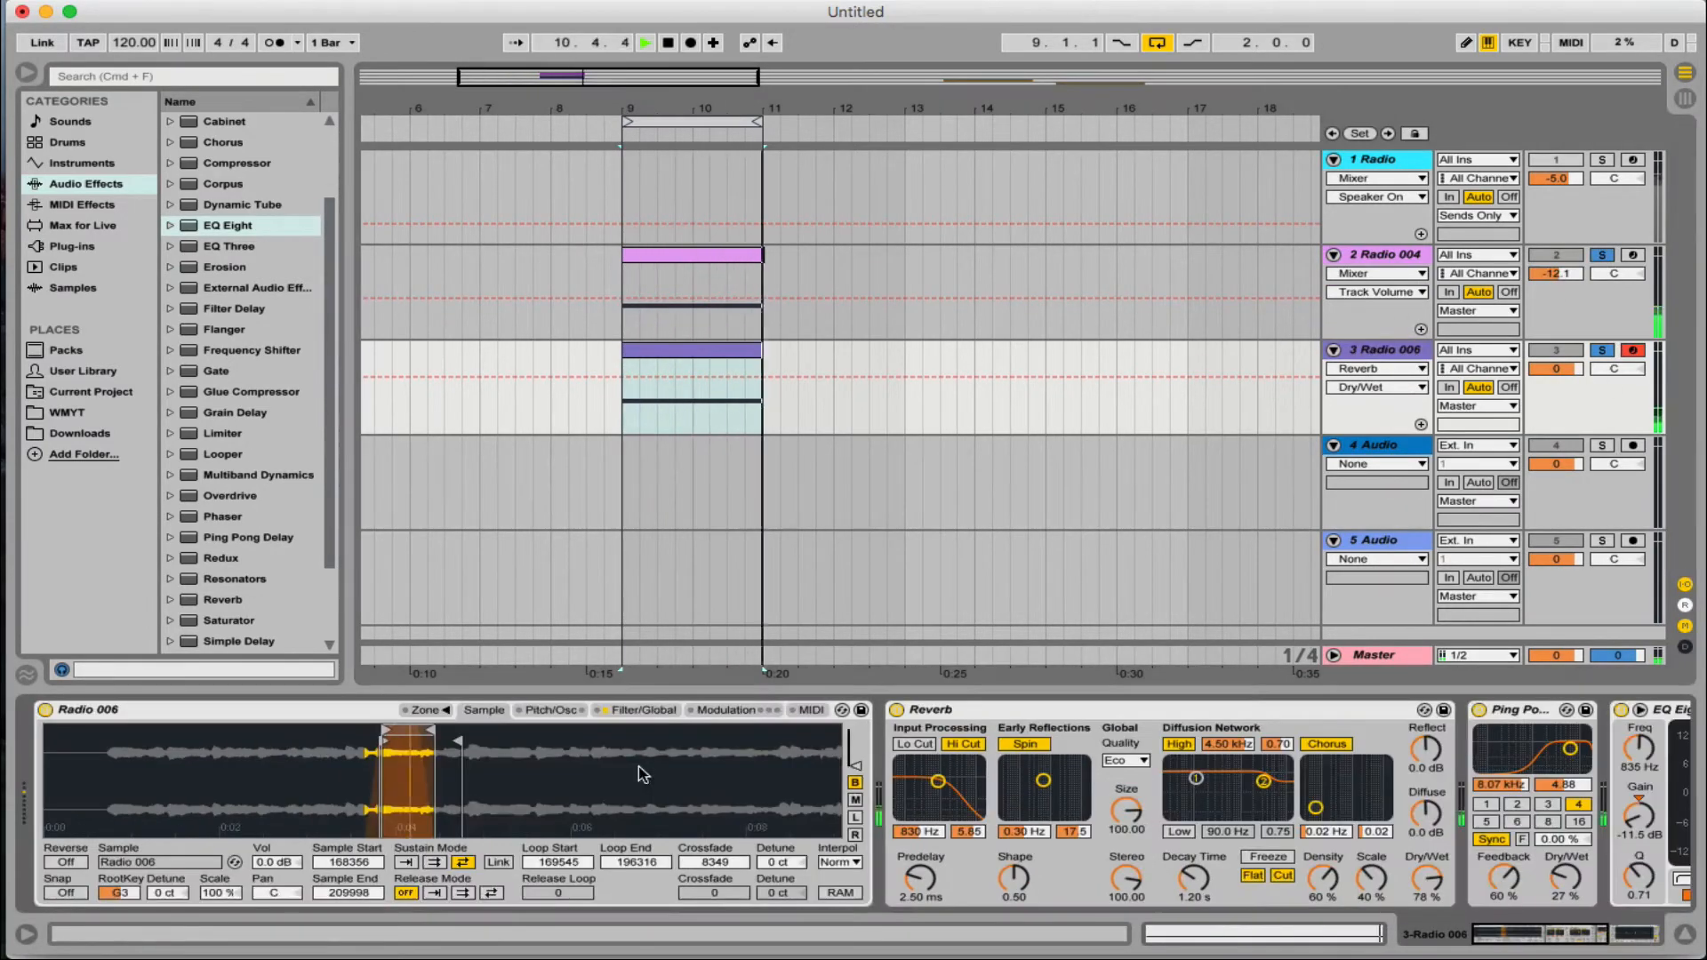
pyautogui.click(641, 711)
pyautogui.moveTo(610, 744); pyautogui.dragTo(610, 722)
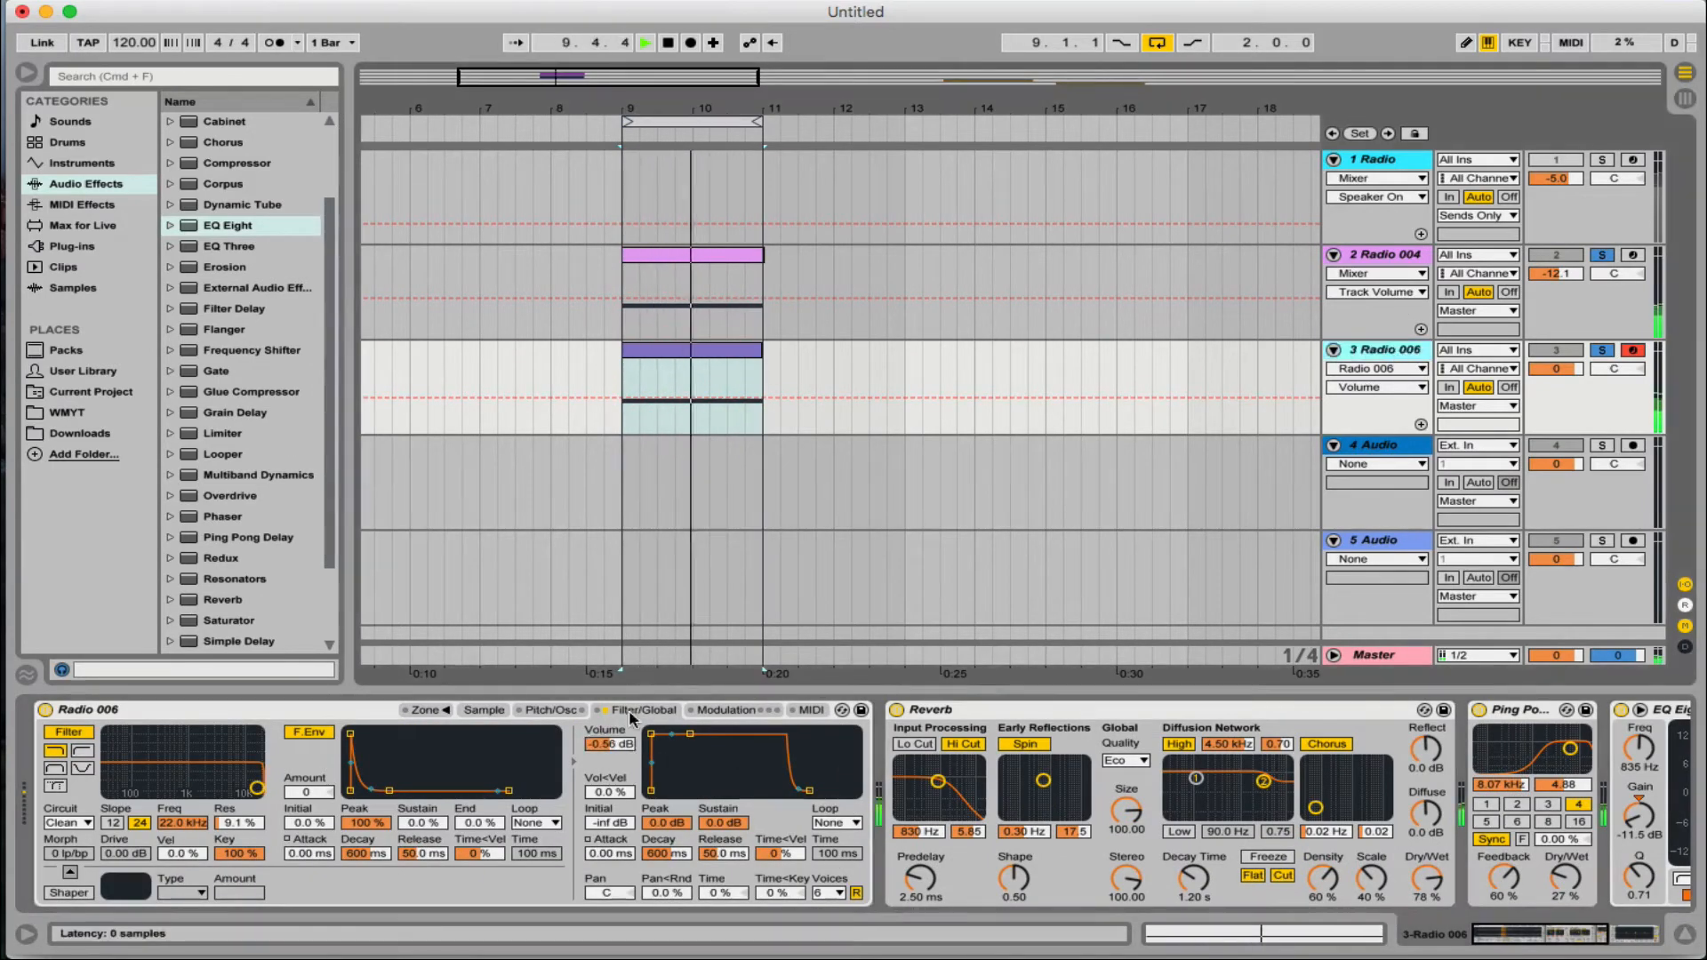
# Change the Radio 006 Sampler's root key to B3
pyautogui.click(487, 711)
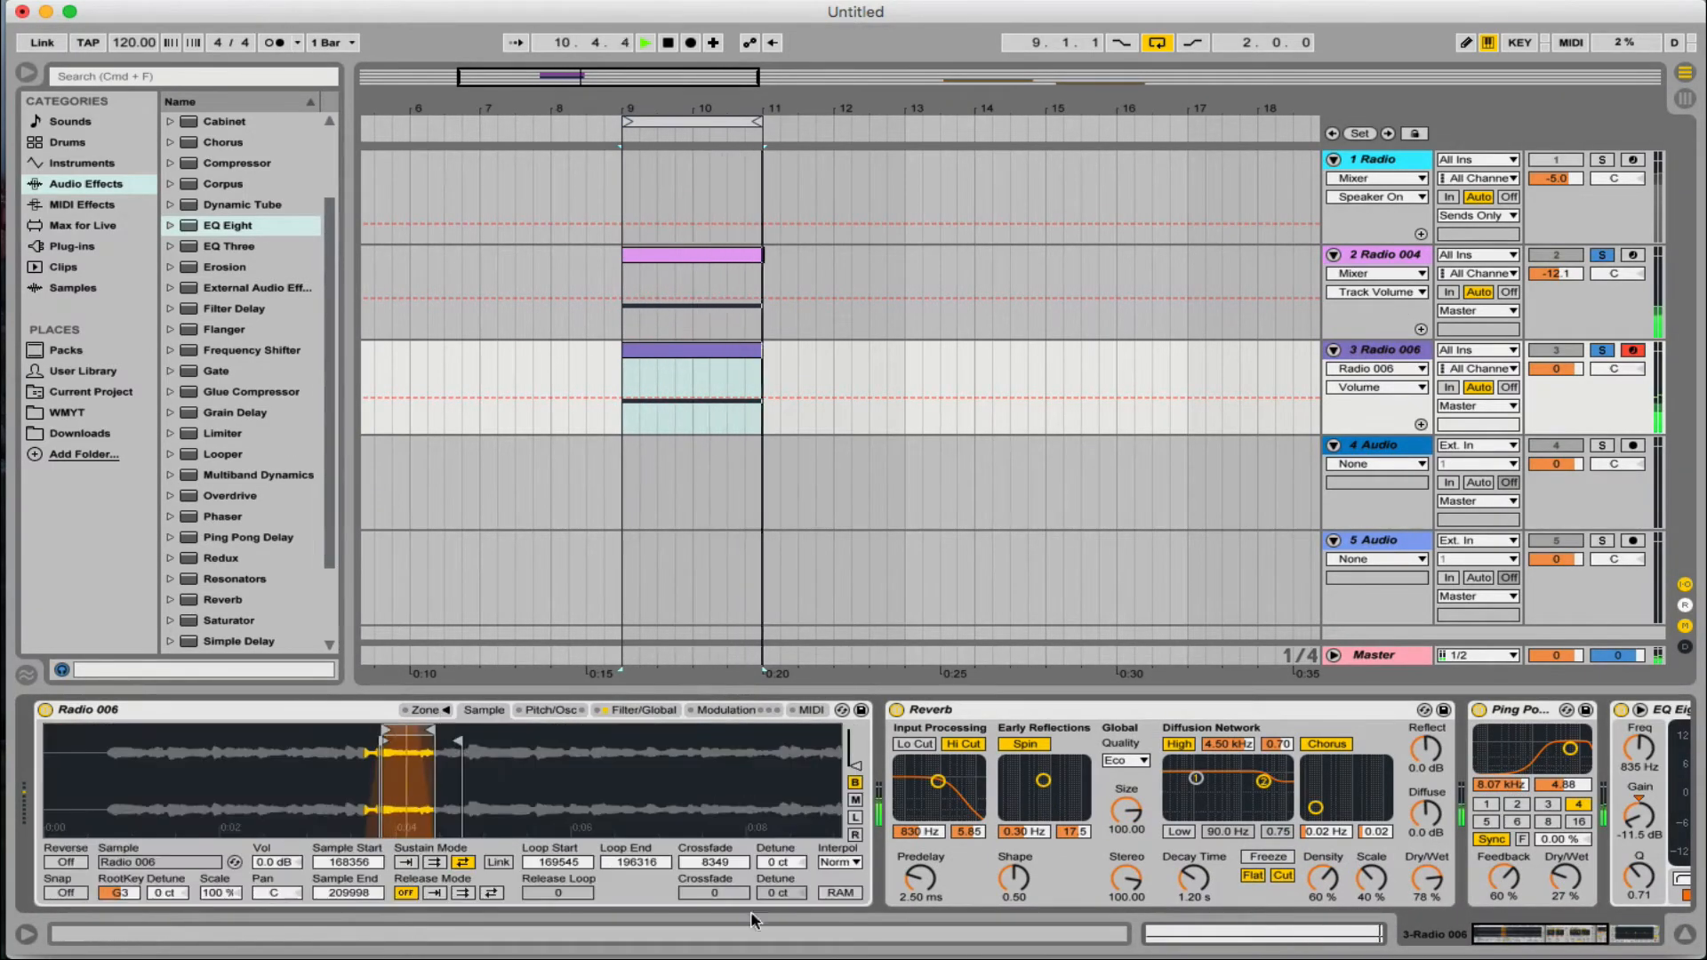
pyautogui.click(642, 712)
pyautogui.click(483, 711)
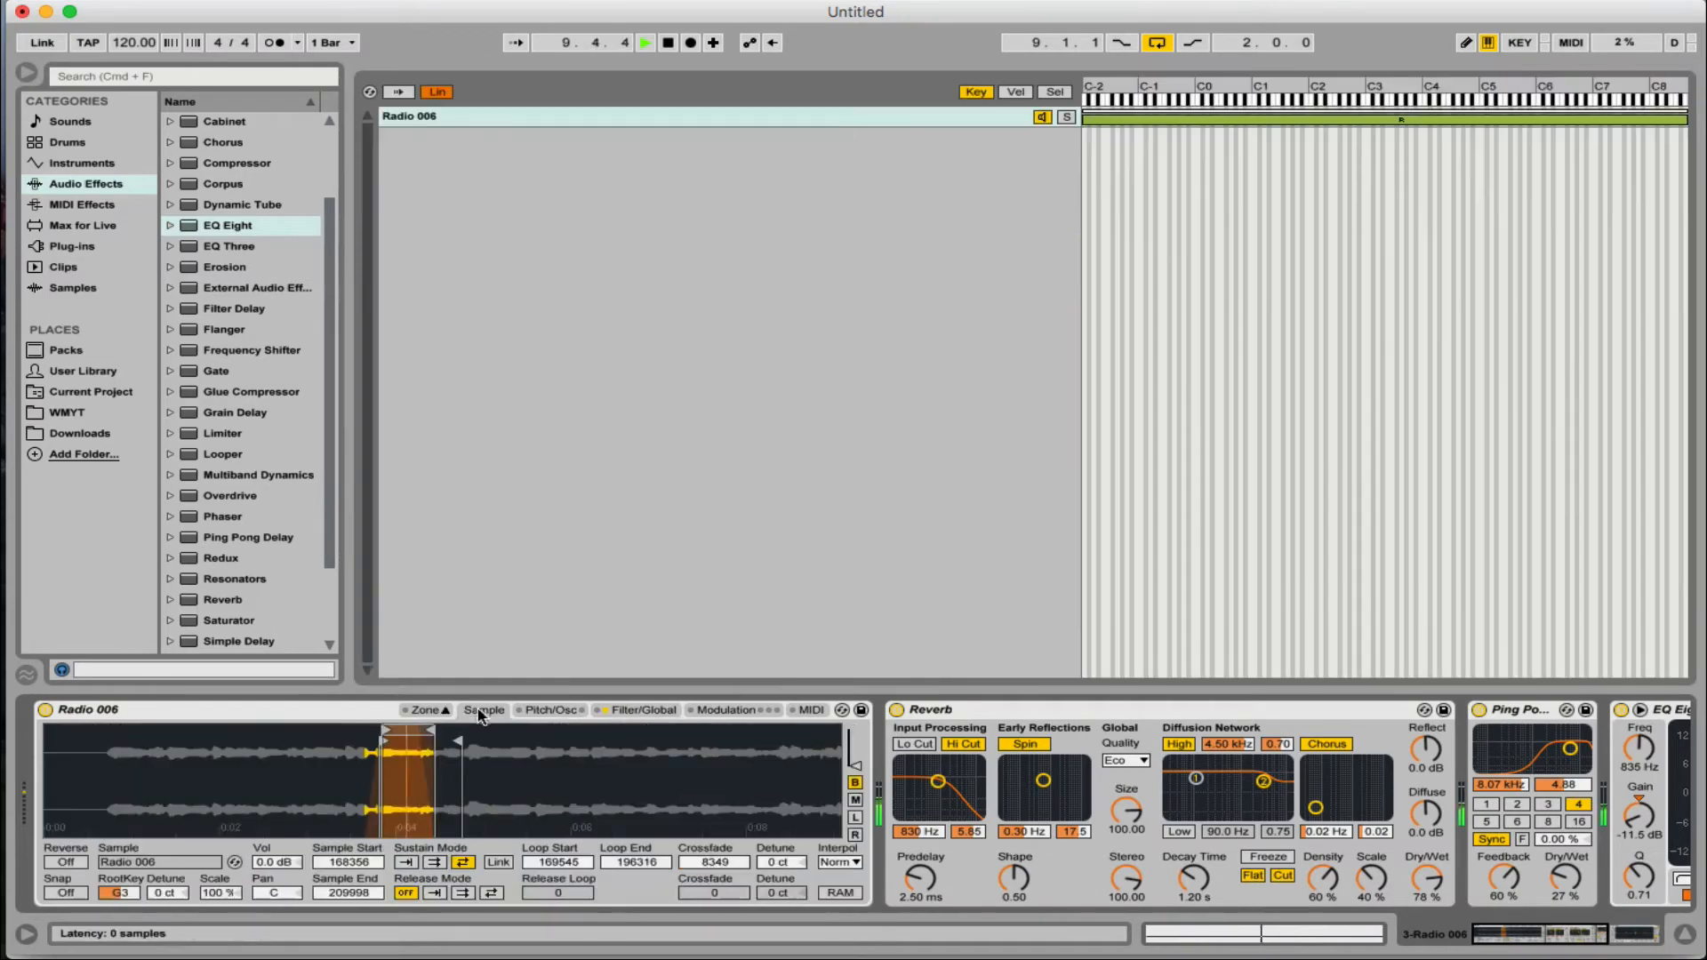
pyautogui.click(445, 710)
pyautogui.moveTo(120, 900); pyautogui.dragTo(122, 896)
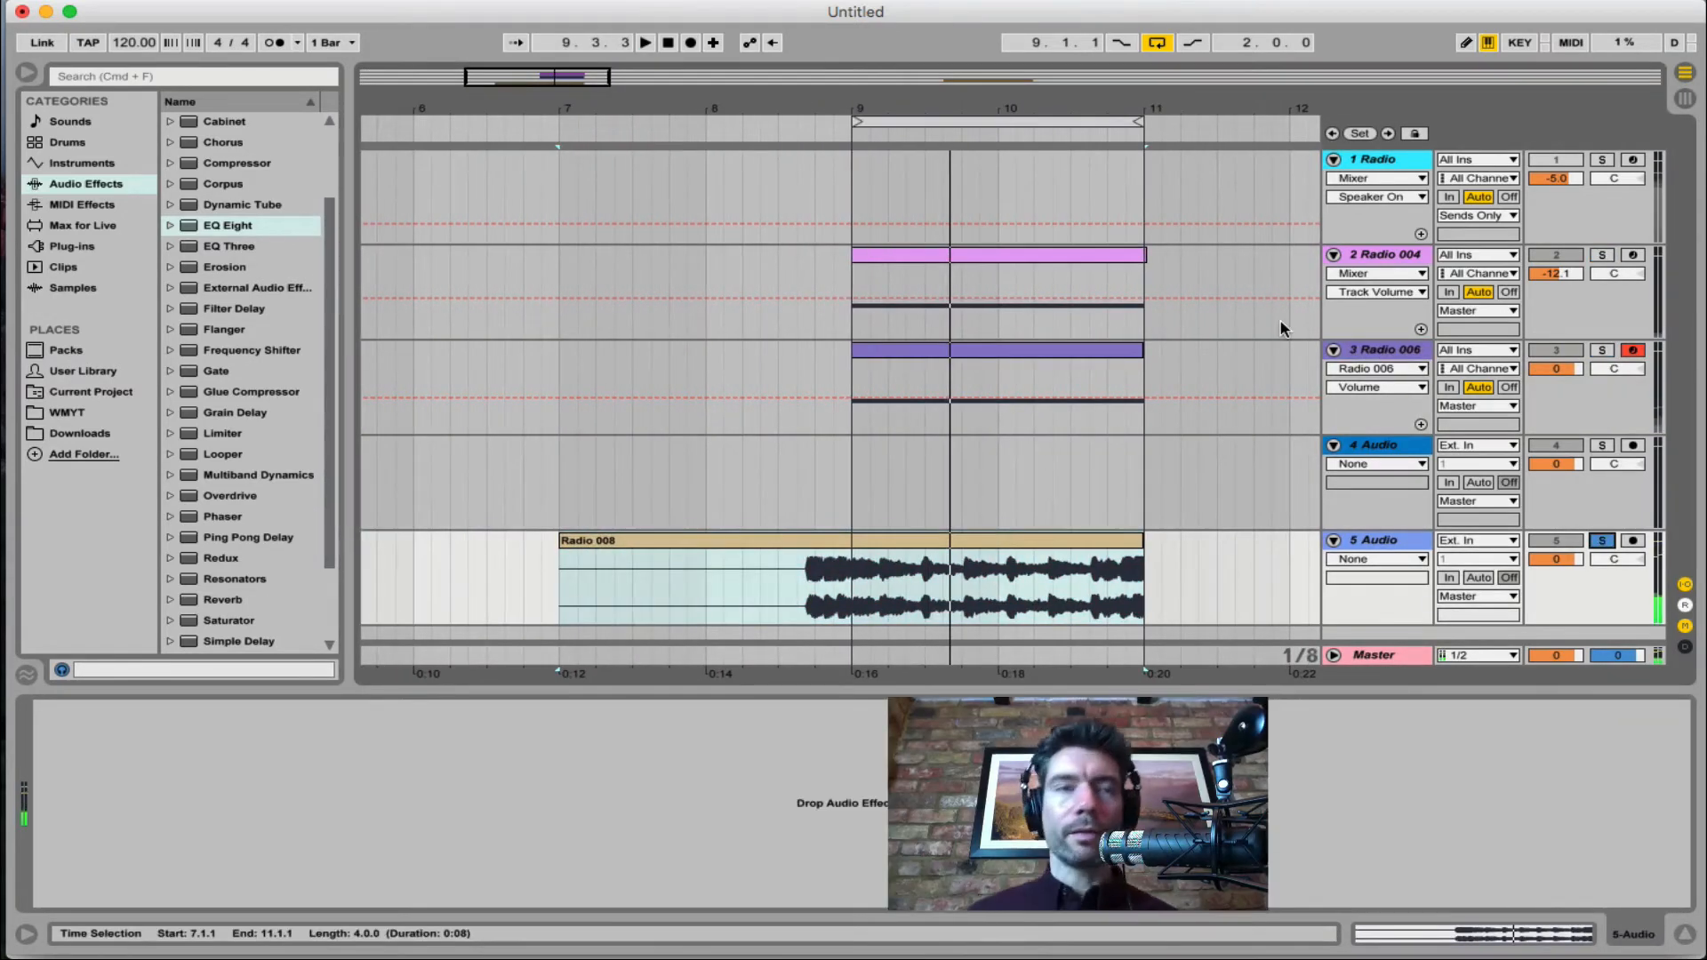
# Trim the silence from the start of the Radio 008 clip on 5 Audio, to 8.3.3, and play it
pyautogui.hscroll(-1, 1284, 329)
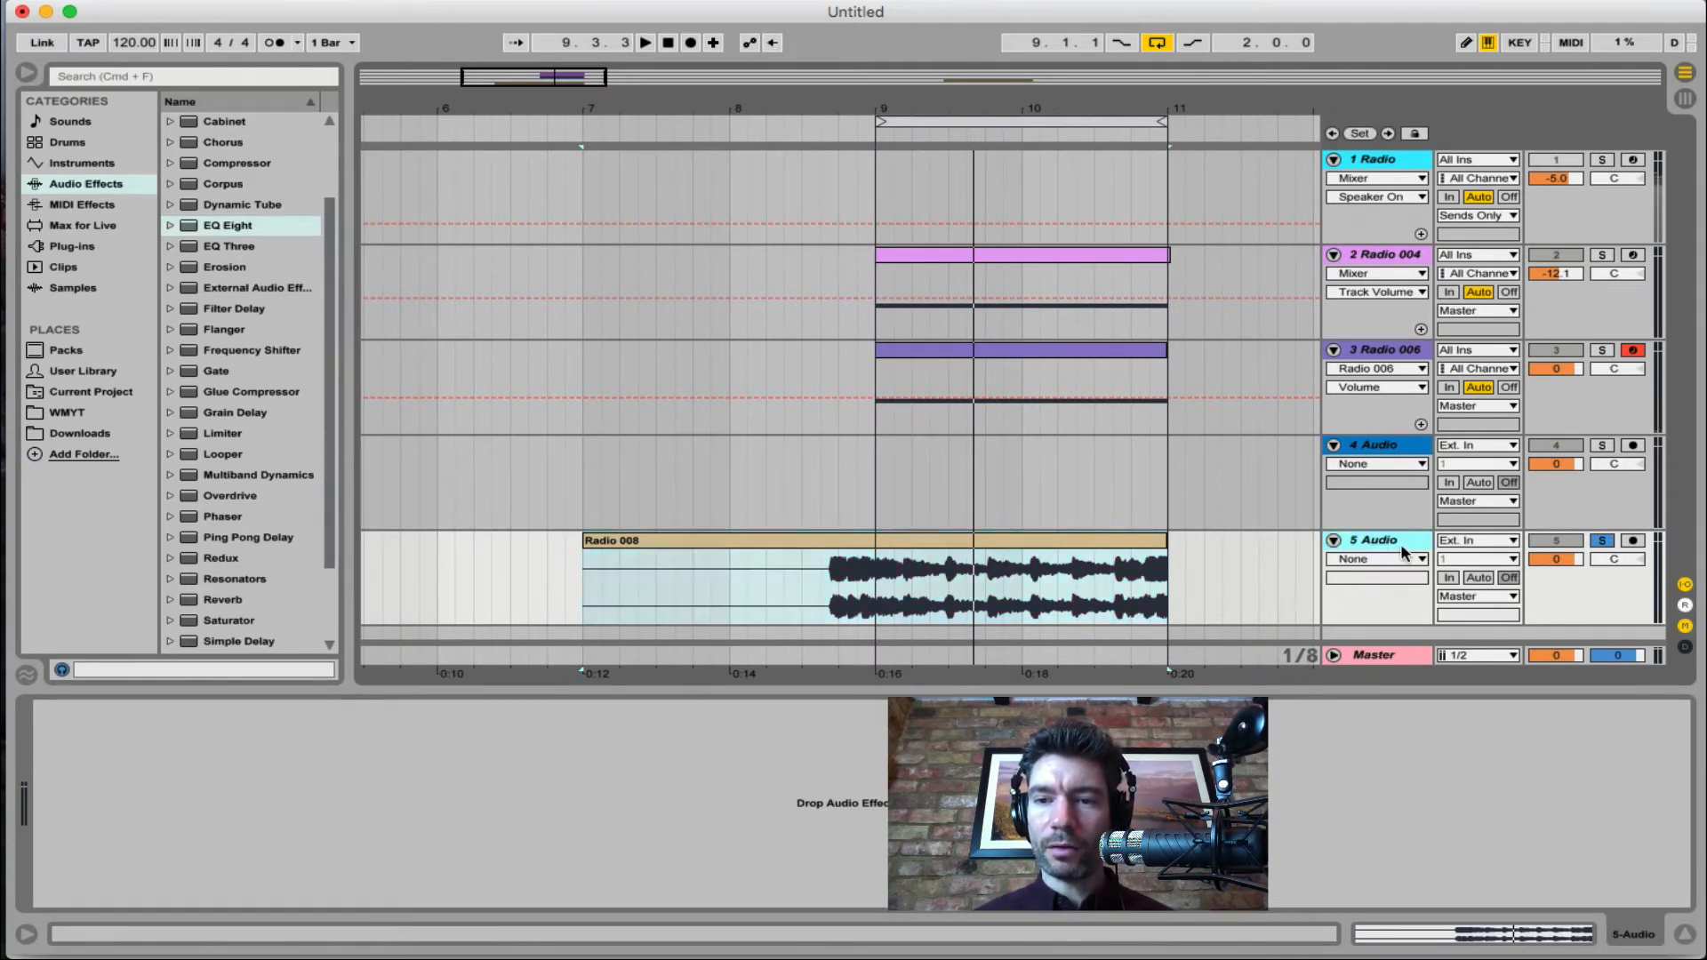
pyautogui.click(903, 538)
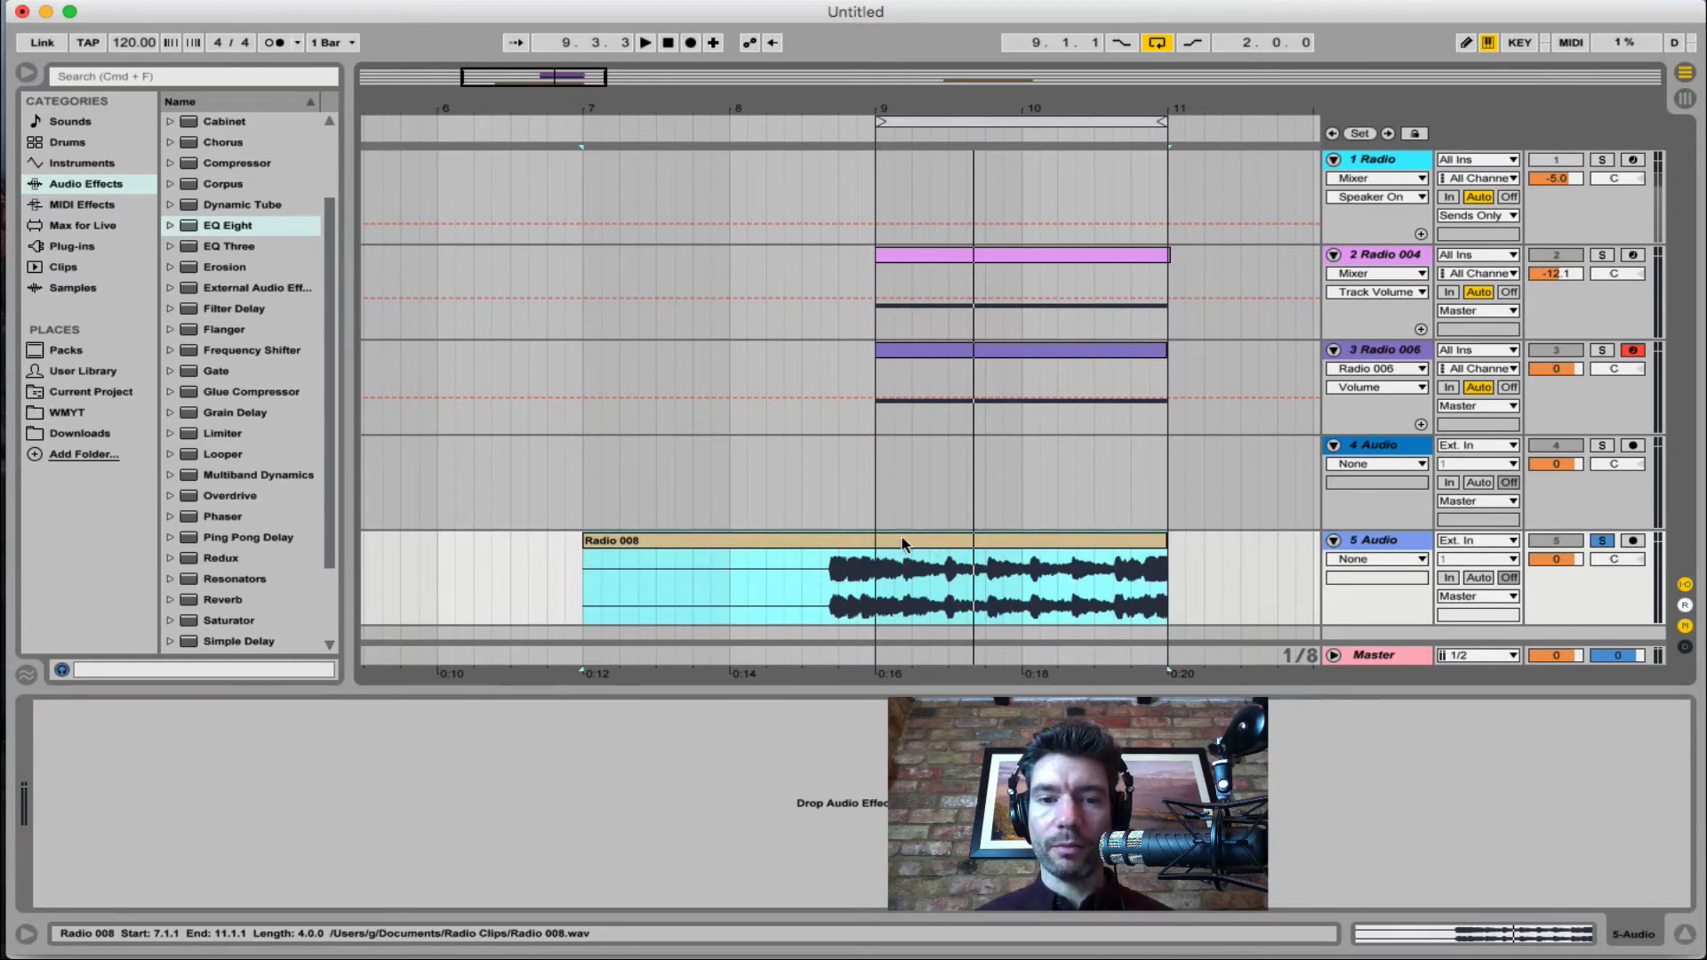
pyautogui.moveTo(583, 544); pyautogui.dragTo(831, 543)
pyautogui.press('space')
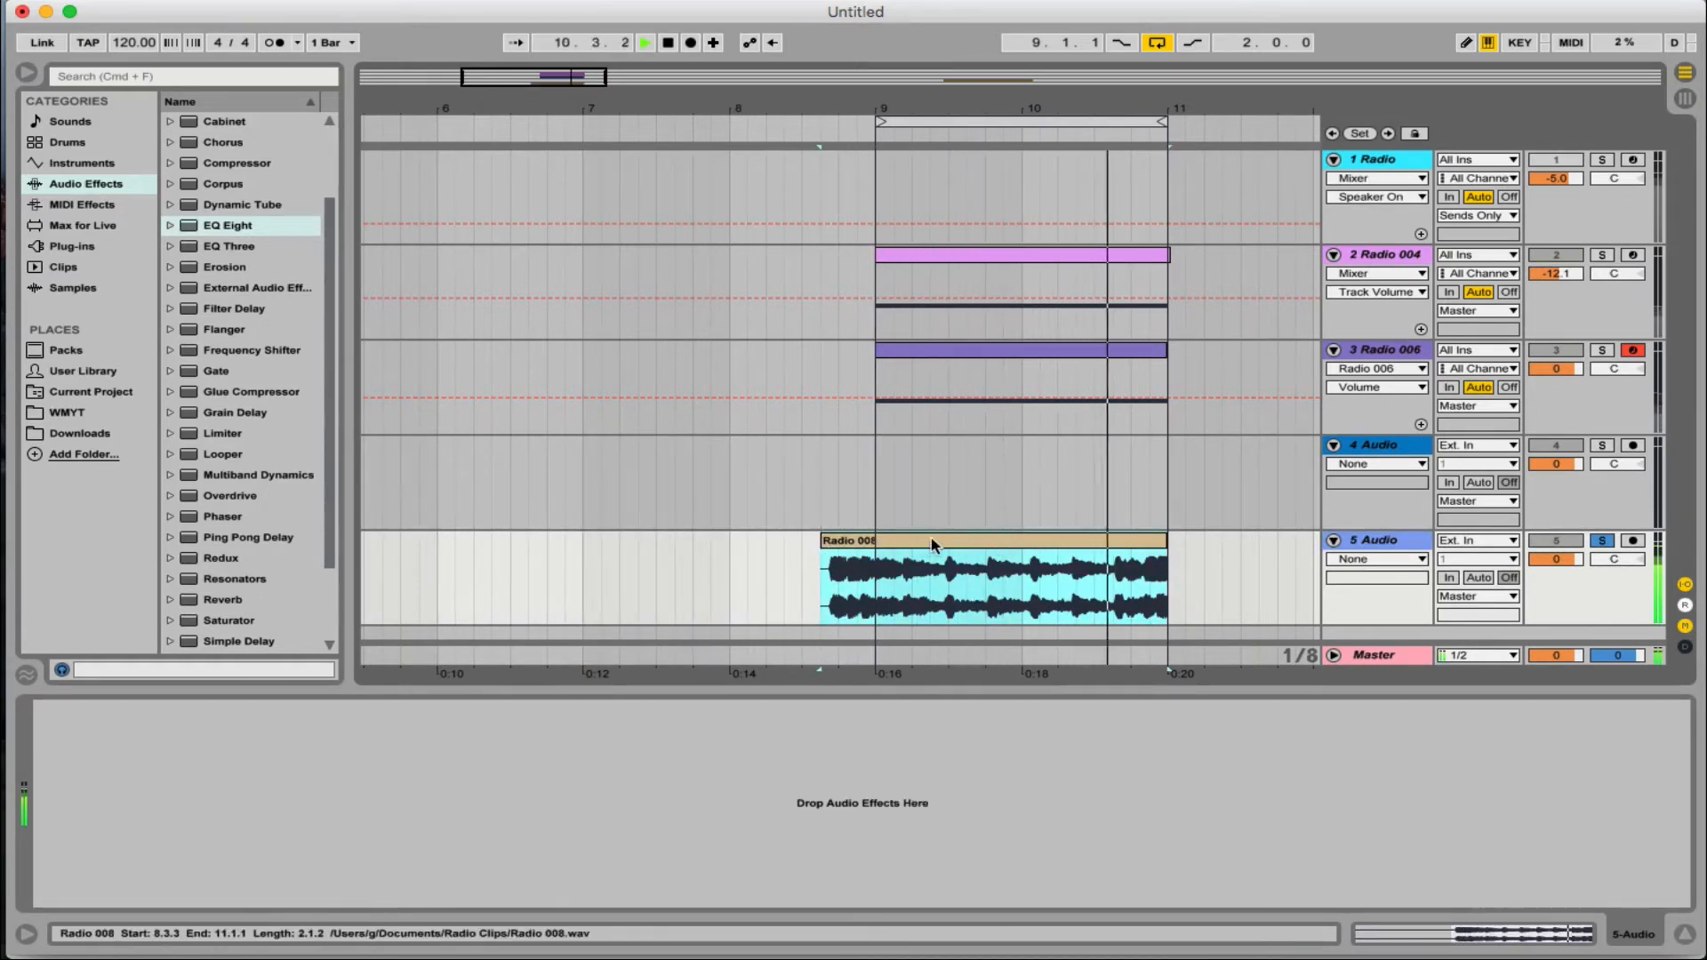
# Remove the opening part of the Radio 008 clip, move the remainder to start at 9.1.1 and play it
pyautogui.press('space')
pyautogui.click(953, 578)
pyautogui.moveTo(963, 502); pyautogui.dragTo(934, 480)
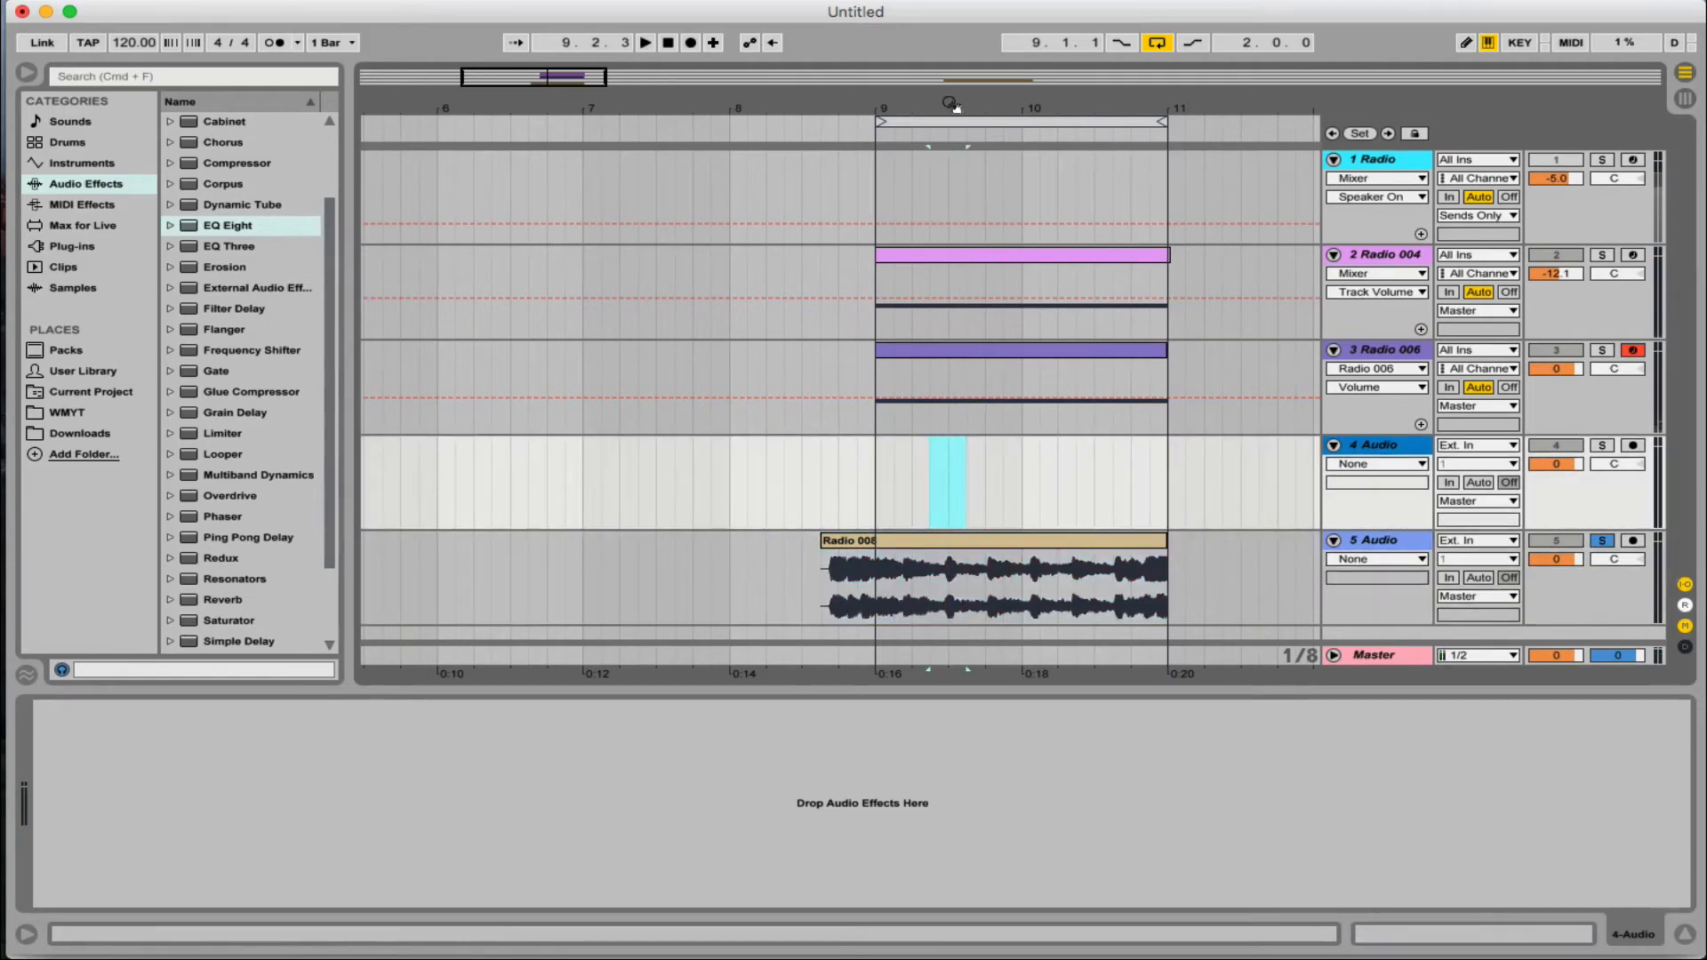
pyautogui.moveTo(953, 104); pyautogui.dragTo(935, 74)
pyautogui.click(876, 584)
pyautogui.click(867, 541)
pyautogui.press('Delete')
pyautogui.moveTo(973, 541); pyautogui.dragTo(811, 549)
pyautogui.press('space')
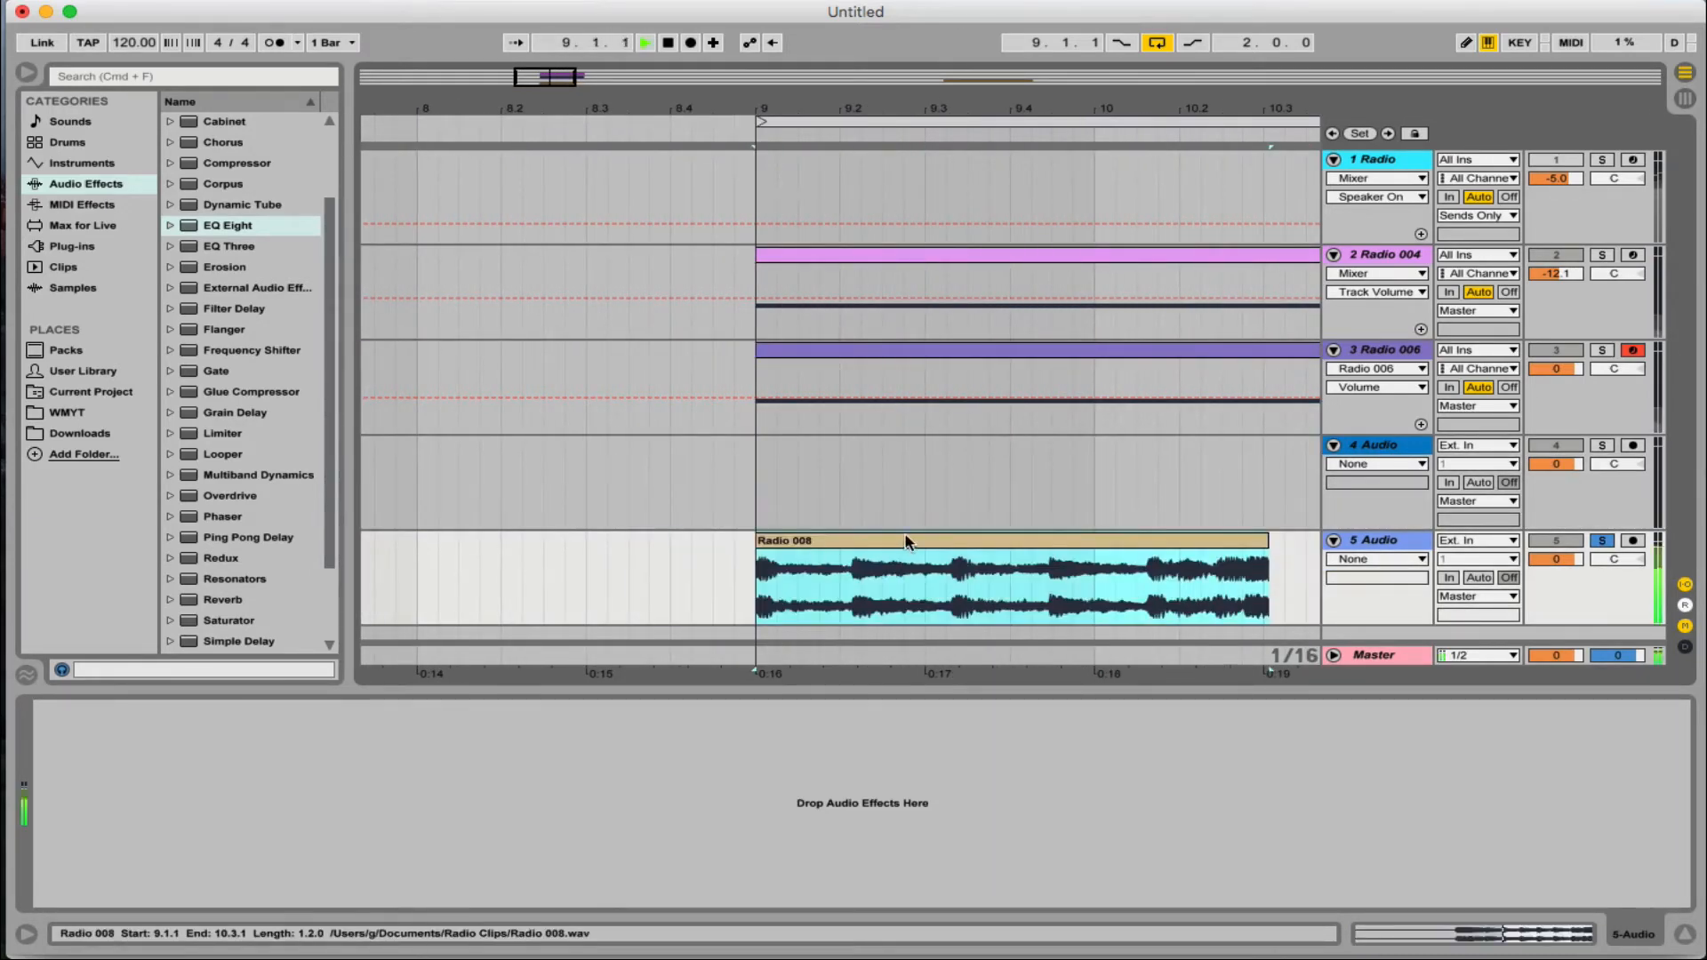
# Shorten the Radio 008 clip so it ends on the attack just before 9.4.3
pyautogui.press('space')
pyautogui.moveTo(1267, 537); pyautogui.dragTo(1056, 551)
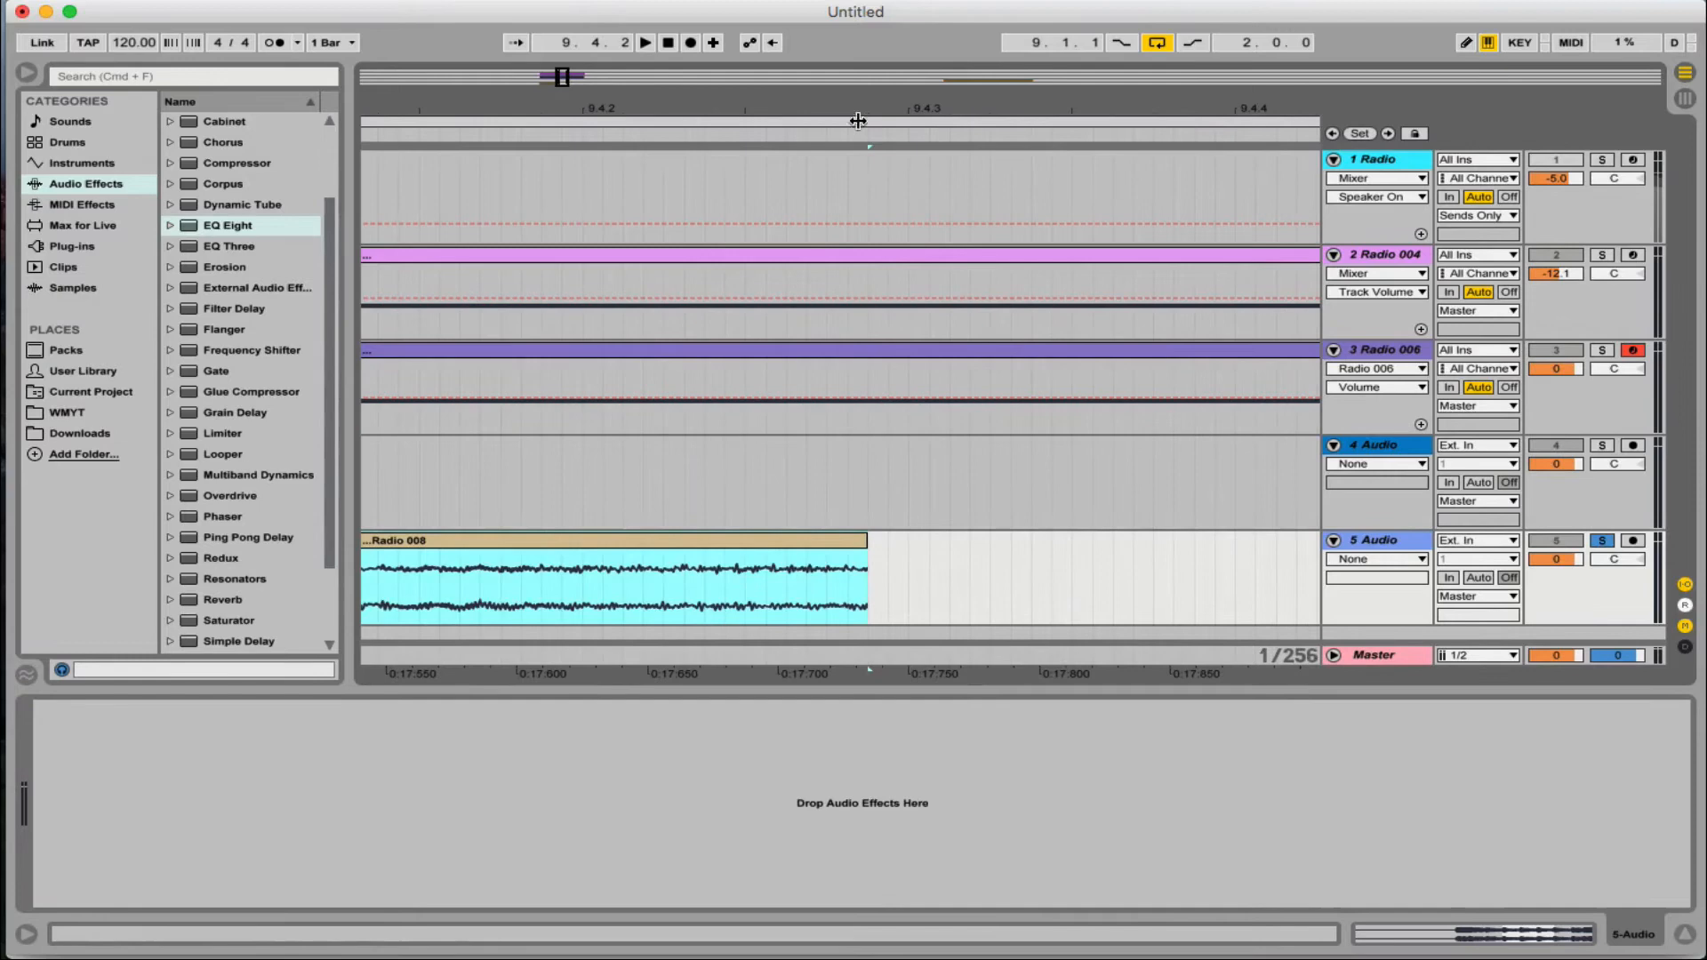
pyautogui.moveTo(860, 111); pyautogui.dragTo(910, 111)
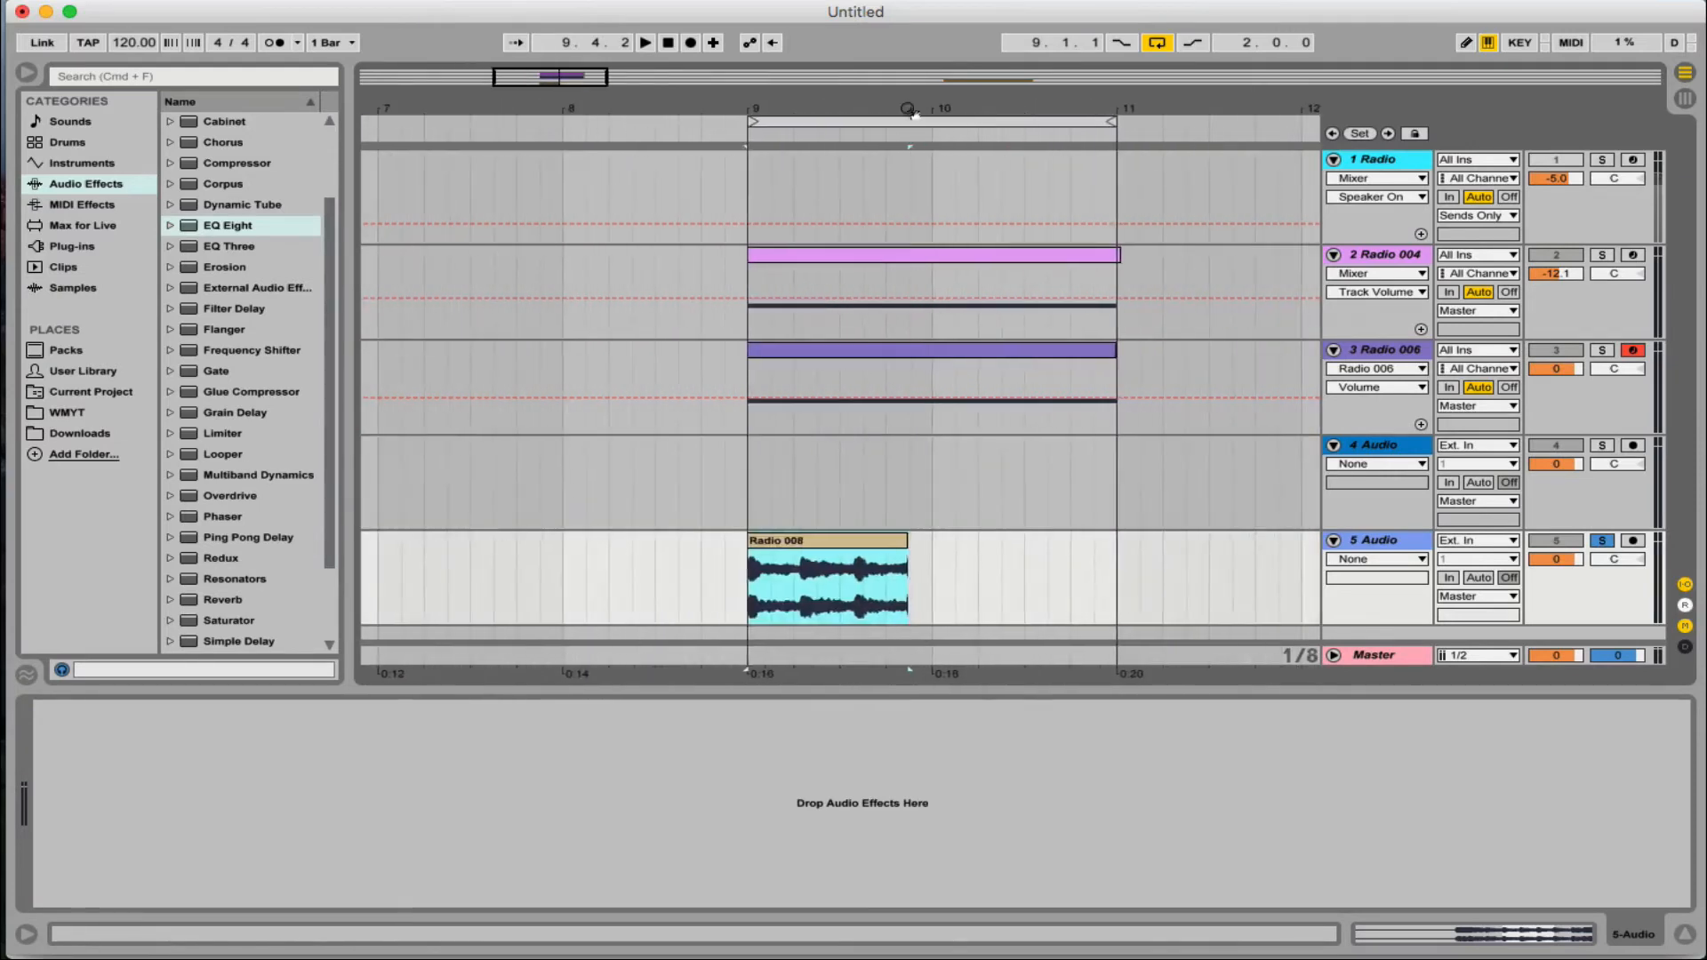
# Warp the Radio 008 passage to fill exactly one bar from 1 to 2, and extend the clip's end to bar 10
pyautogui.doubleClick(871, 540)
pyautogui.moveTo(1200, 363)
pyautogui.mouseDown()
pyautogui.moveTo(1200, 378)
pyautogui.moveTo(1699, 362)
pyautogui.moveTo(1403, 378)
pyautogui.mouseUp()
pyautogui.rightClick(1173, 375)
pyautogui.click(1223, 389)
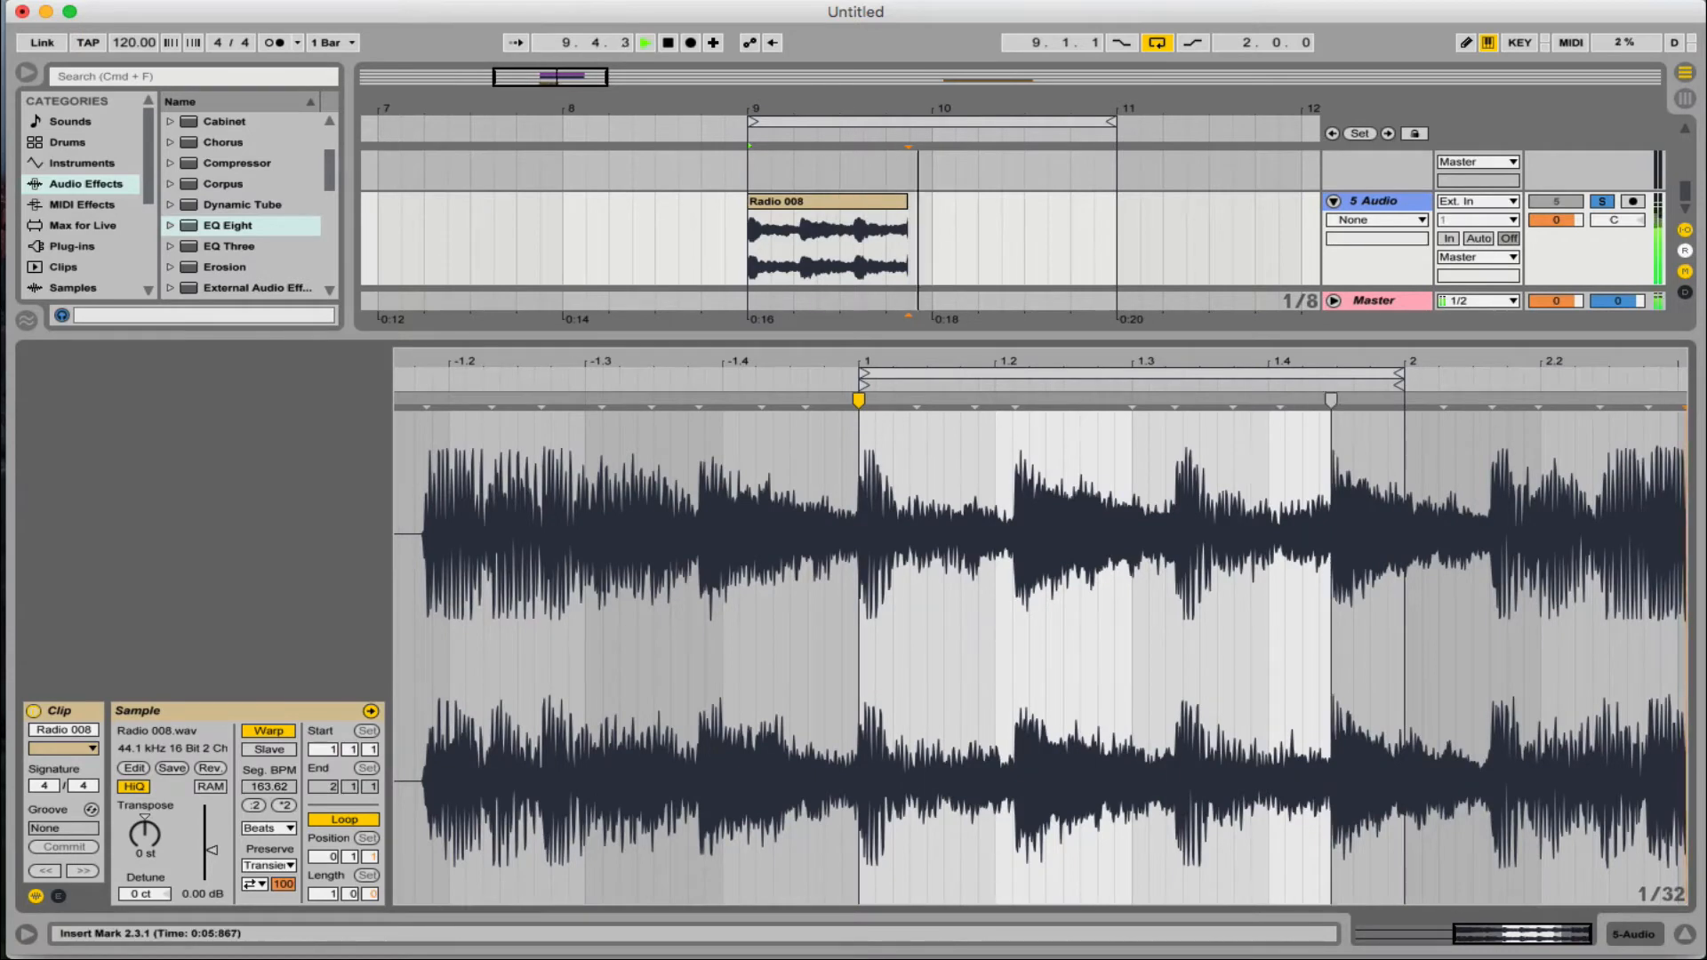
pyautogui.moveTo(1493, 401); pyautogui.dragTo(1404, 401)
pyautogui.press('space')
pyautogui.moveTo(906, 203); pyautogui.dragTo(928, 203)
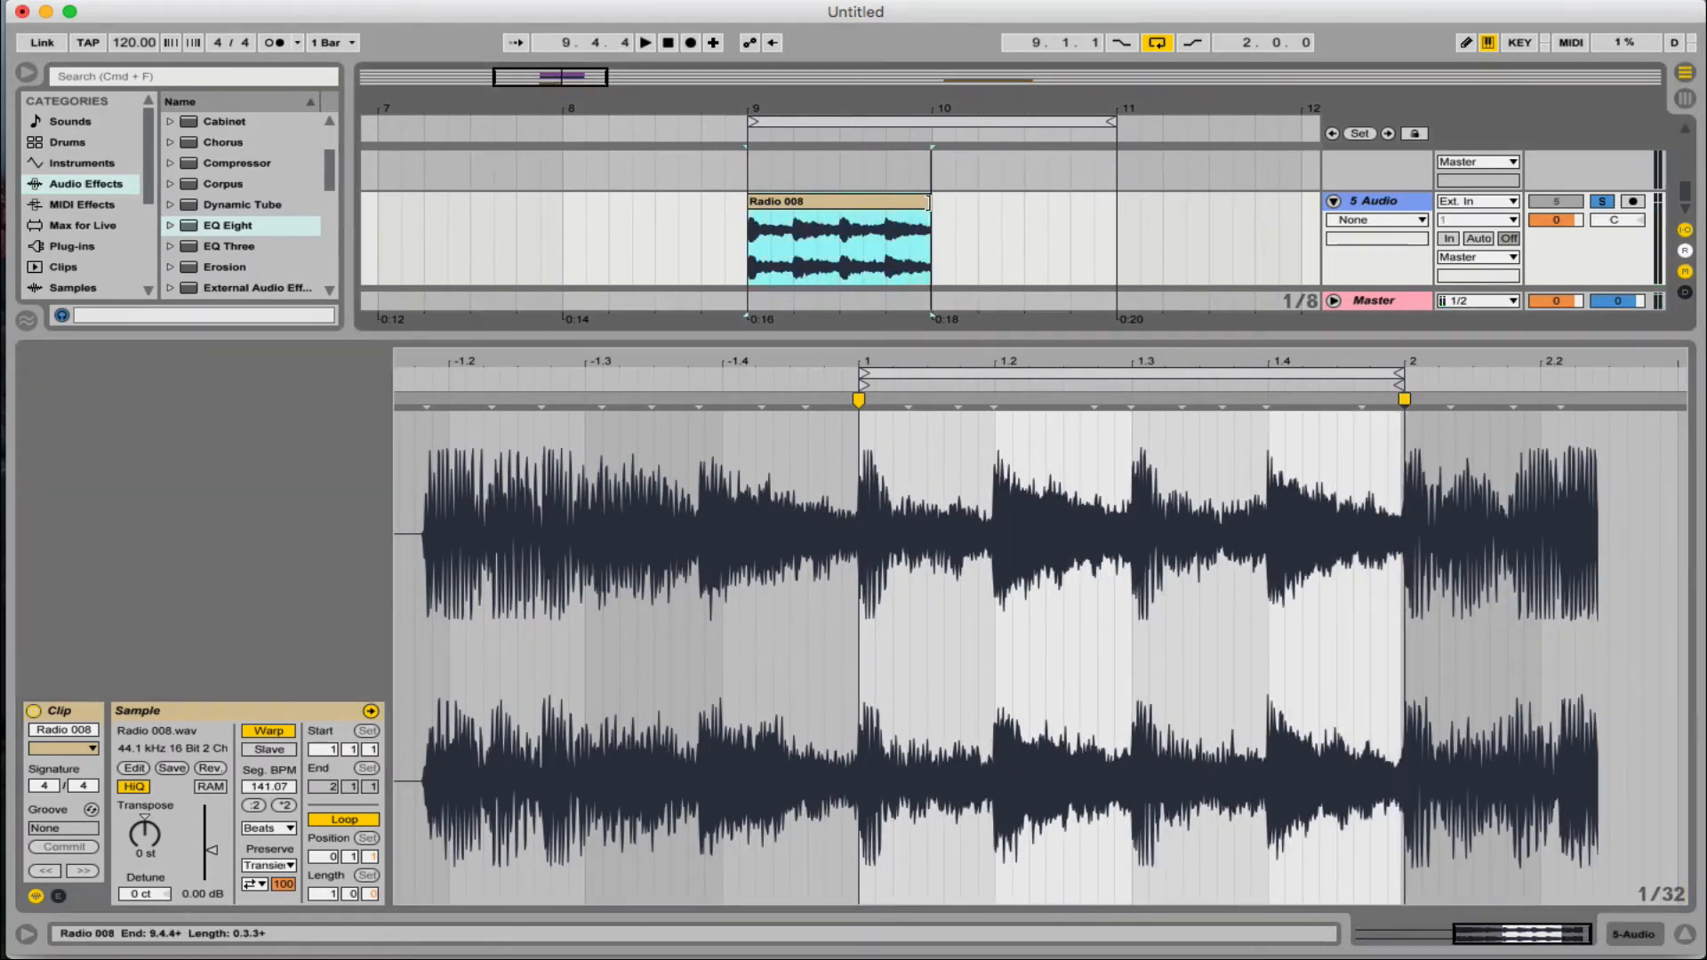
# Crop the Radio 008 sample, turn on its loop and extend the clip to bar 11 so the one-bar passage repeats
pyautogui.moveTo(936, 108); pyautogui.dragTo(937, 223)
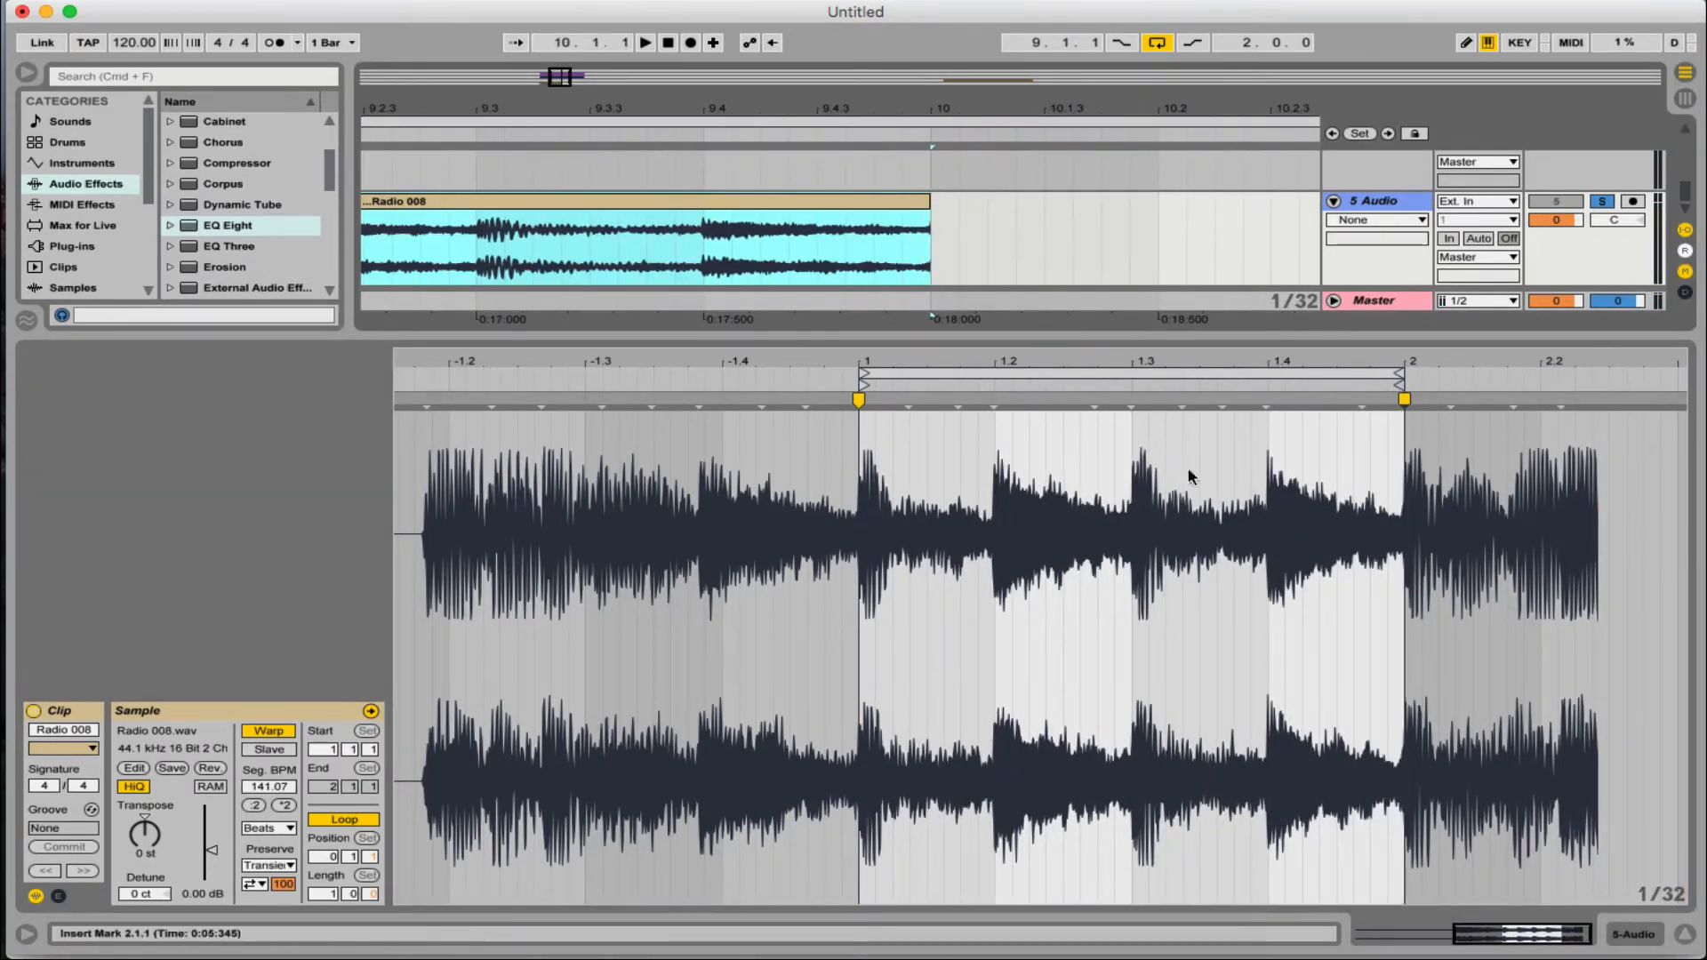
pyautogui.rightClick(1186, 469)
pyautogui.click(1265, 612)
pyautogui.click(344, 820)
pyautogui.press('space')
pyautogui.press('super+alt+l')
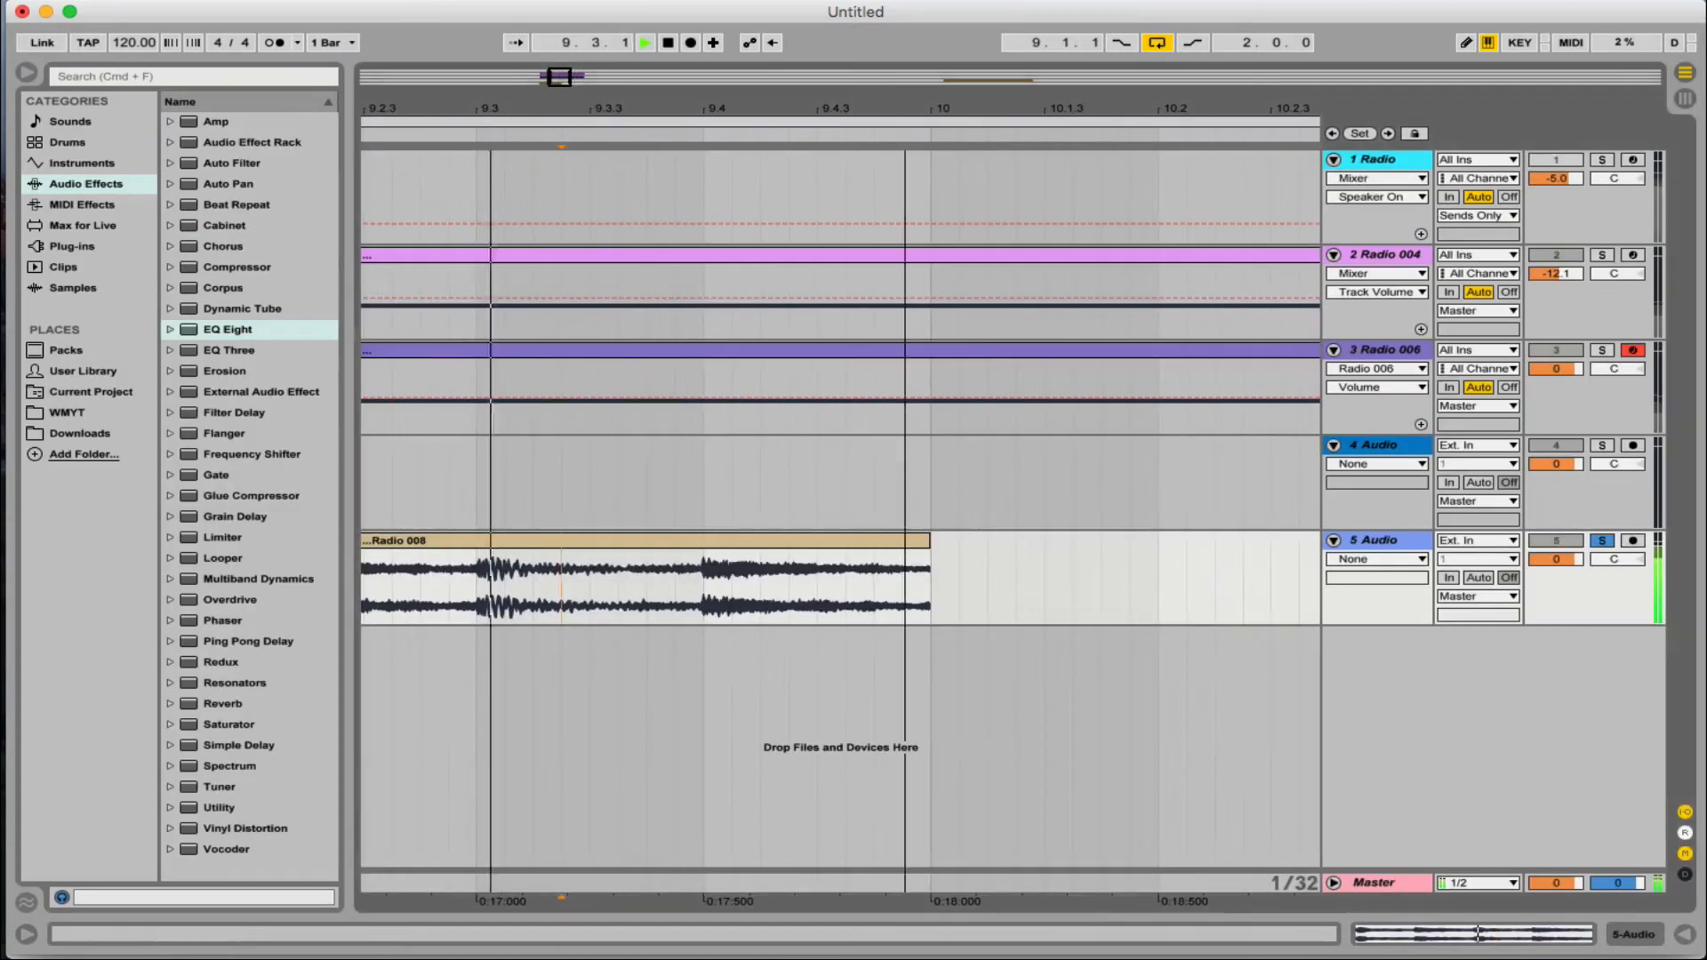
pyautogui.moveTo(903, 108); pyautogui.dragTo(771, 18)
pyautogui.moveTo(776, 540); pyautogui.dragTo(983, 541)
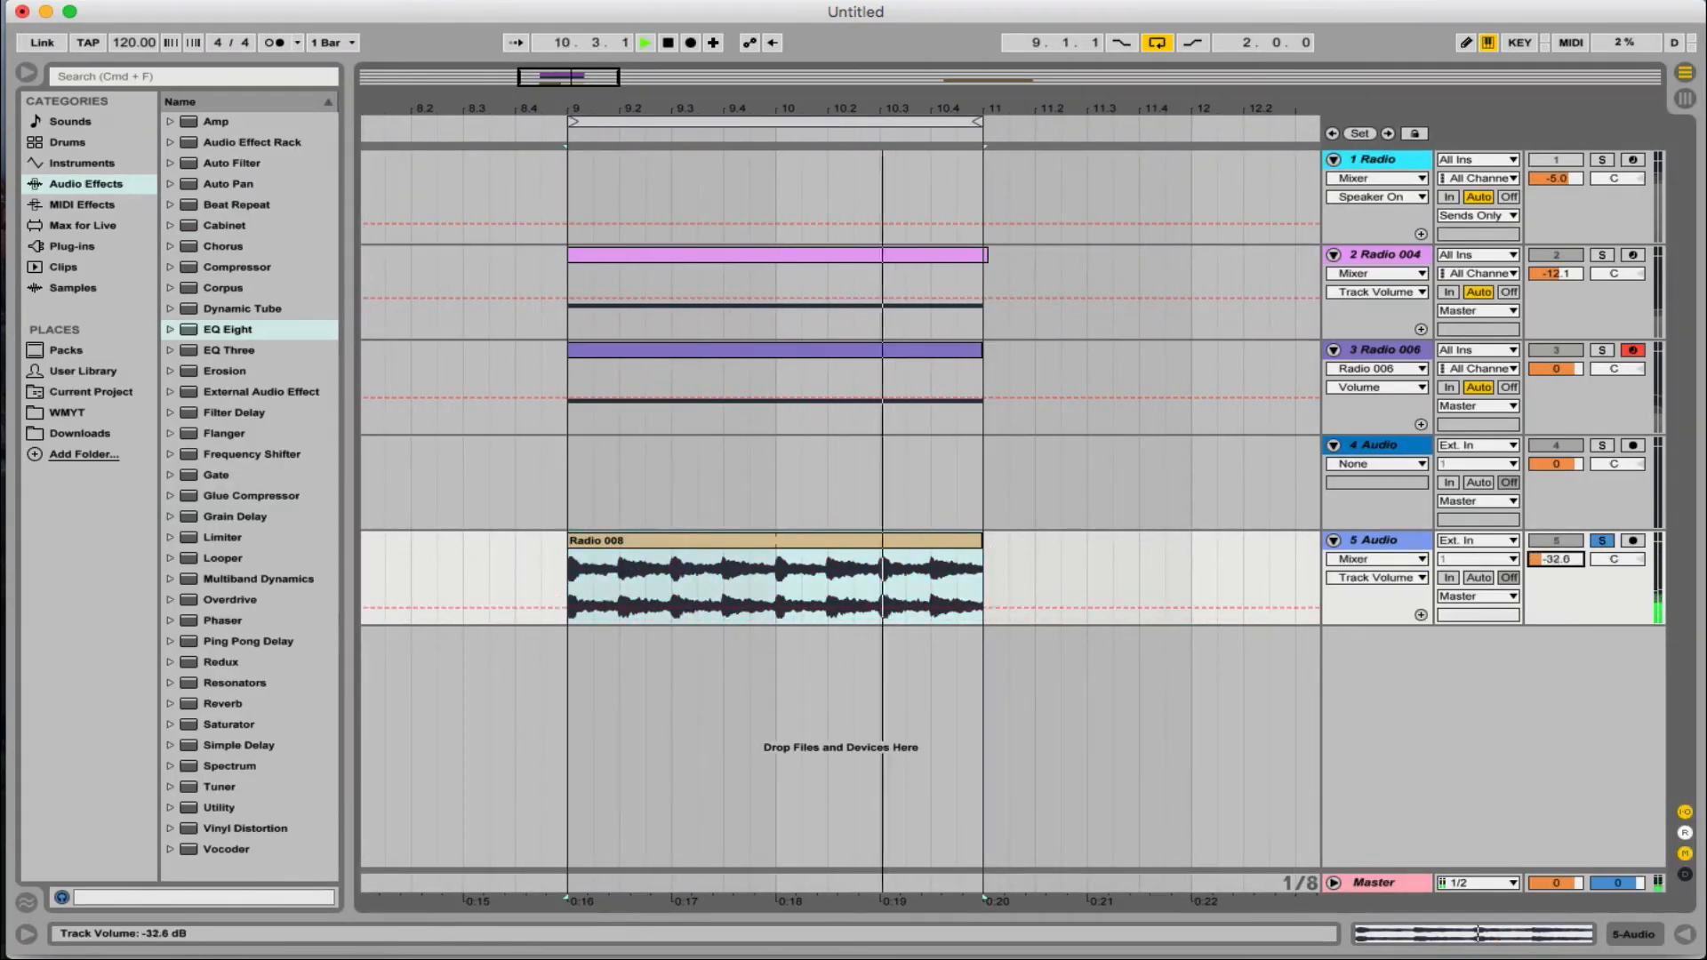
# Compare transient loop modes for the Radio 008 clip's Beats warping, choosing loop off with a transient envelope of 71
pyautogui.press('super+alt+l')
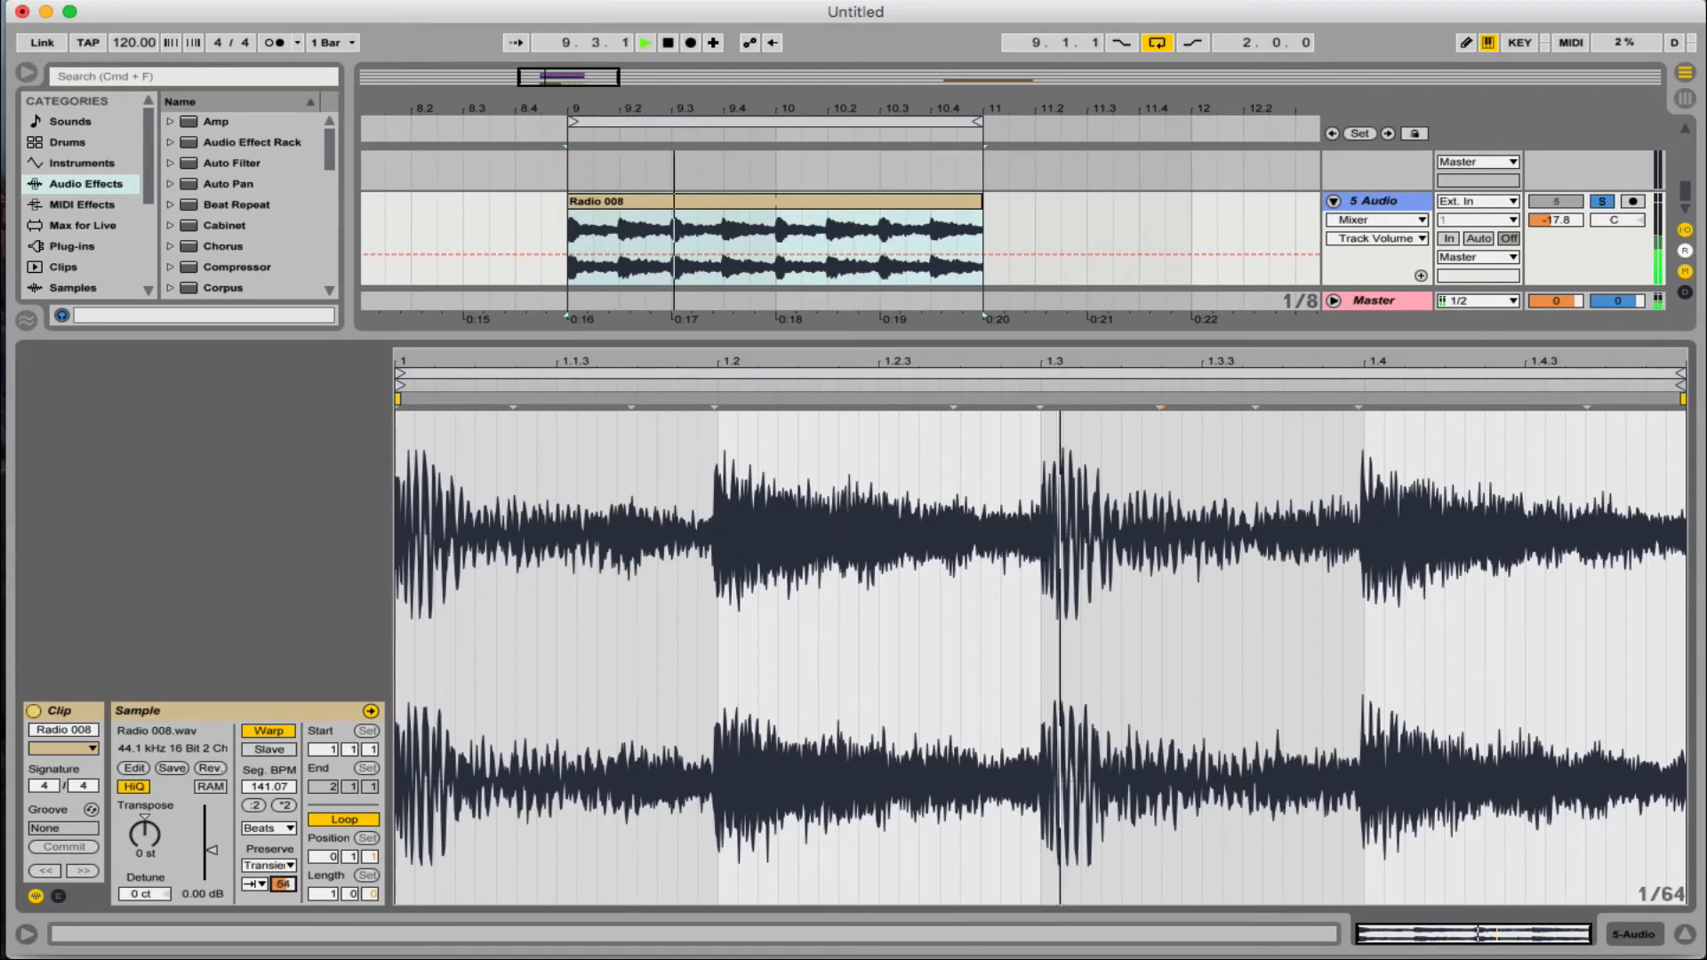
pyautogui.moveTo(283, 885); pyautogui.dragTo(283, 849)
pyautogui.click(255, 885)
pyautogui.click(250, 937)
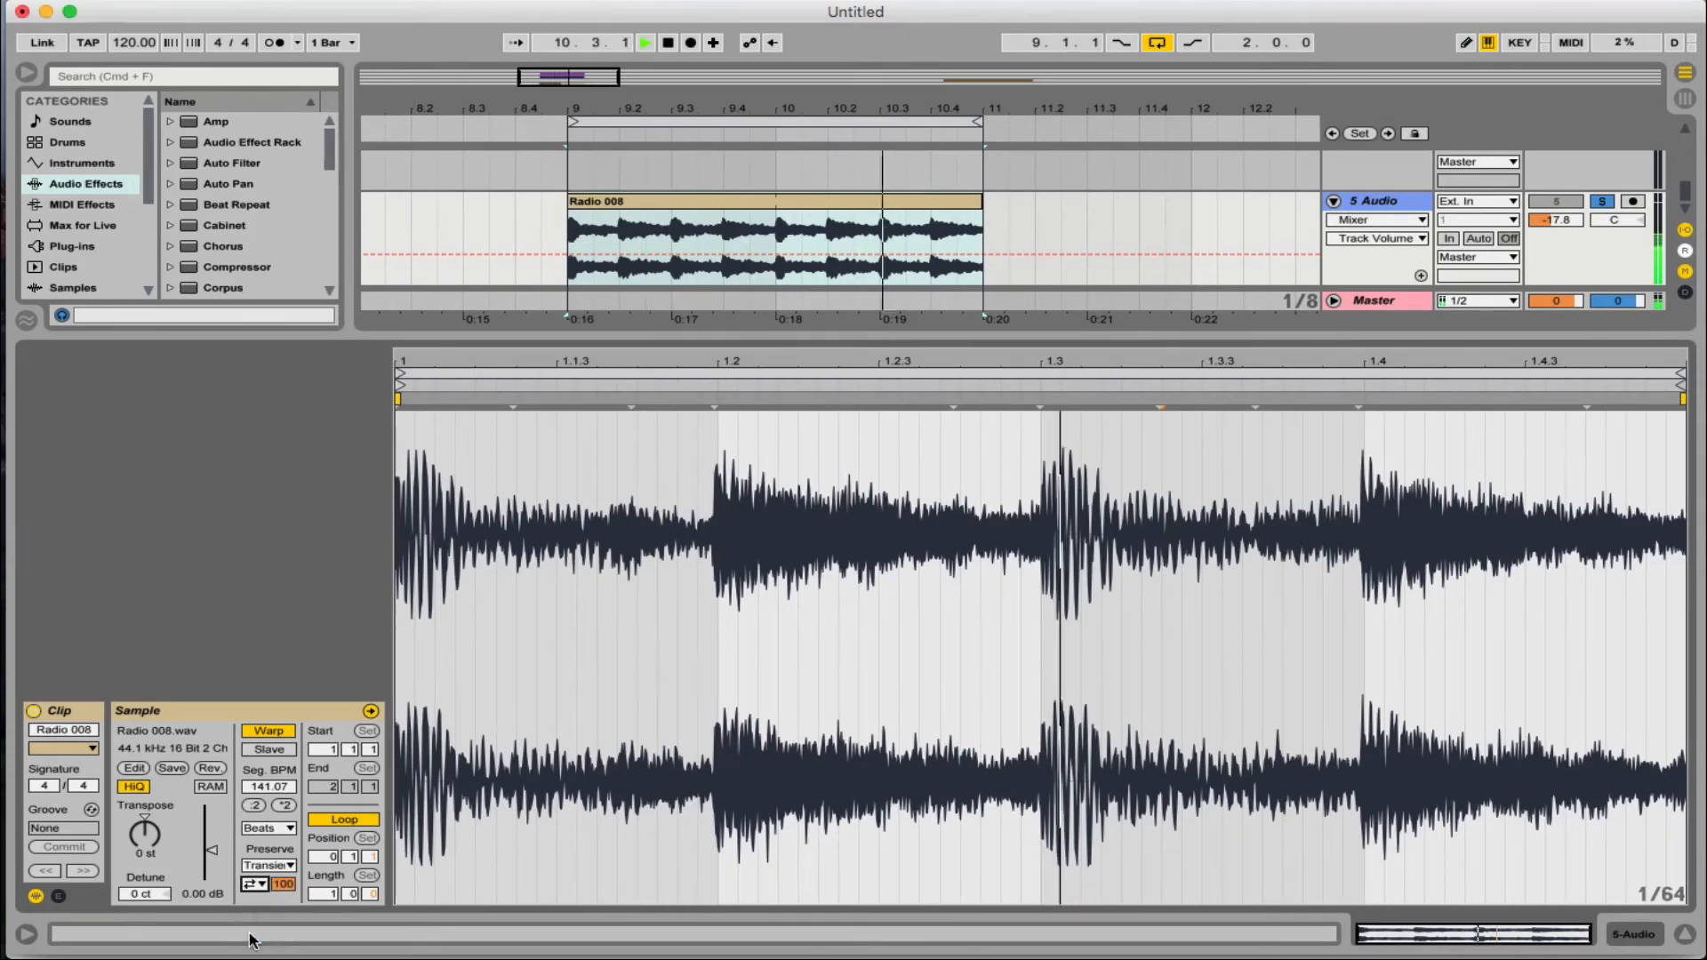
pyautogui.click(255, 885)
pyautogui.click(270, 905)
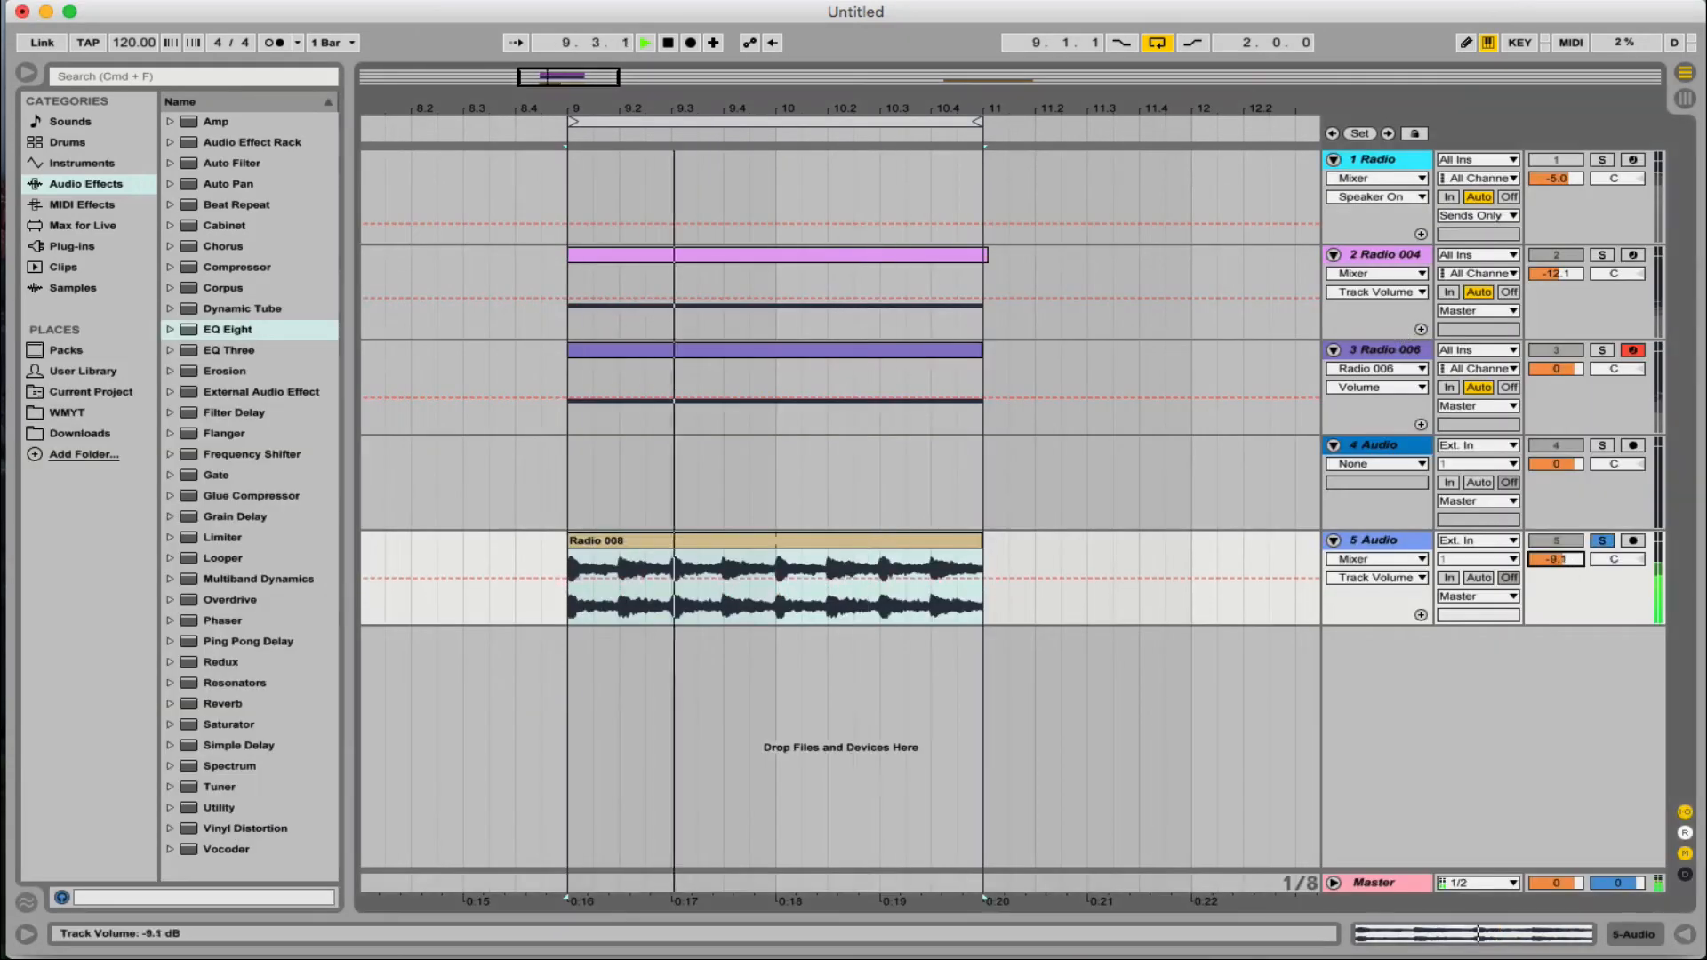
pyautogui.press('space')
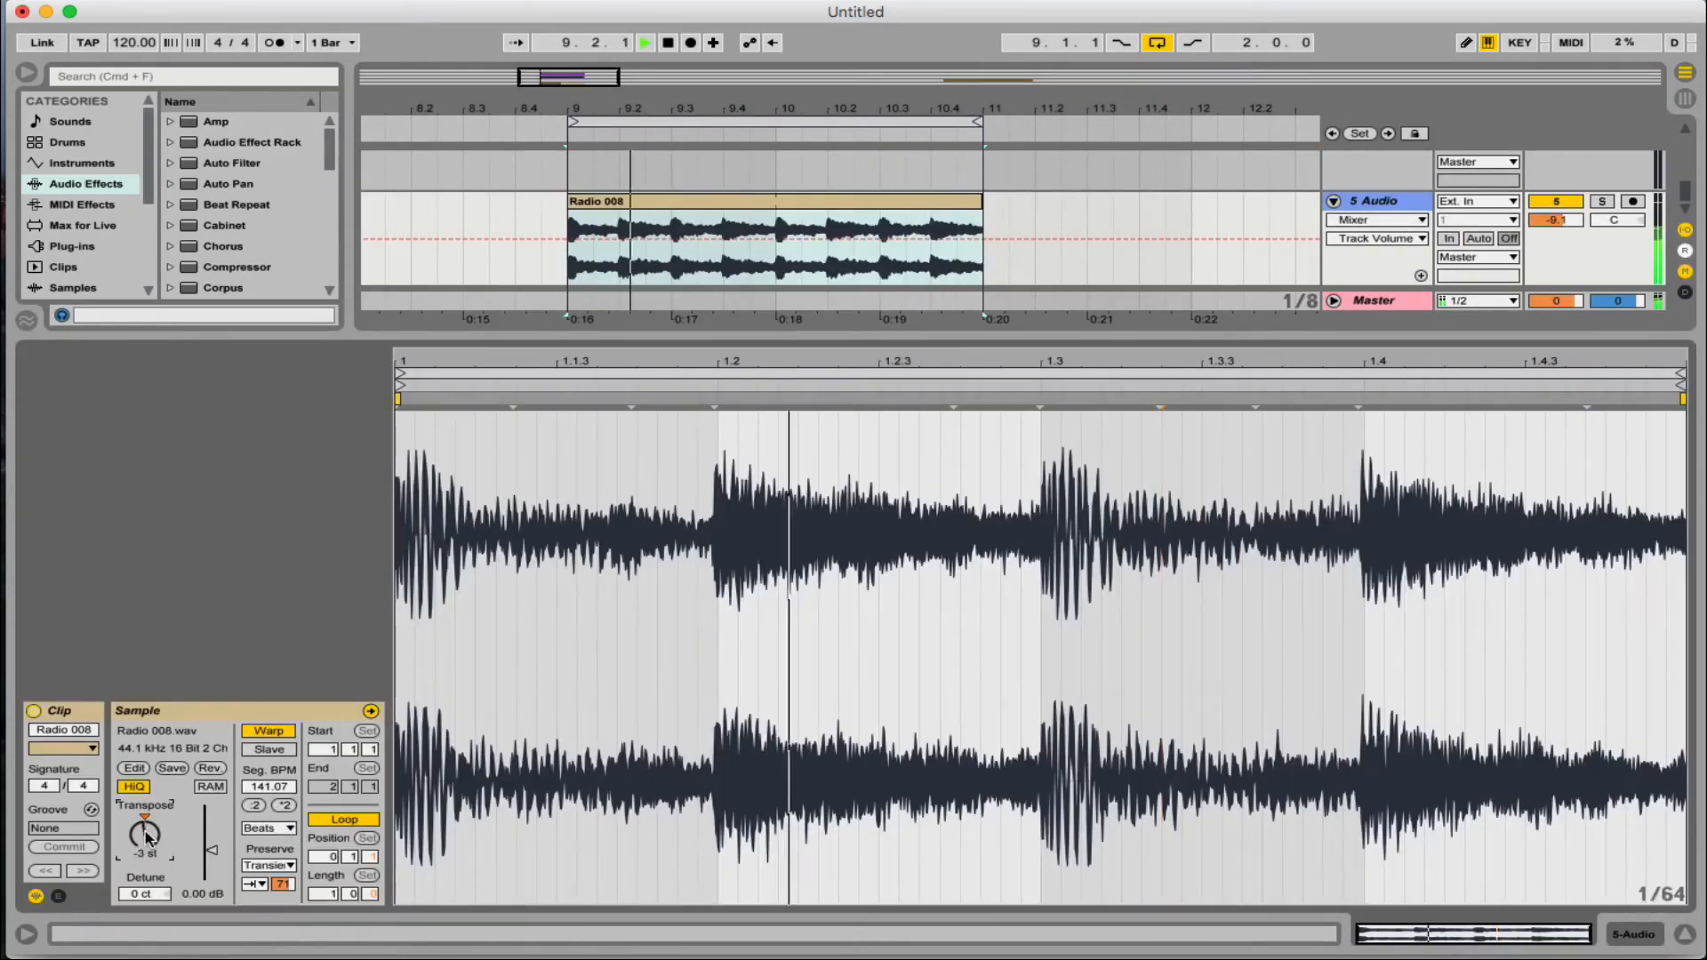
# Transpose the Radio 008 clip down to -7 st and change its warp mode to Complex Pro
pyautogui.moveTo(145, 832); pyautogui.dragTo(145, 854)
pyautogui.click(270, 829)
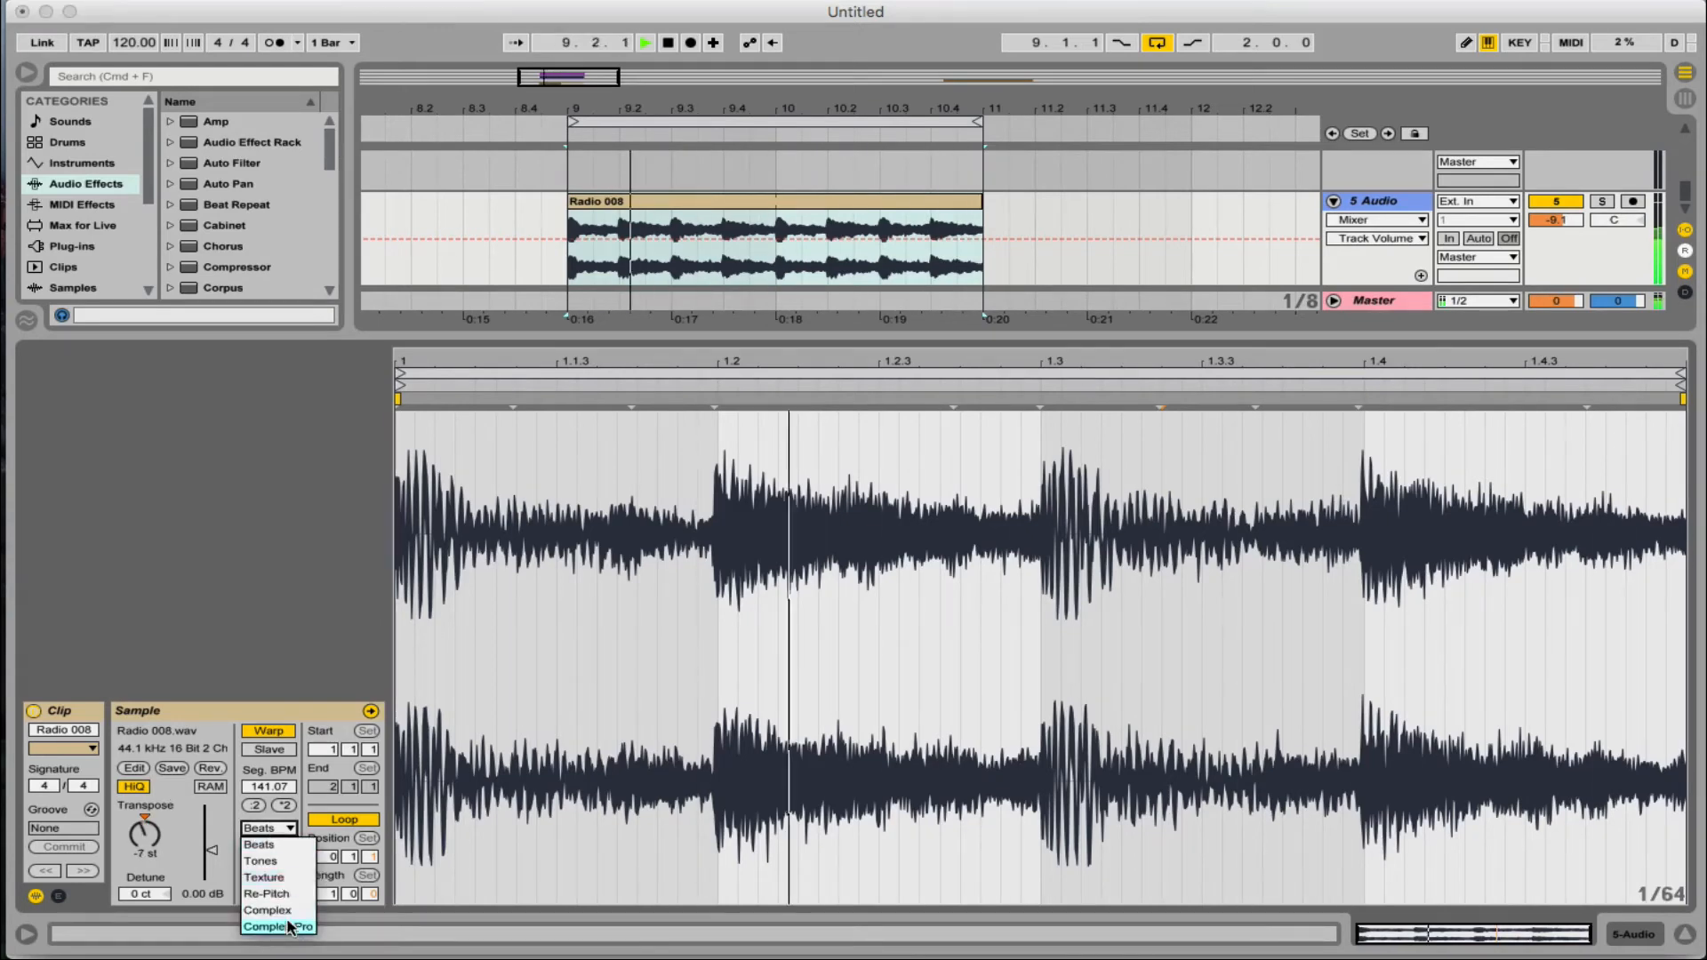
pyautogui.click(287, 926)
pyautogui.press('super+alt+l')
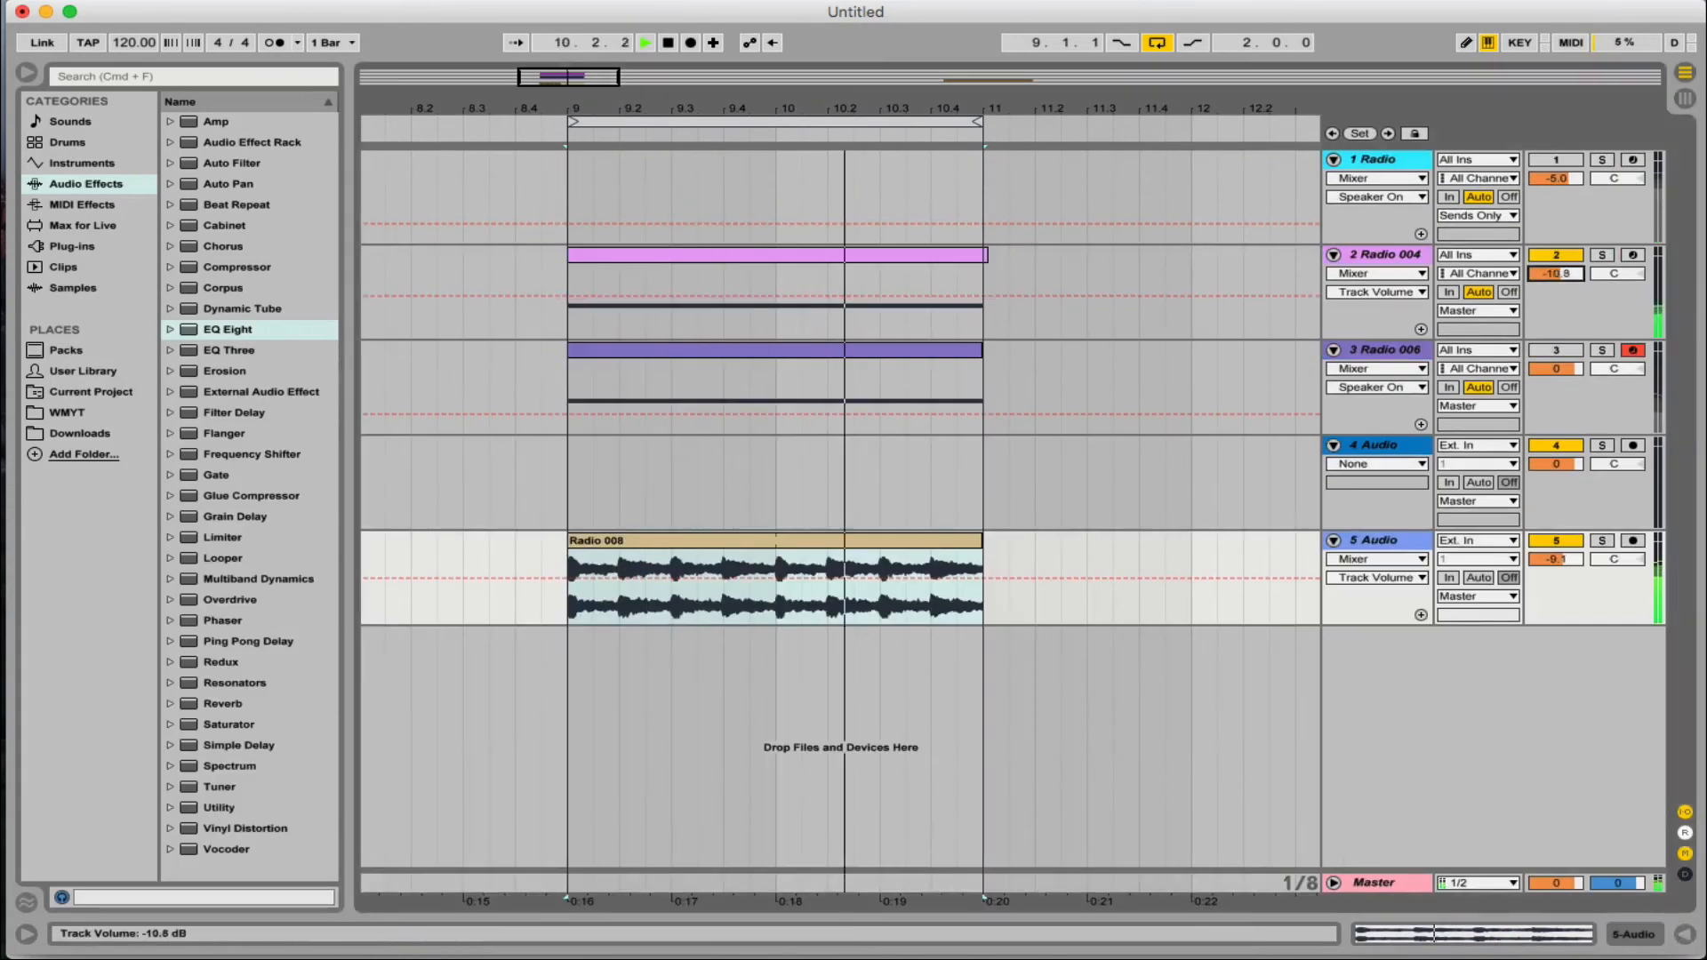
# Delete the 2 Radio 004 track and raise the Radio 008 audio track's volume to -8.6 dB
pyautogui.click(1572, 369)
pyautogui.press('super+alt+l')
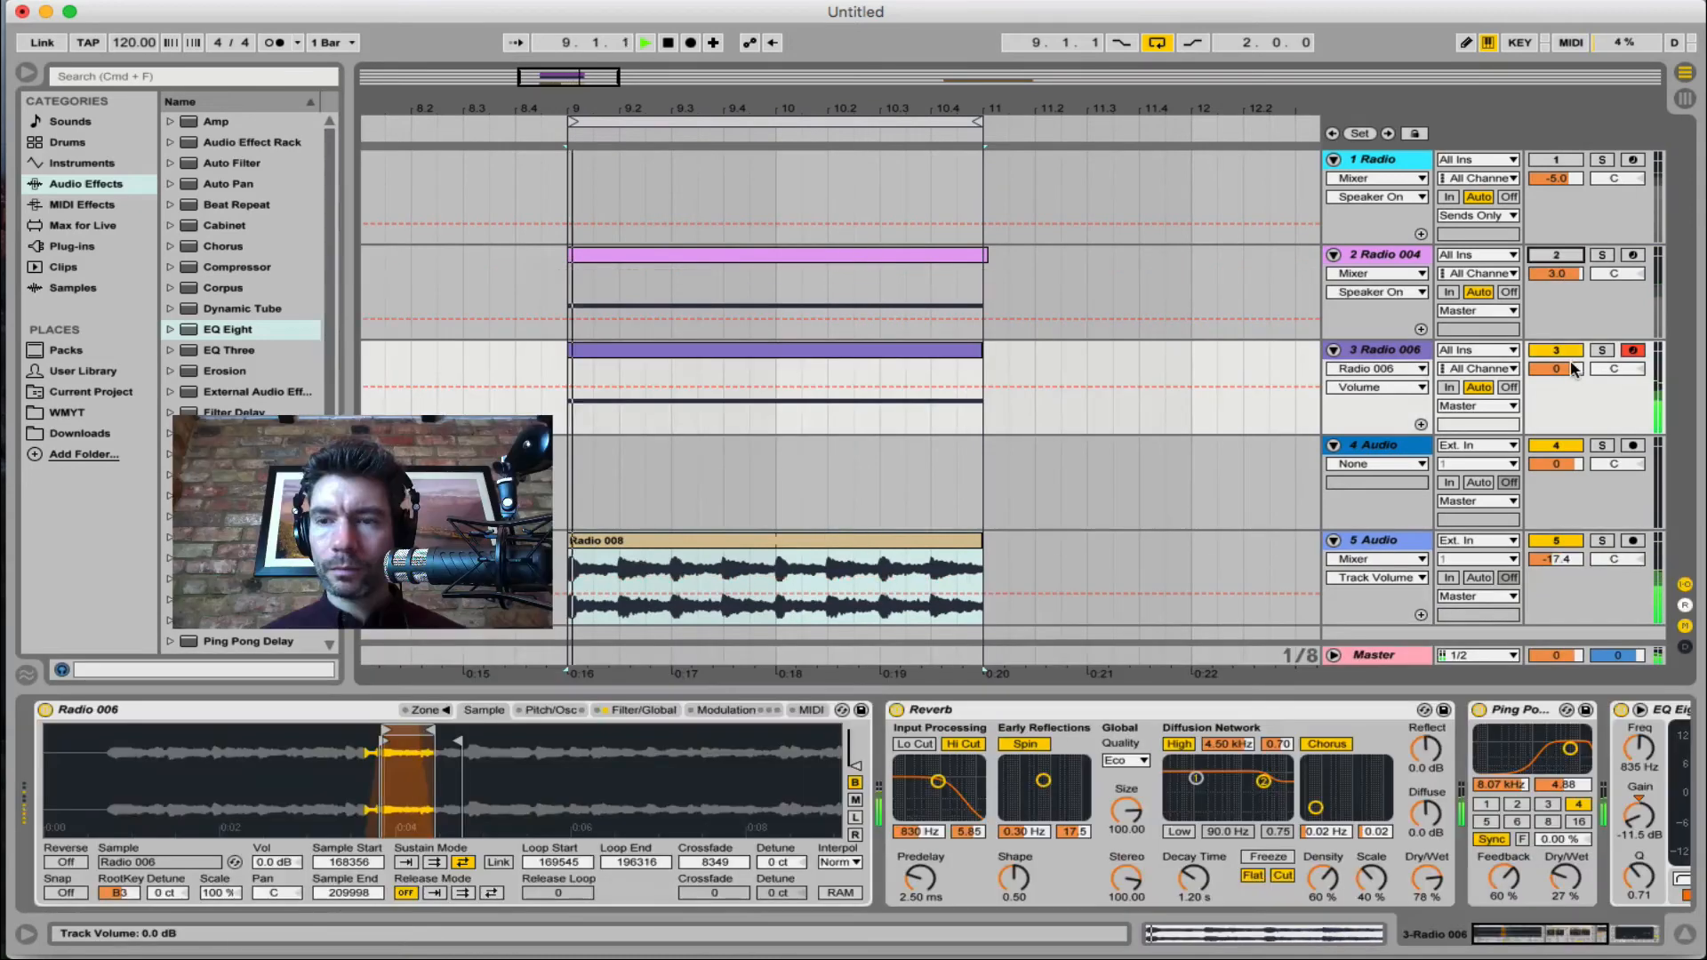
pyautogui.click(1389, 257)
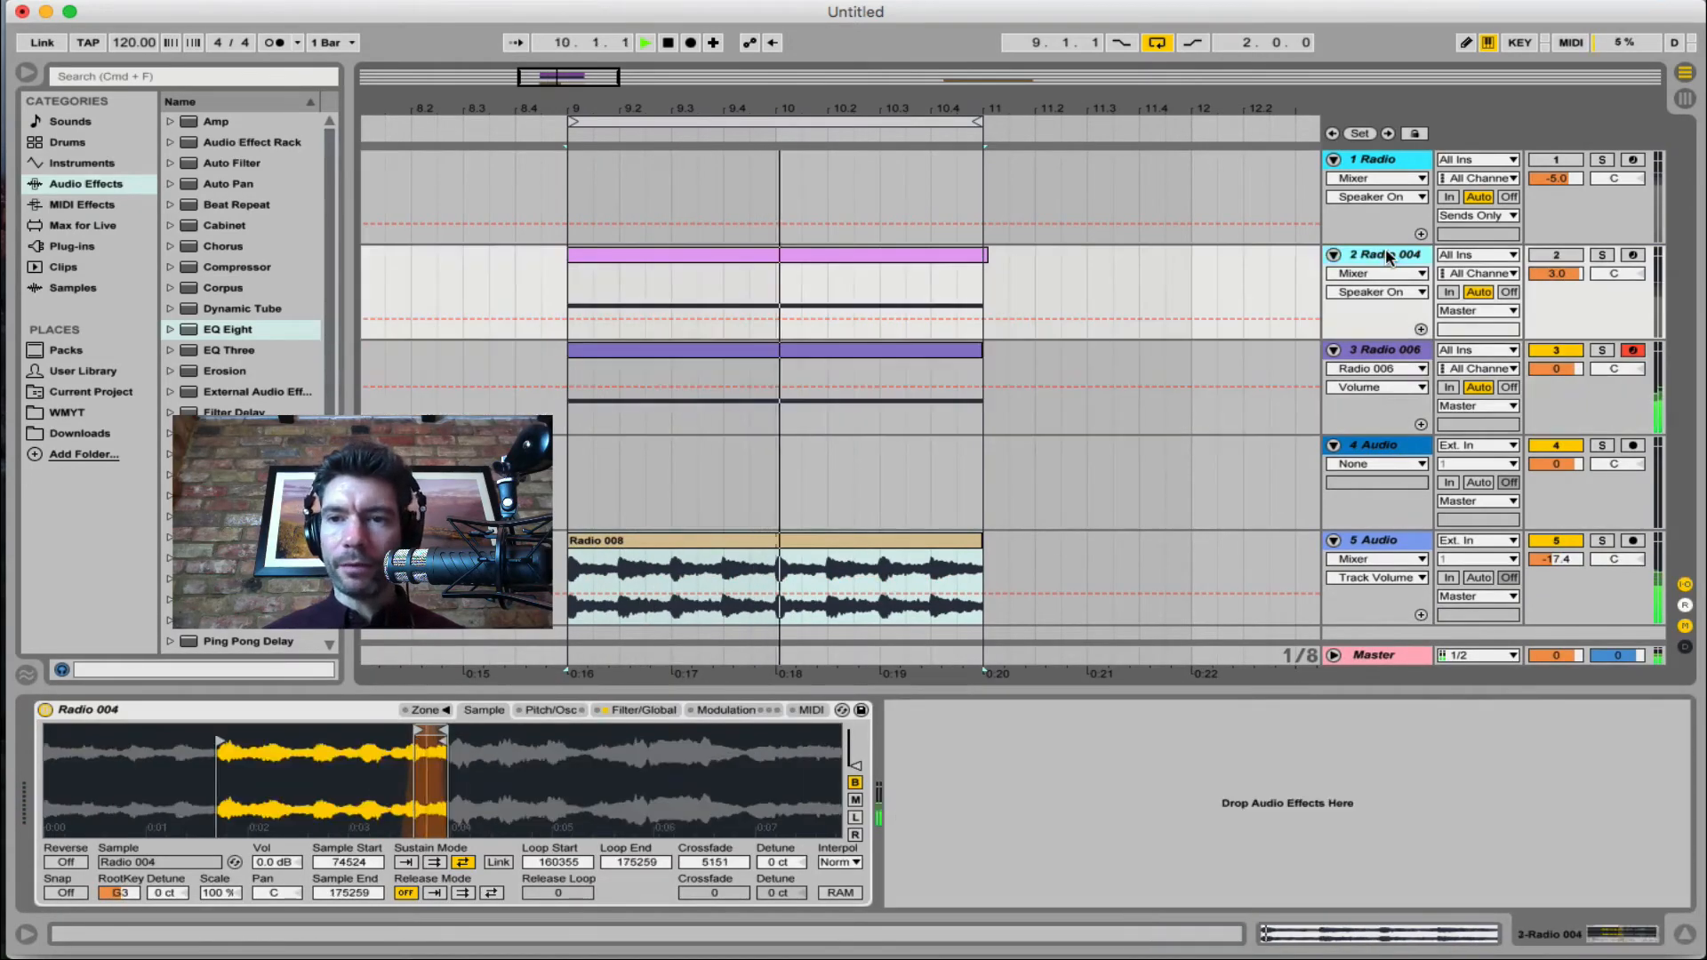
pyautogui.press('Delete')
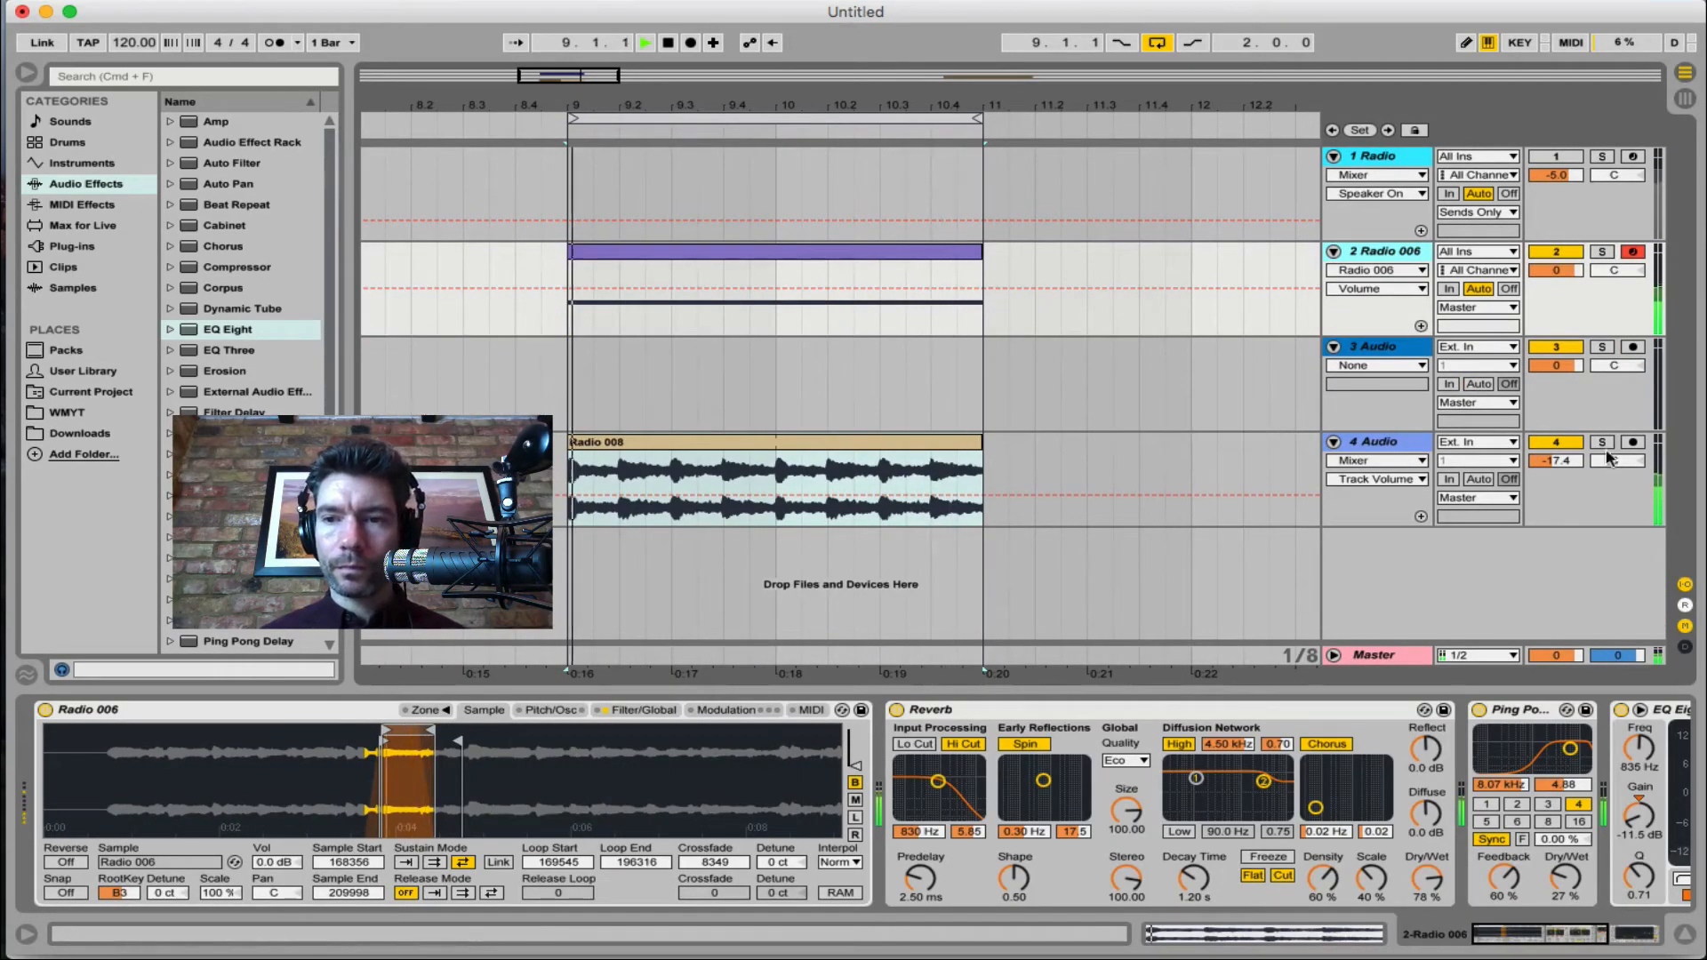
pyautogui.moveTo(1569, 469); pyautogui.dragTo(1569, 405)
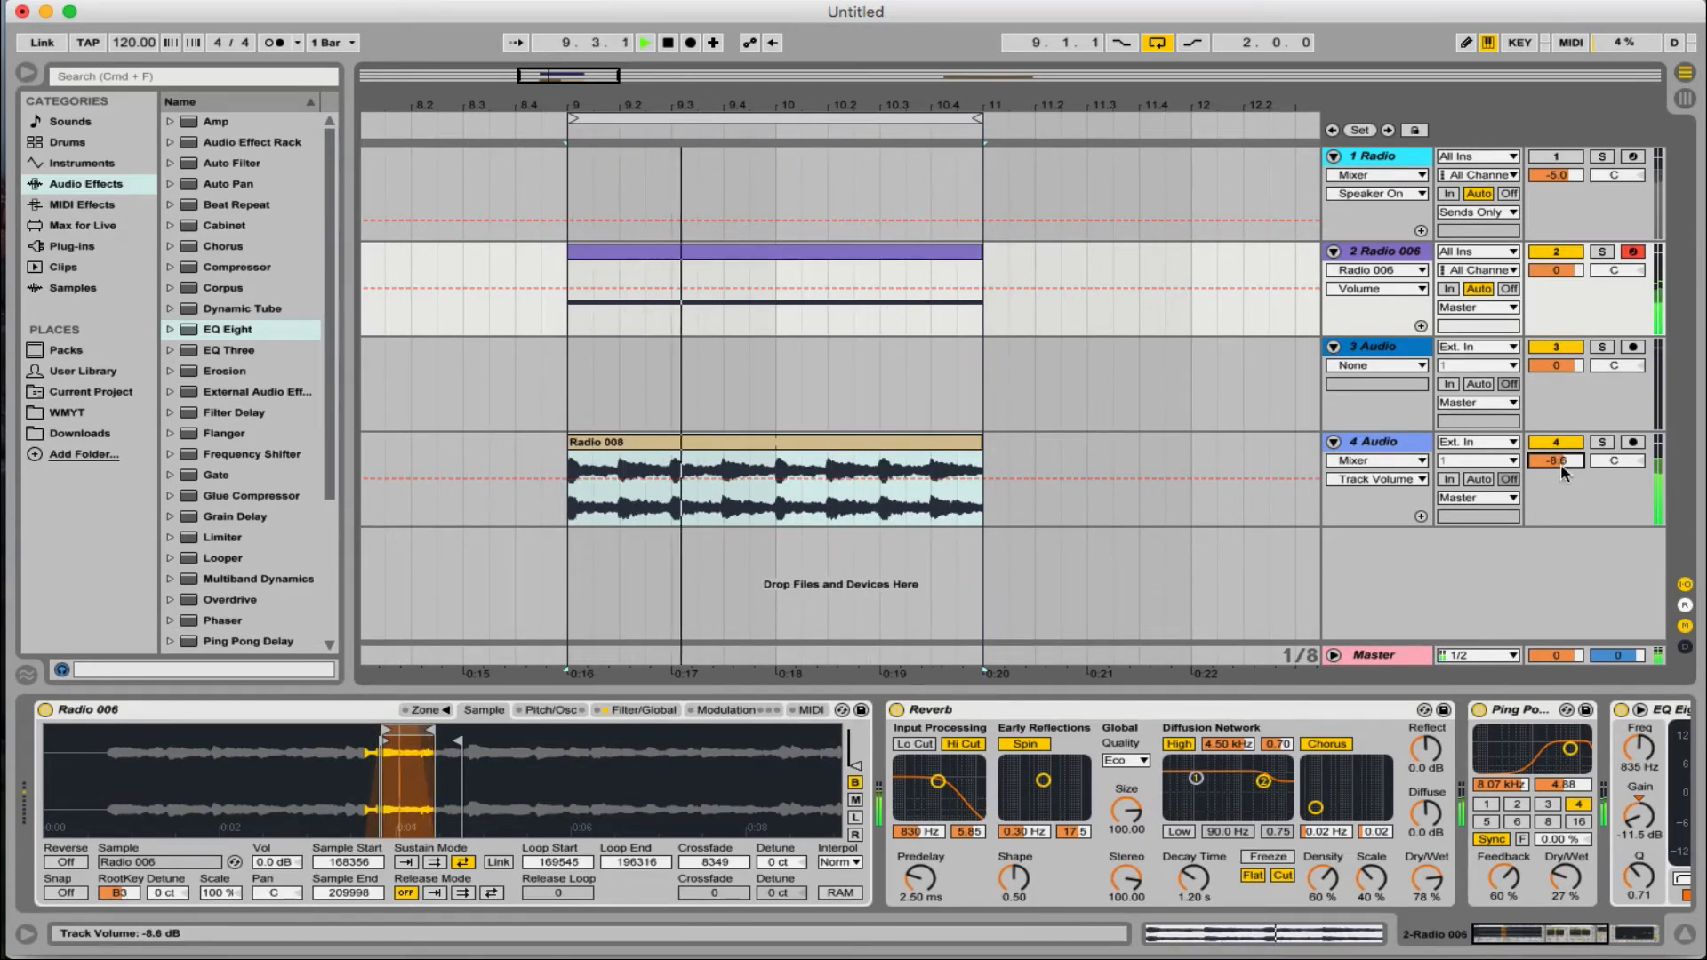
# Delete the empty 3 Audio track, find the 707 drum kit in the library and load Kit-Core 707 onto a new track
pyautogui.click(1379, 348)
pyautogui.press('Delete')
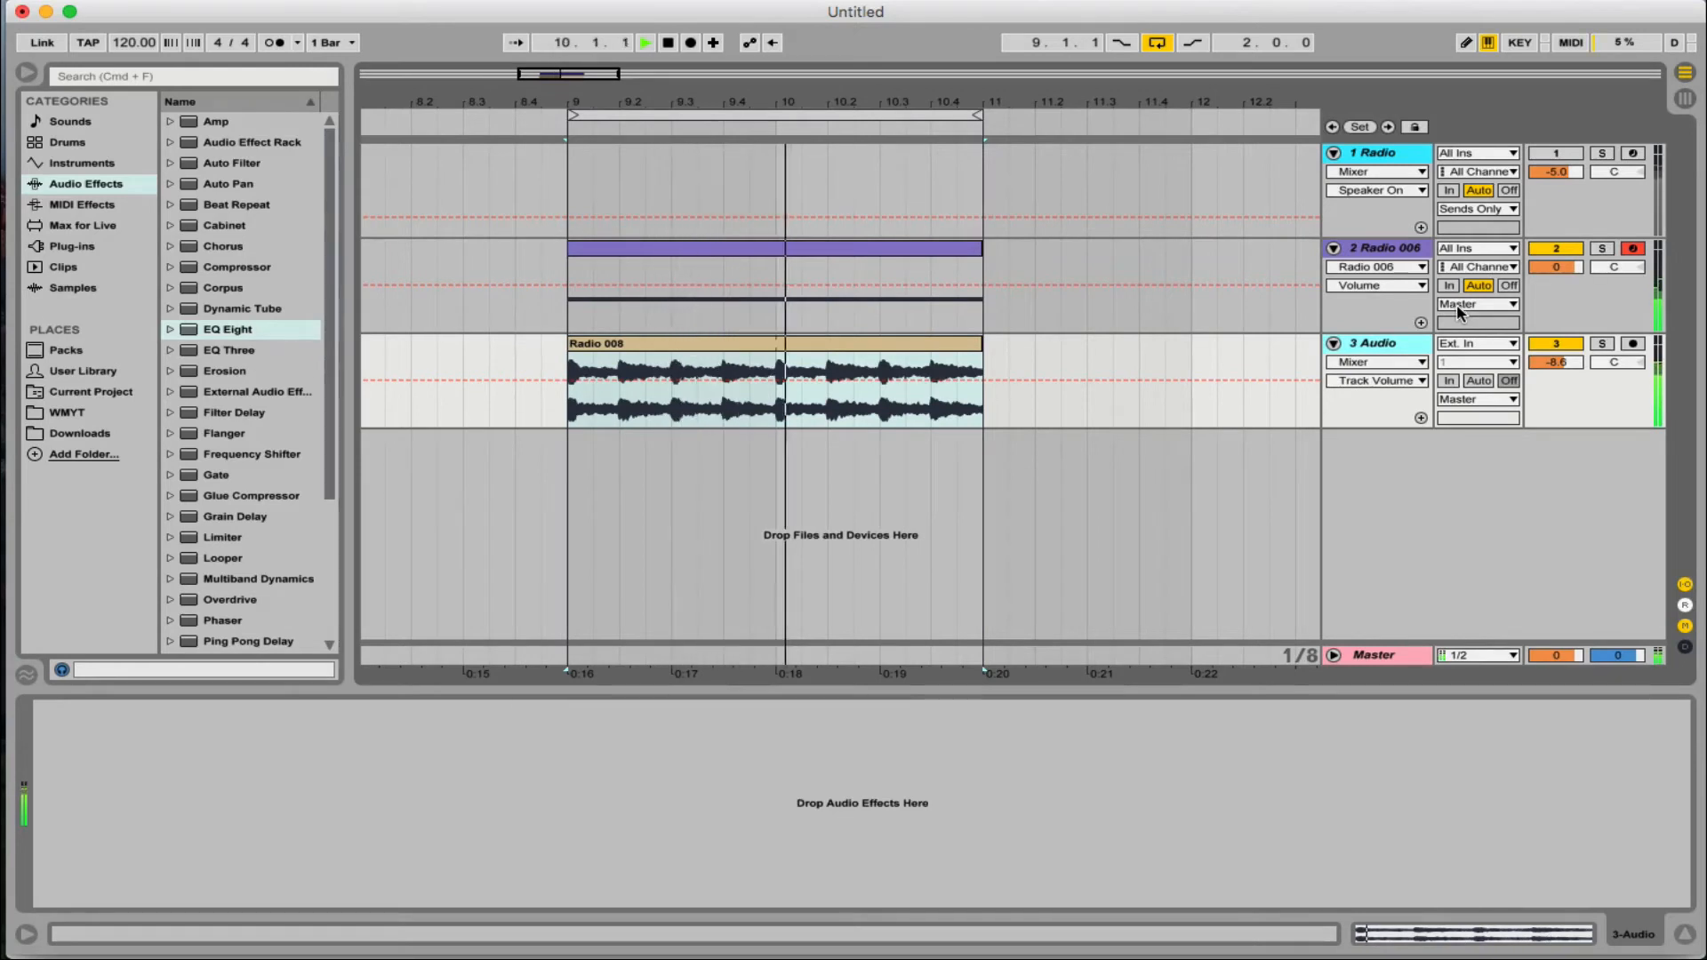
pyautogui.click(74, 244)
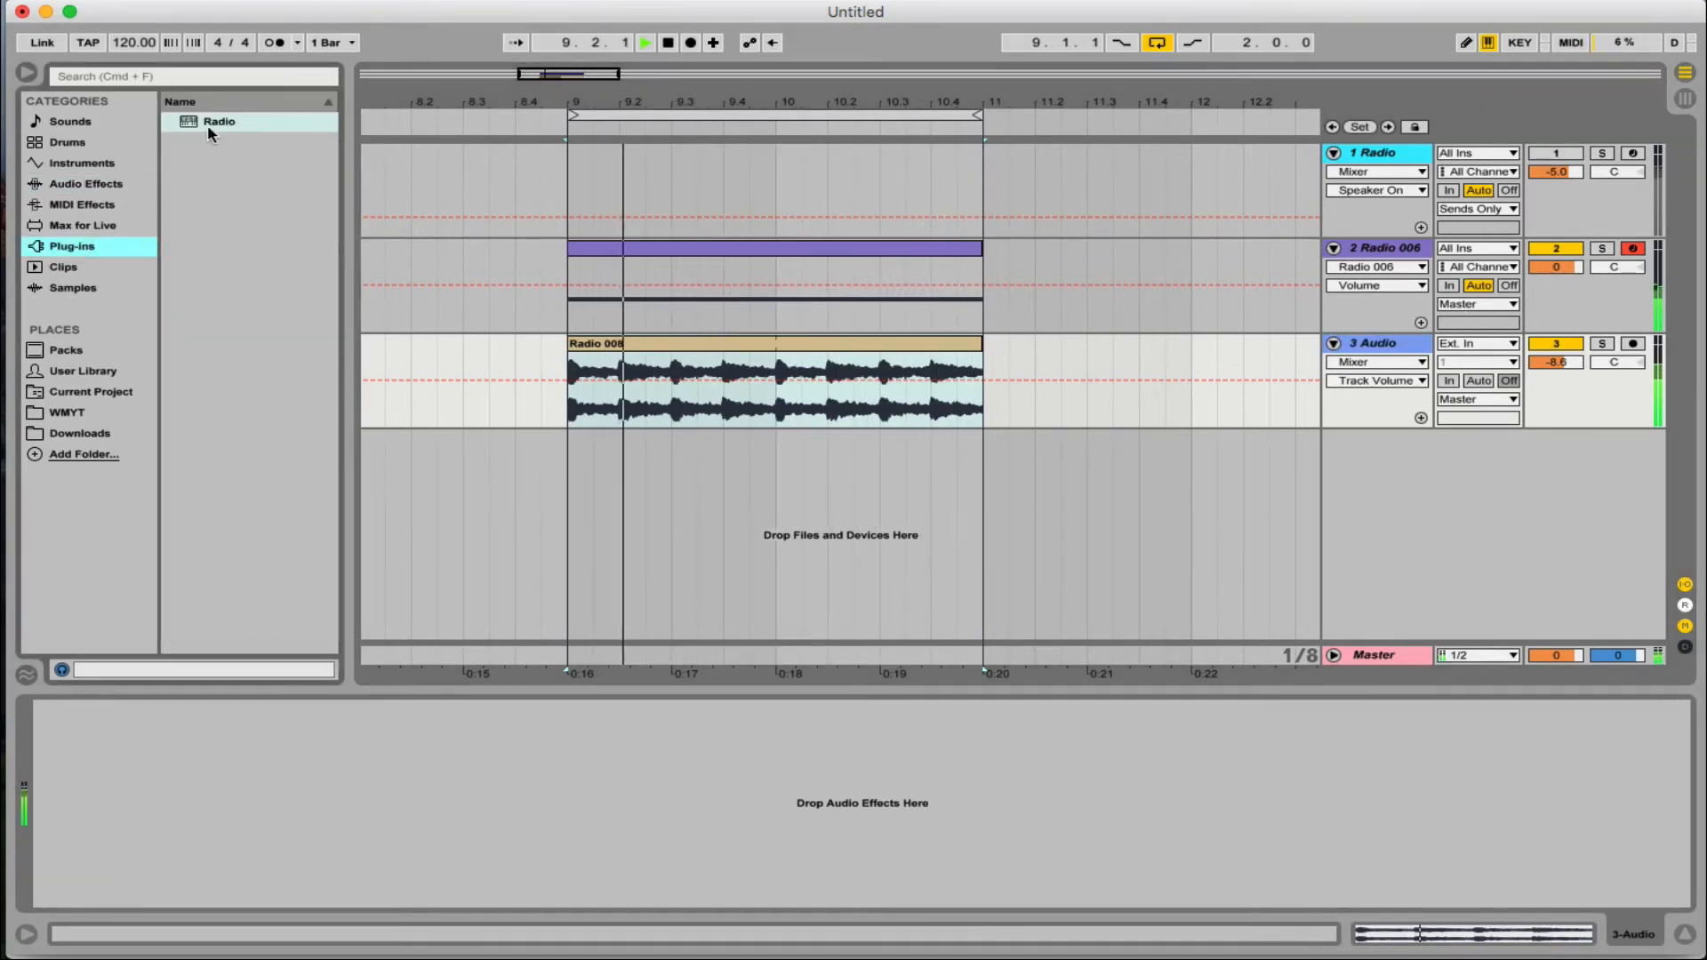
pyautogui.click(77, 163)
pyautogui.click(142, 77)
pyautogui.write('707')
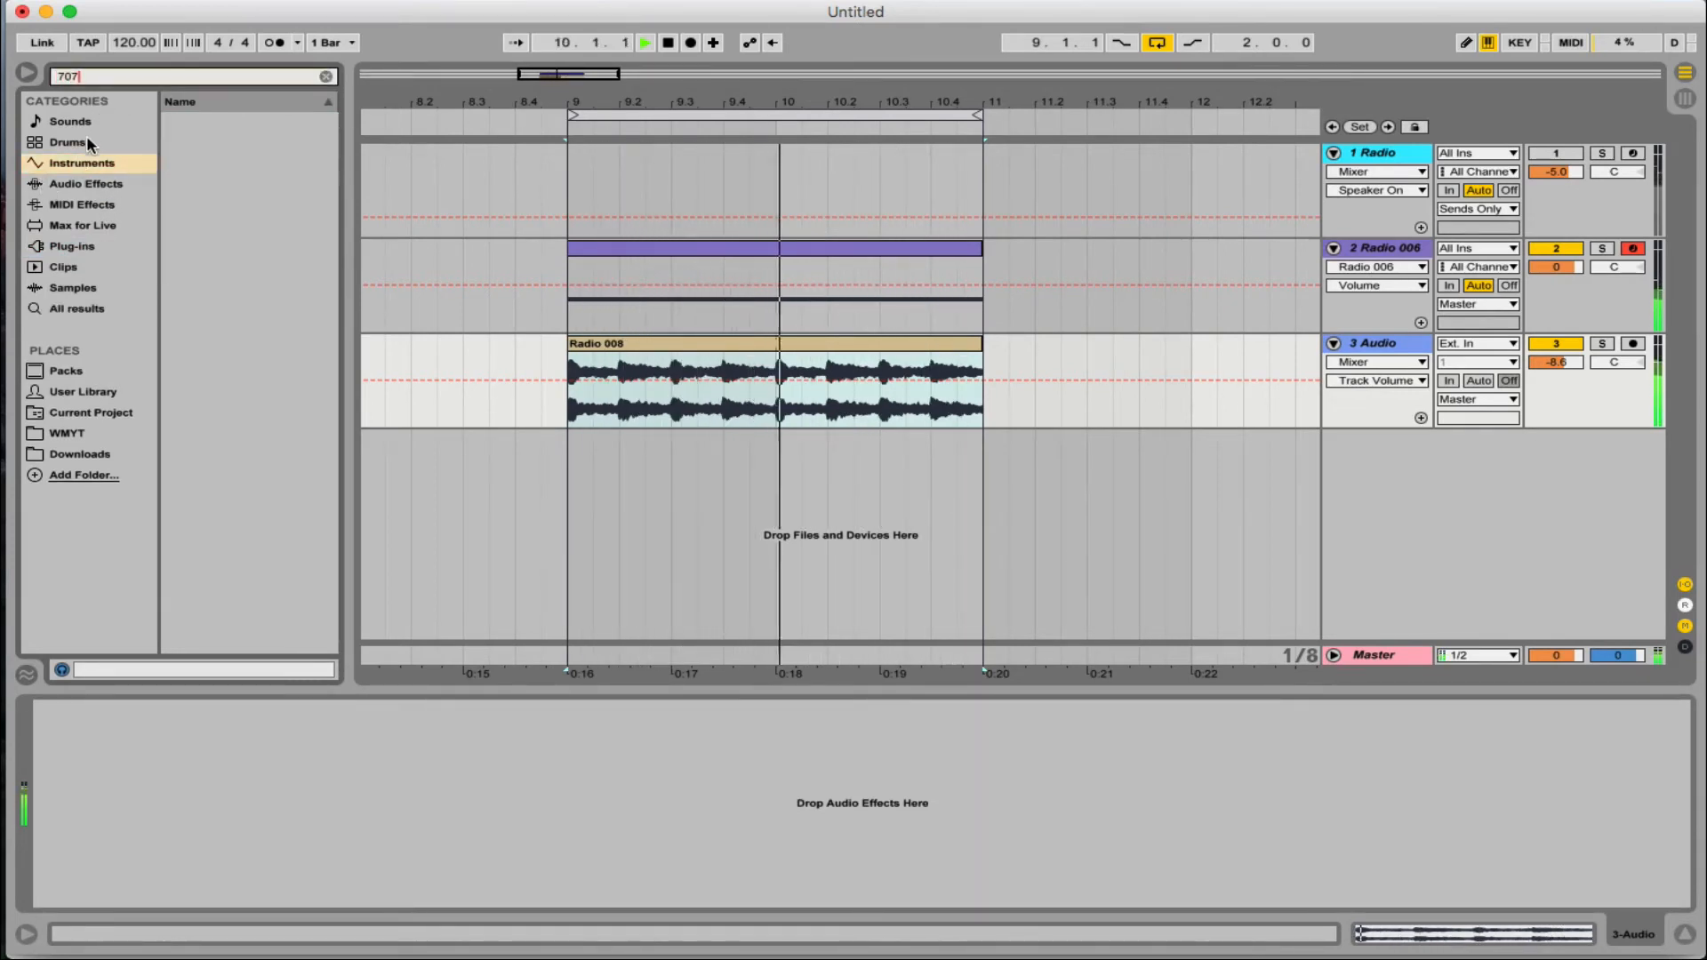
pyautogui.click(87, 138)
pyautogui.moveTo(216, 143); pyautogui.dragTo(620, 480)
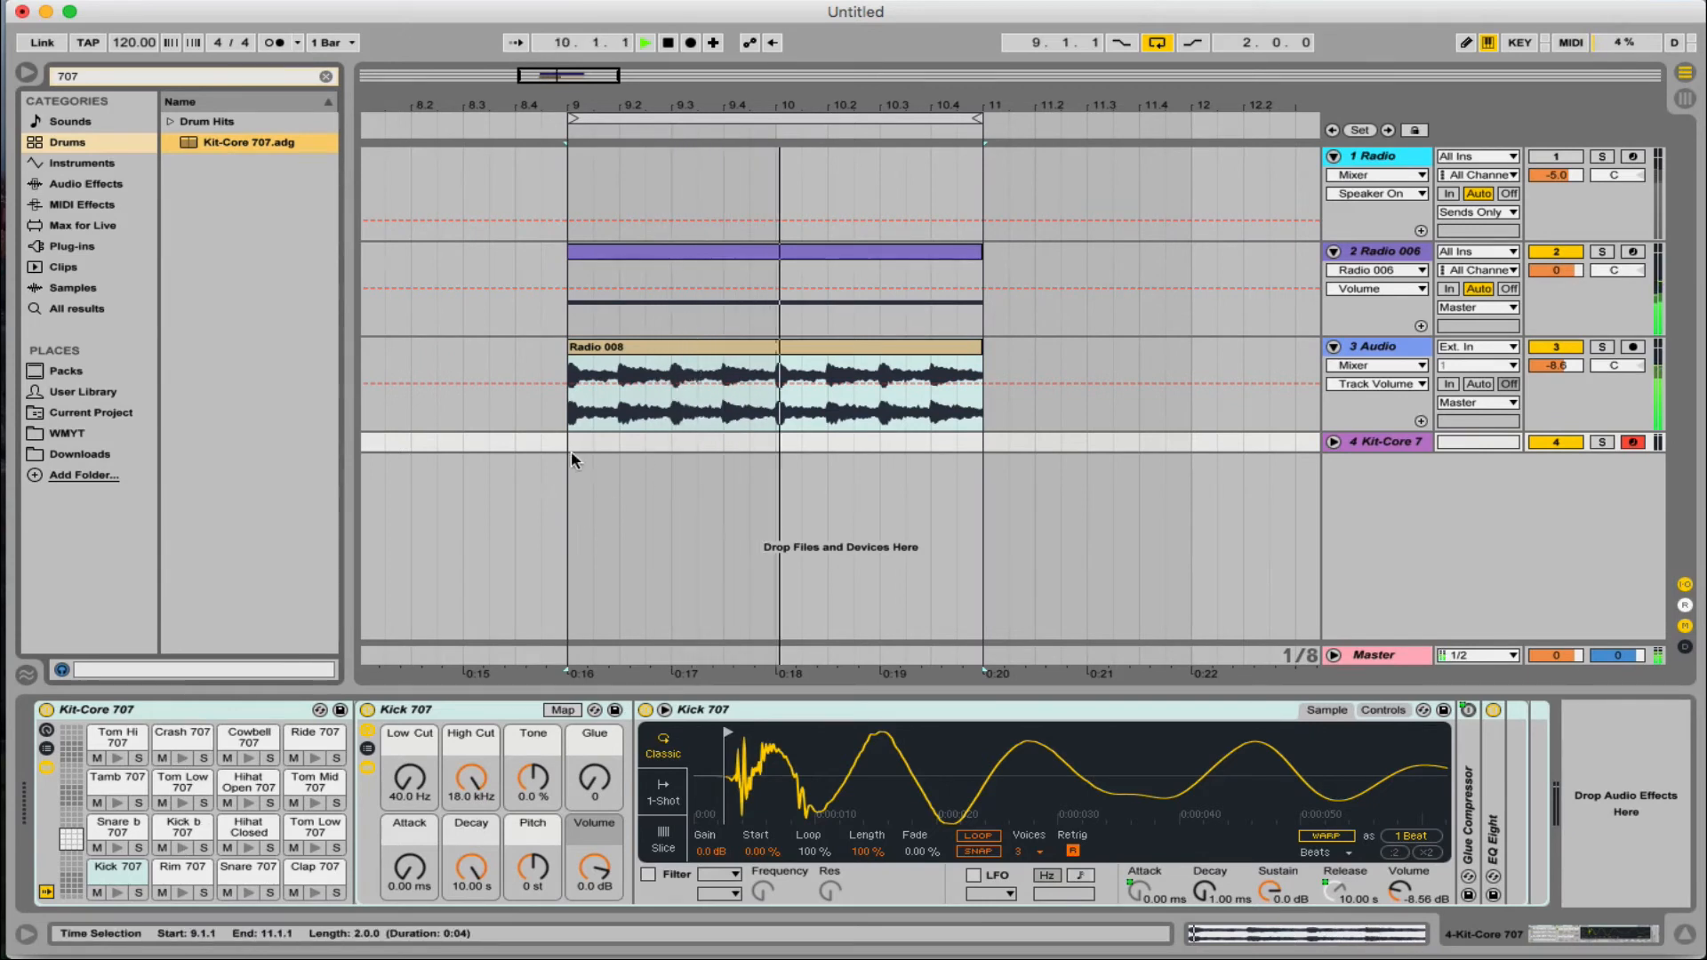
# Insert an empty MIDI clip from 9.1.1 to 11.1.1 on the Kit-Core 707 track and open its notes
pyautogui.moveTo(571, 450); pyautogui.dragTo(905, 445)
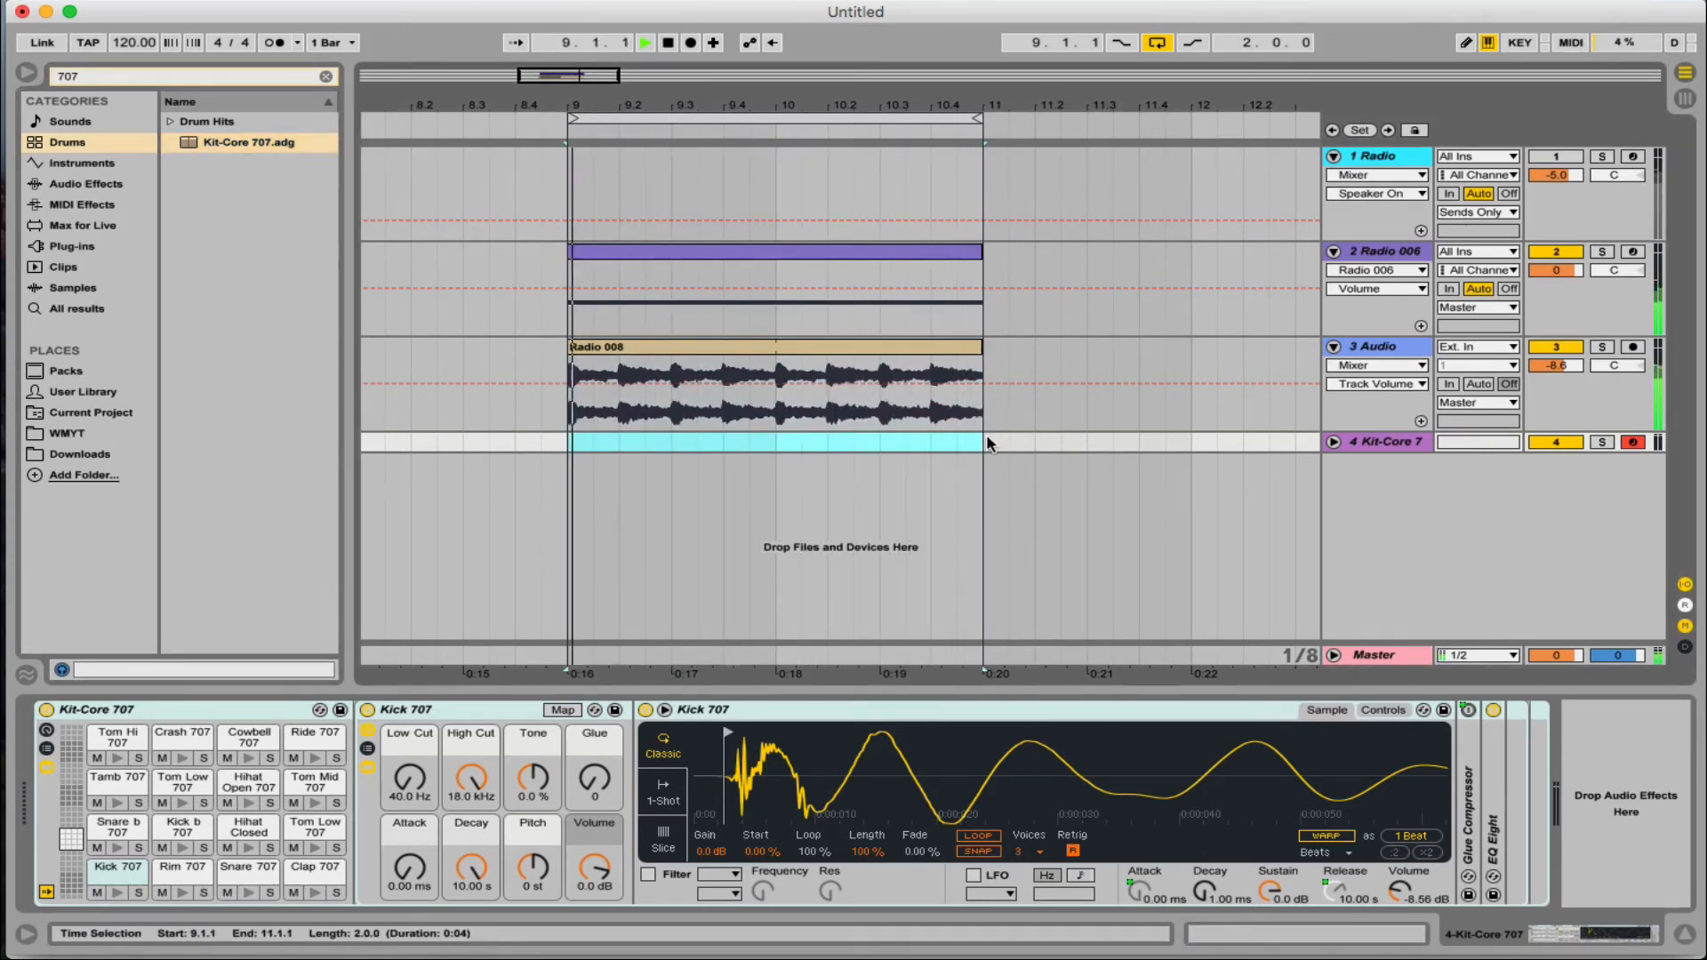
pyautogui.press('super+shift+m')
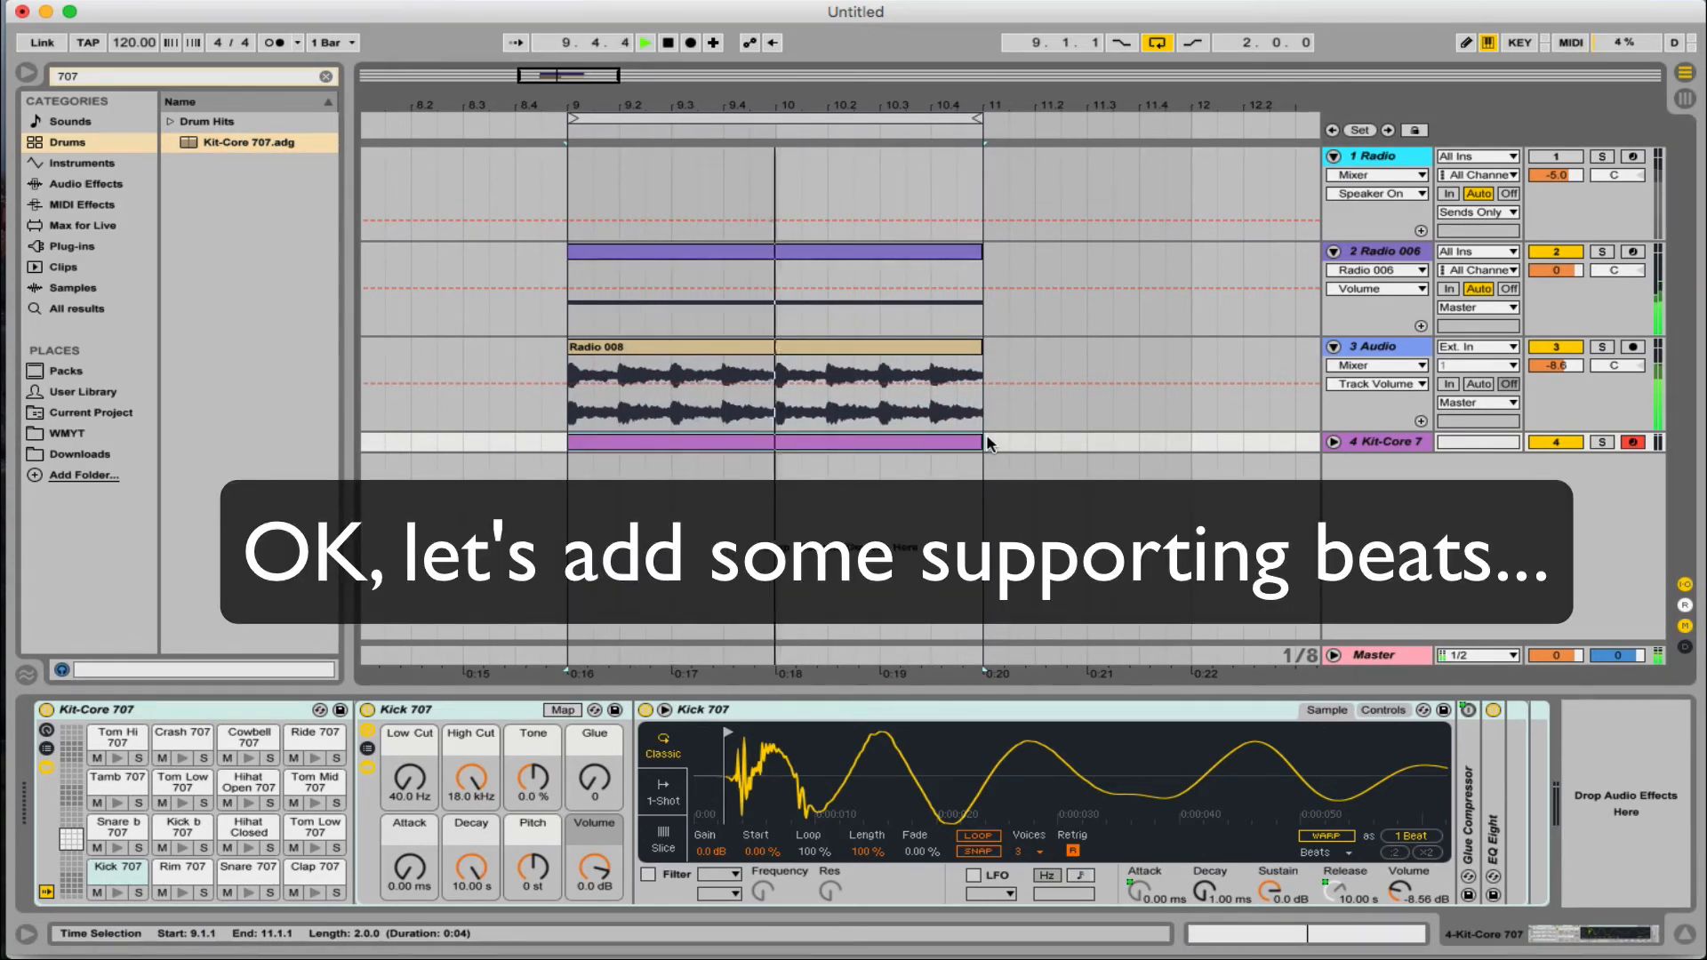
pyautogui.doubleClick(785, 443)
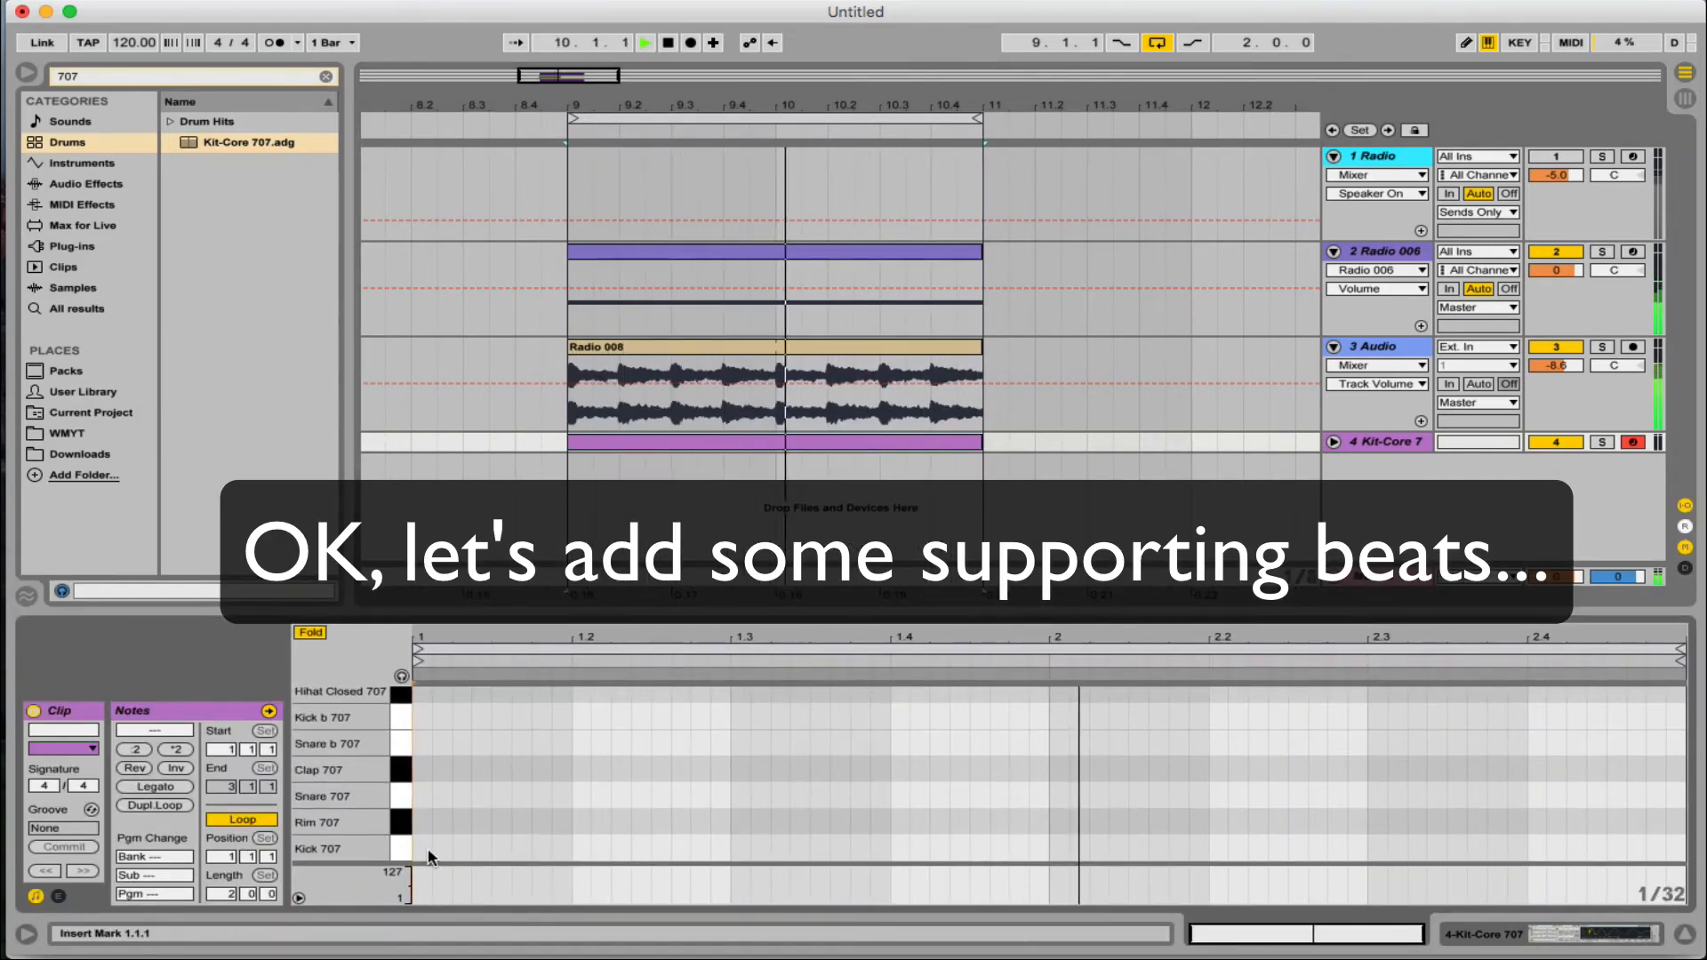
# Add Kick 707 notes at 1.1.1, 1.2.3, 2.1.1 and 2.2.3 in the drum clip
pyautogui.doubleClick(421, 846)
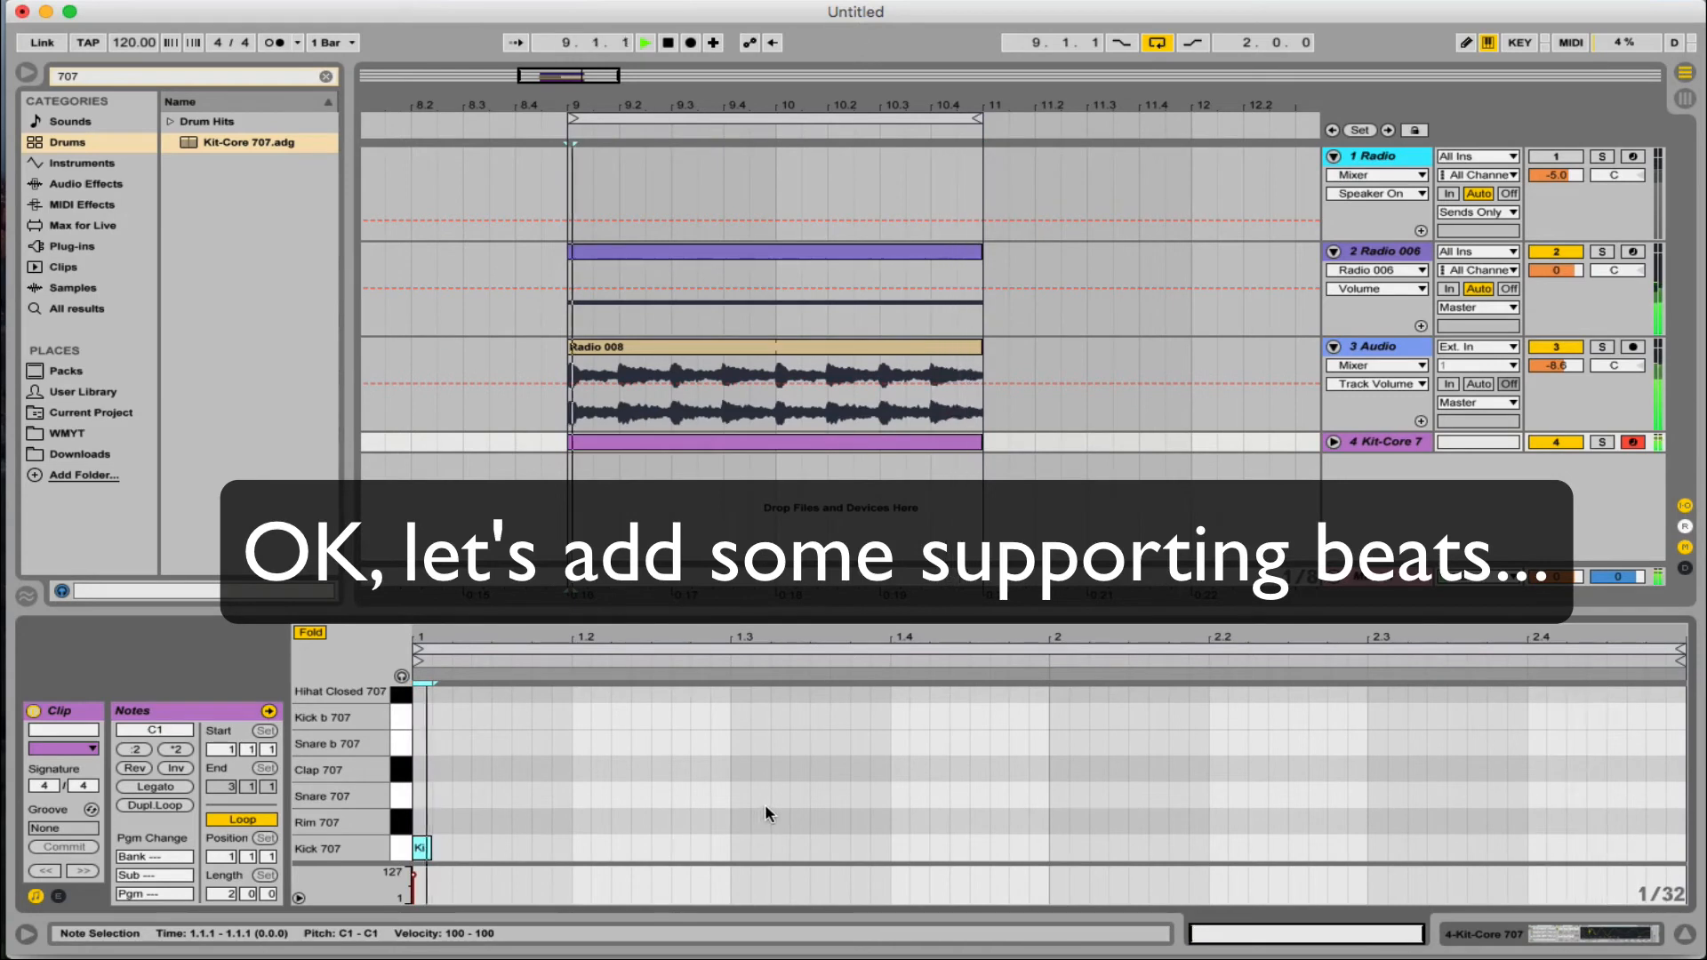
pyautogui.doubleClick(662, 847)
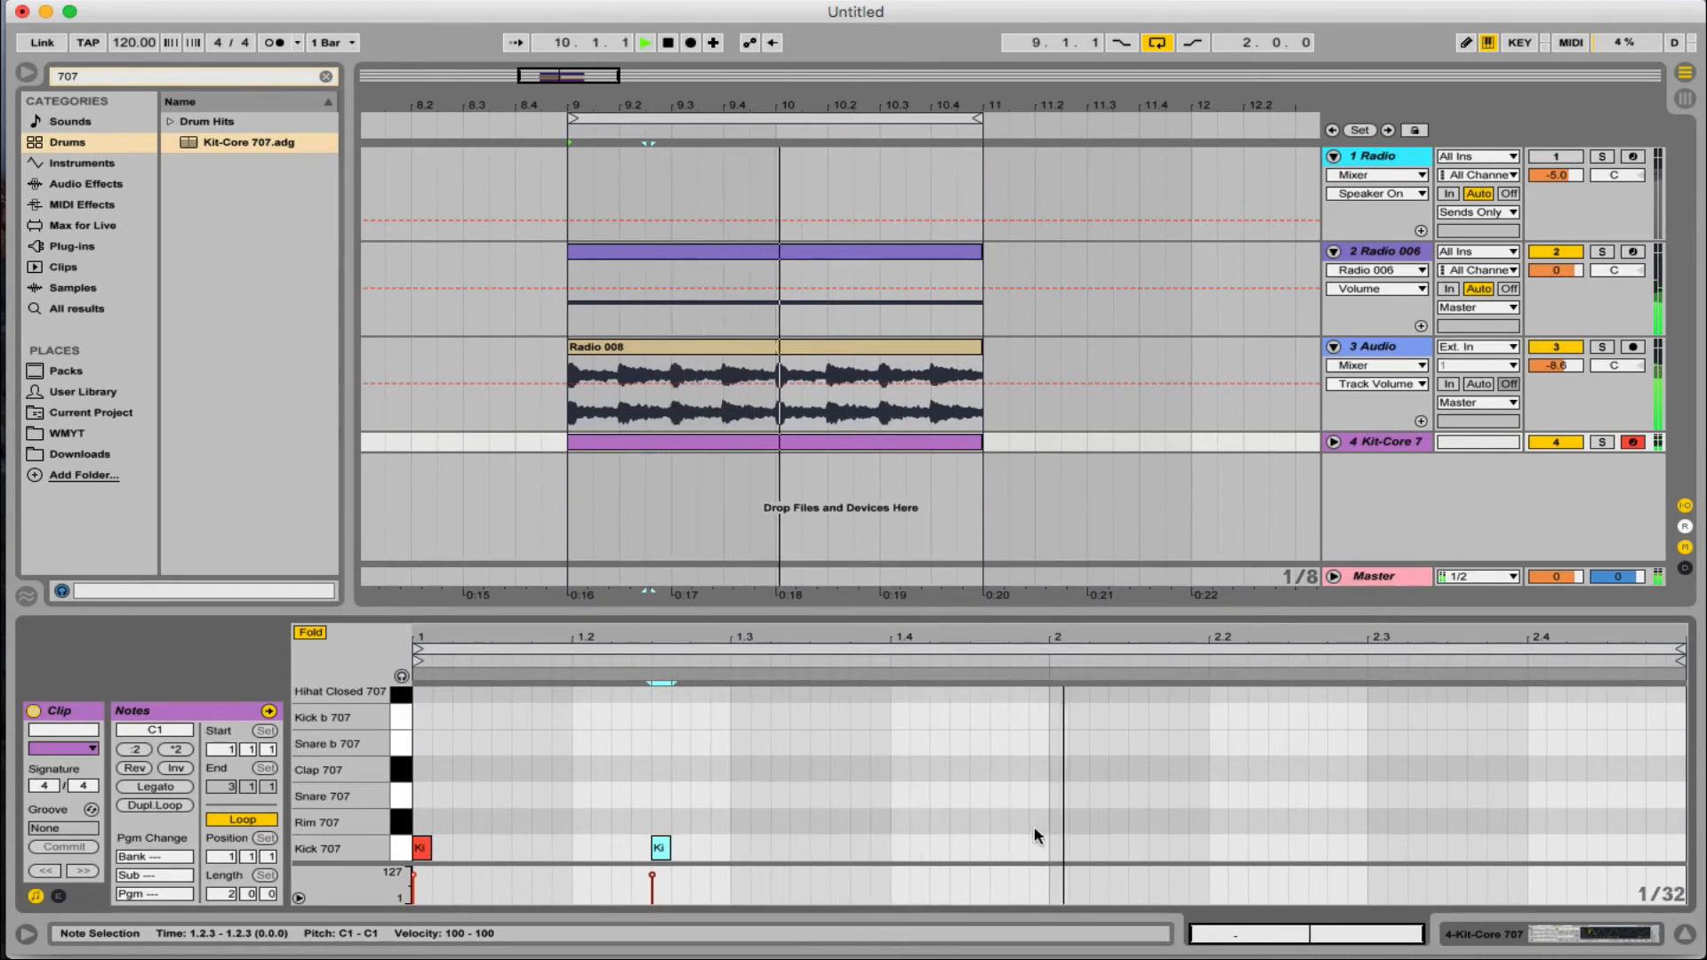
pyautogui.doubleClick(1058, 845)
pyautogui.doubleClick(1298, 848)
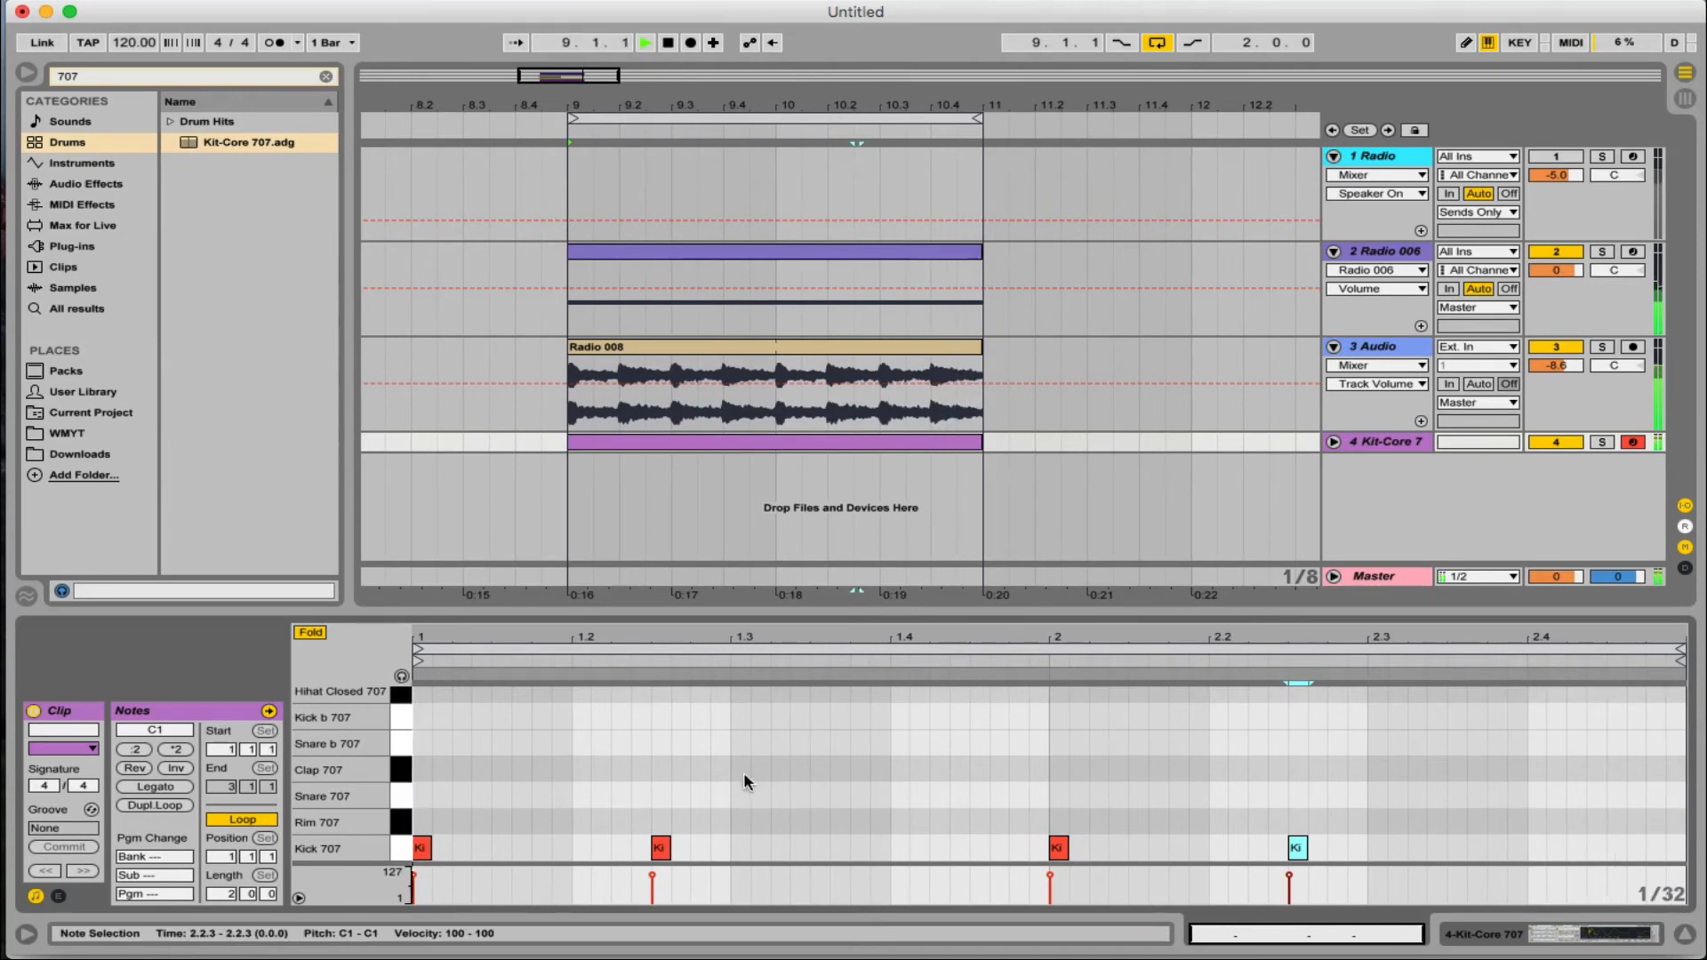
# Add Snare 707 notes at 1.2.1, 1.4.1, 2.2.1 and 2.4.1 in the drum clip
pyautogui.doubleClick(583, 794)
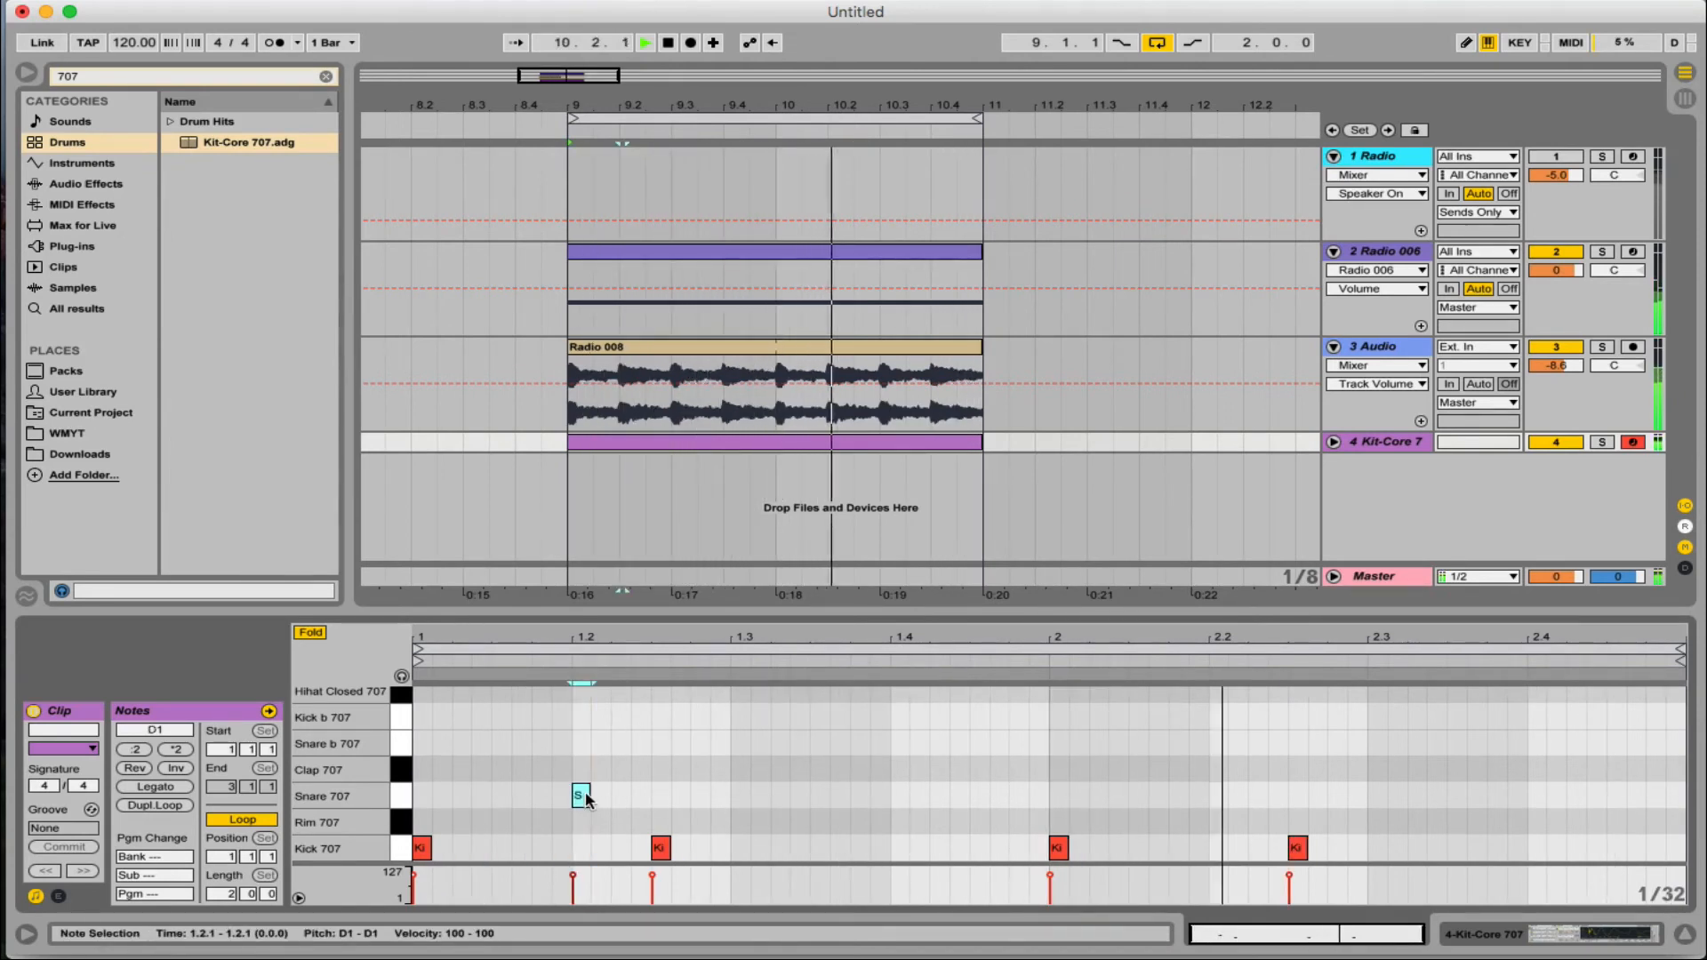
pyautogui.doubleClick(899, 795)
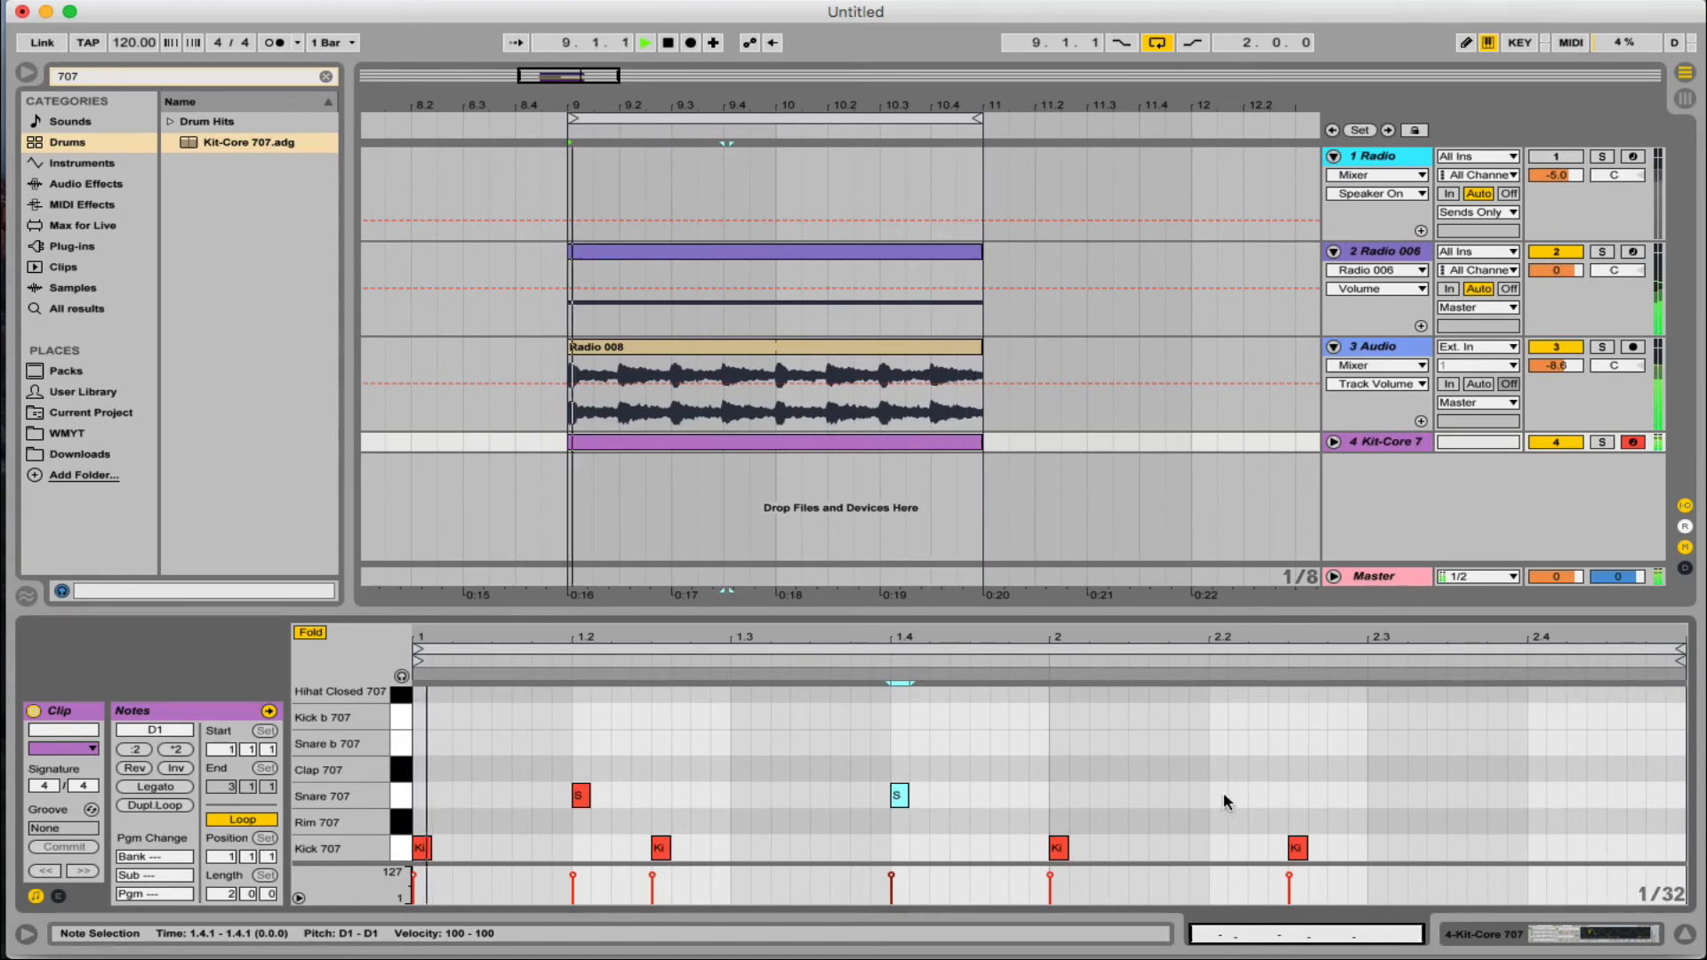
pyautogui.doubleClick(1218, 794)
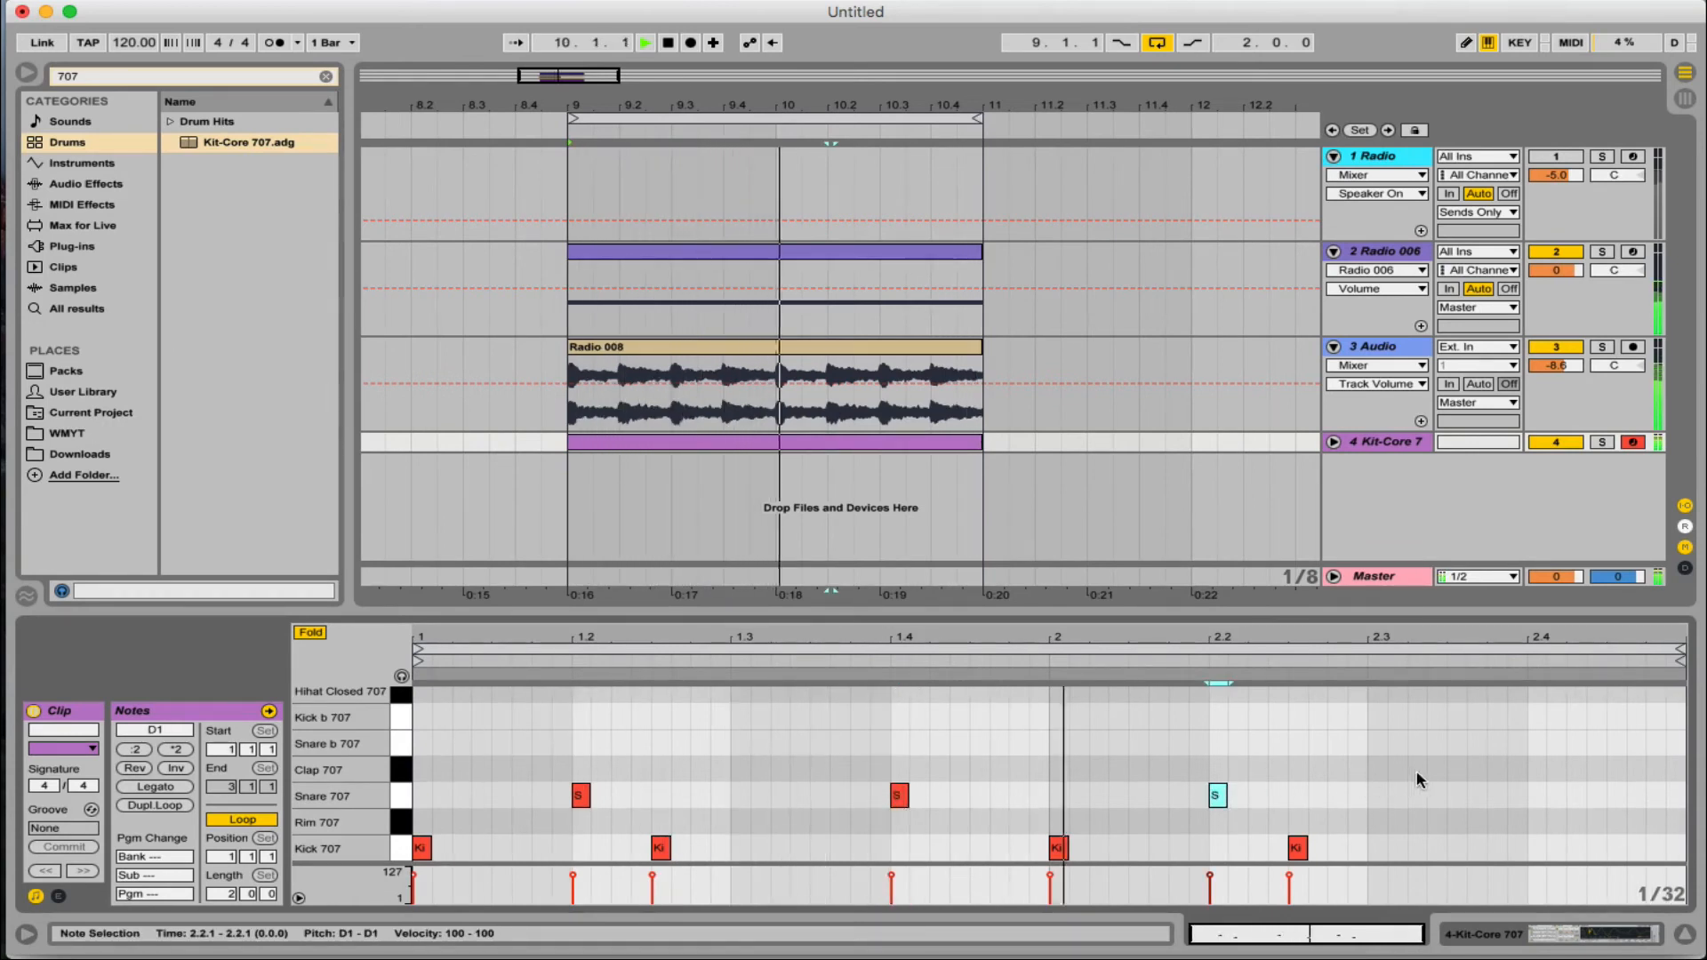
pyautogui.doubleClick(1538, 796)
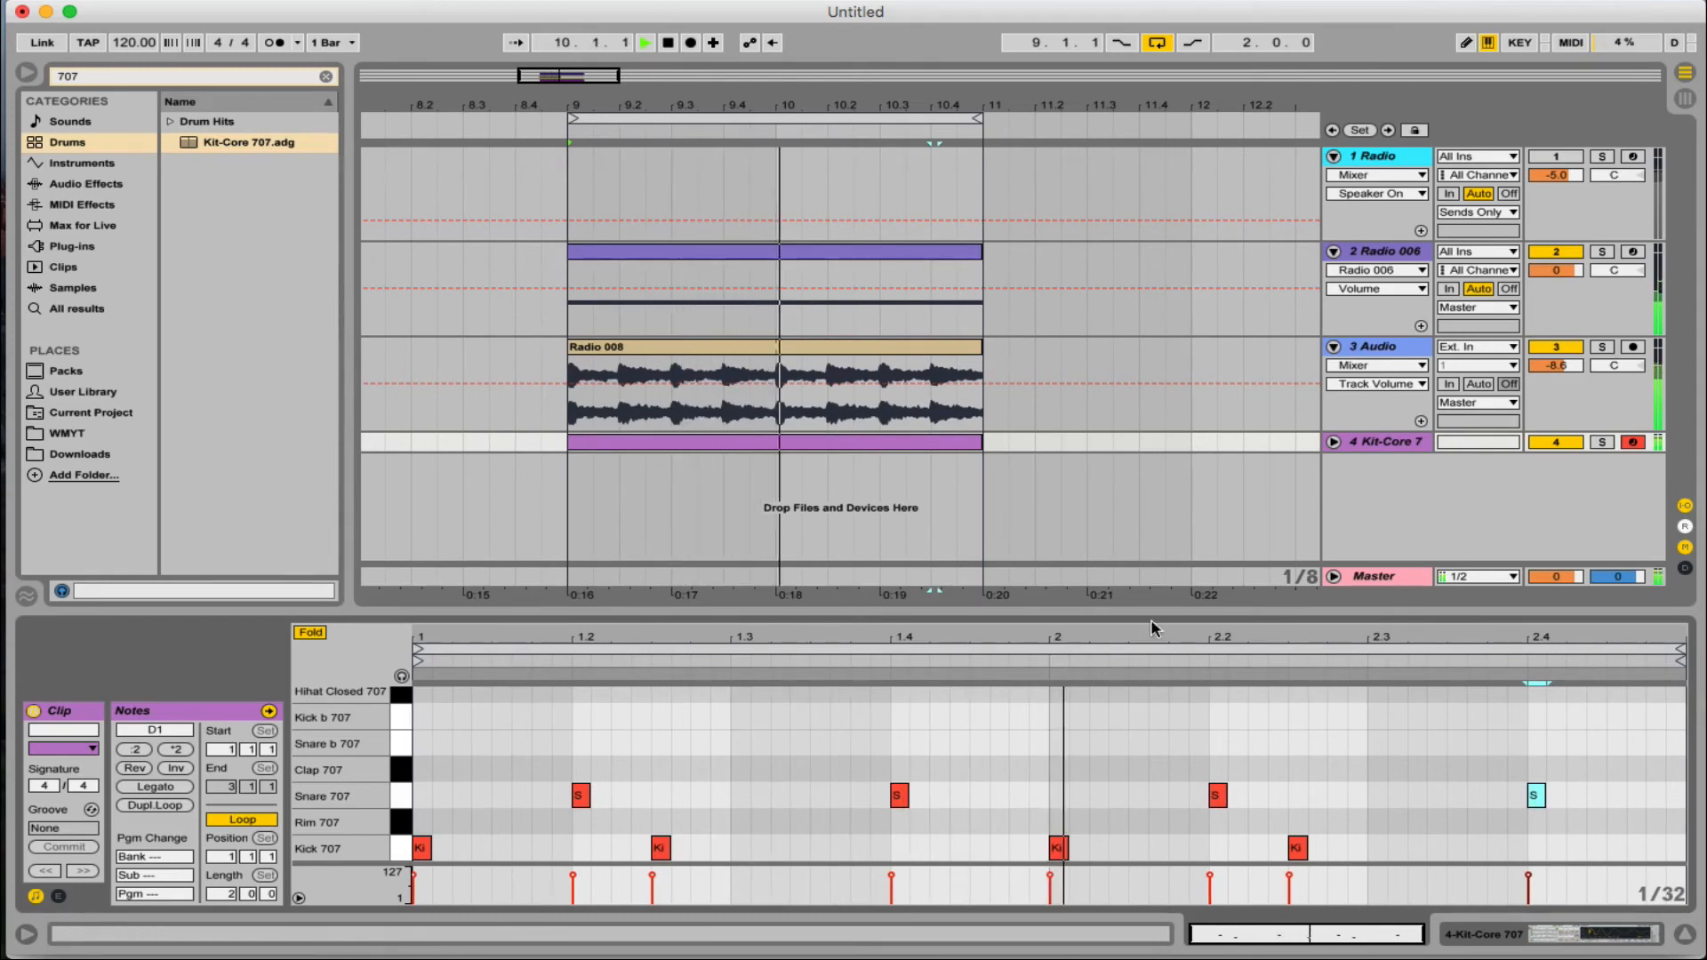
# Enlarge the drum clip's note editor and switch its grid to triplets
pyautogui.moveTo(1152, 622); pyautogui.dragTo(1149, 436)
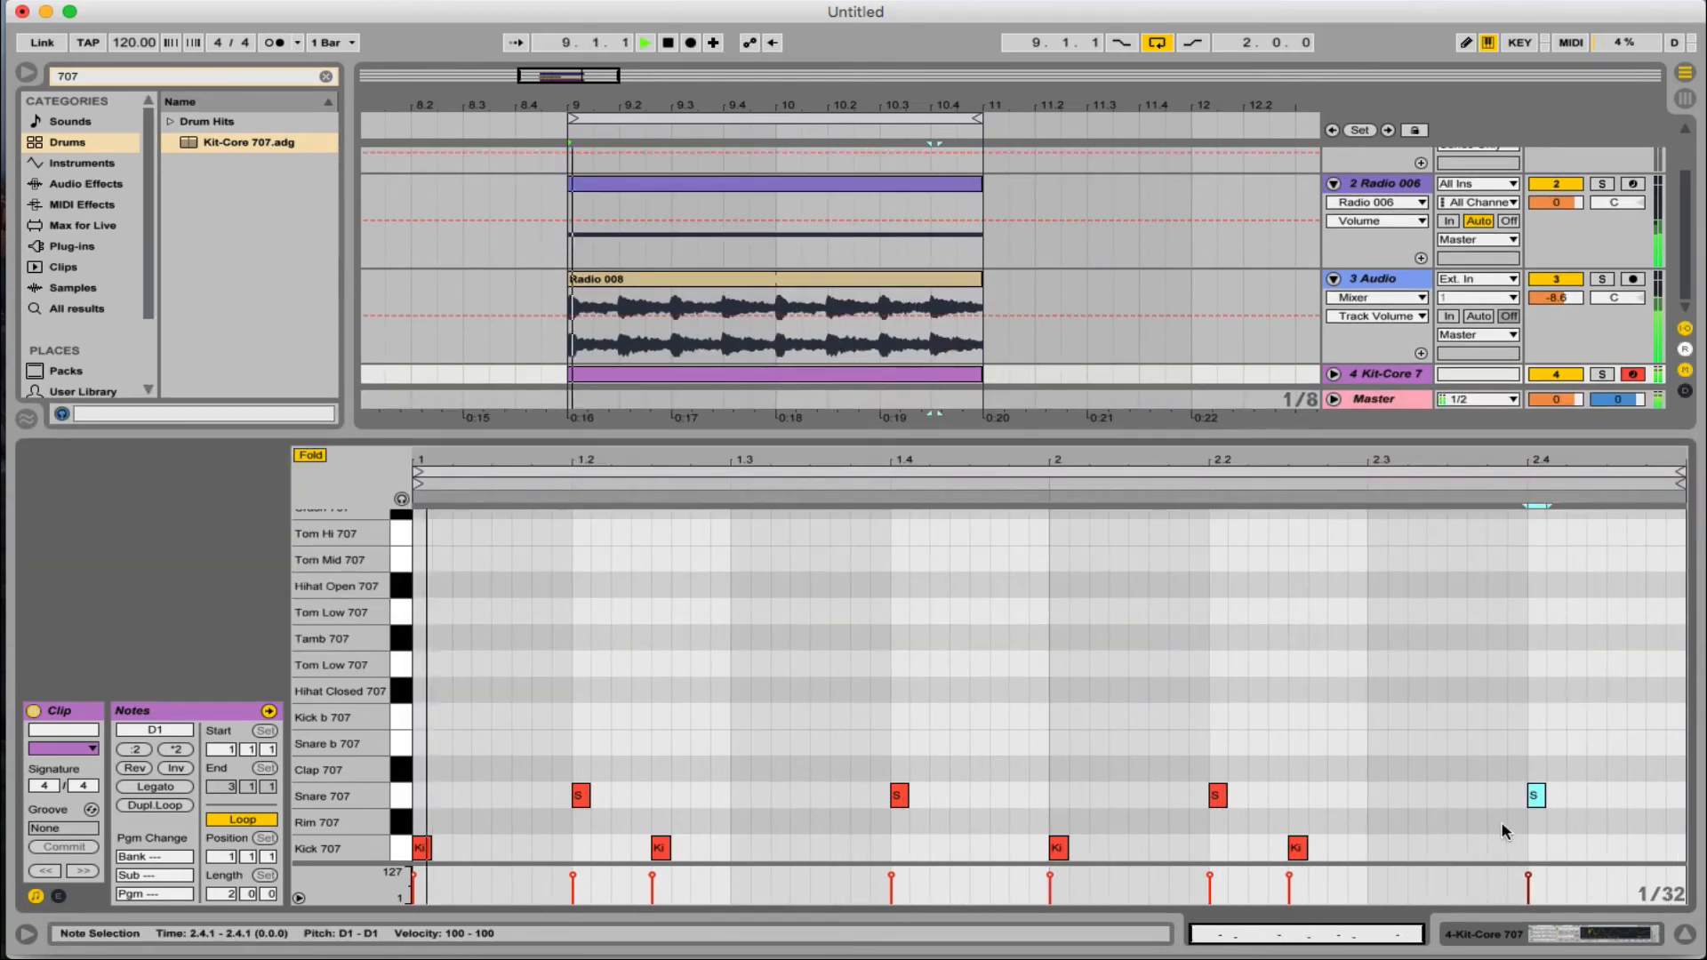
pyautogui.rightClick(1127, 656)
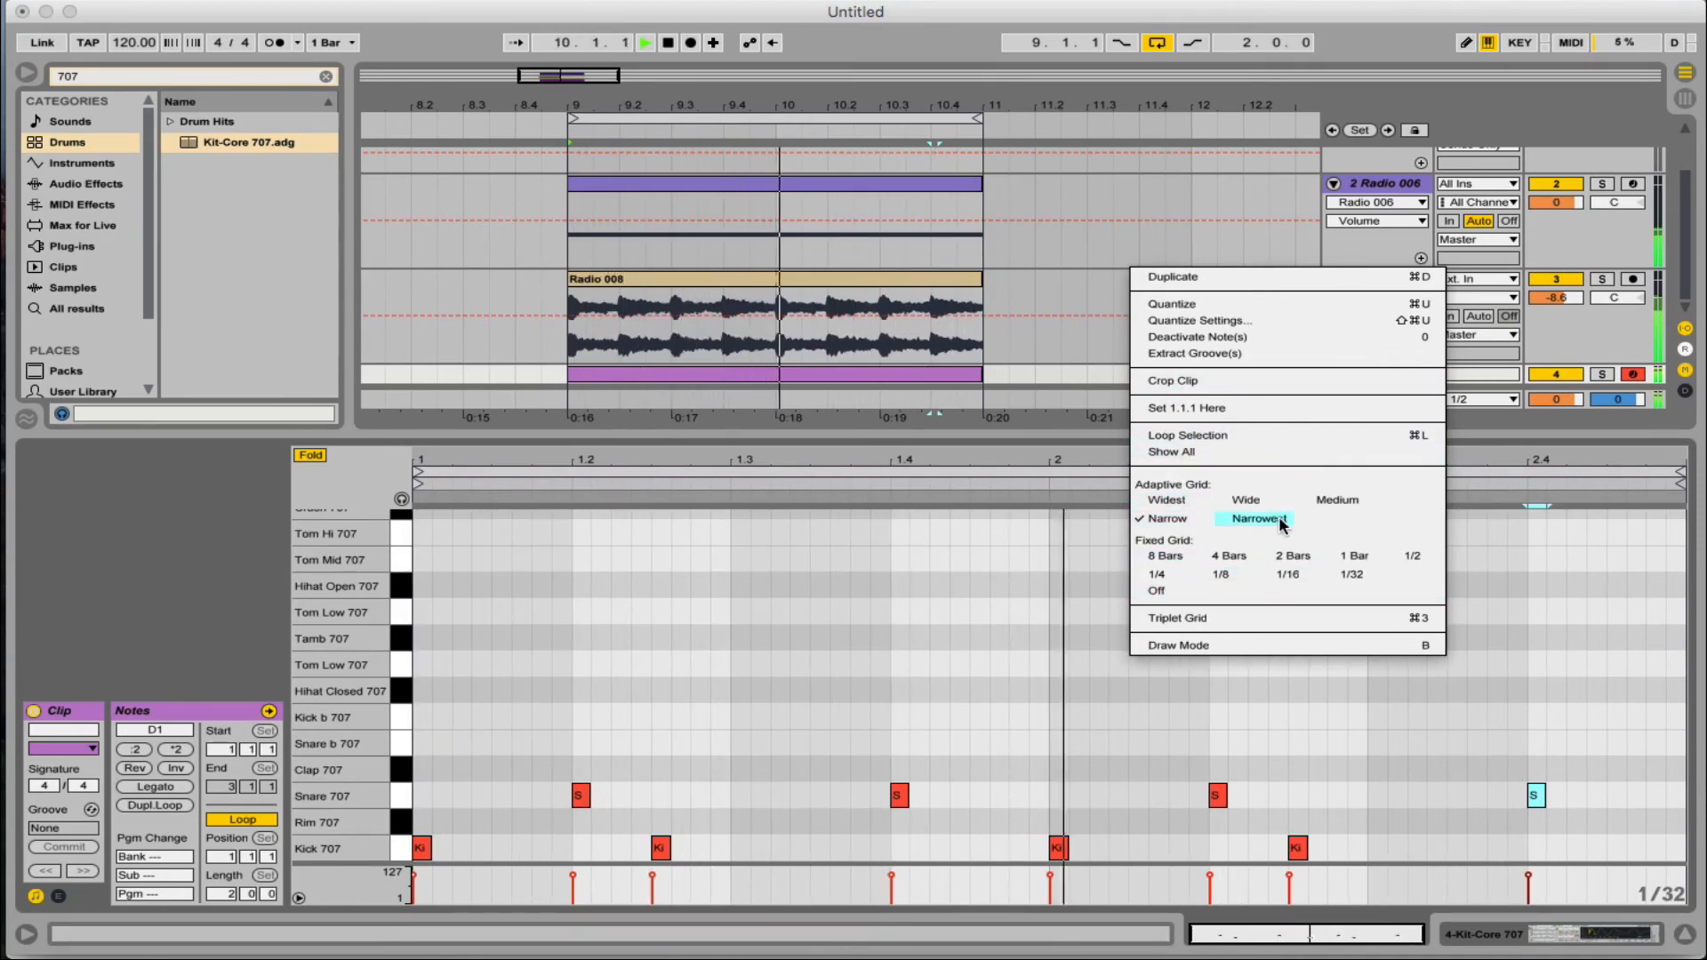
pyautogui.click(1241, 619)
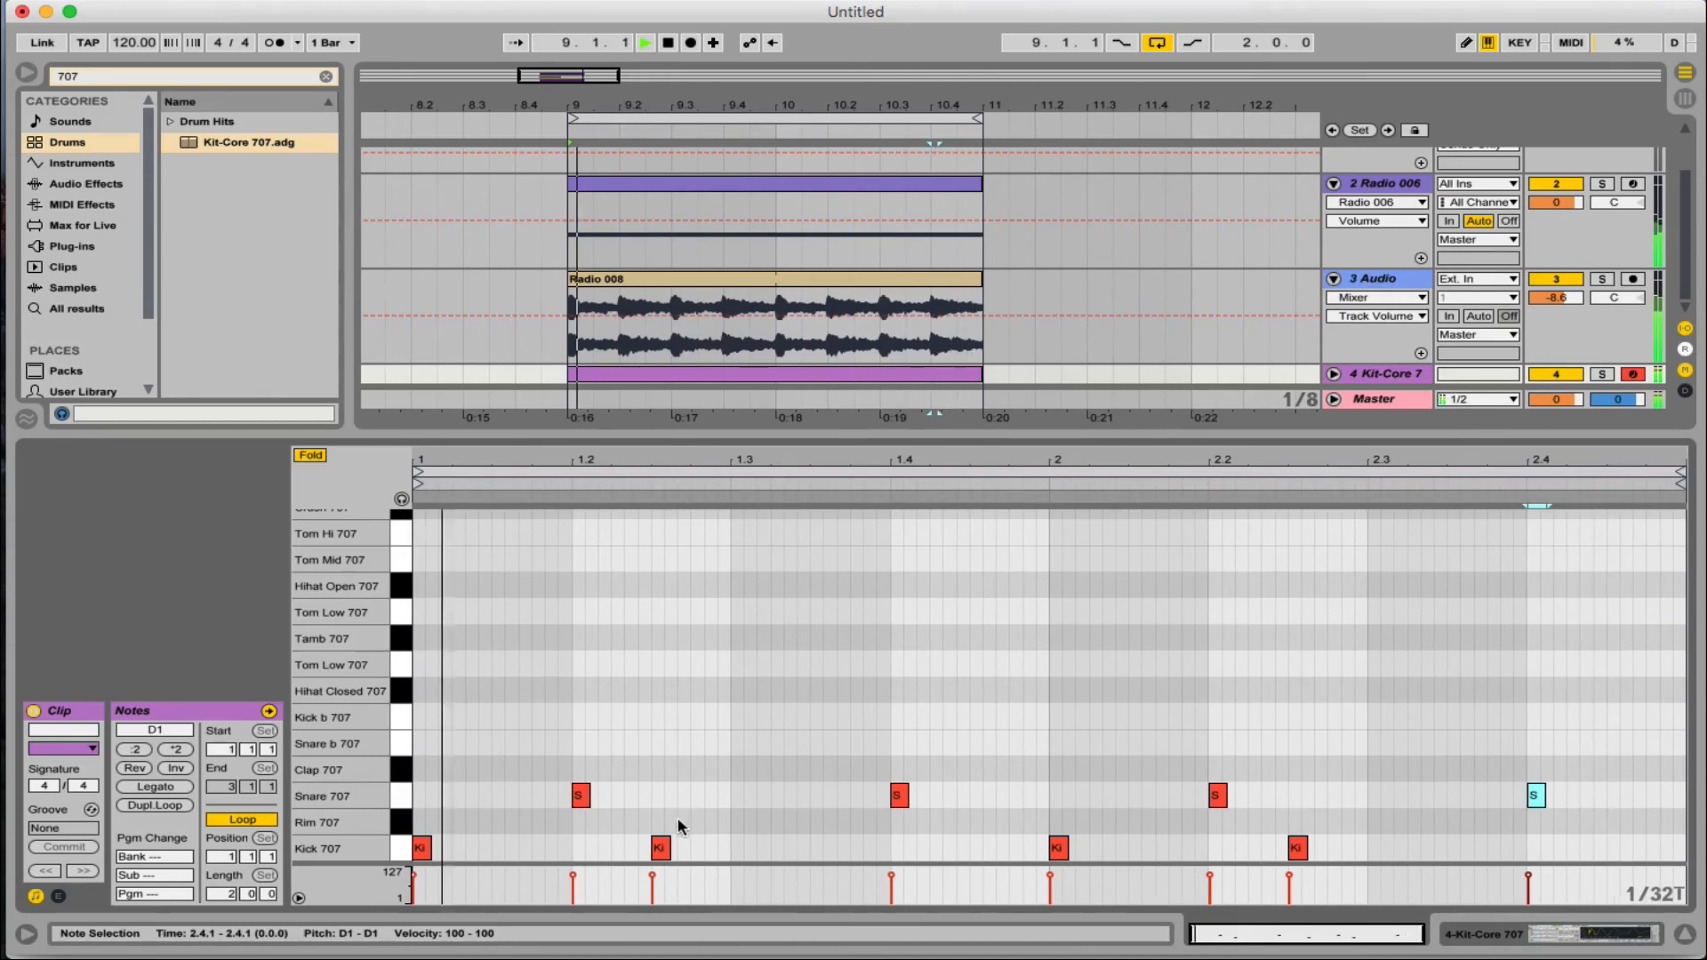
# Shift the last three Kick 707 notes later, to 1.2.4, 2.1.4 and 2.2.4
pyautogui.click(666, 848)
pyautogui.press('Left')
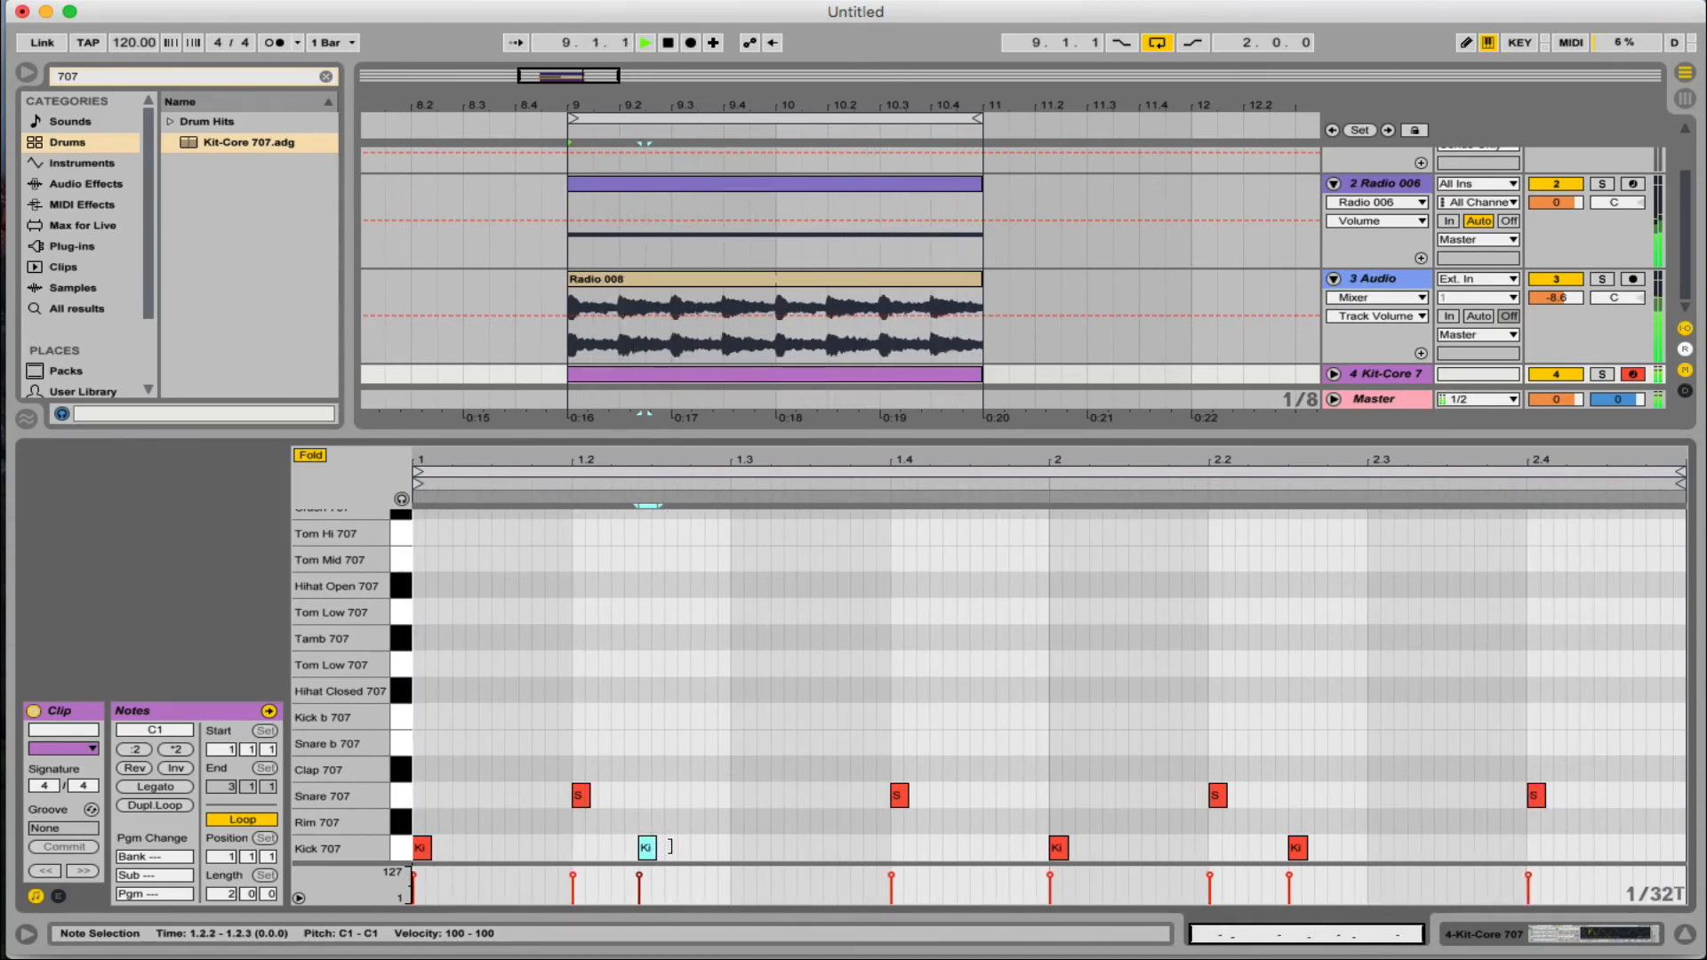
pyautogui.press('Right')
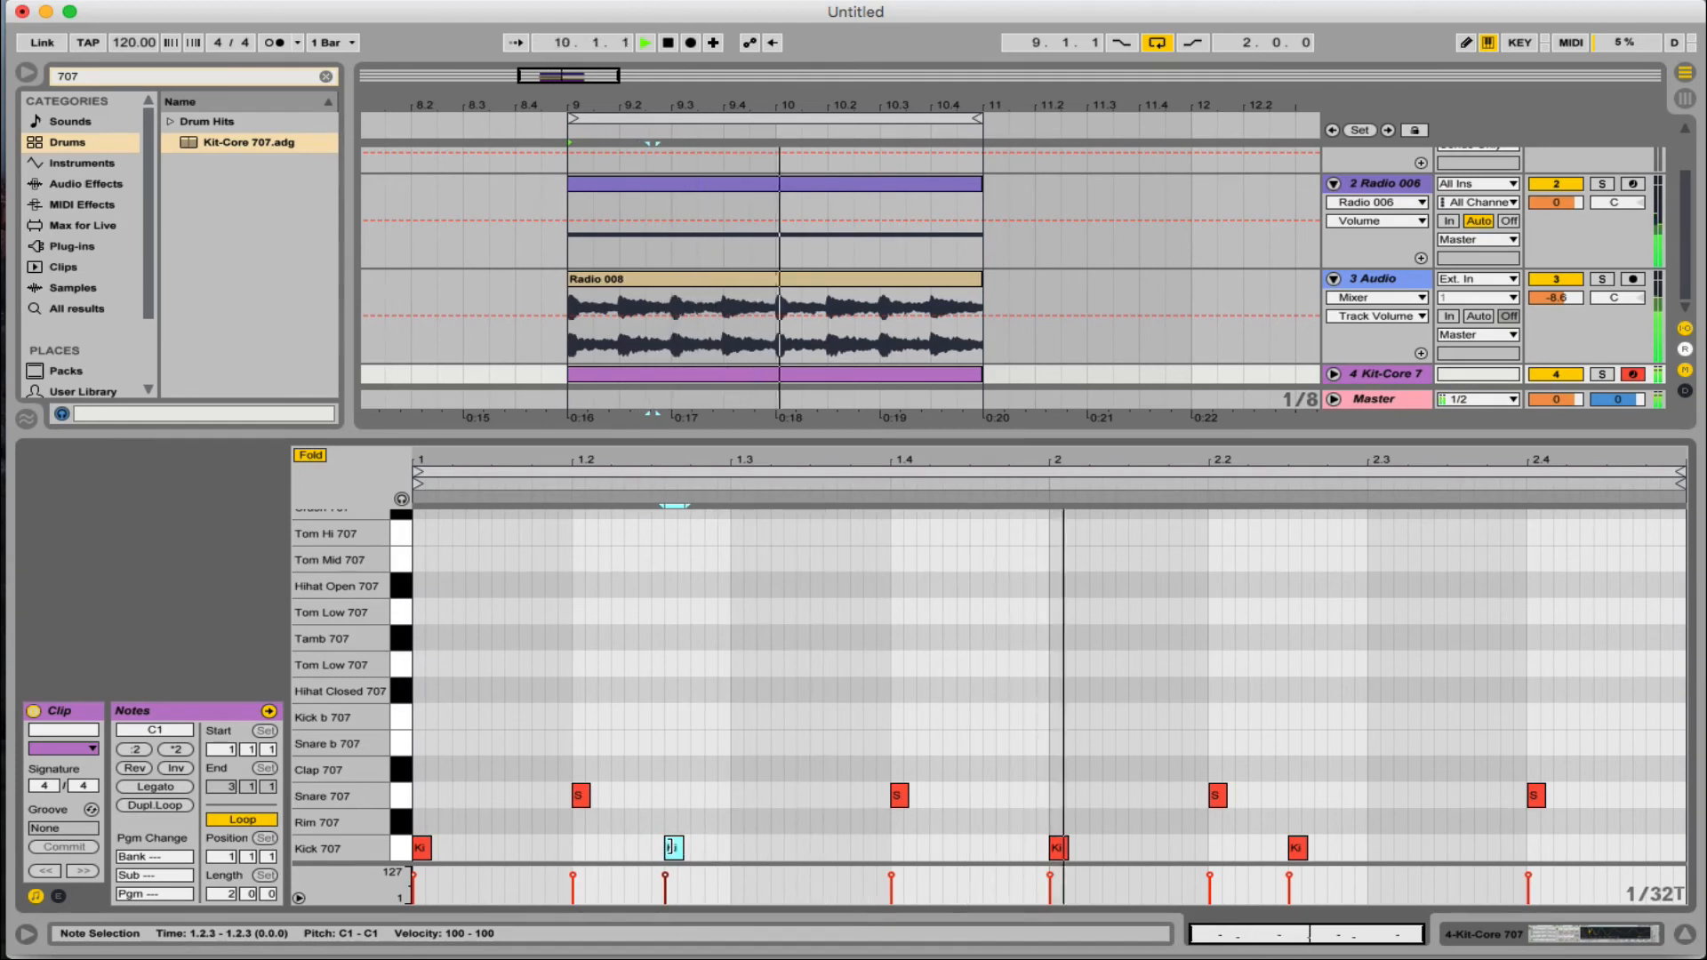
pyautogui.press('Right')
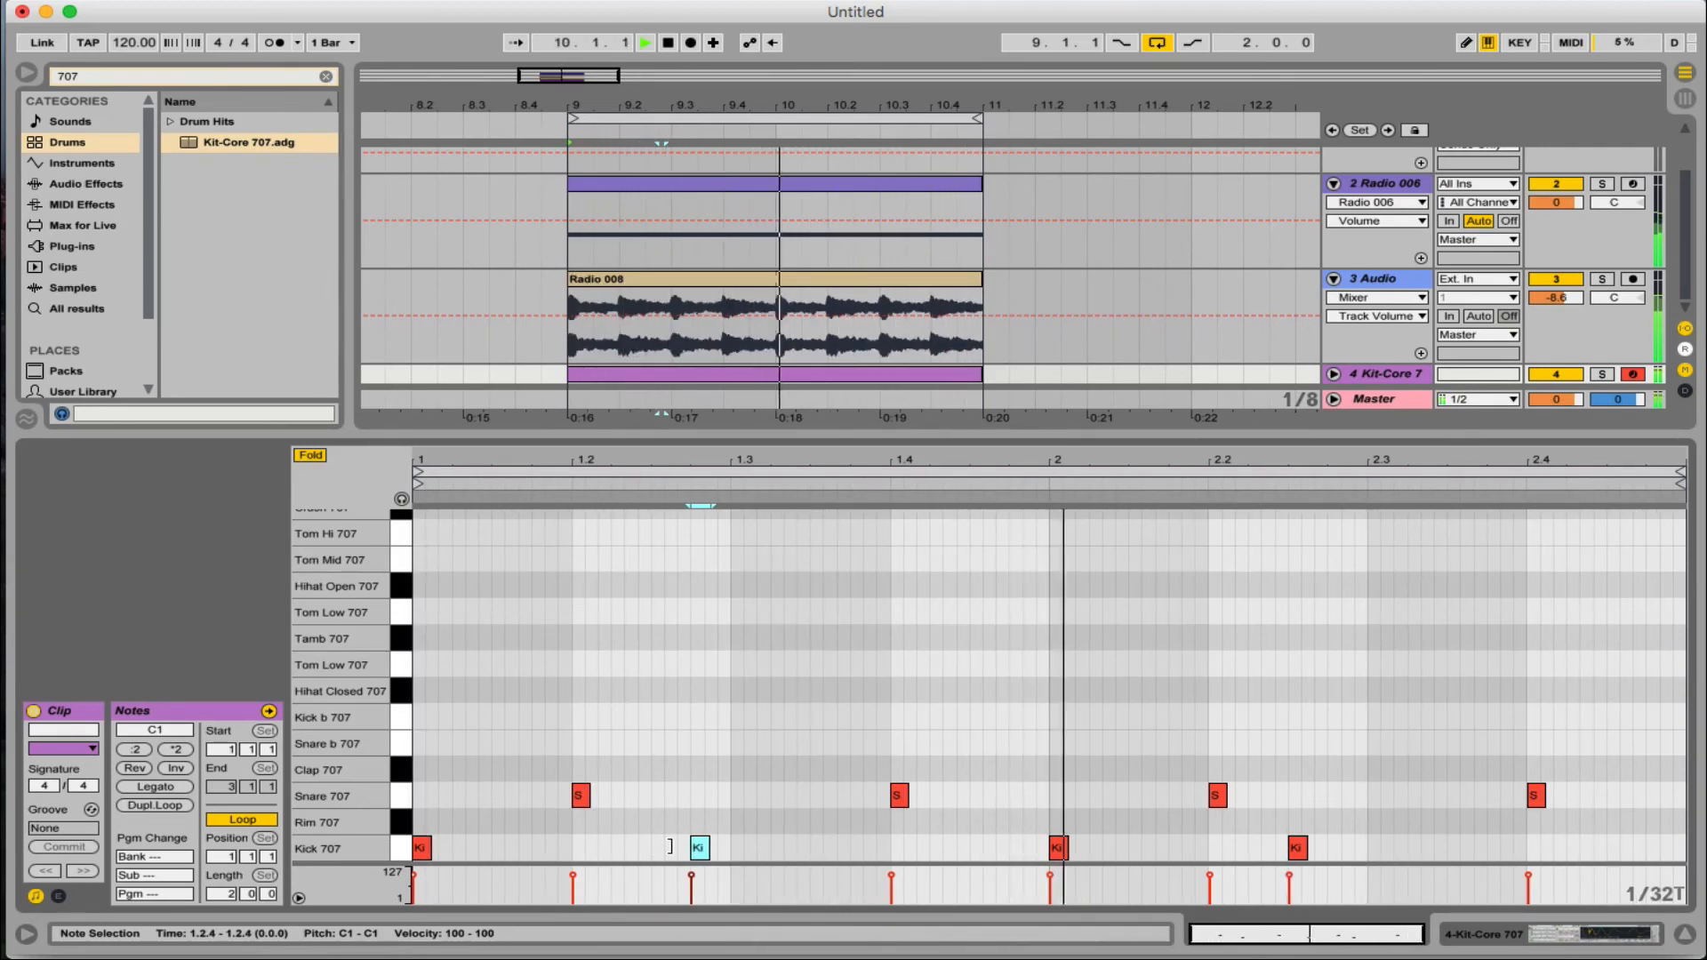
pyautogui.click(1058, 847)
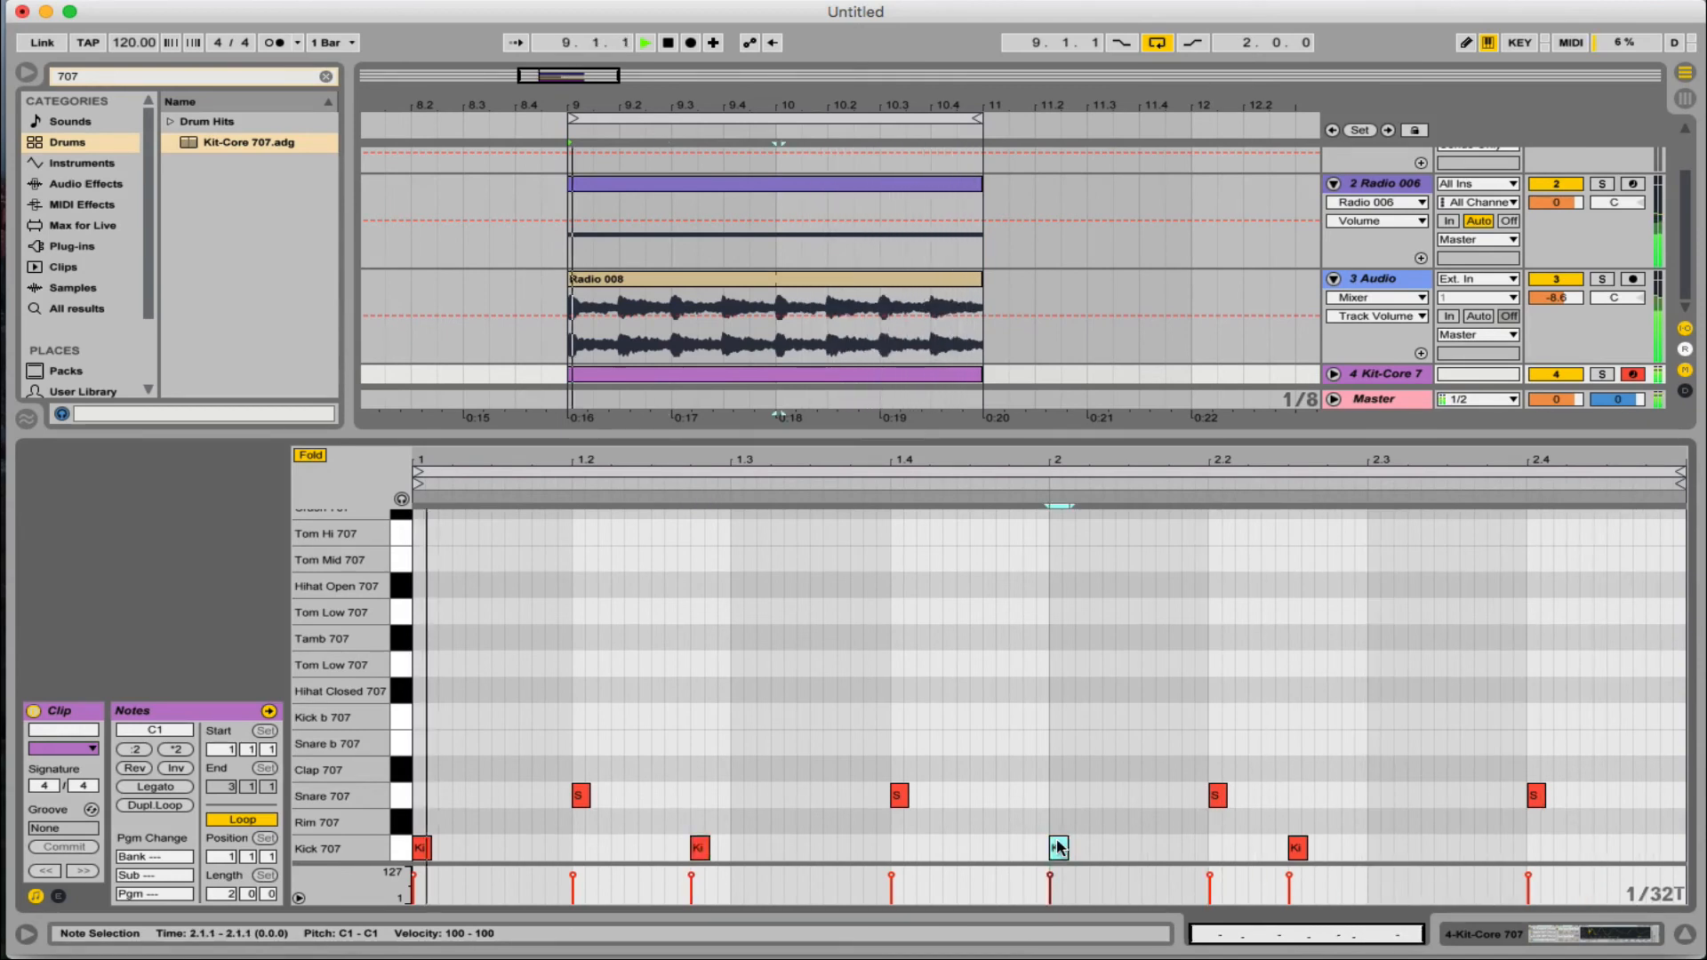
pyautogui.press('Right')
pyautogui.press('Right')
pyautogui.press('Right')
pyautogui.click(1297, 848)
pyautogui.press('Right')
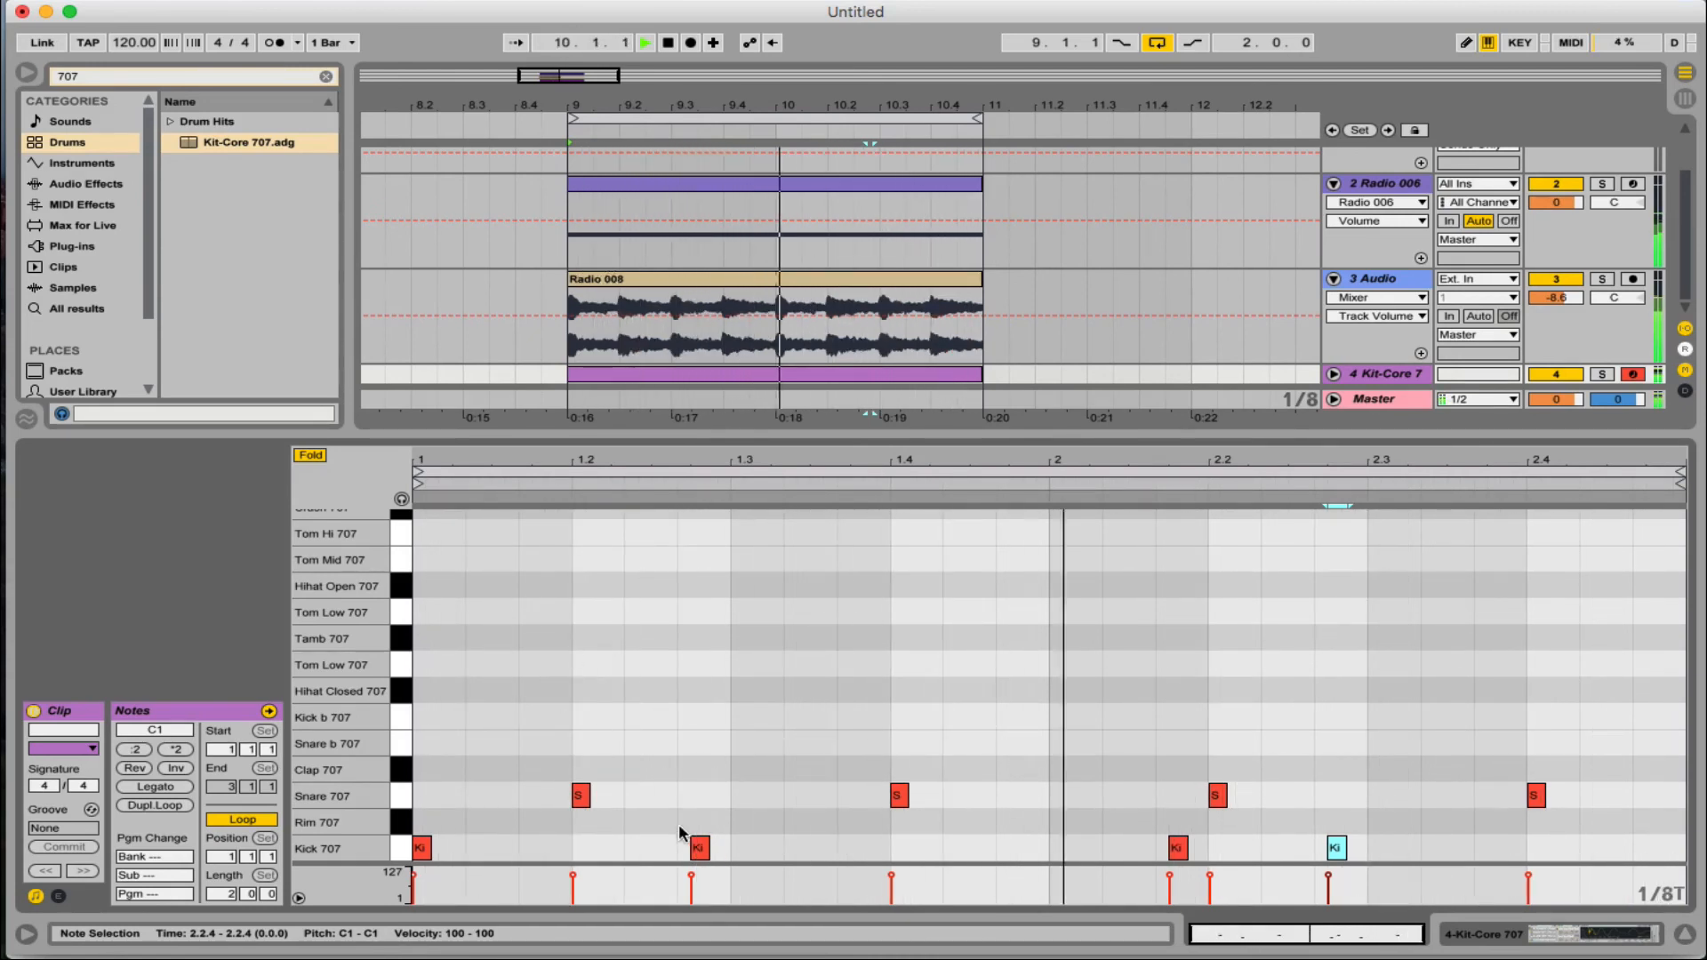
# Move the last three kicks slightly earlier, onto the final 1/8-triplet divisions of beats 1.2, 2.1 and 2.2
pyautogui.click(698, 846)
pyautogui.moveTo(698, 846); pyautogui.dragTo(685, 847)
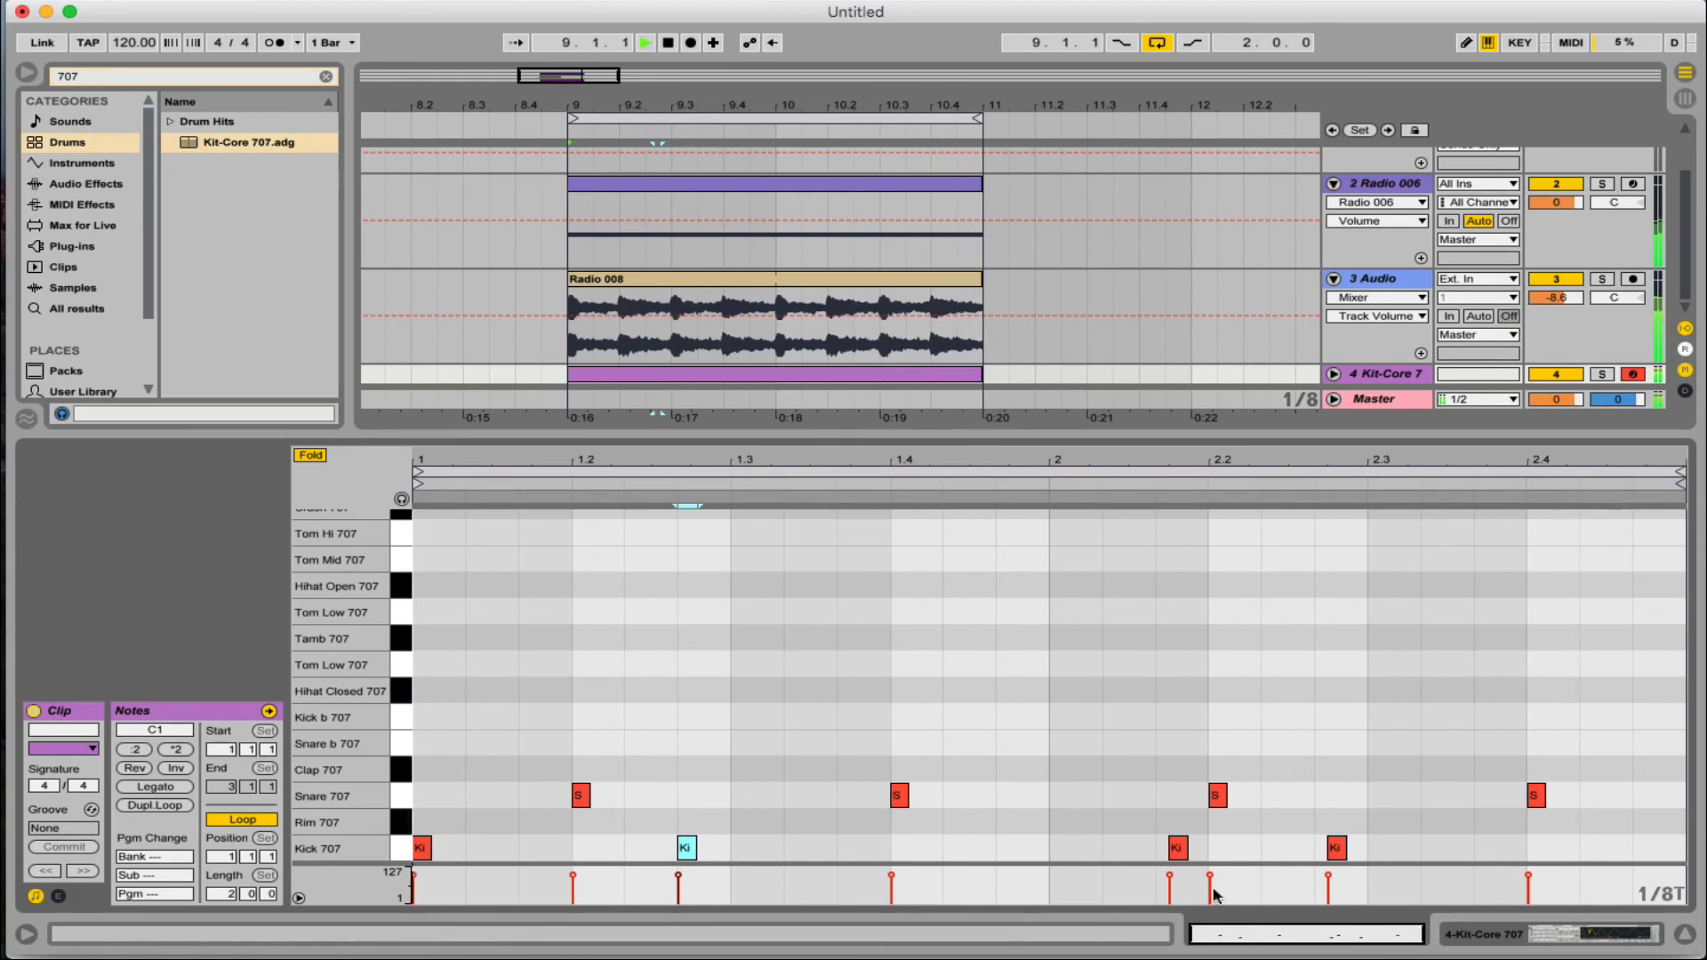
pyautogui.click(1178, 848)
pyautogui.moveTo(1175, 849); pyautogui.dragTo(1163, 849)
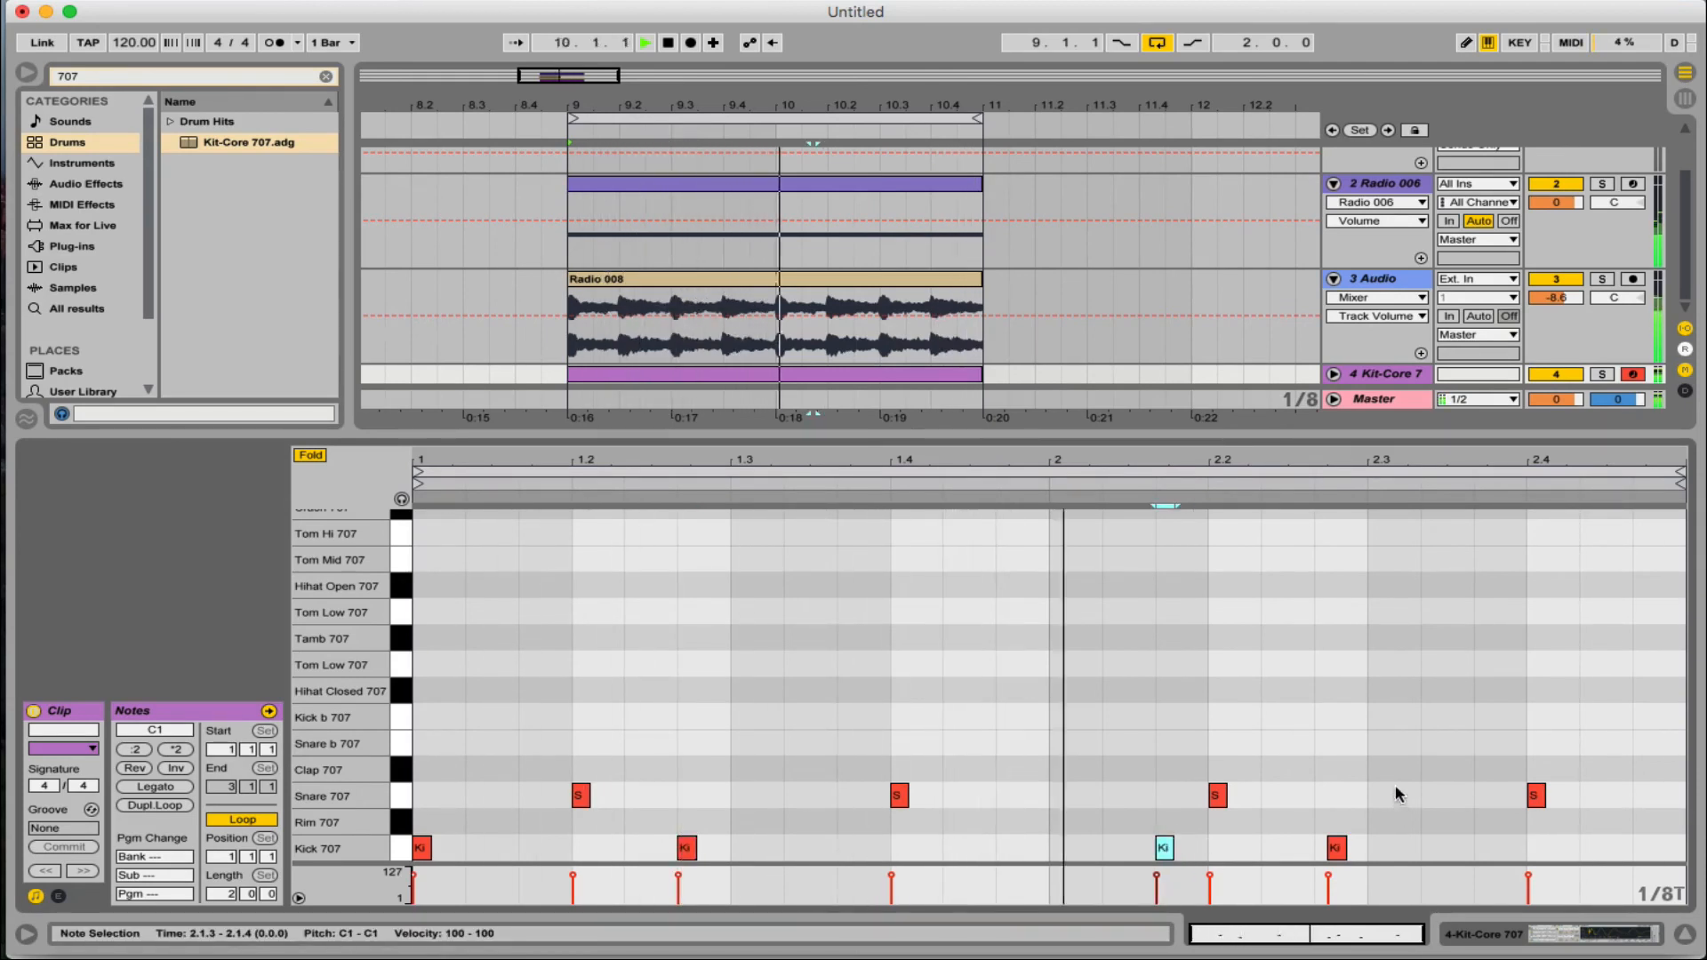
pyautogui.click(1337, 847)
pyautogui.moveTo(1337, 847); pyautogui.dragTo(1324, 847)
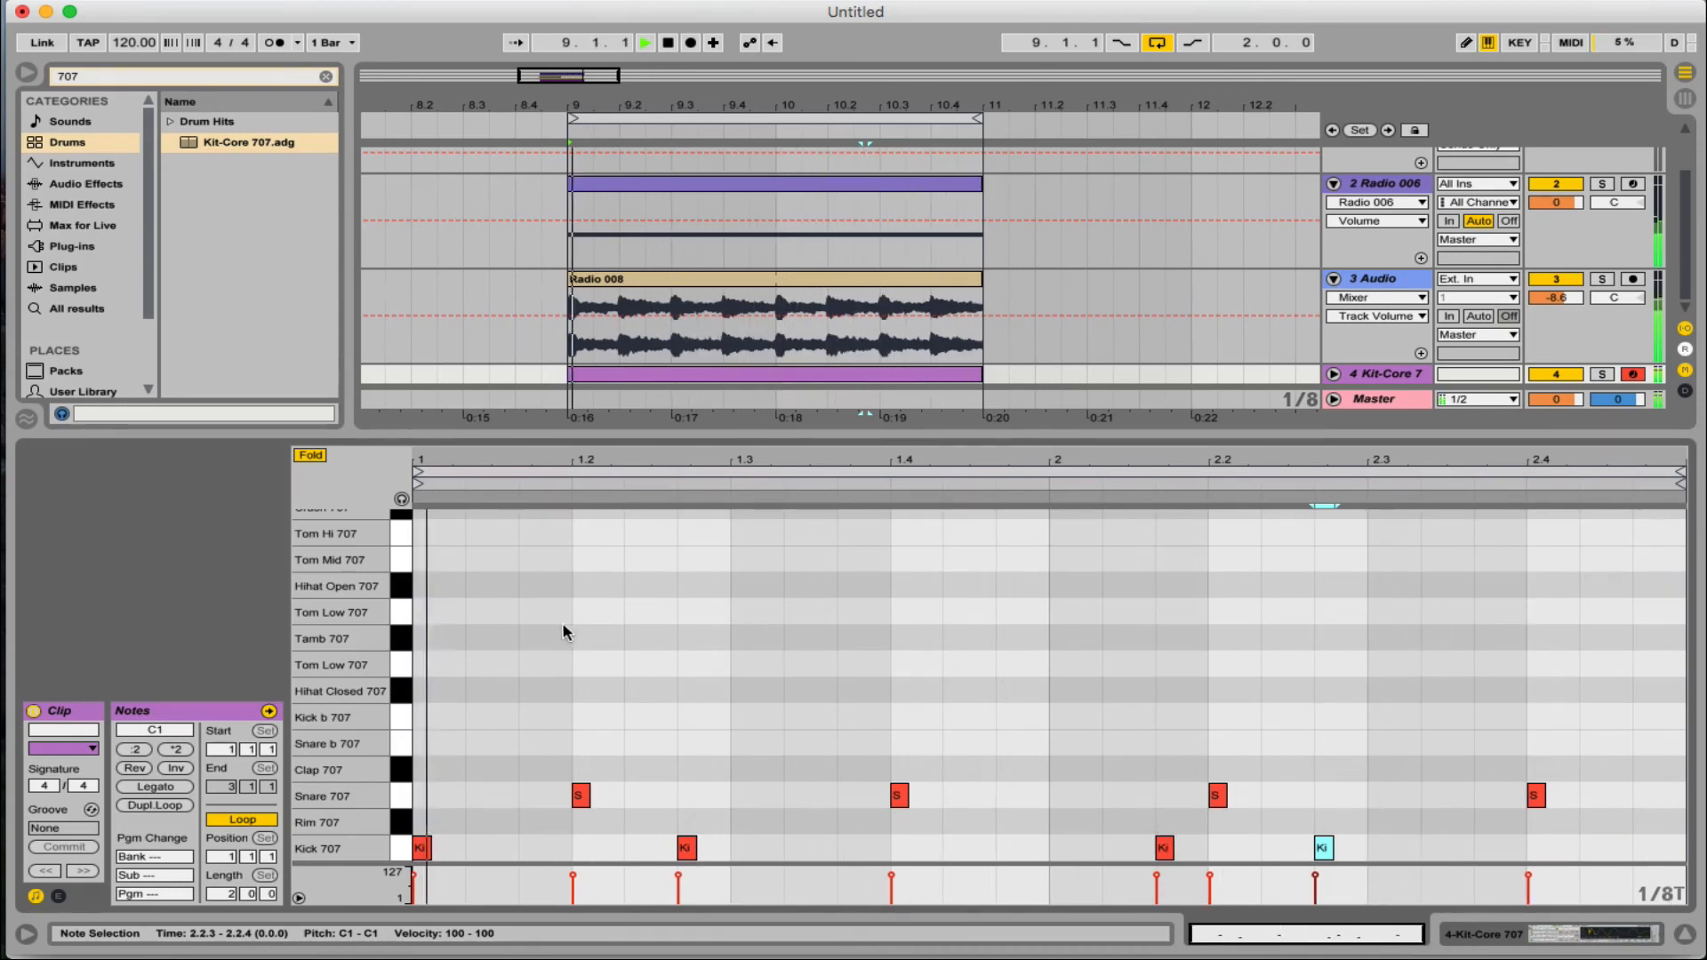
# Add 1/8-triplet Hihat Closed 707 notes at 1.1.1, 1.2.3, 1.4.1, 2.1.3, 2.3.1 and 2.4.1, plus a Hihat Open 707 note at 2.1.1
pyautogui.click(436, 691)
pyautogui.doubleClick(454, 699)
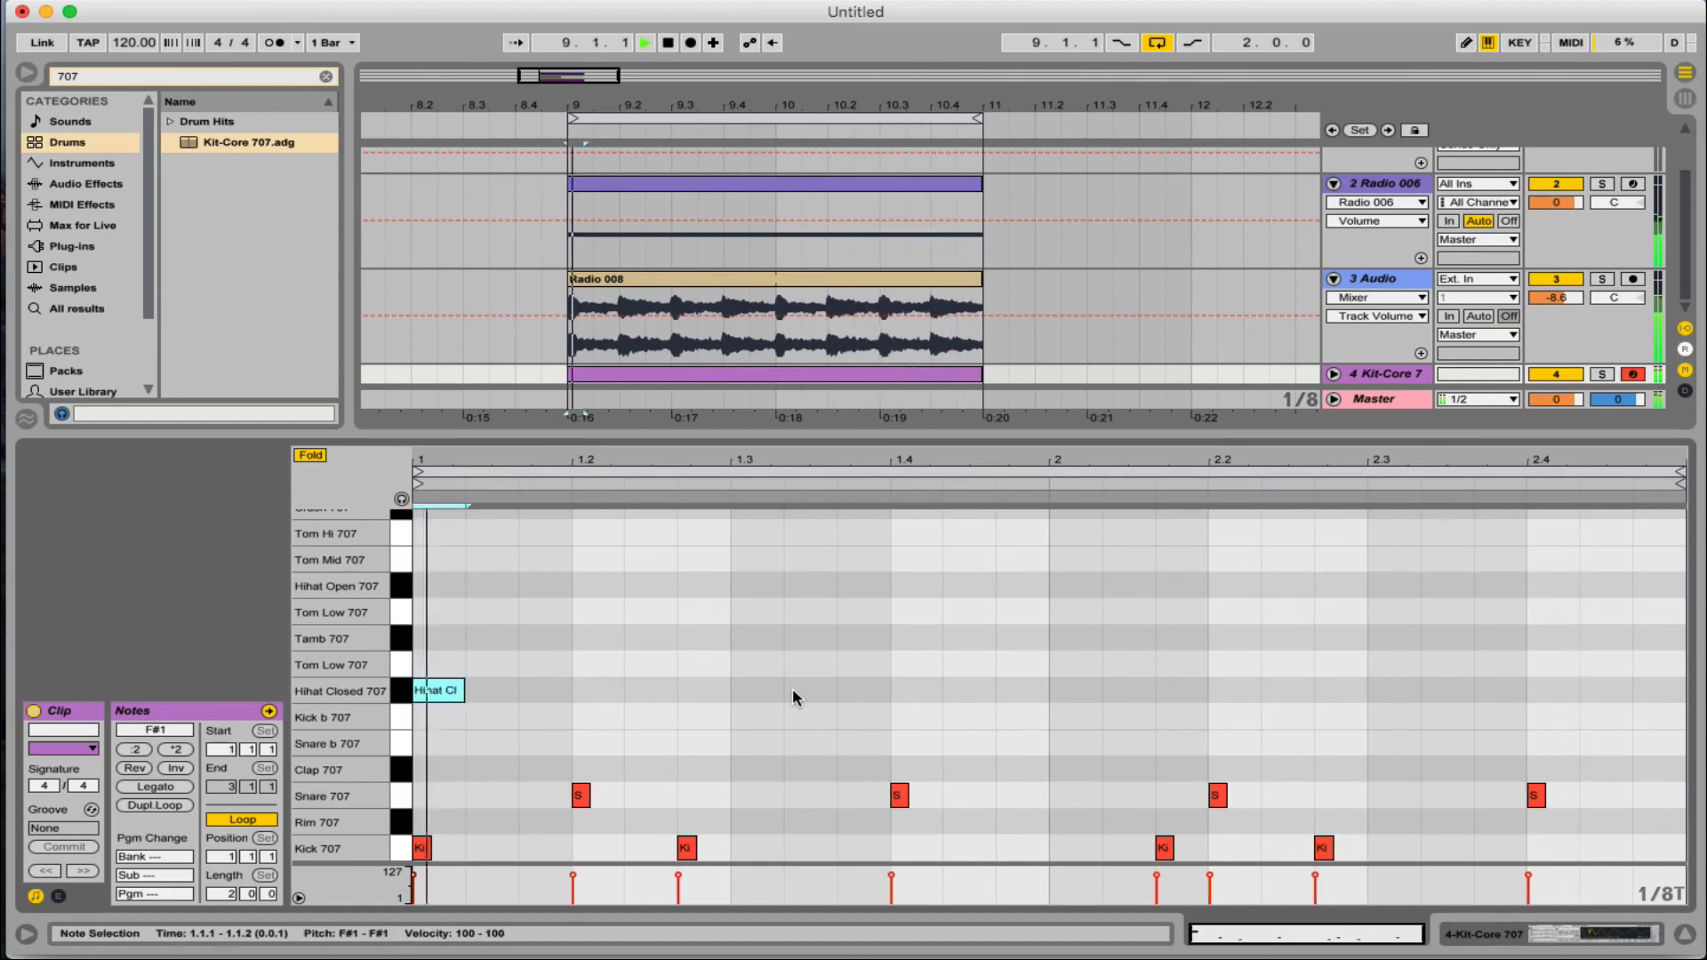
pyautogui.doubleClick(700, 691)
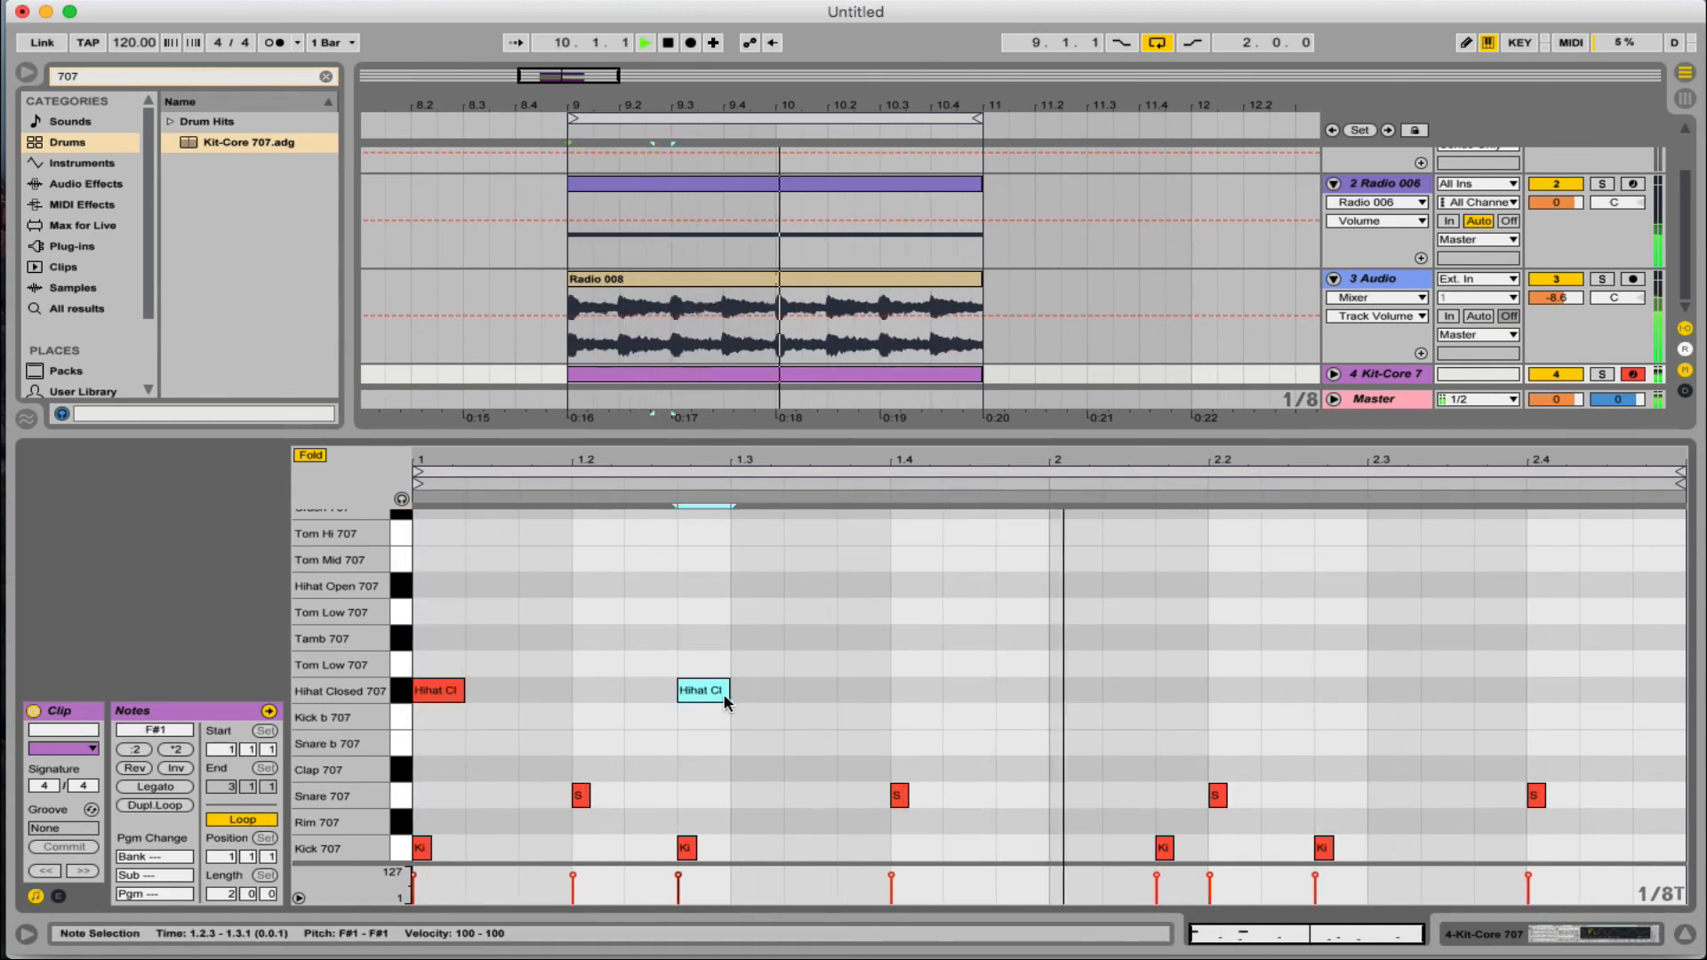
pyautogui.doubleClick(899, 694)
pyautogui.doubleClick(1180, 695)
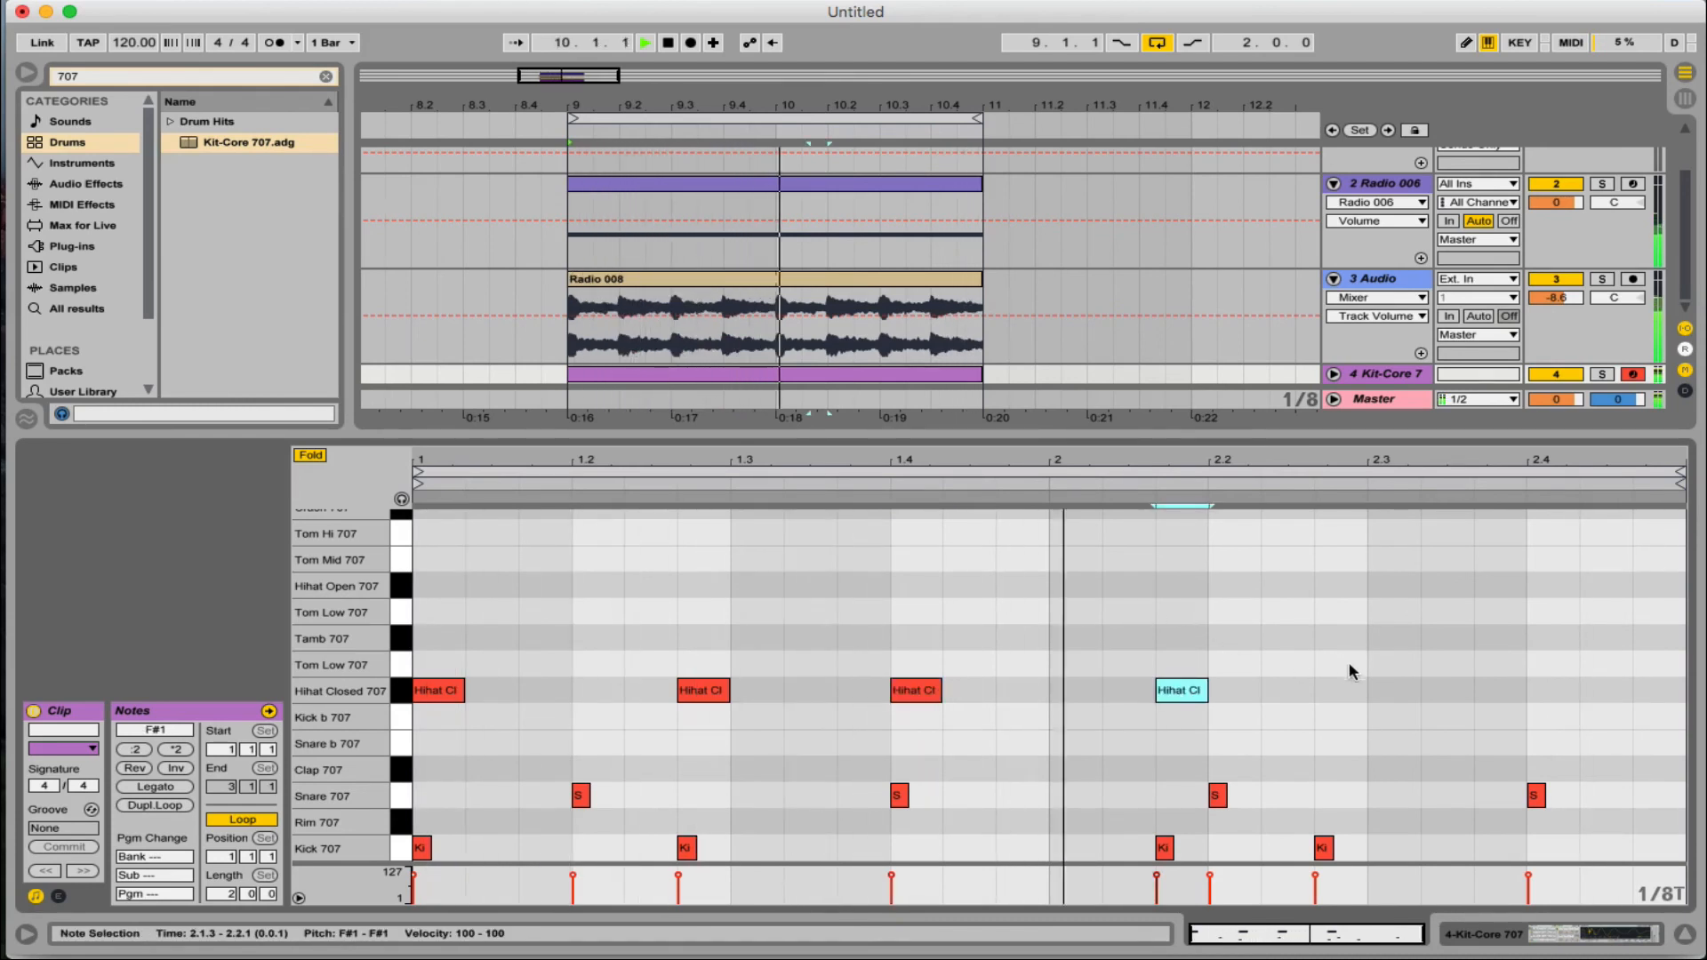
pyautogui.doubleClick(1394, 690)
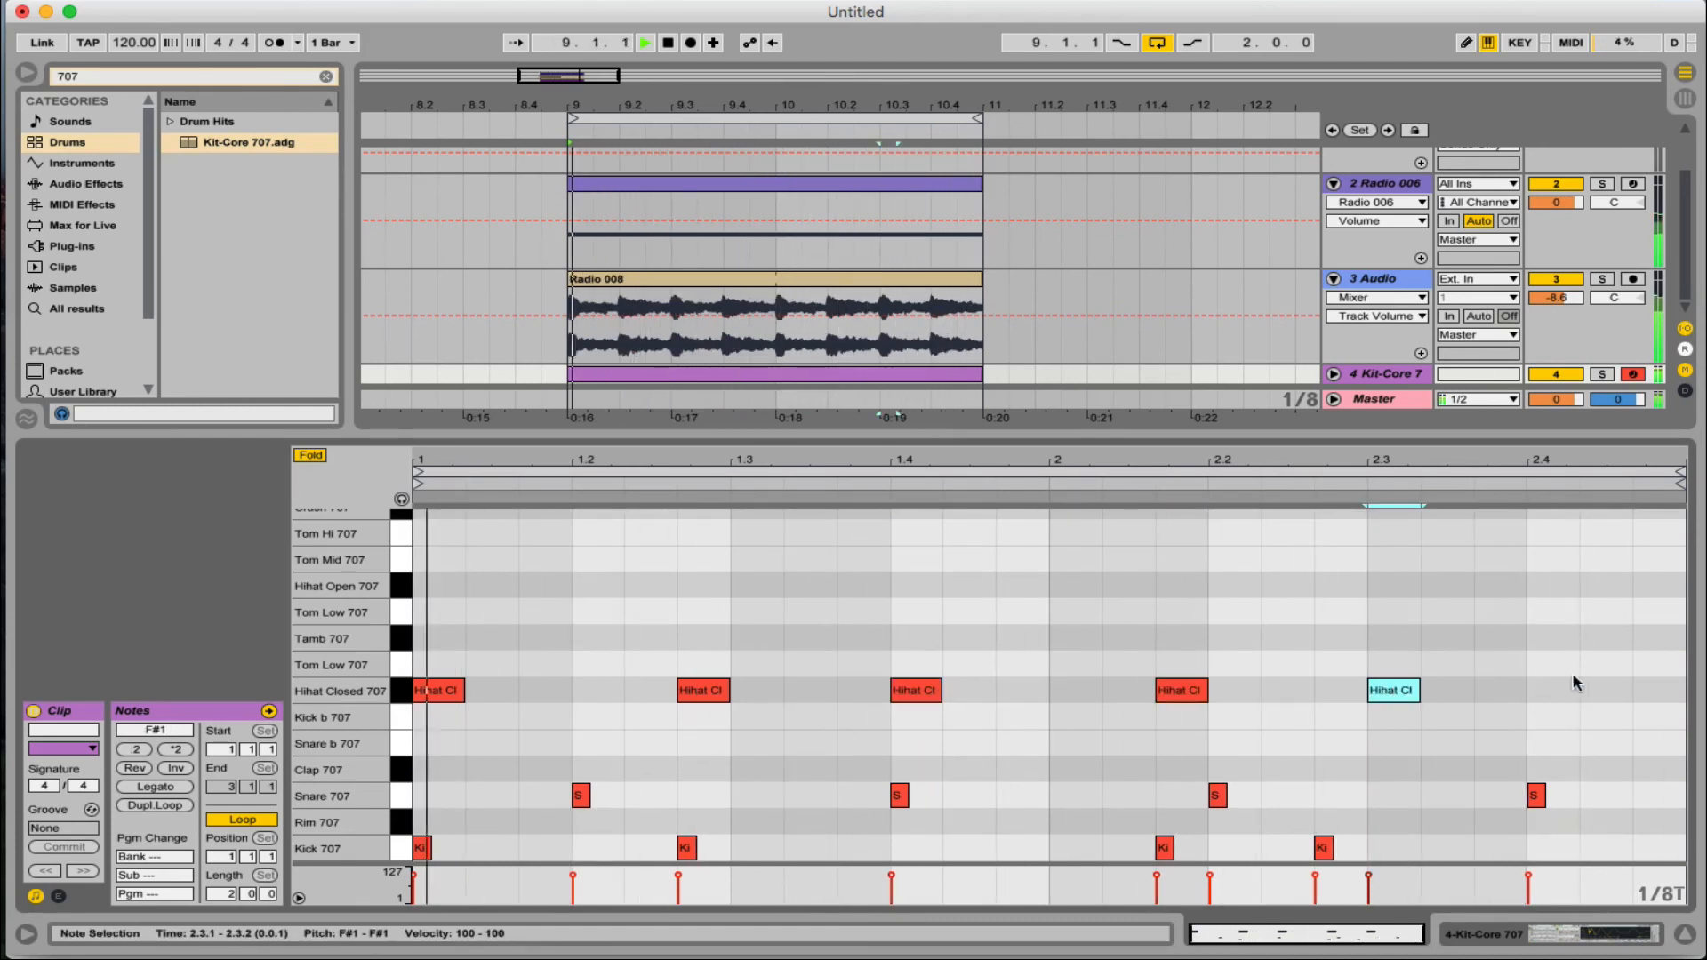
pyautogui.doubleClick(1566, 695)
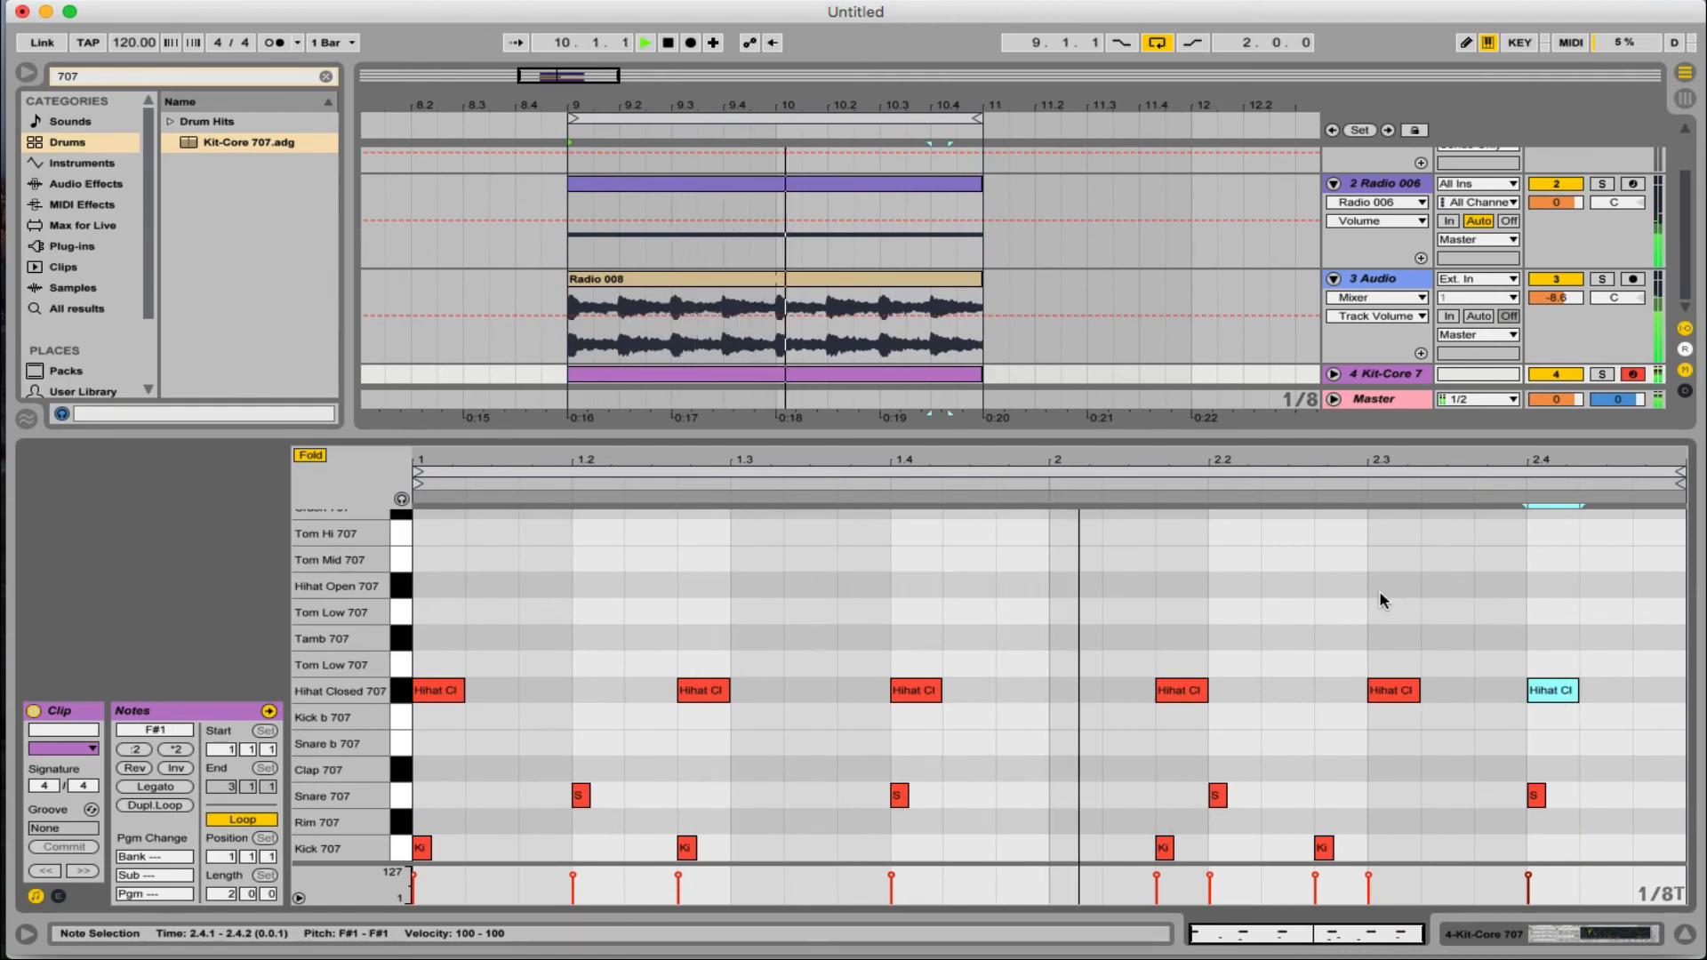
pyautogui.doubleClick(1070, 593)
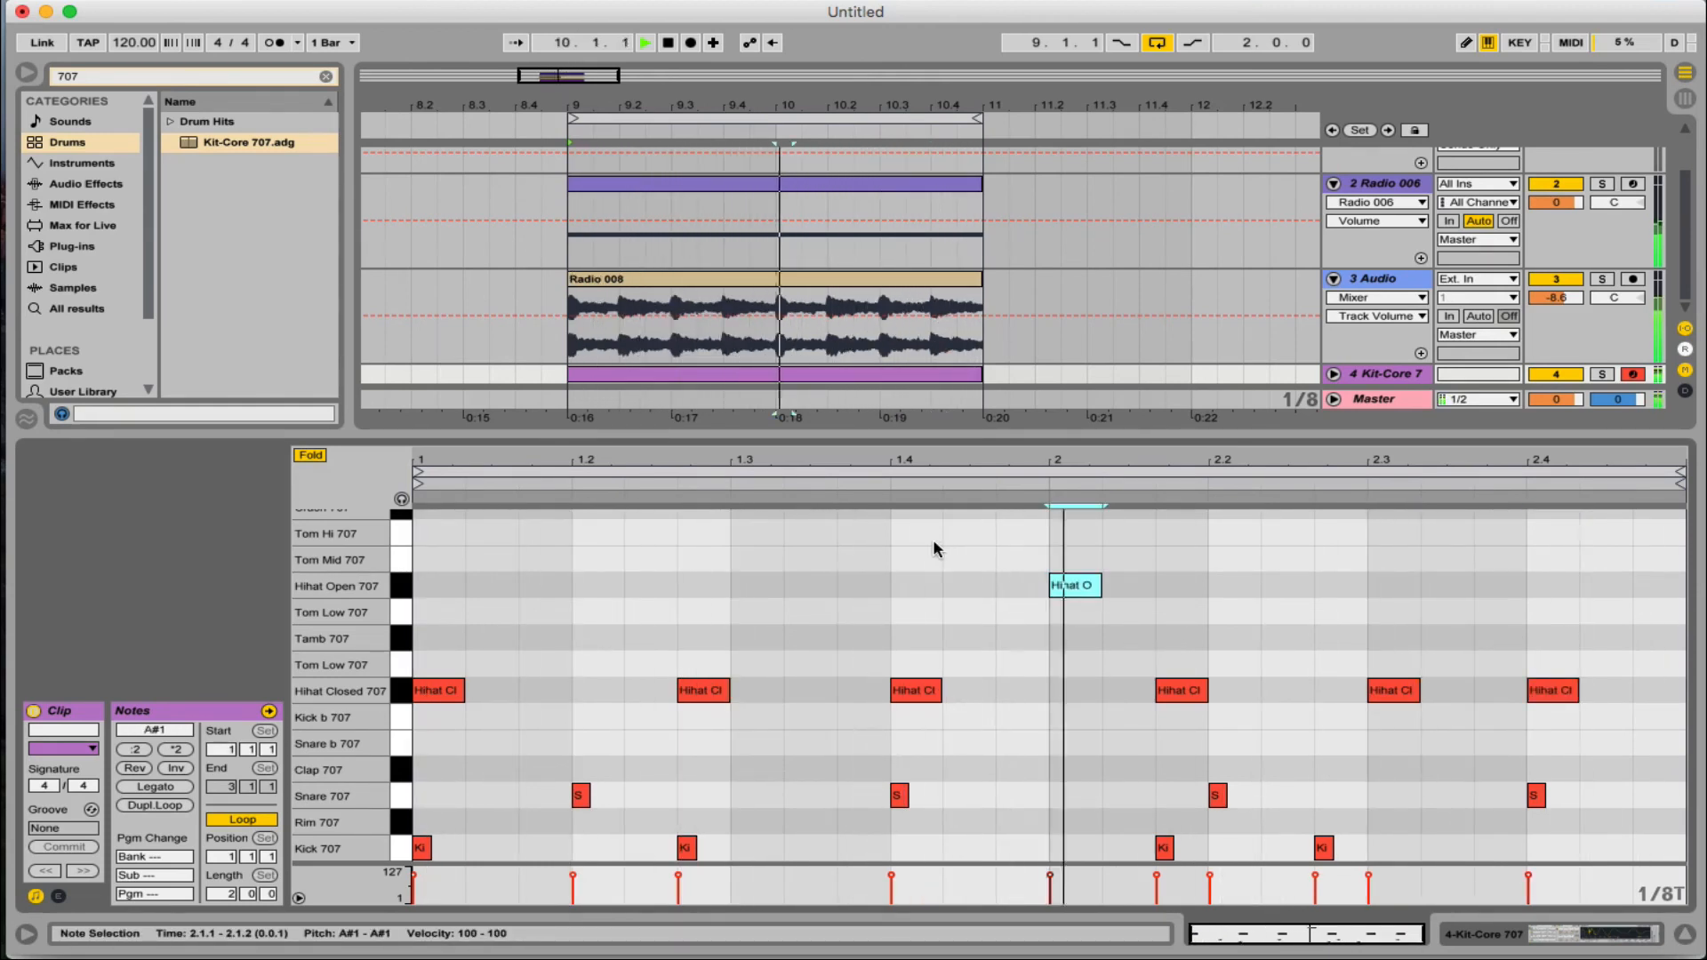
# Hide the drum clip's note editor and select the 1 Radio track in the arrangement
pyautogui.click(1163, 435)
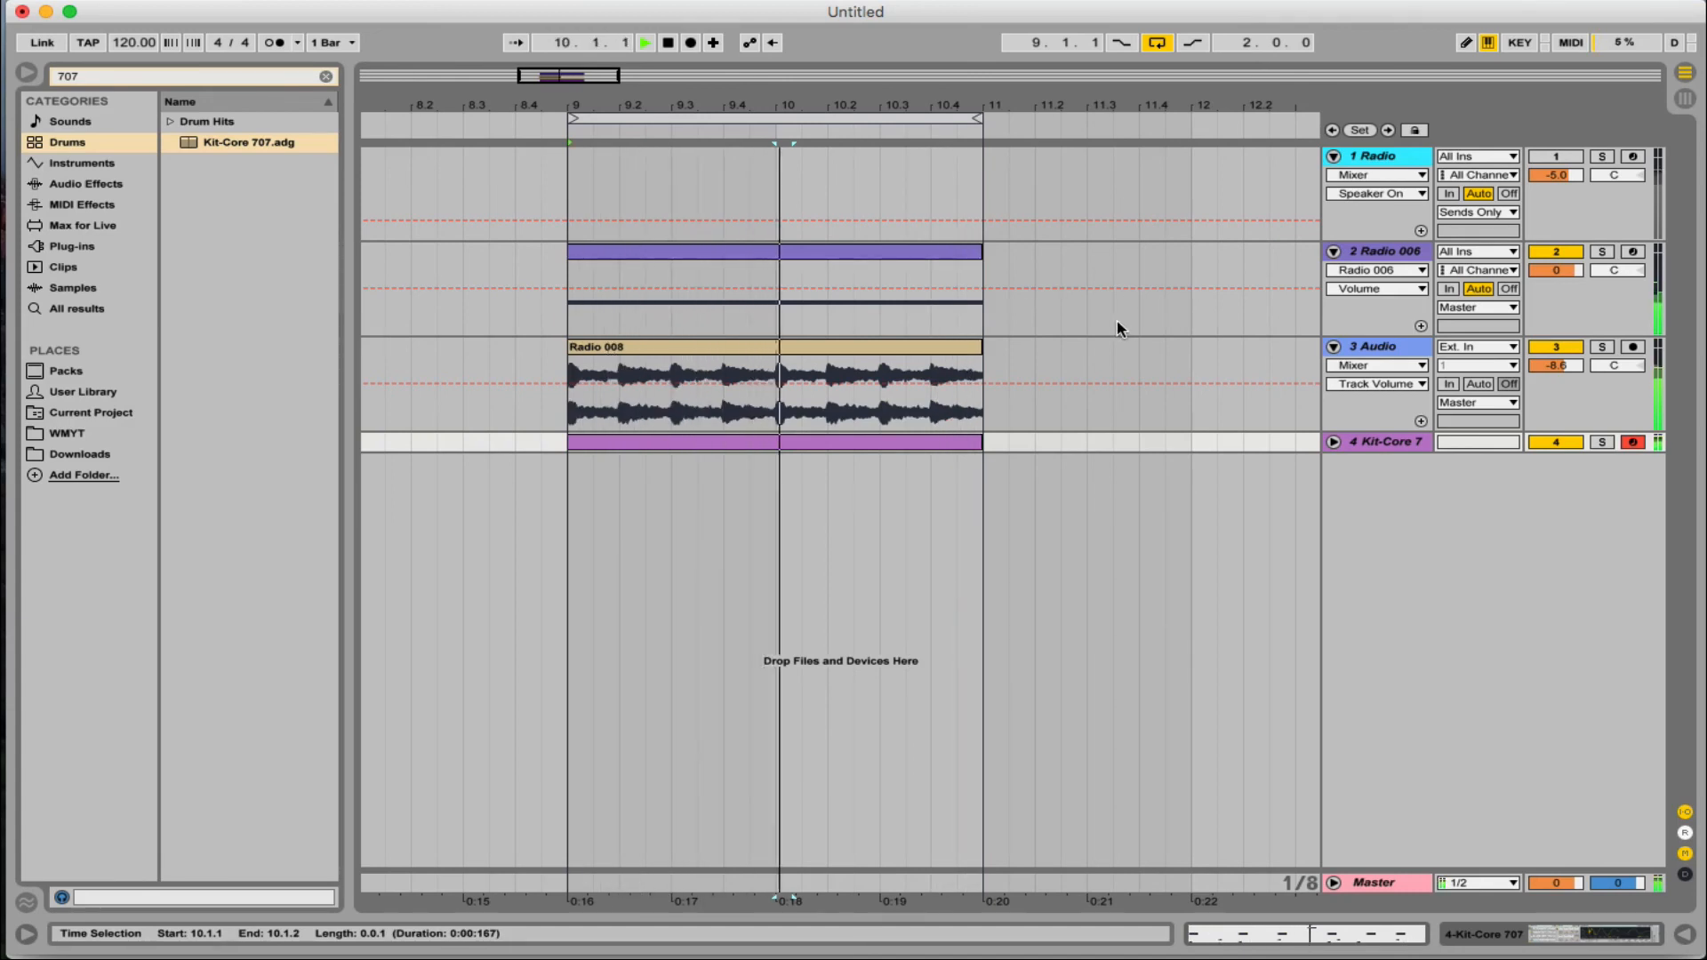
pyautogui.hscroll(-1, 1207, 280)
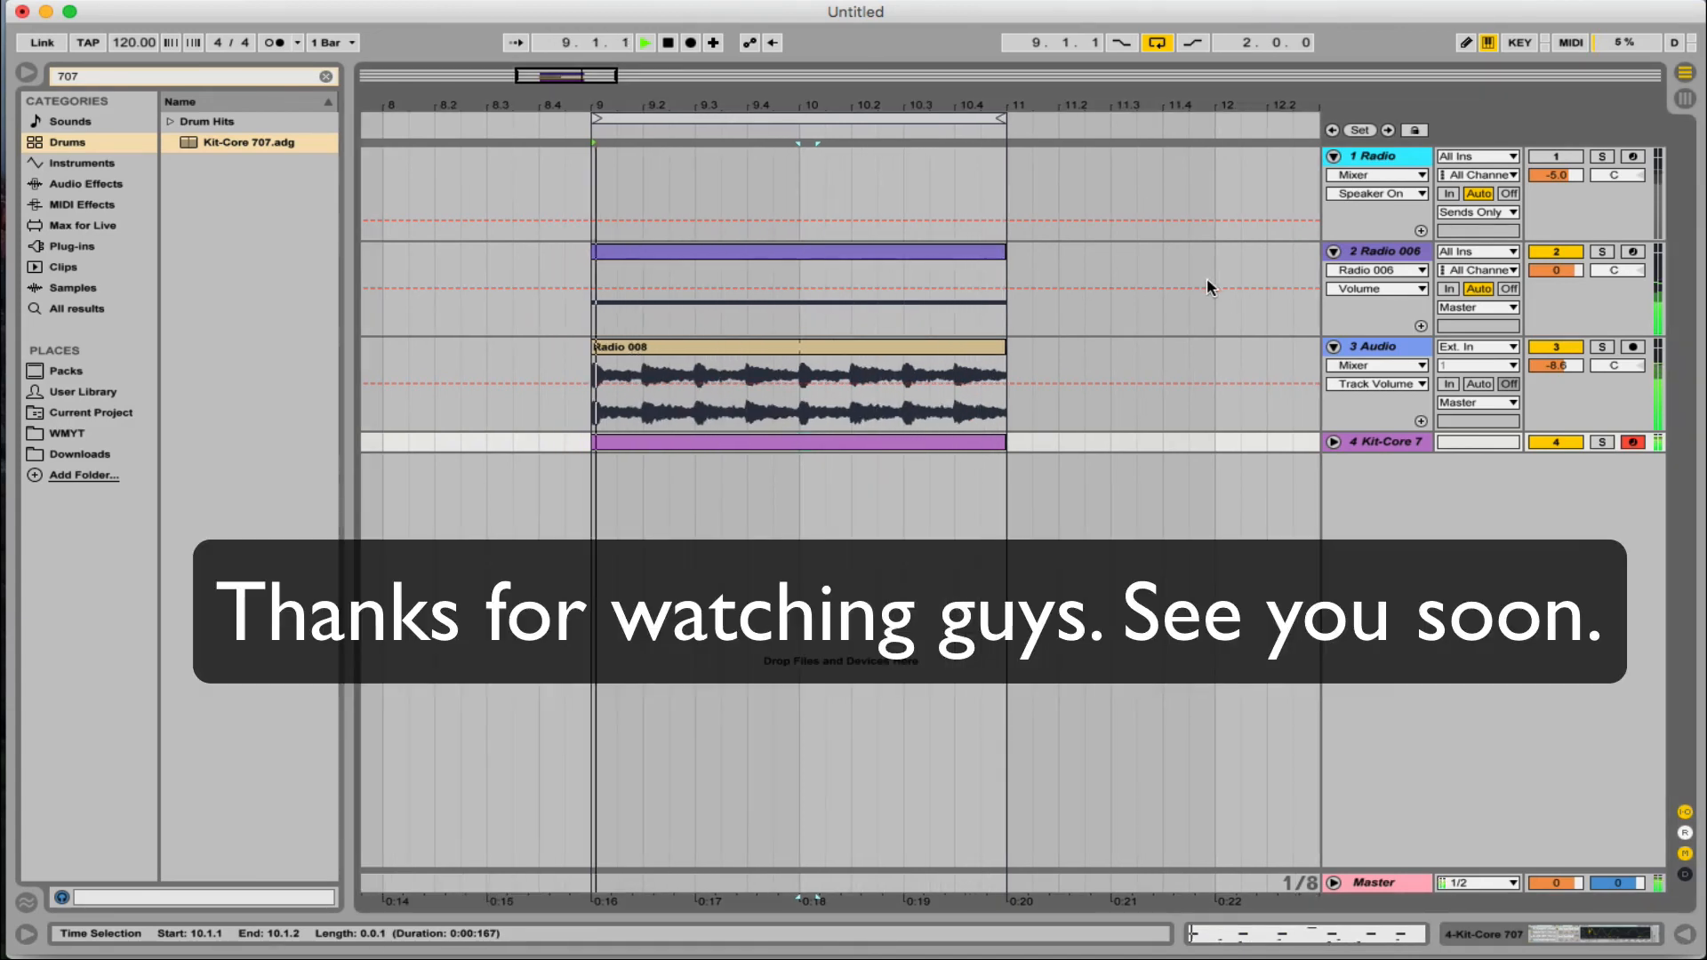
pyautogui.click(1414, 160)
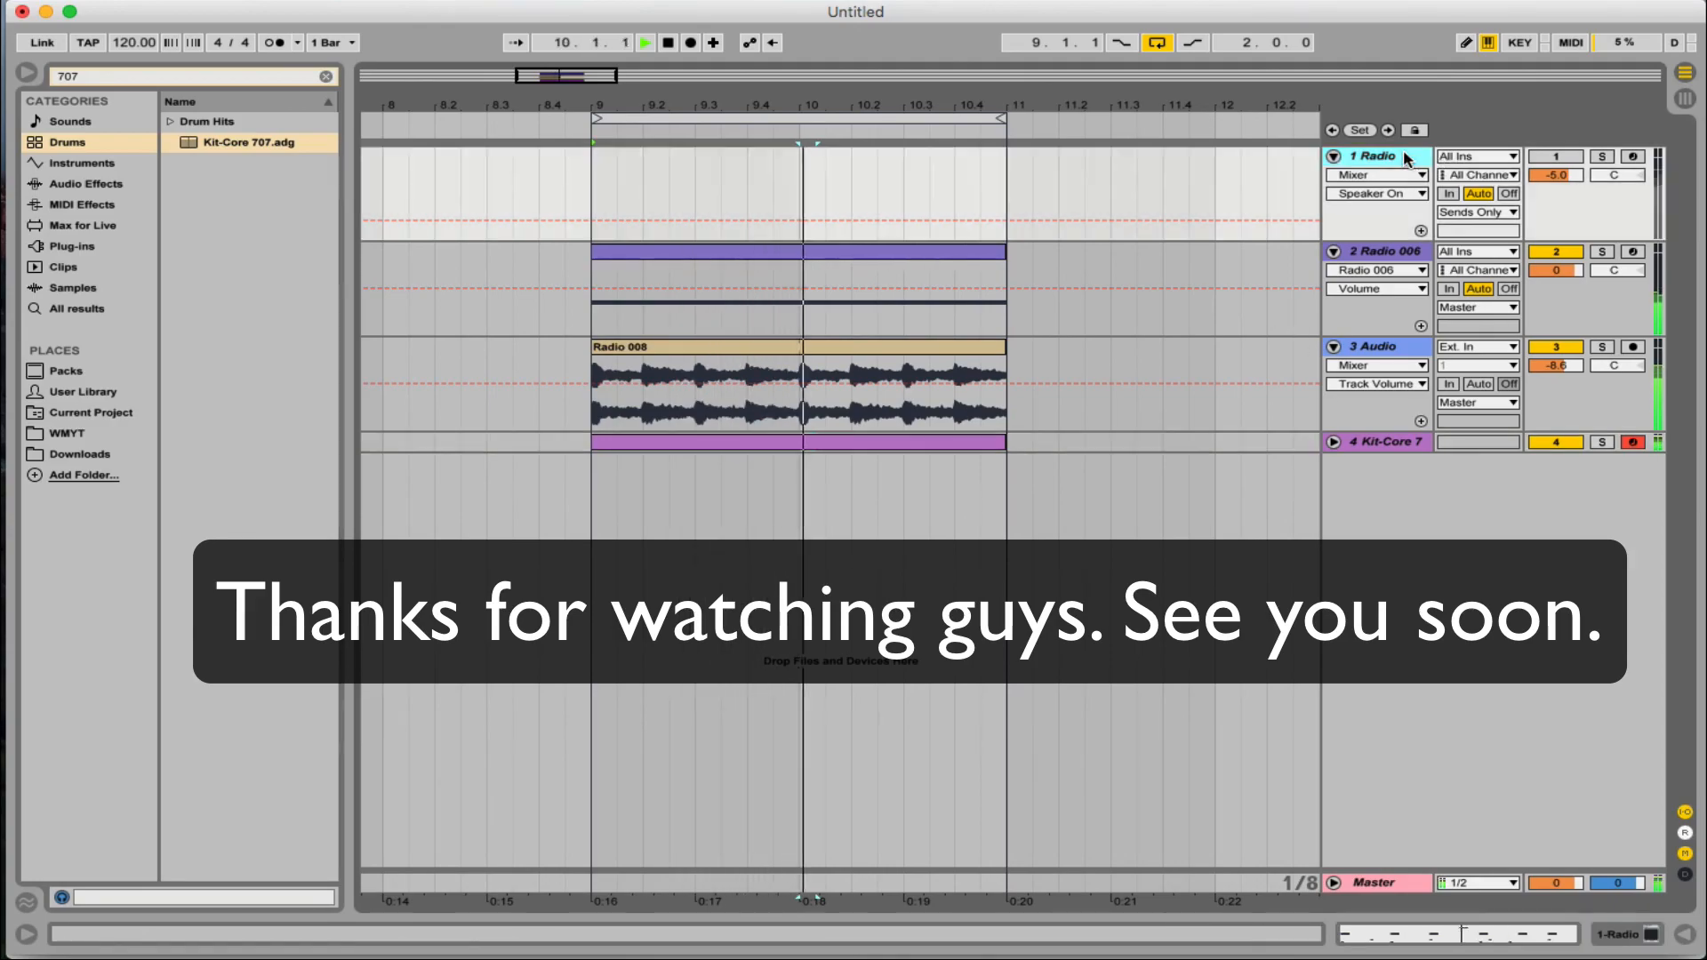